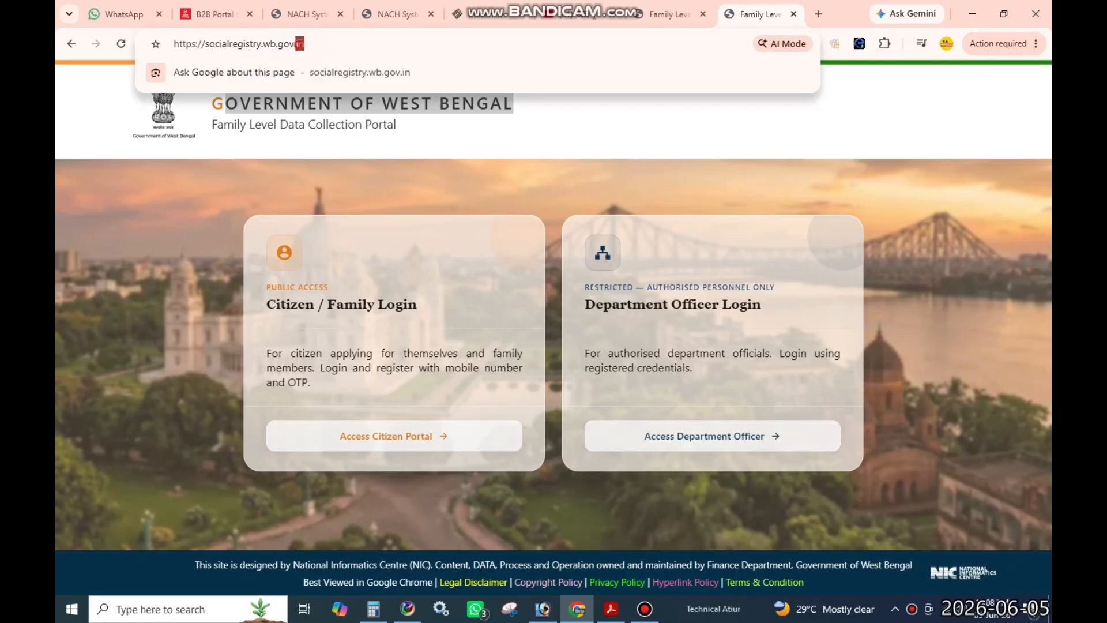
Step: Search for the social registry and go to the socialregistry.wb.gov.in portal
key(BackSpace)
key(BackSpace)
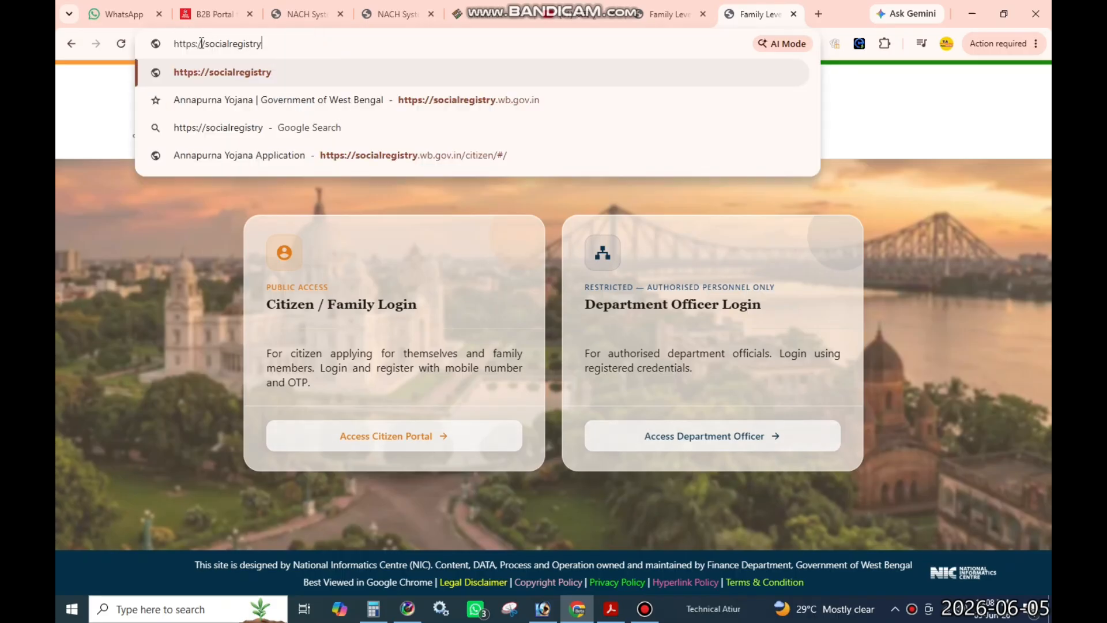
key(BackSpace)
click(220, 80)
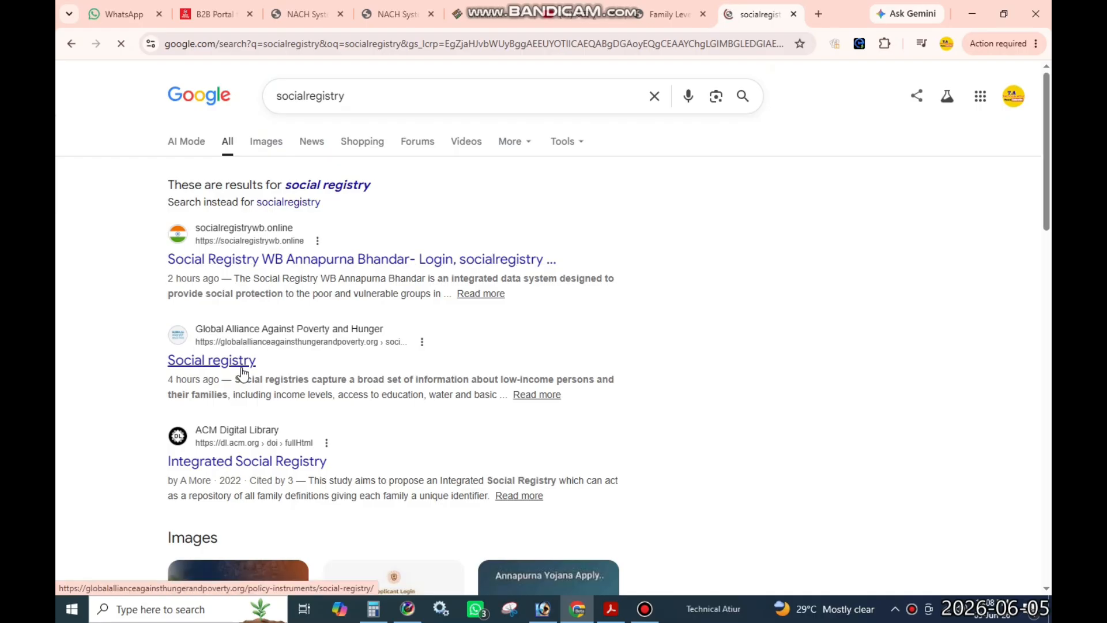
scroll(304, 339, down, 10)
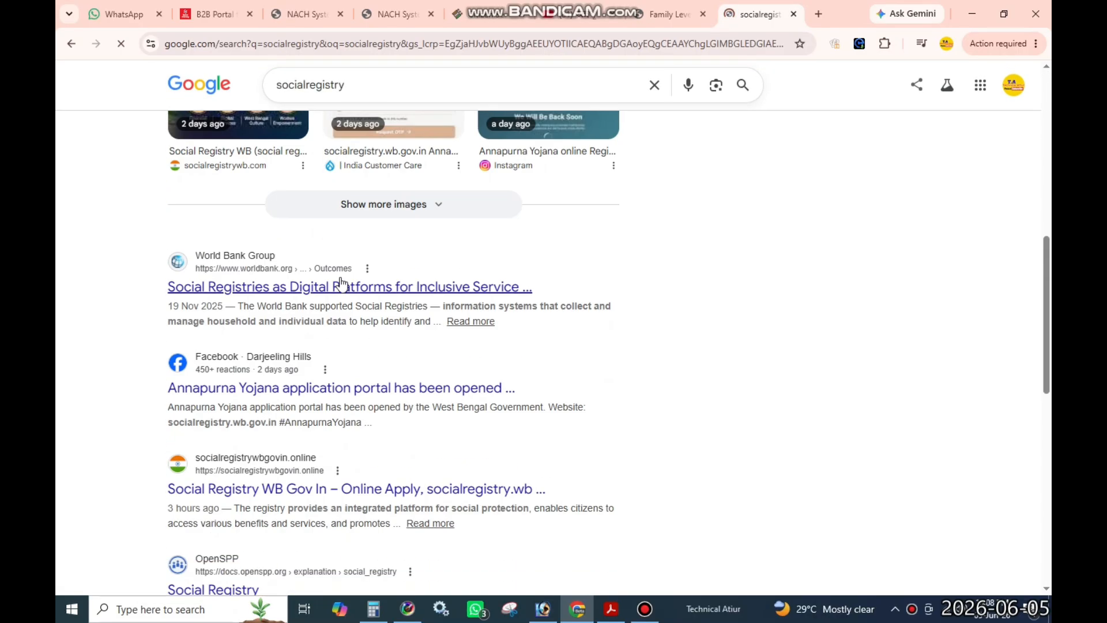
scroll(341, 283, up, 10)
click(369, 98)
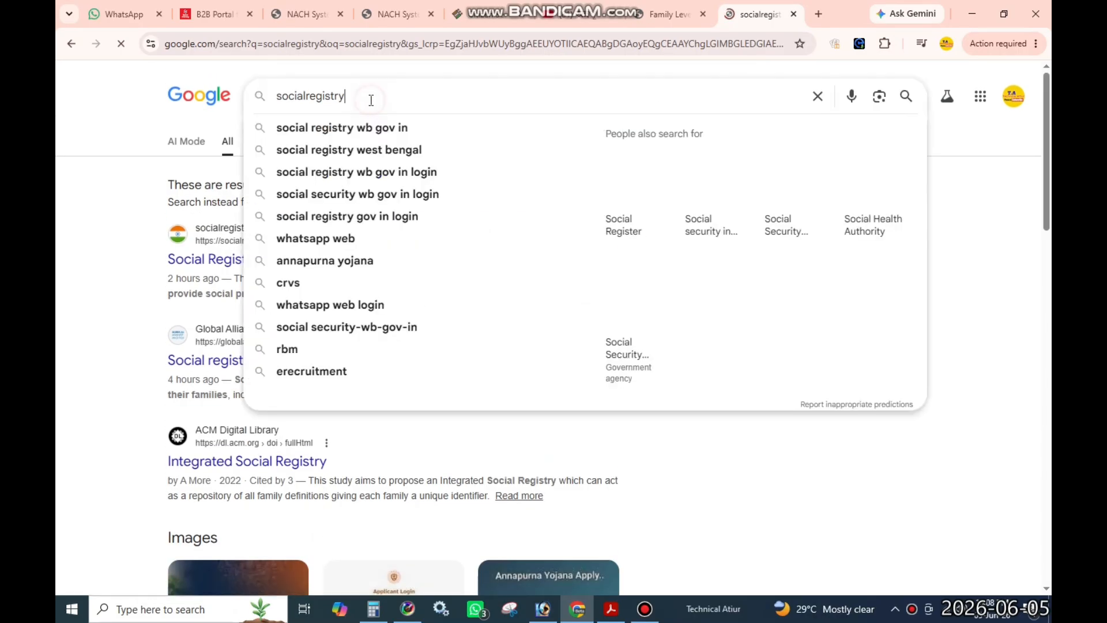
click(373, 126)
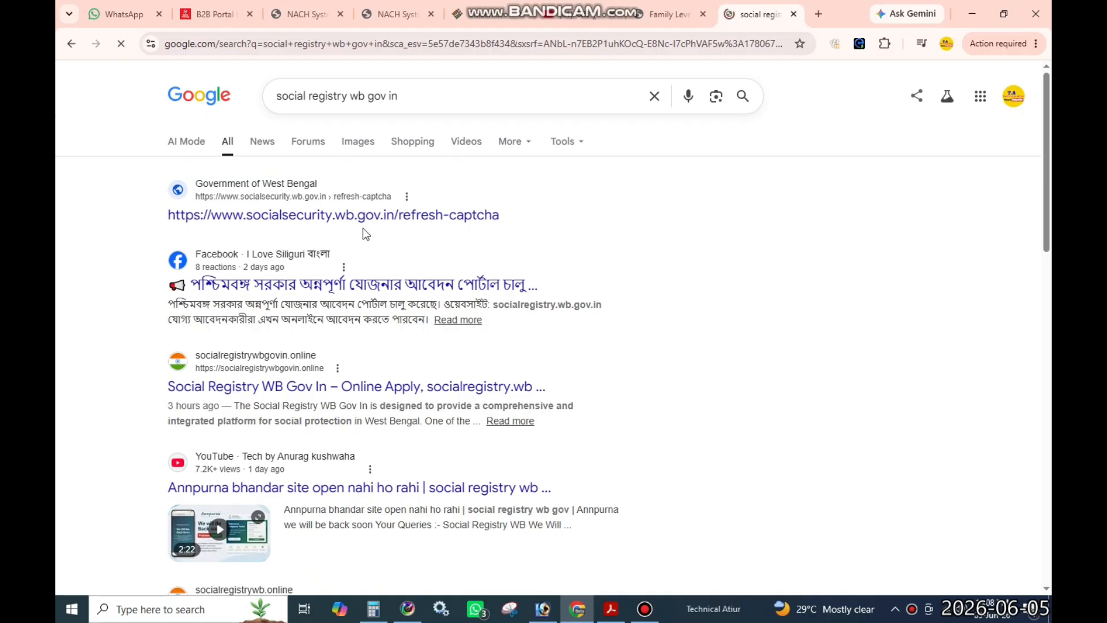
click(345, 216)
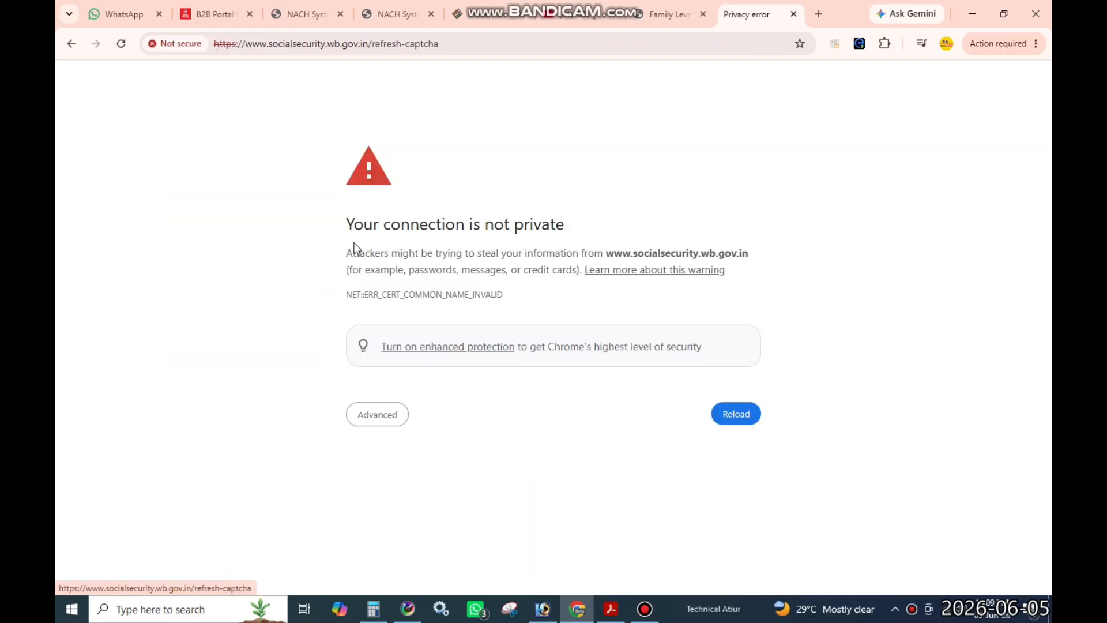
click(399, 44)
text(https://socialregistry.wb.gov.in/)
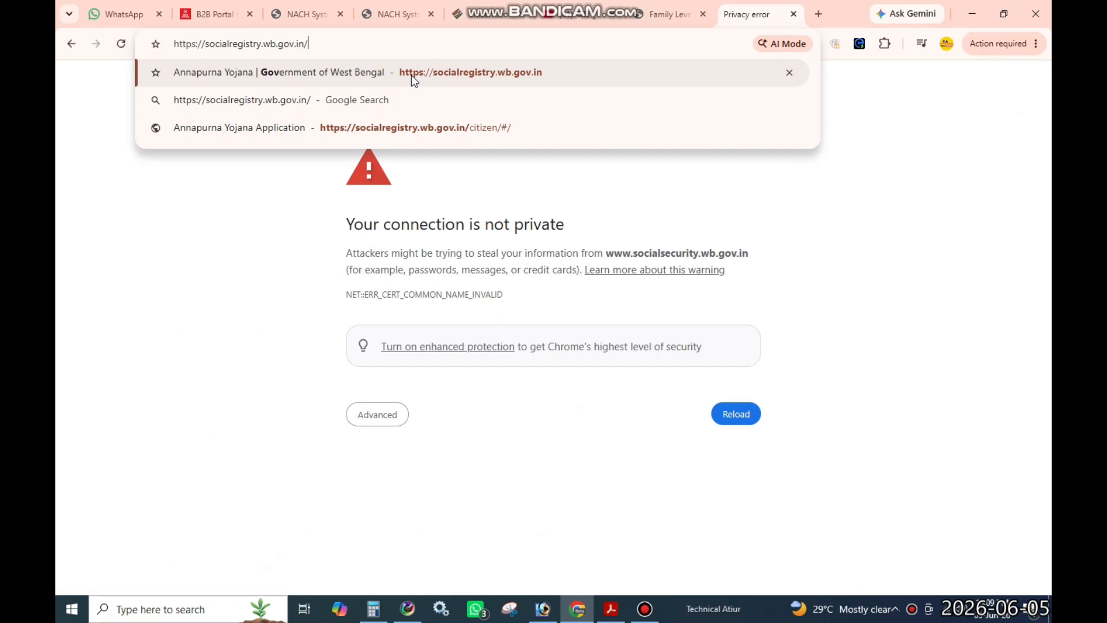
click(411, 75)
Step: Enter the citizen portal from the Citizen / Family Login card
drag(229, 113, 519, 106)
click(424, 158)
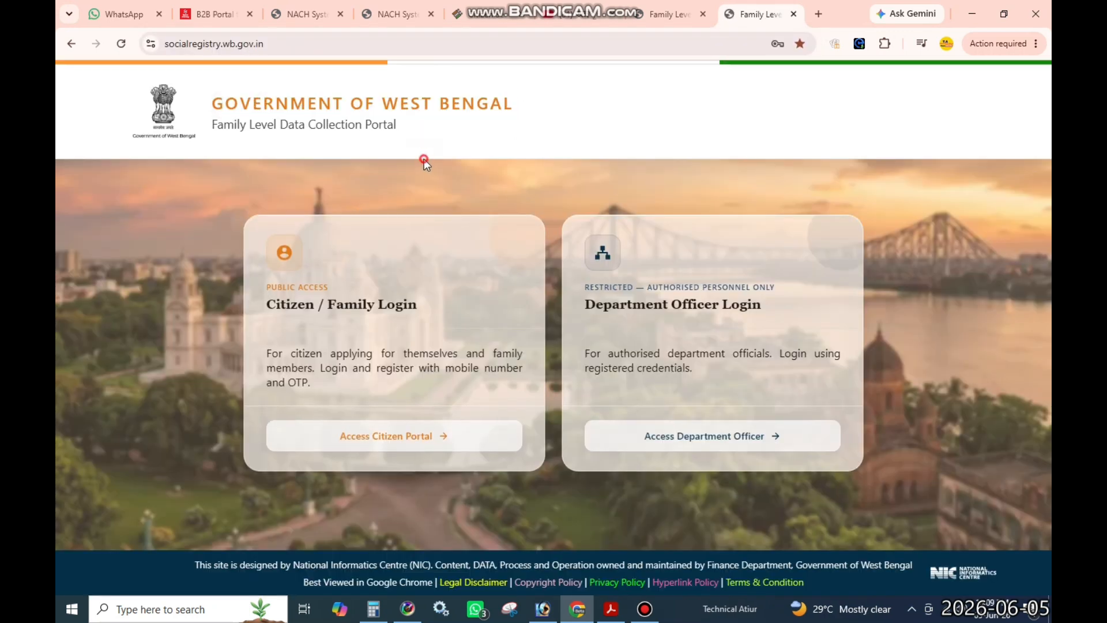
drag(275, 300, 425, 317)
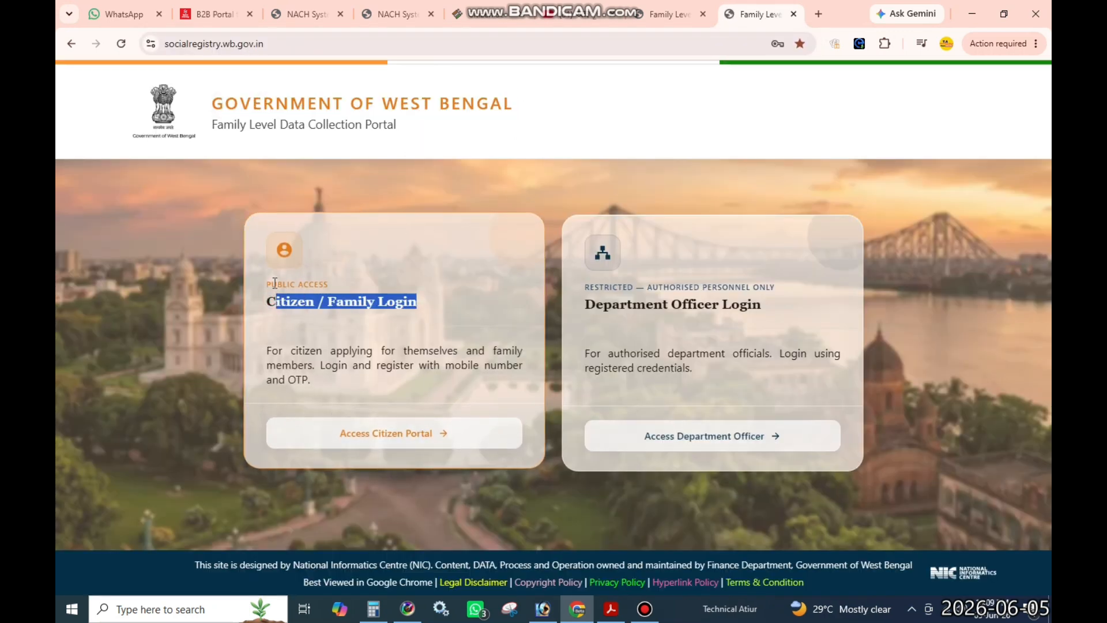
drag(275, 282, 338, 286)
drag(595, 301, 828, 351)
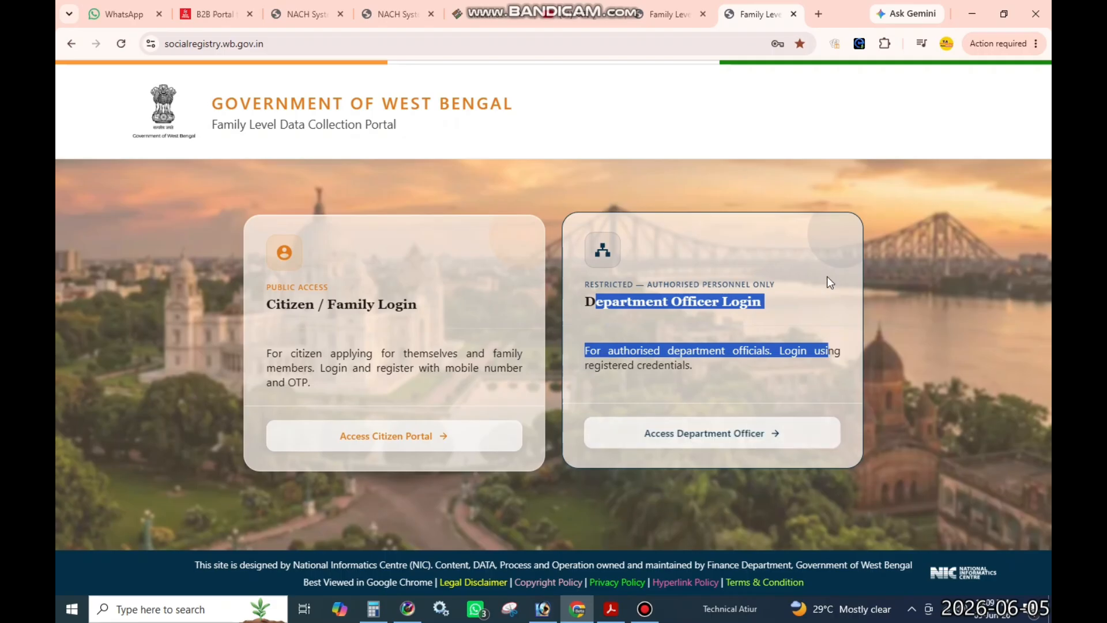
click(830, 282)
drag(263, 301, 427, 316)
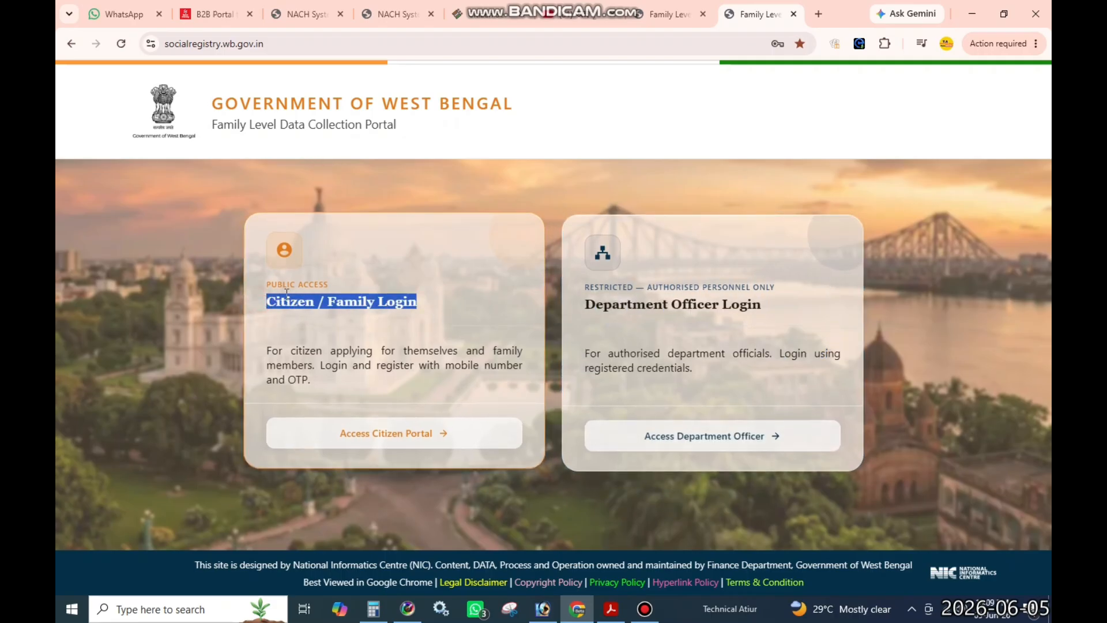
drag(266, 284, 367, 281)
click(370, 435)
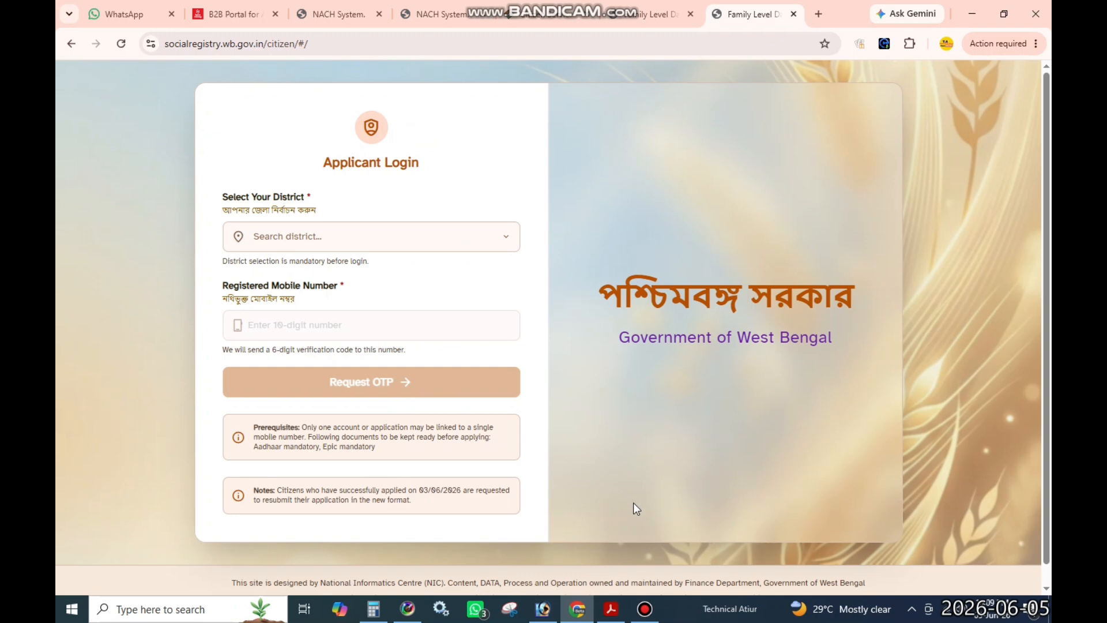
Step: Select MALDAH as the login district
click(645, 609)
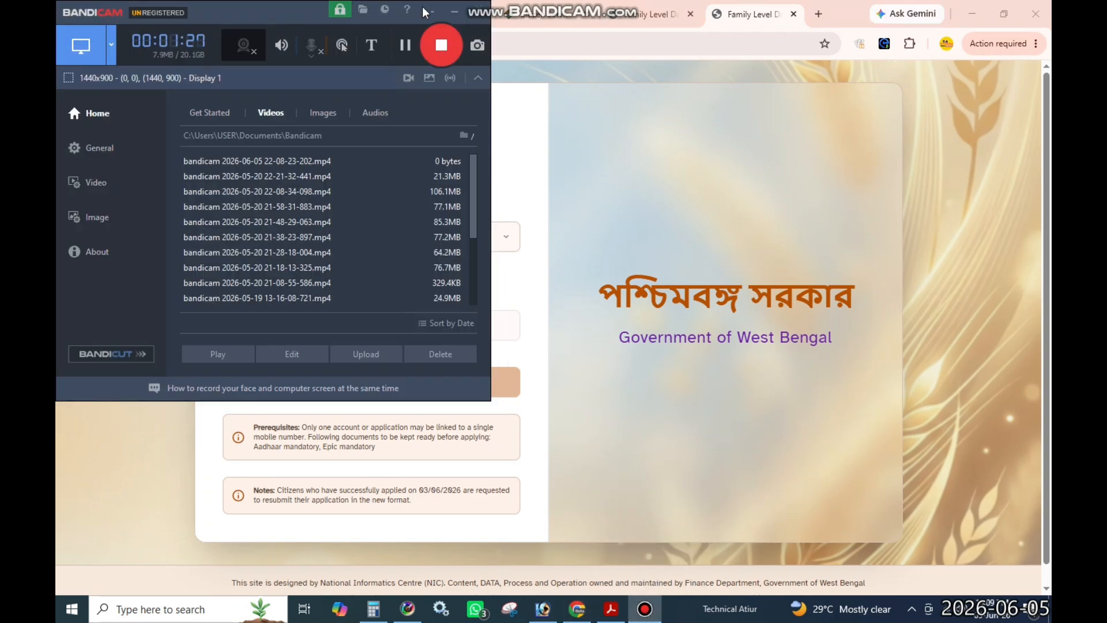
click(424, 11)
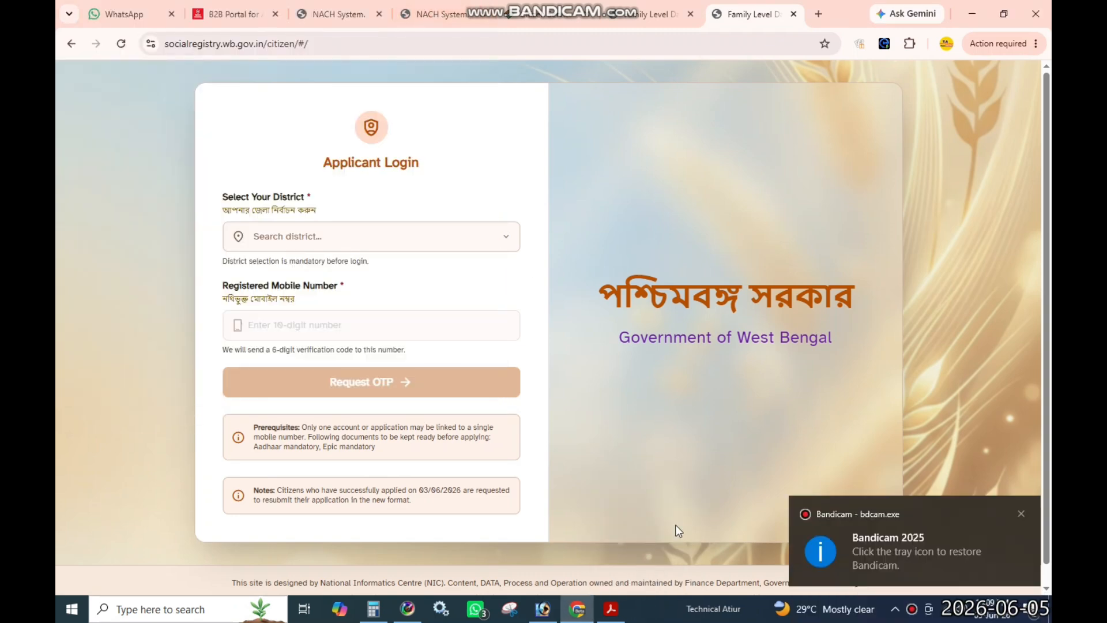
click(1019, 512)
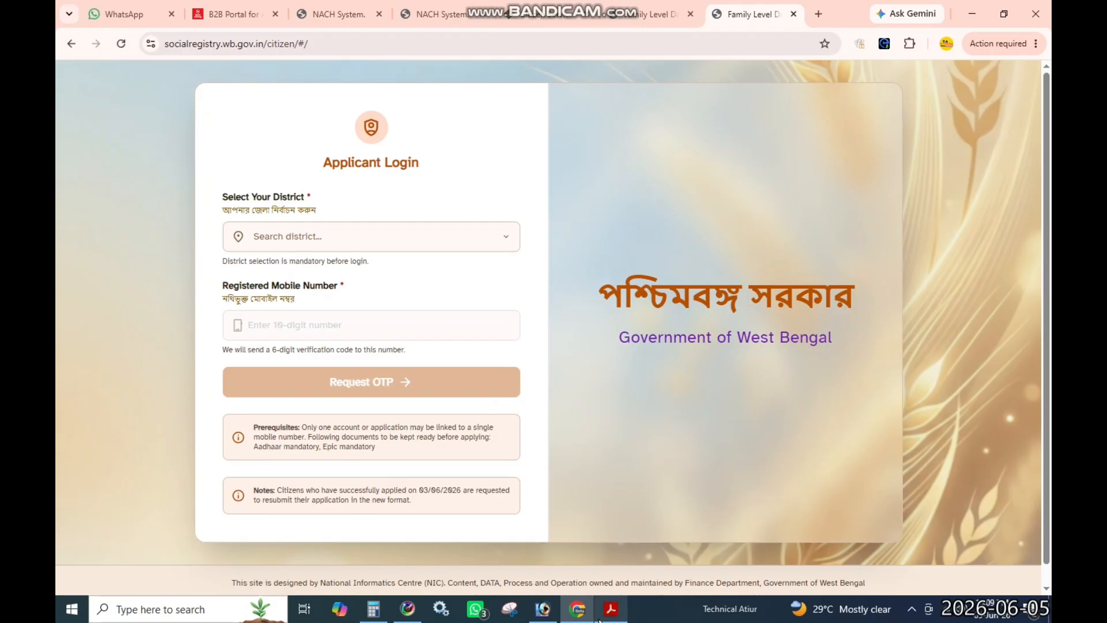
click(369, 236)
scroll(272, 316, down, 4)
click(276, 330)
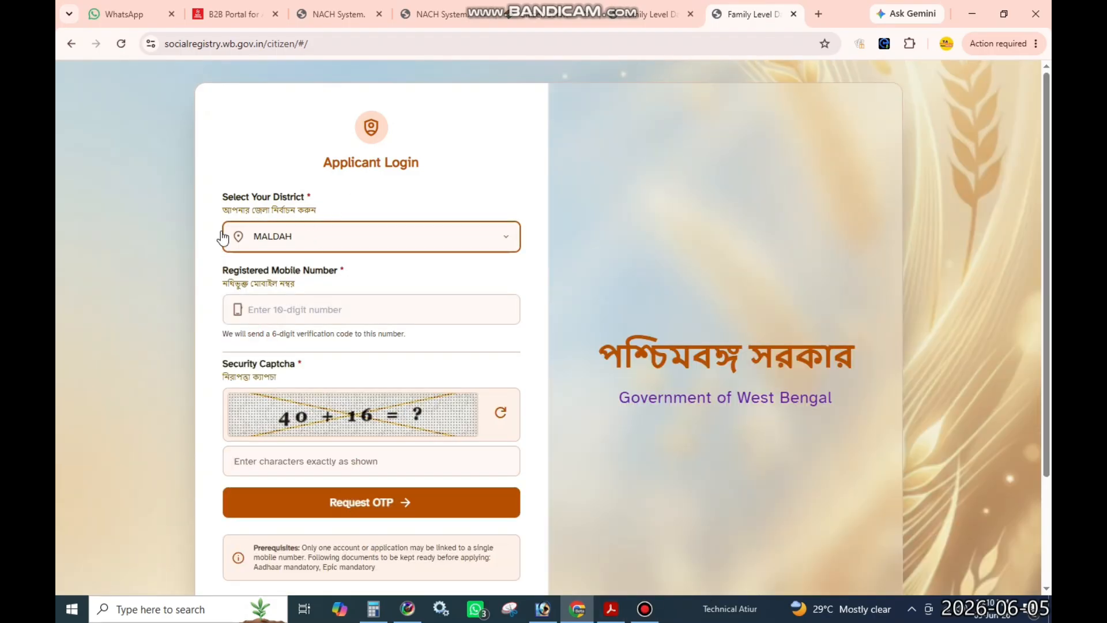
Step: Enter the registered mobile number and the captcha answer, then request the OTP
click(291, 298)
text(**********)
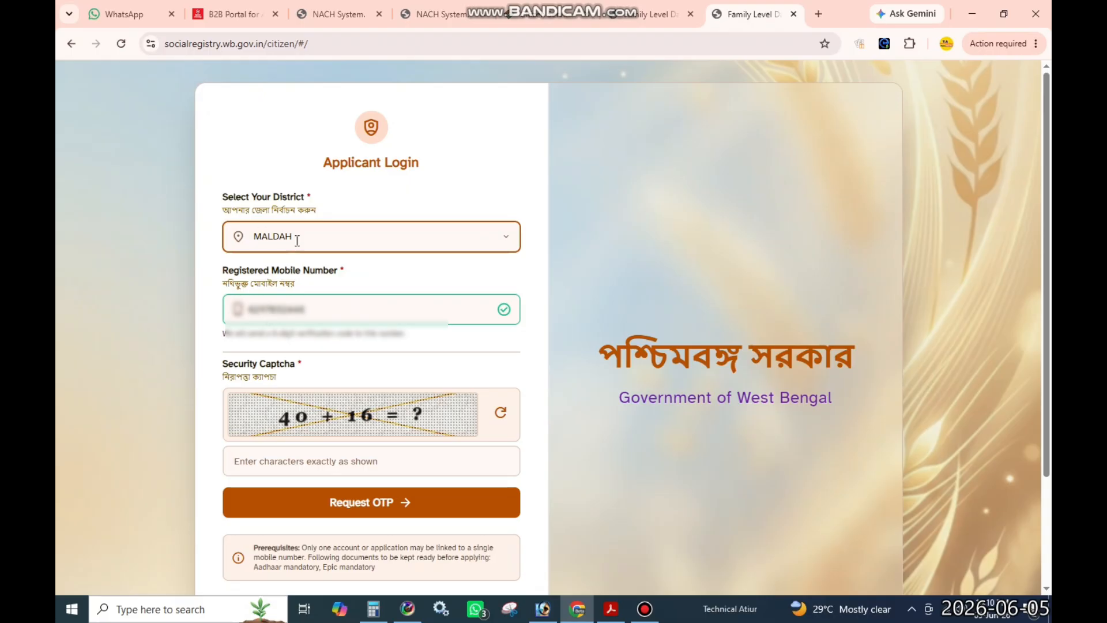
click(332, 462)
text(56)
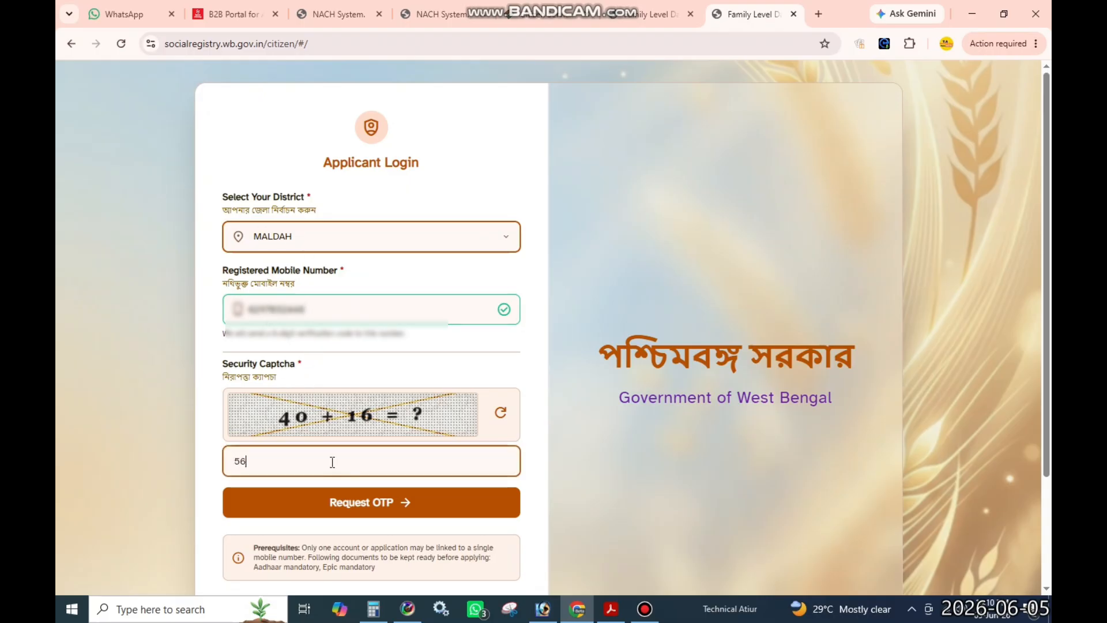
click(388, 514)
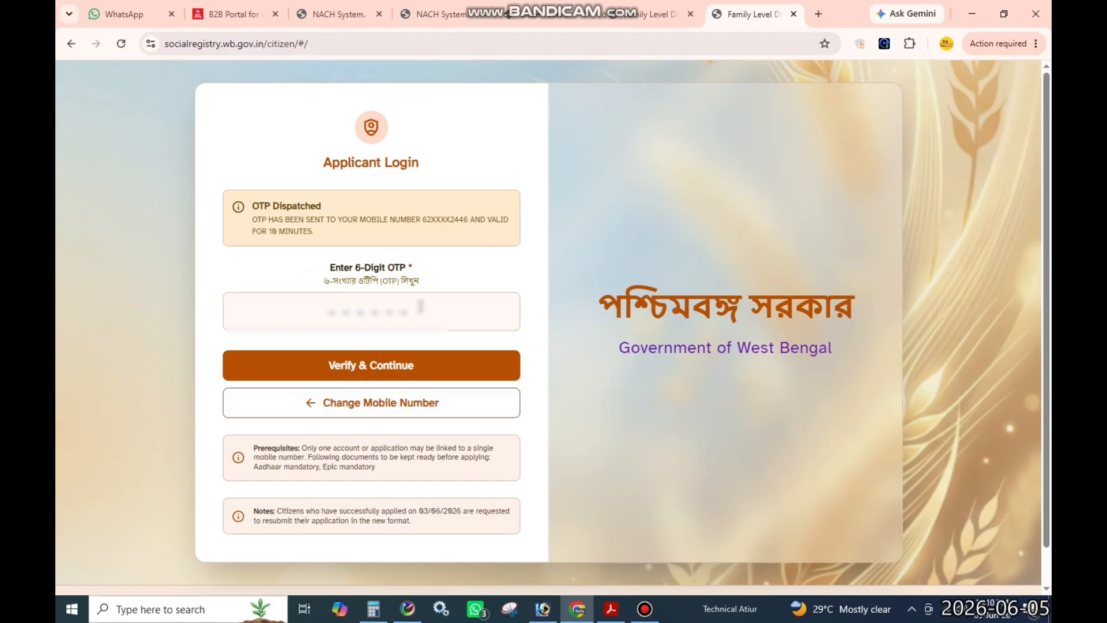
Step: Enter the received six-digit OTP and verify it to reach the Family Level Data Collection Form
click(326, 306)
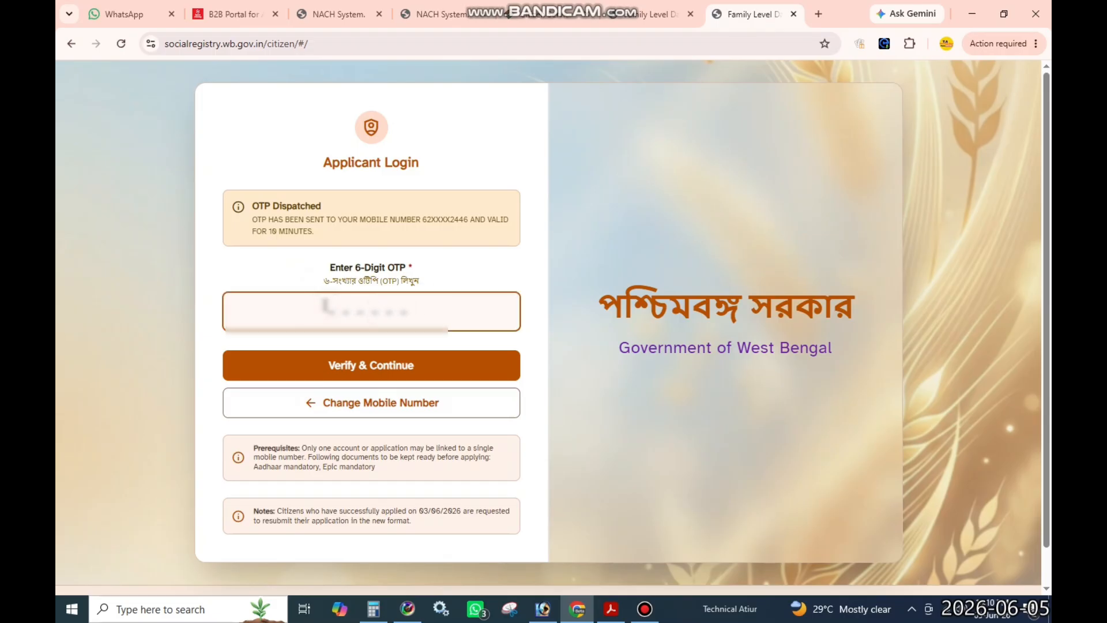
drag(253, 448, 367, 470)
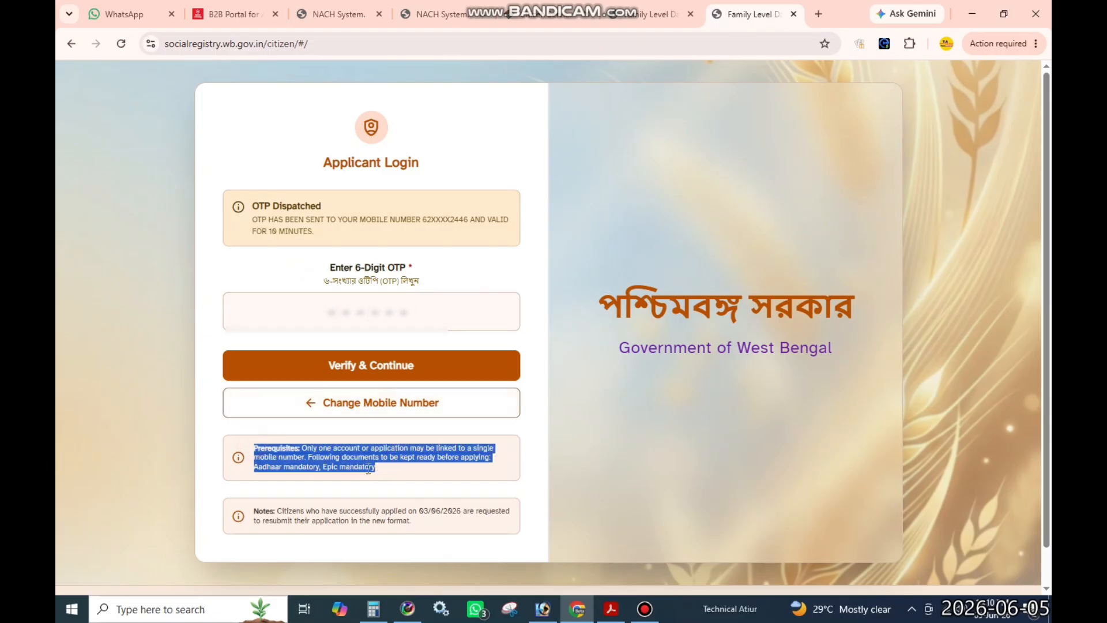
drag(249, 505, 420, 542)
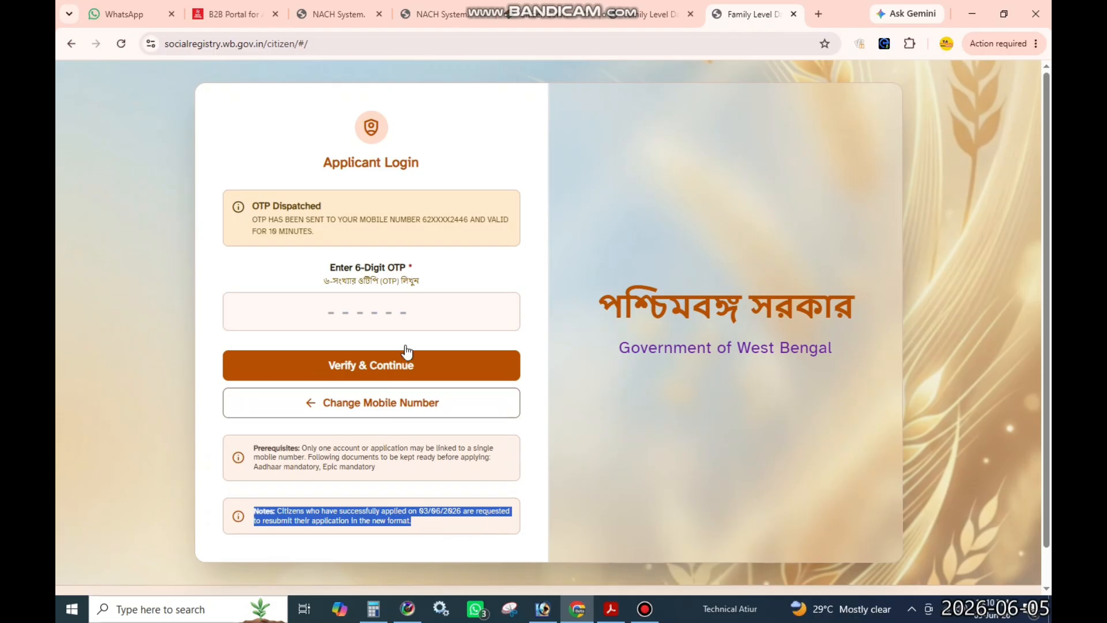
click(330, 313)
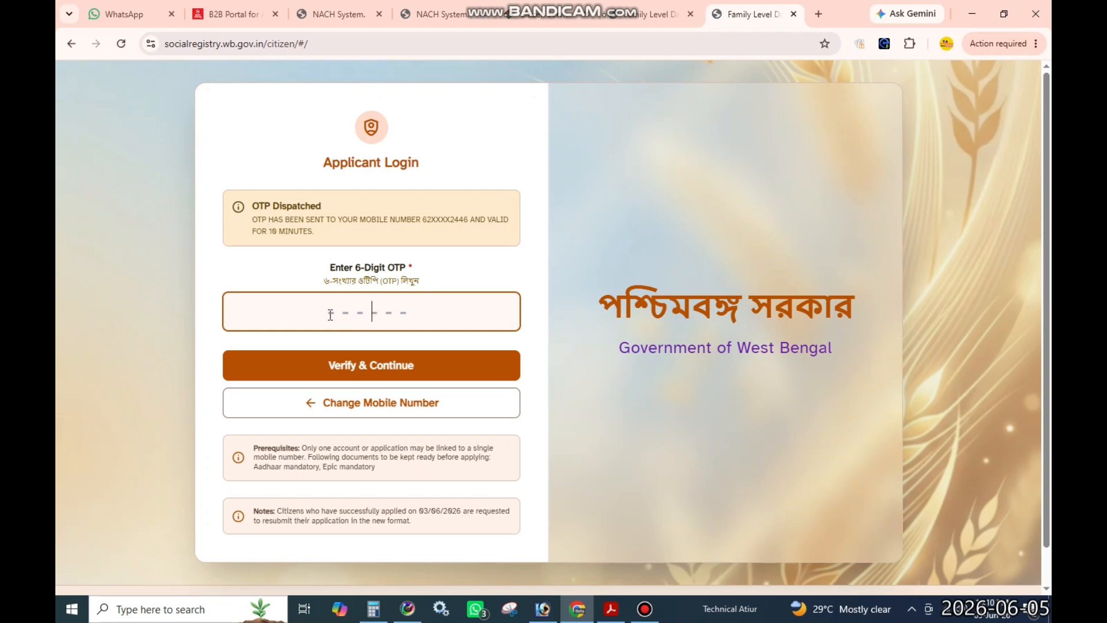
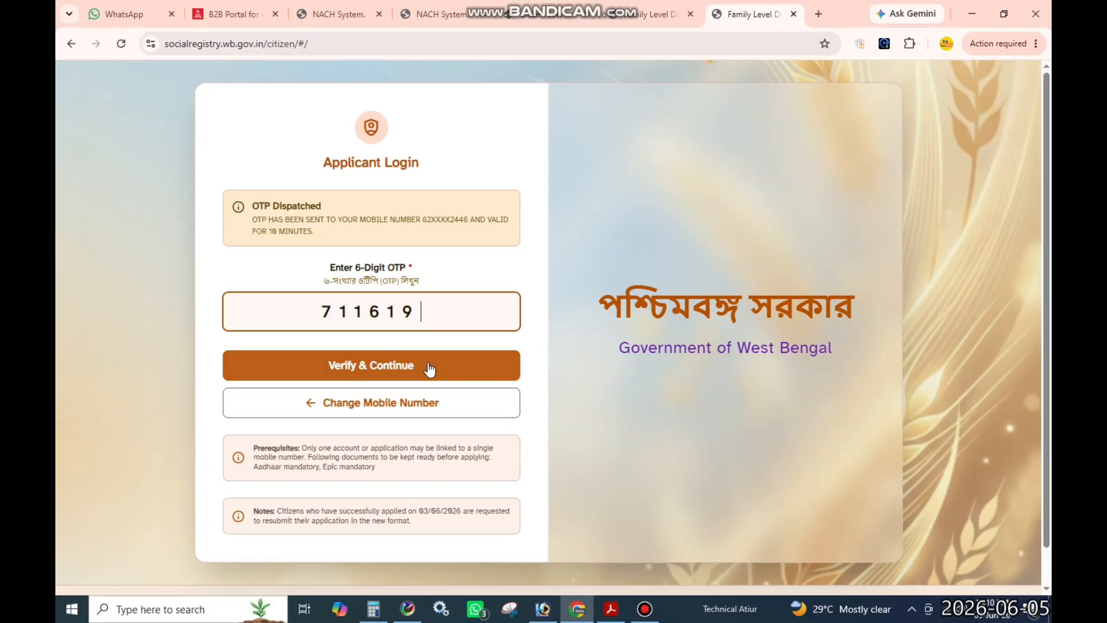
click(425, 366)
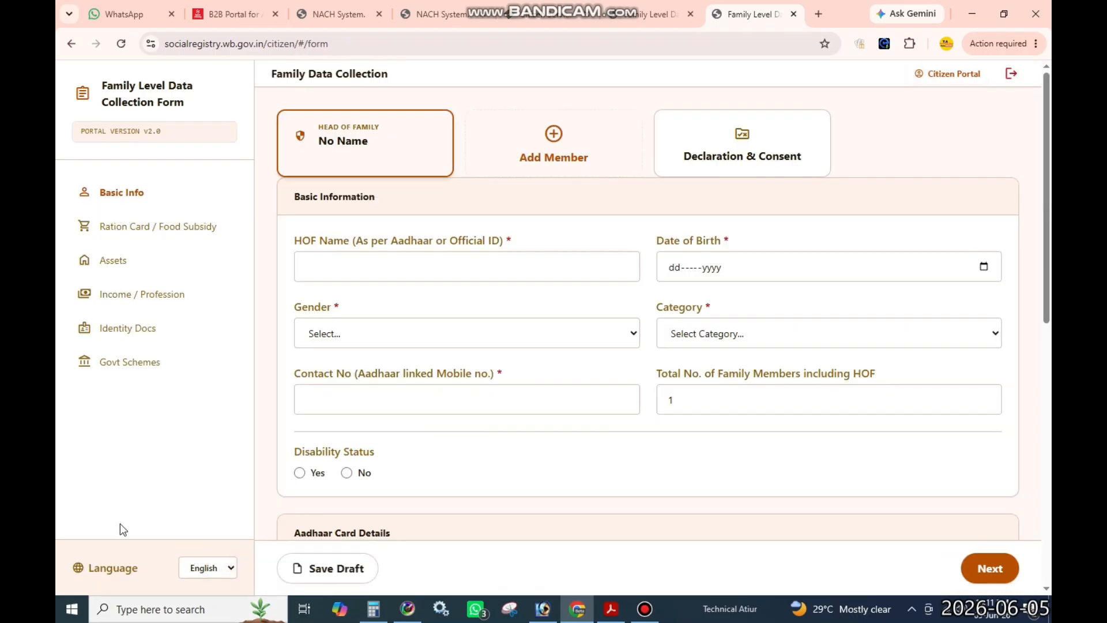
Step: Switch the form language to বাংলা (Bangla) and zoom the page to 125%
click(205, 567)
click(197, 547)
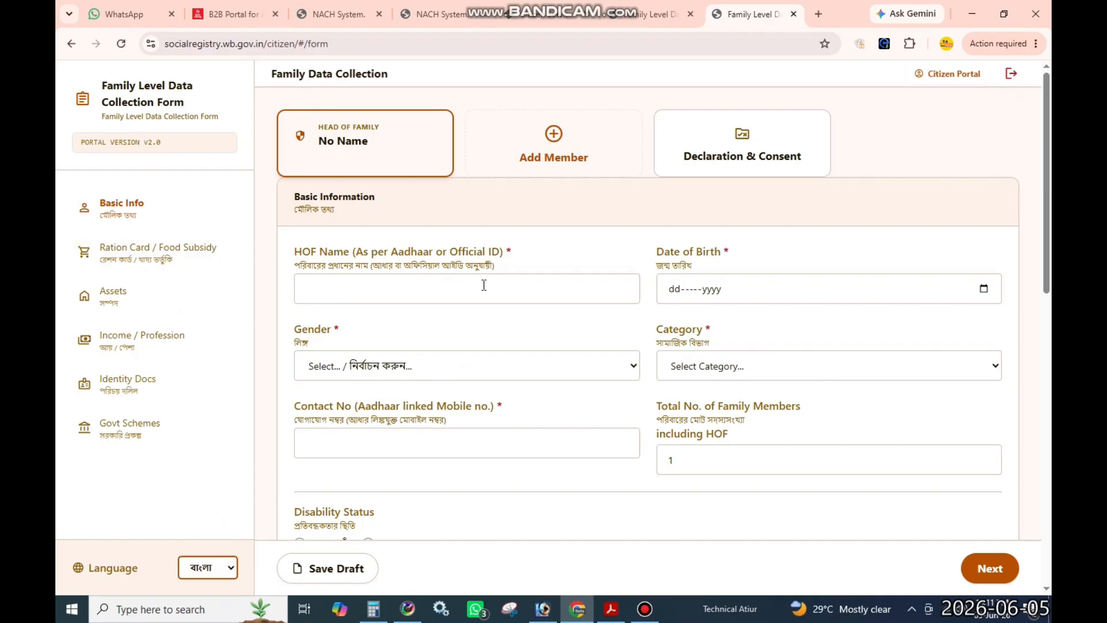
key(ctrl+plus)
key(ctrl+plus)
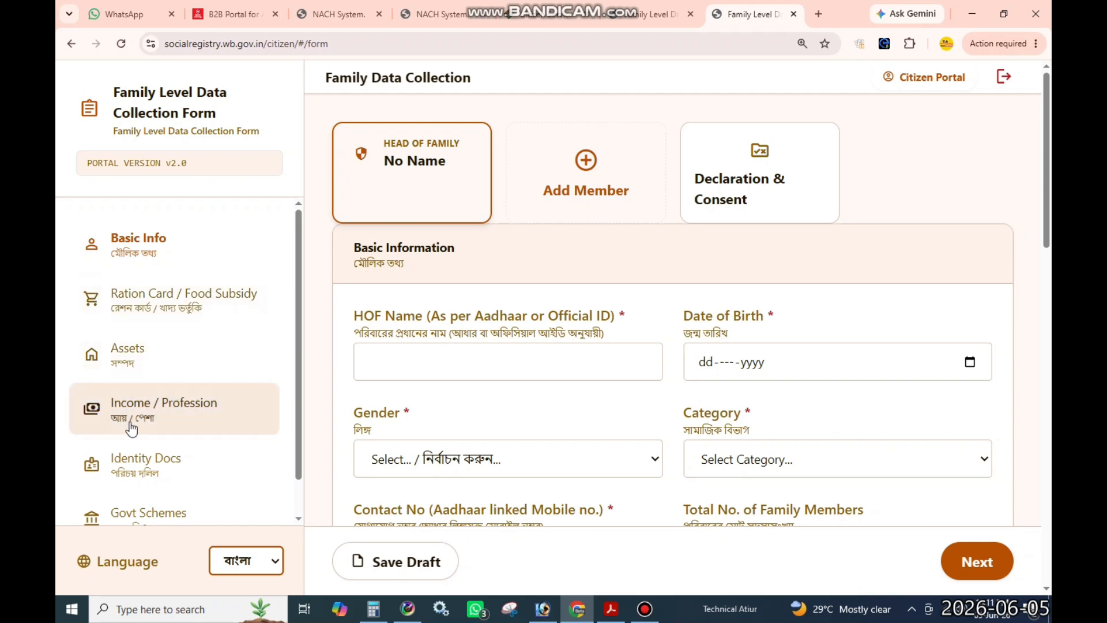
scroll(249, 469, down, 1)
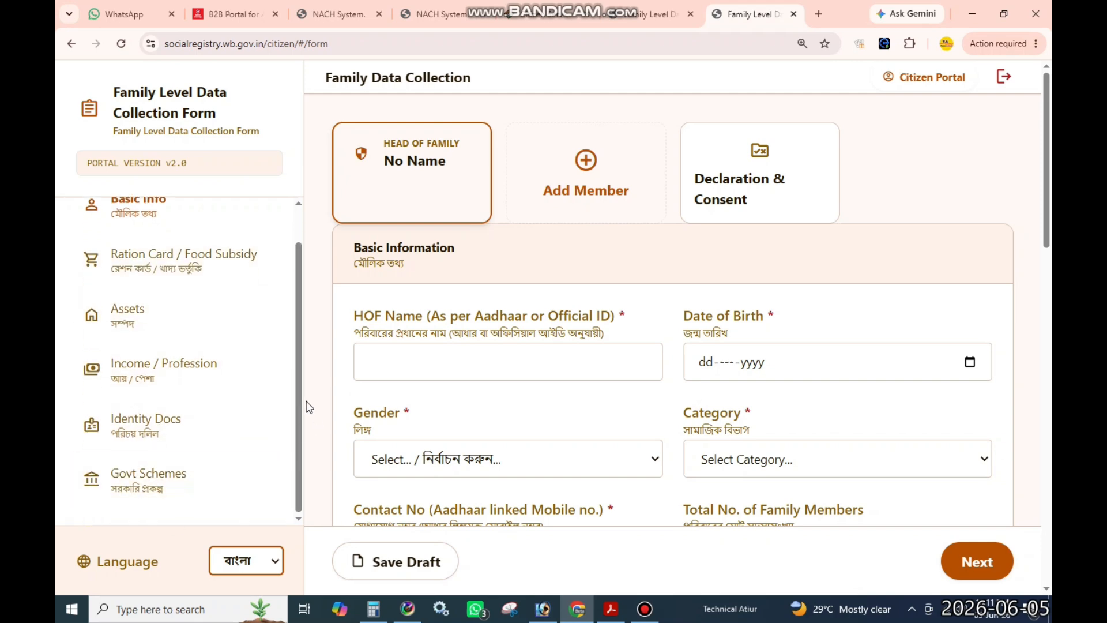
drag(295, 397, 310, 320)
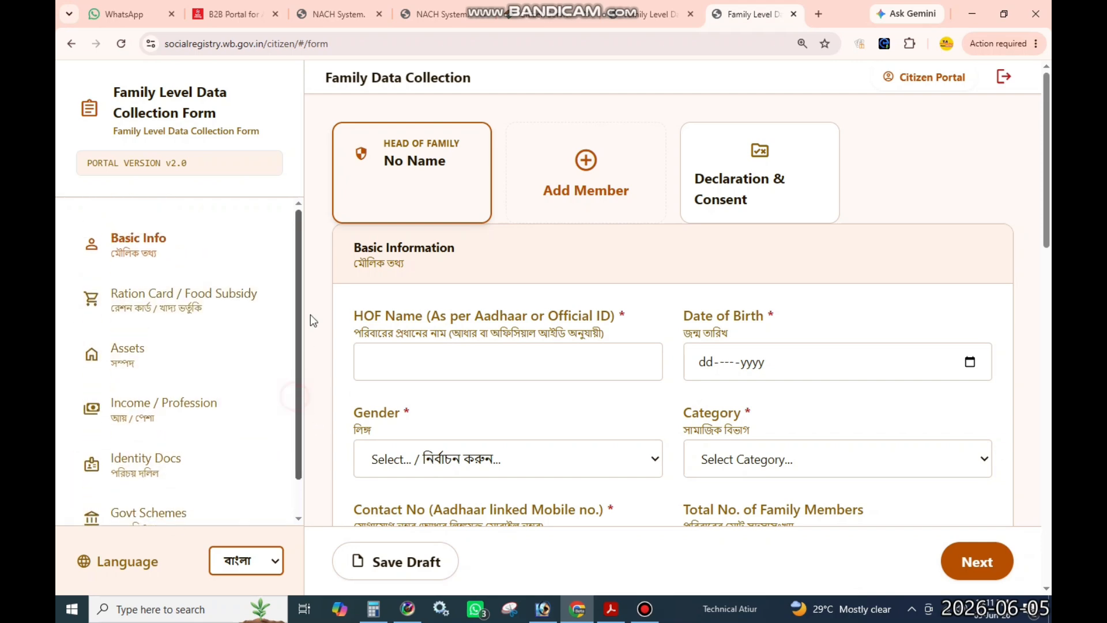
Step: Add two more family members and enter the head of family's full name
click(586, 168)
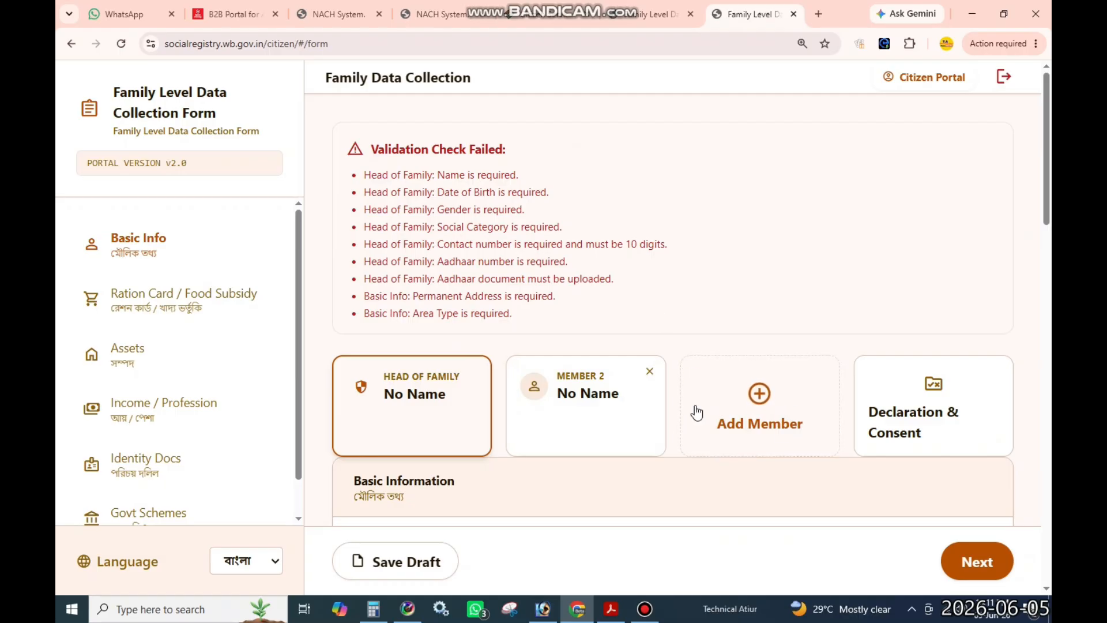
click(759, 398)
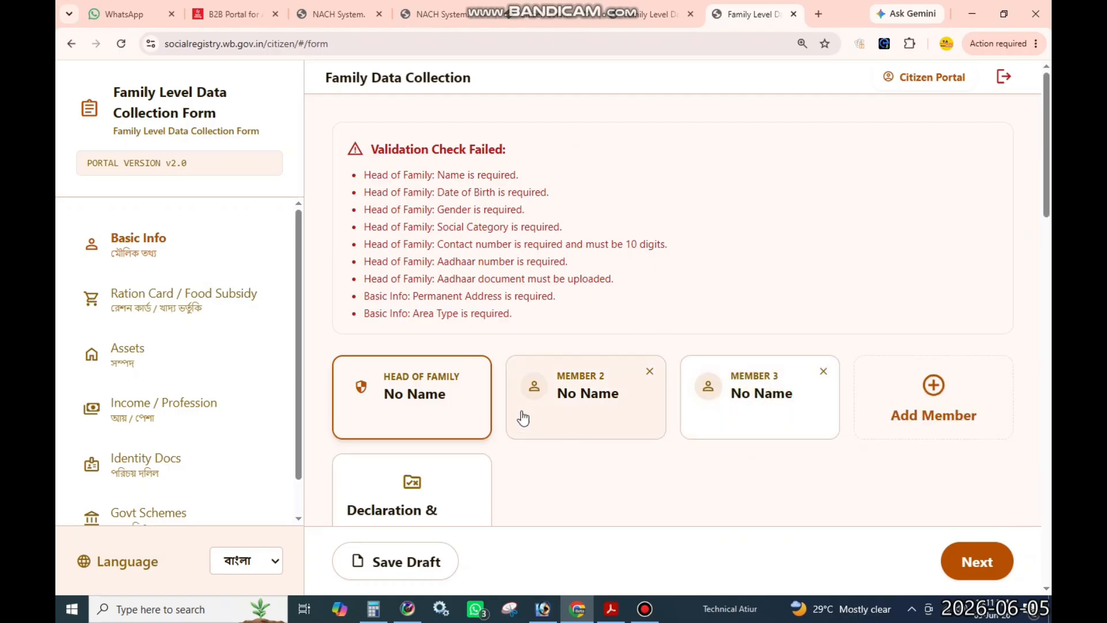
scroll(628, 191, down, 5)
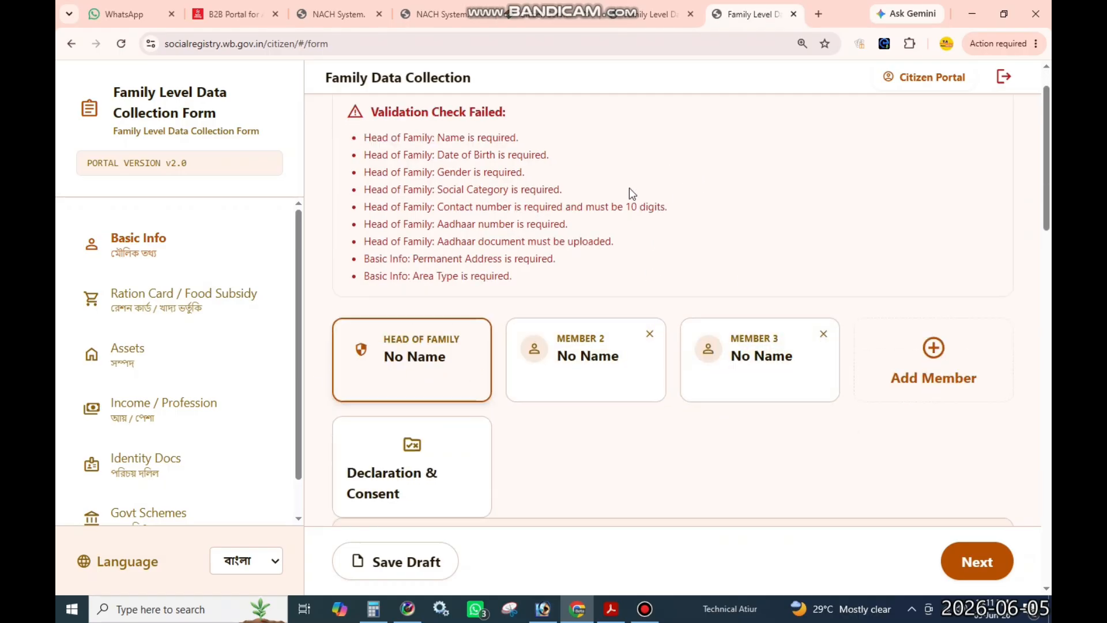
scroll(548, 183, down, 2)
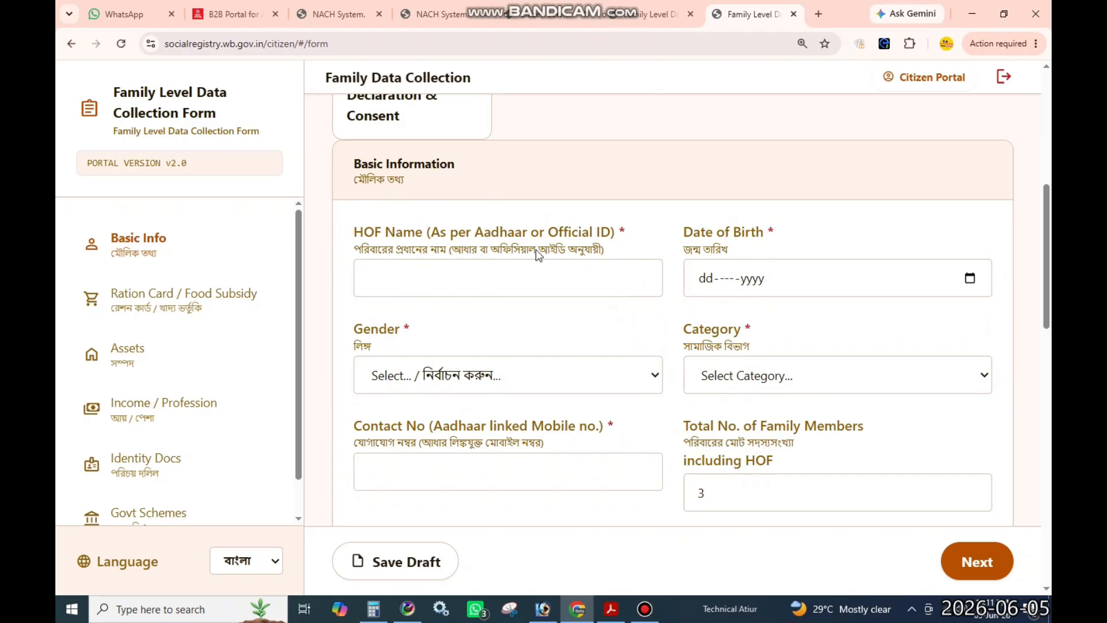
drag(354, 249, 611, 261)
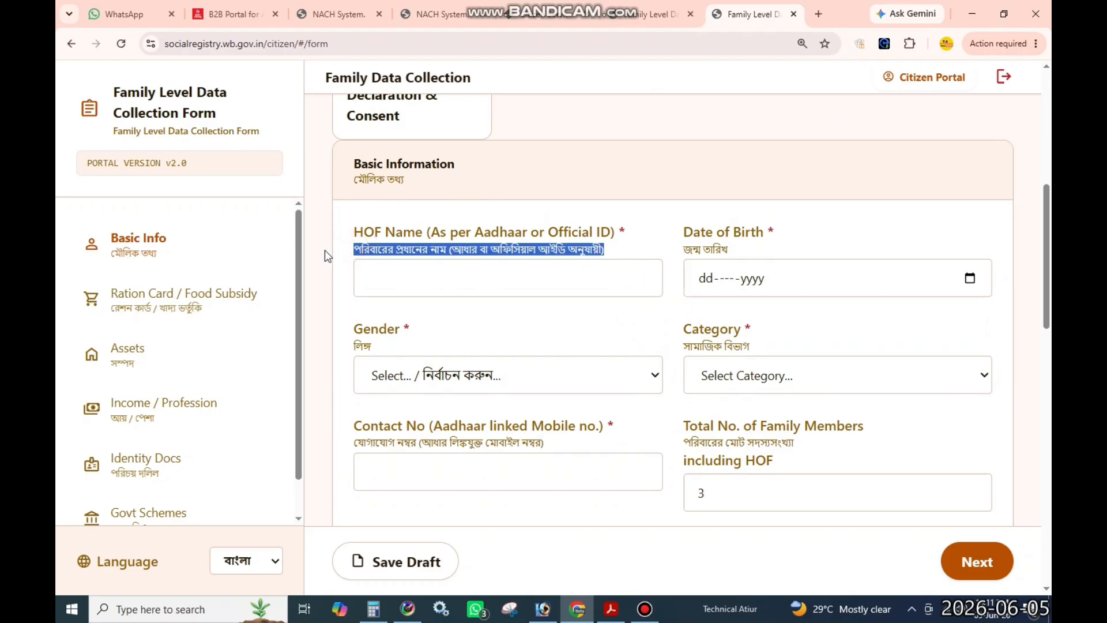
click(513, 287)
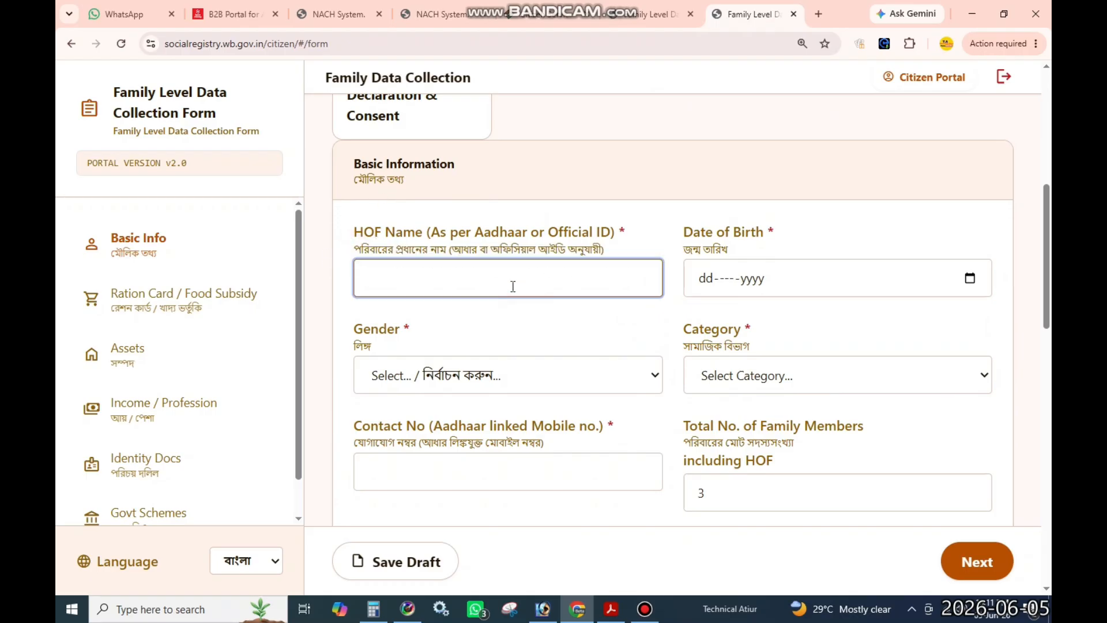
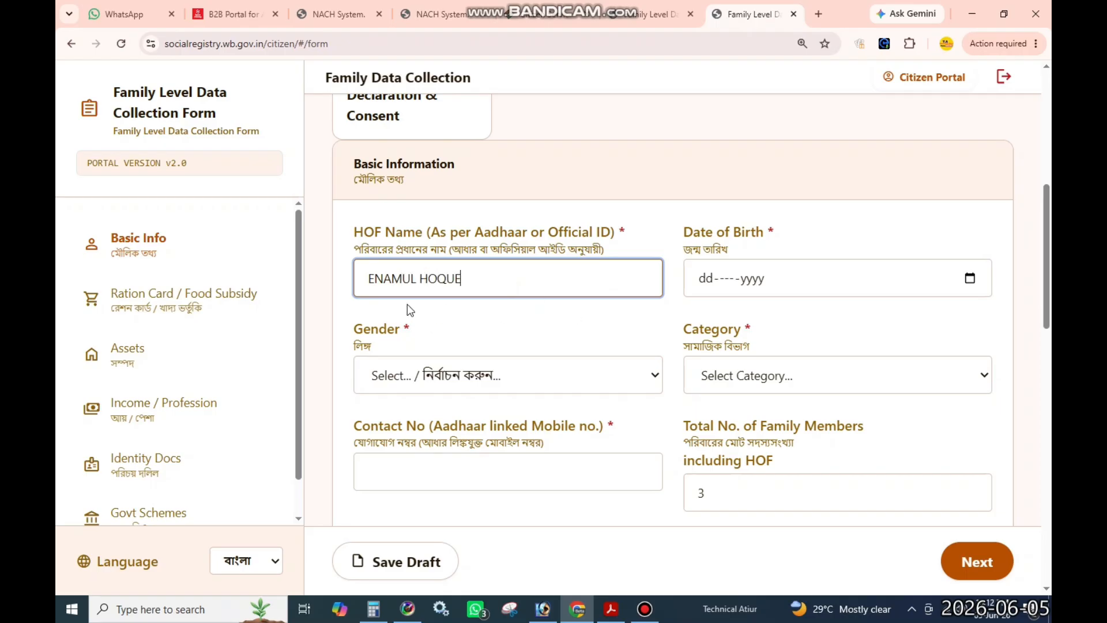
Step: Set the head of family's gender to Male and category to UR (Unreserved Category)
drag(679, 249, 745, 250)
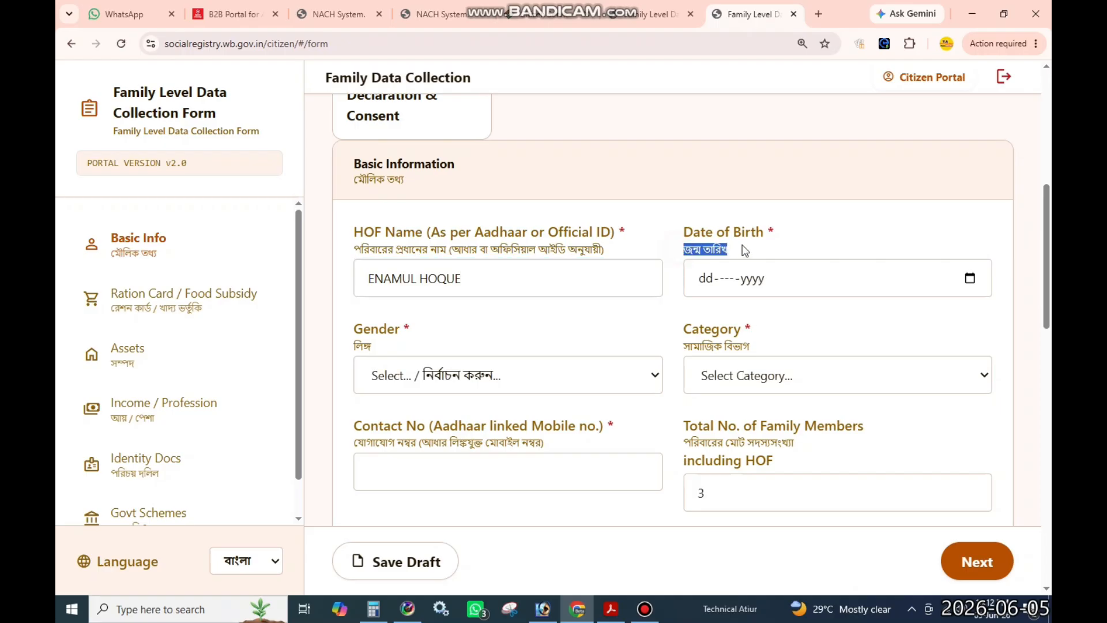
scroll(745, 250, down, 1)
drag(349, 278, 392, 287)
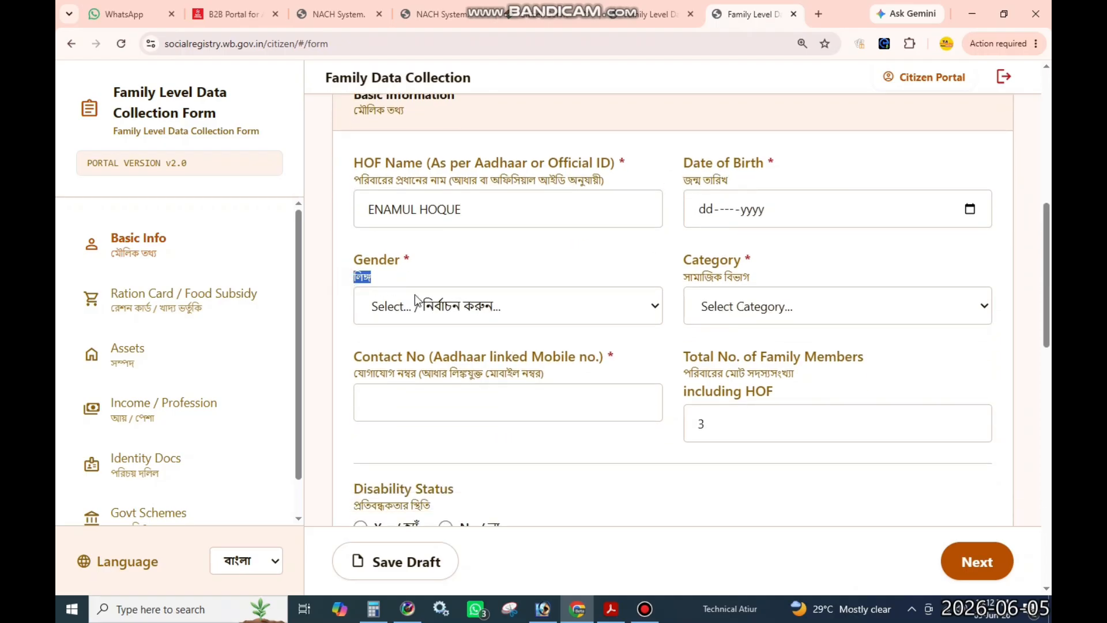
click(412, 301)
click(412, 359)
click(727, 307)
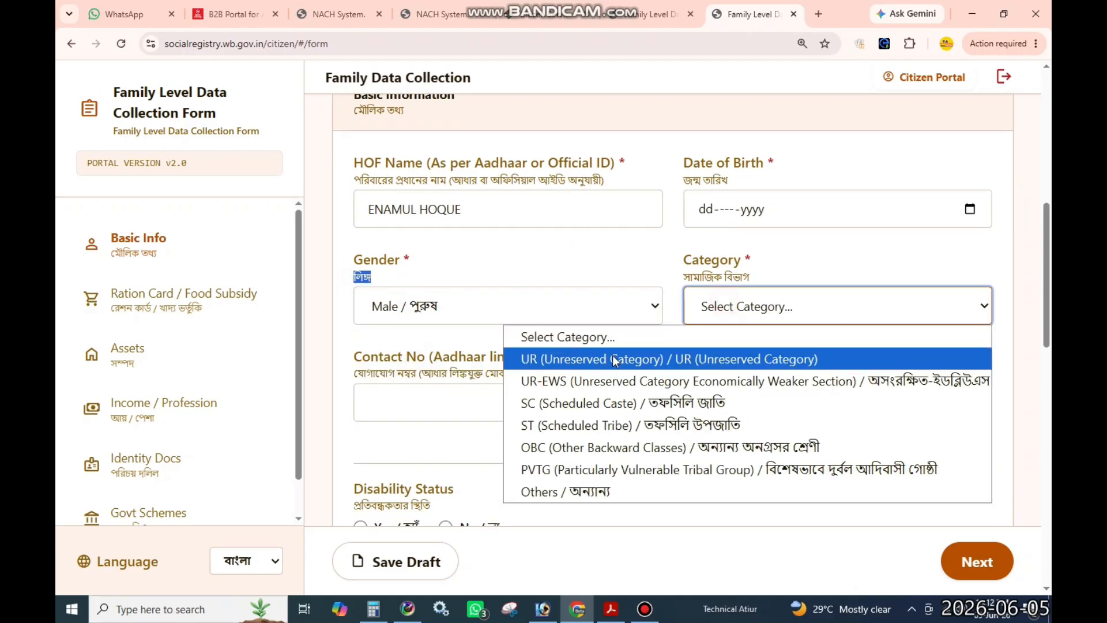
click(634, 358)
scroll(484, 314, down, 1)
drag(357, 290, 561, 313)
click(474, 326)
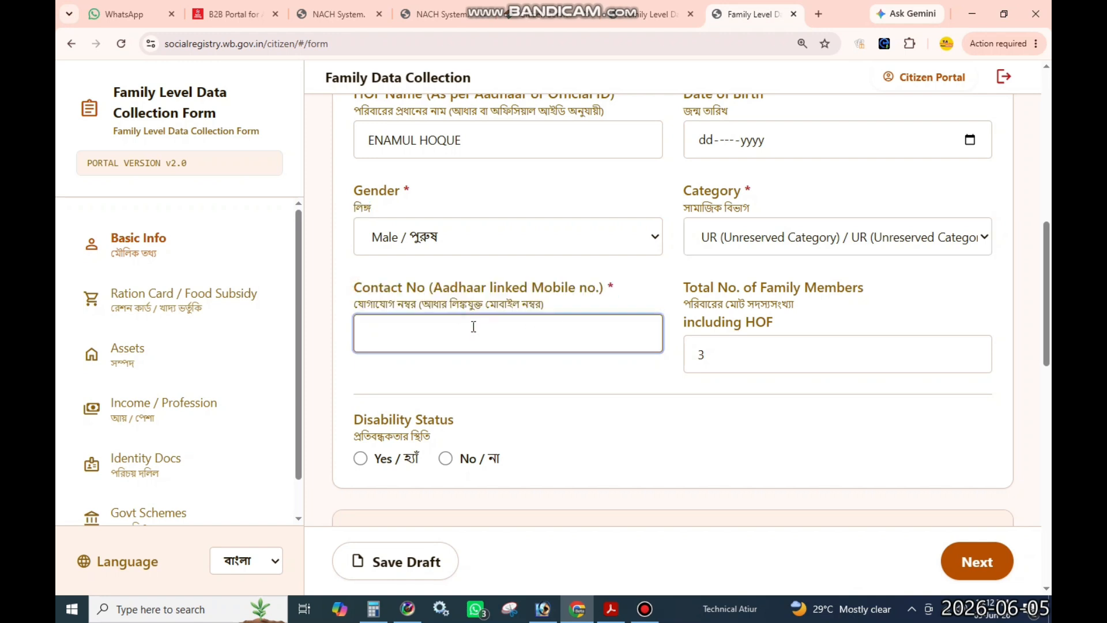
drag(680, 289, 817, 320)
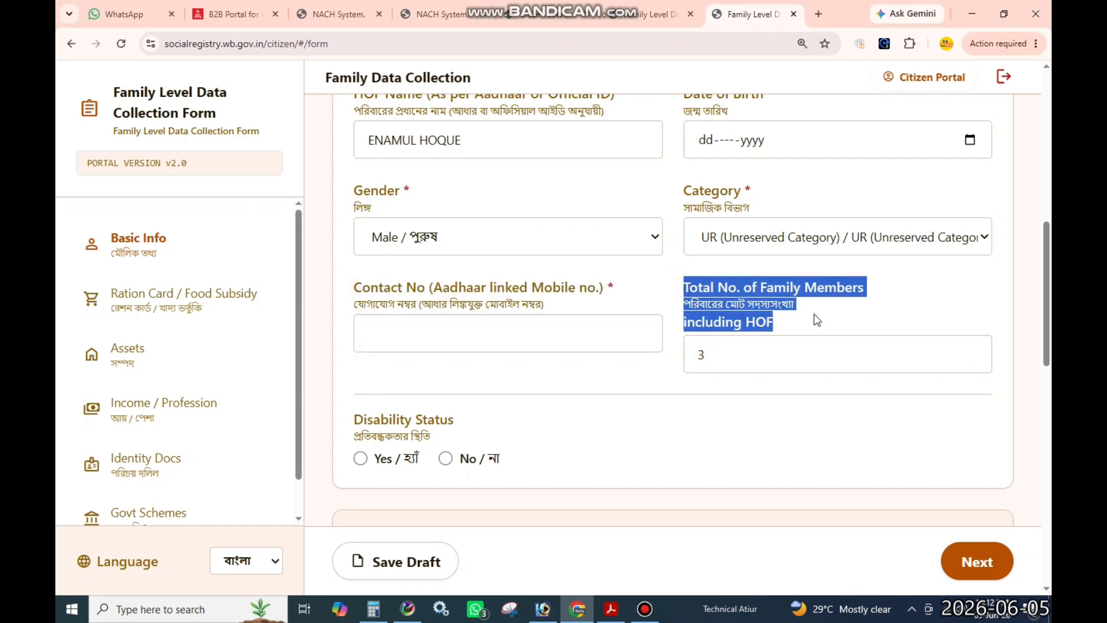
Step: Set the head of family's Disability Status to No after briefly trying Yes
click(672, 381)
scroll(674, 323, up, 6)
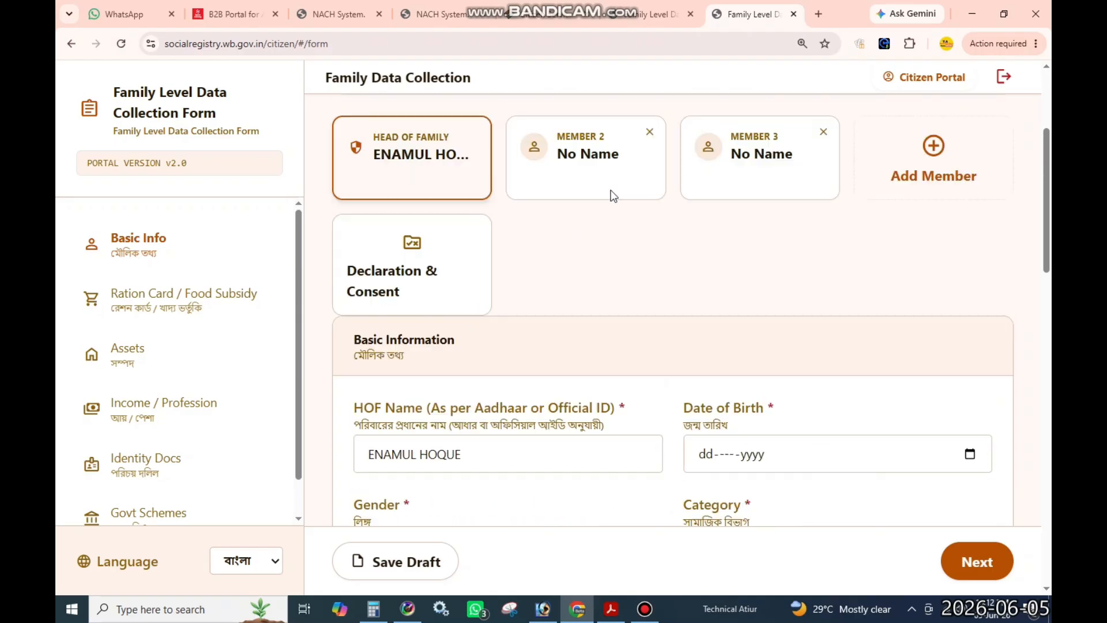
scroll(676, 271, down, 6)
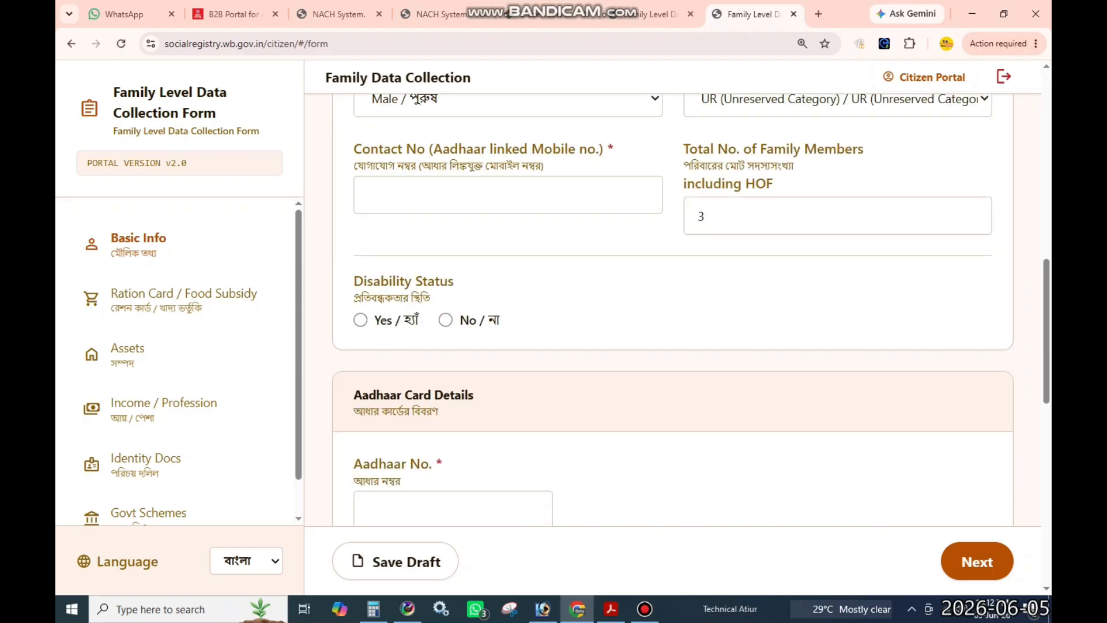
drag(685, 167, 808, 167)
scroll(556, 230, down, 1)
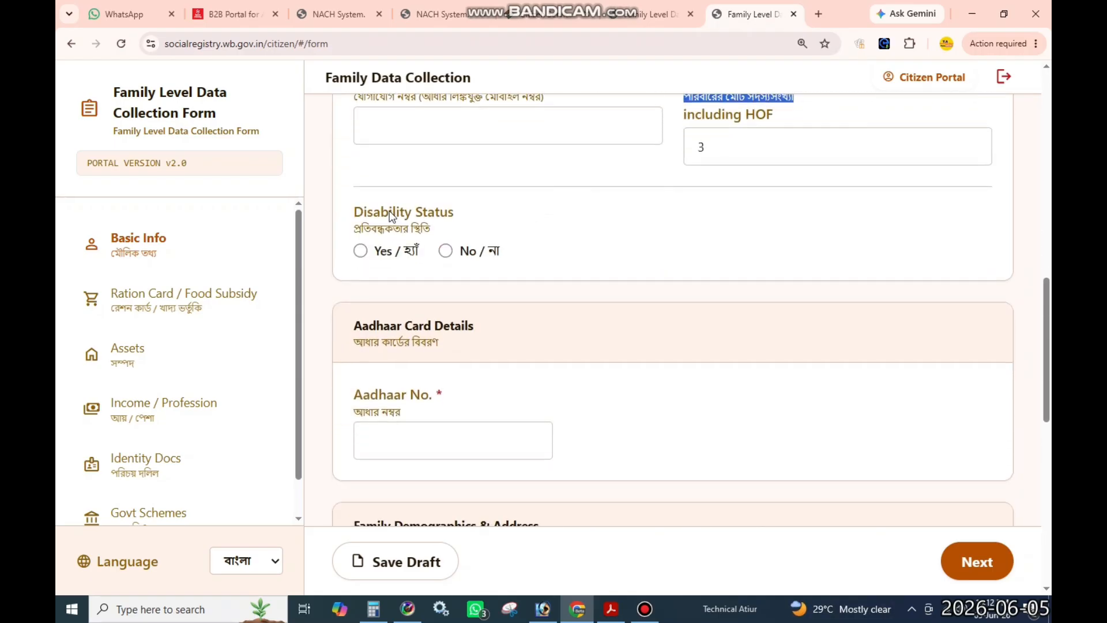
drag(357, 230, 435, 232)
click(445, 251)
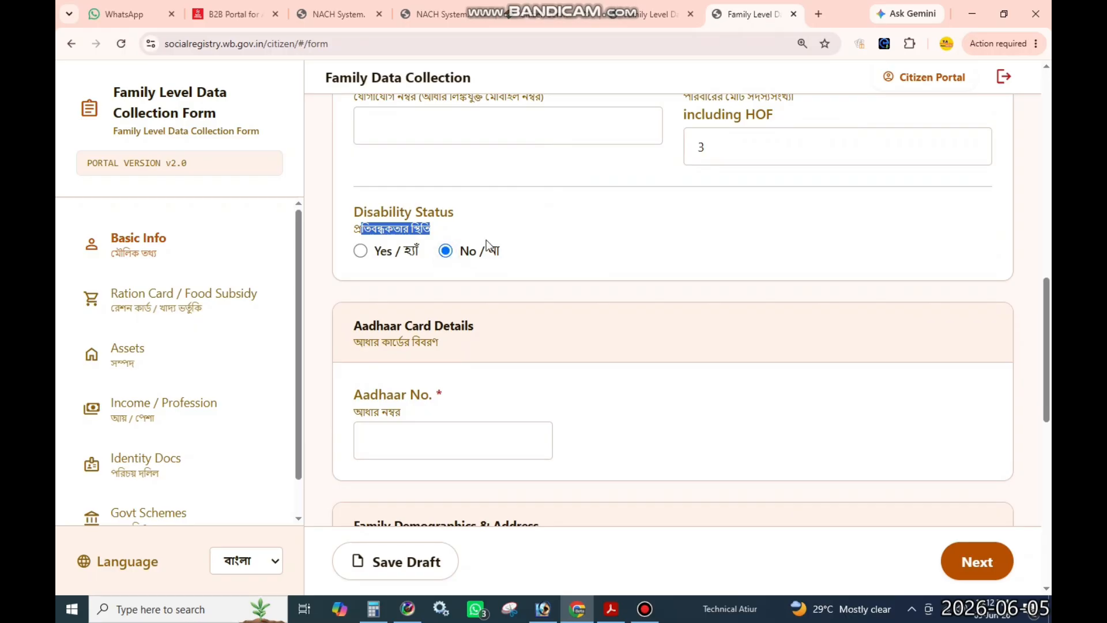
click(351, 254)
click(361, 251)
click(445, 251)
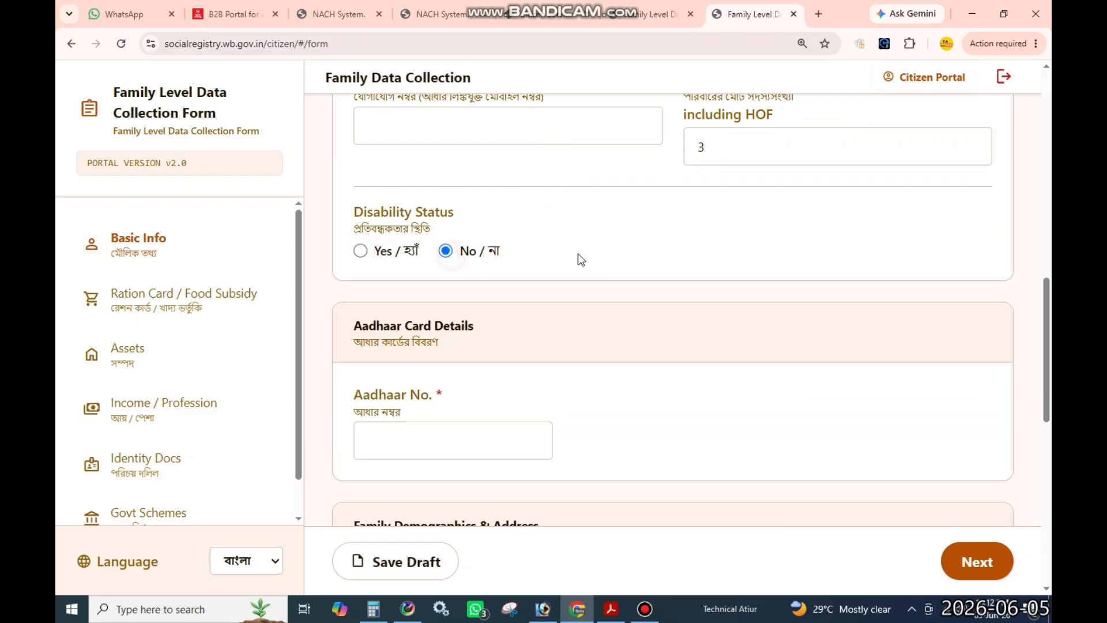
scroll(439, 270, down, 2)
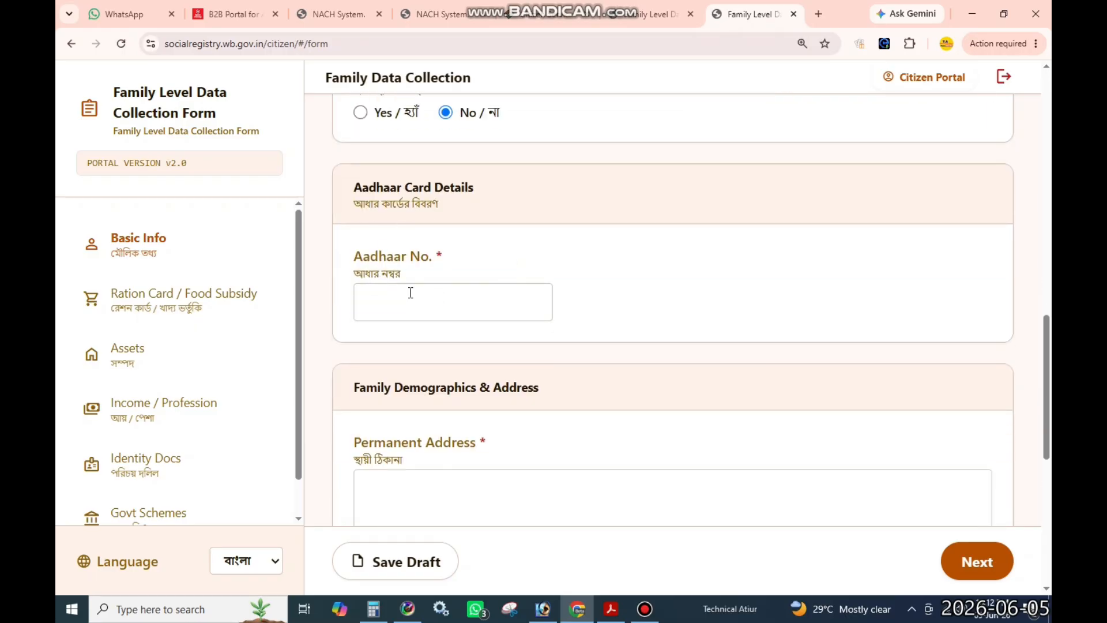
drag(431, 262, 431, 263)
scroll(552, 262, up, 2)
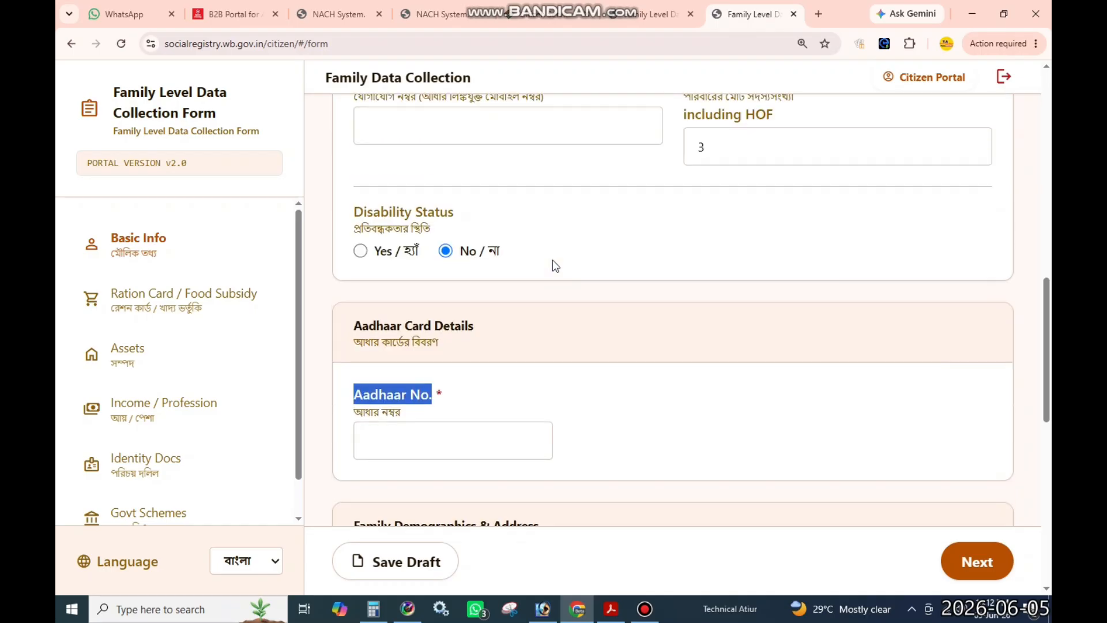
scroll(476, 211, up, 4)
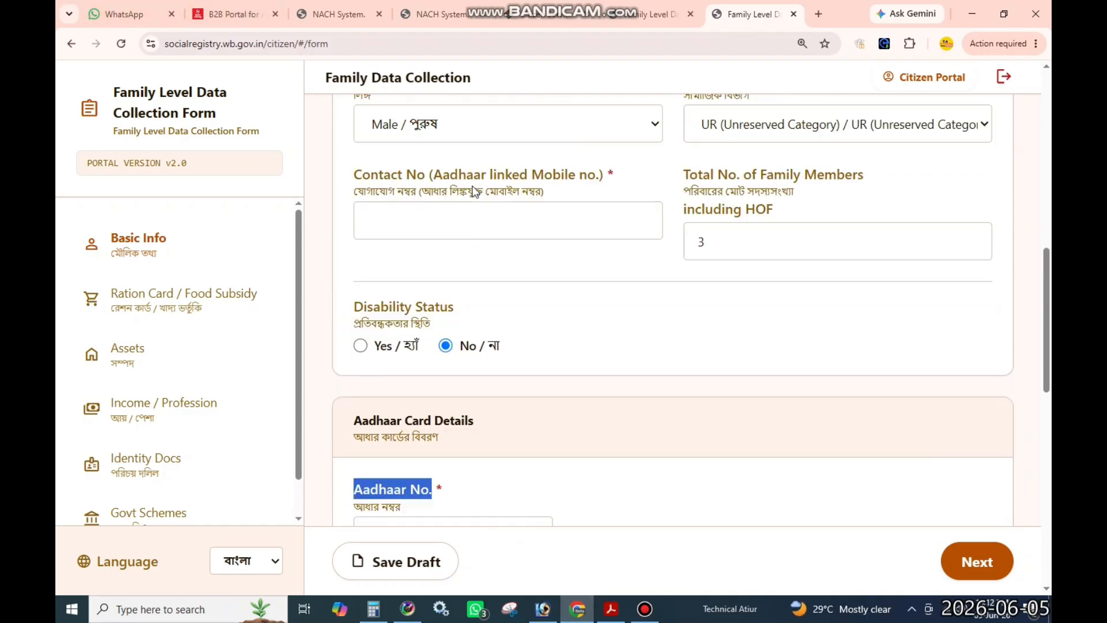
scroll(476, 210, down, 5)
Step: Set Area Type to Rural, Pincode to 732126 and Post Office to Santoshpur BO
drag(354, 230, 408, 259)
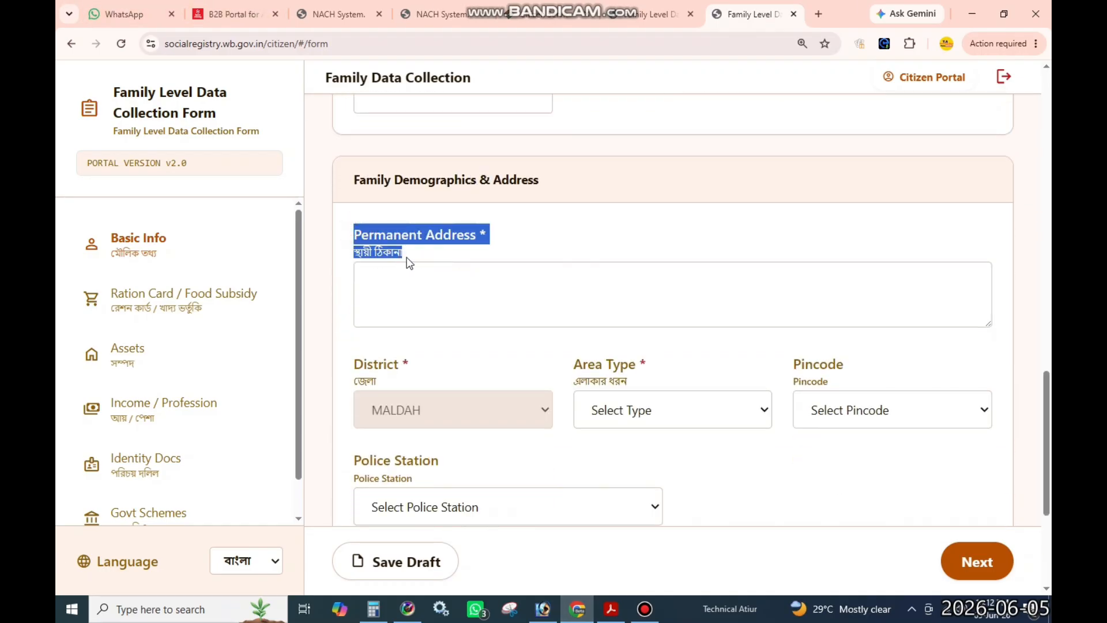
scroll(408, 274, down, 1)
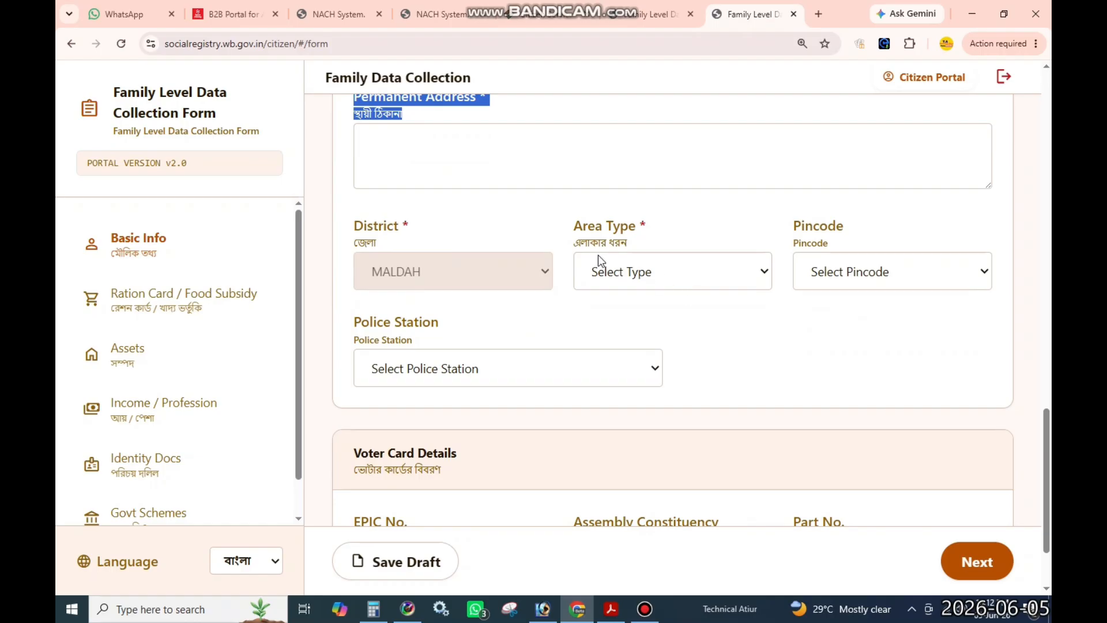
click(640, 279)
click(628, 322)
click(822, 275)
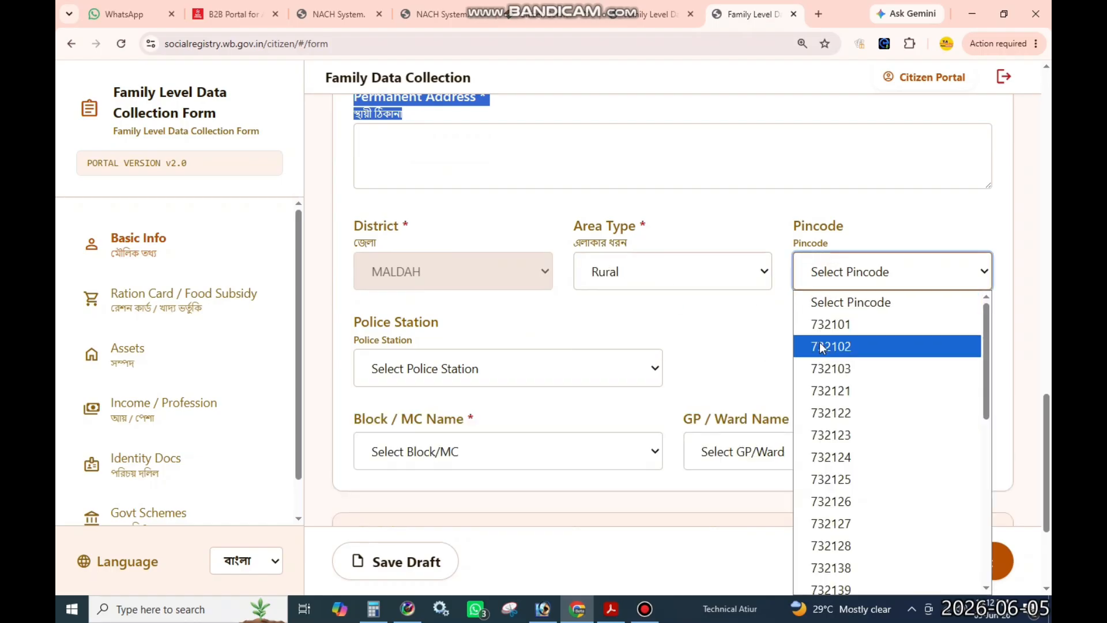
scroll(823, 347, down, 7)
scroll(822, 347, up, 7)
key(Down)
key(Down)
key(Down)
key(Down)
key(Down)
key(Down)
key(Down)
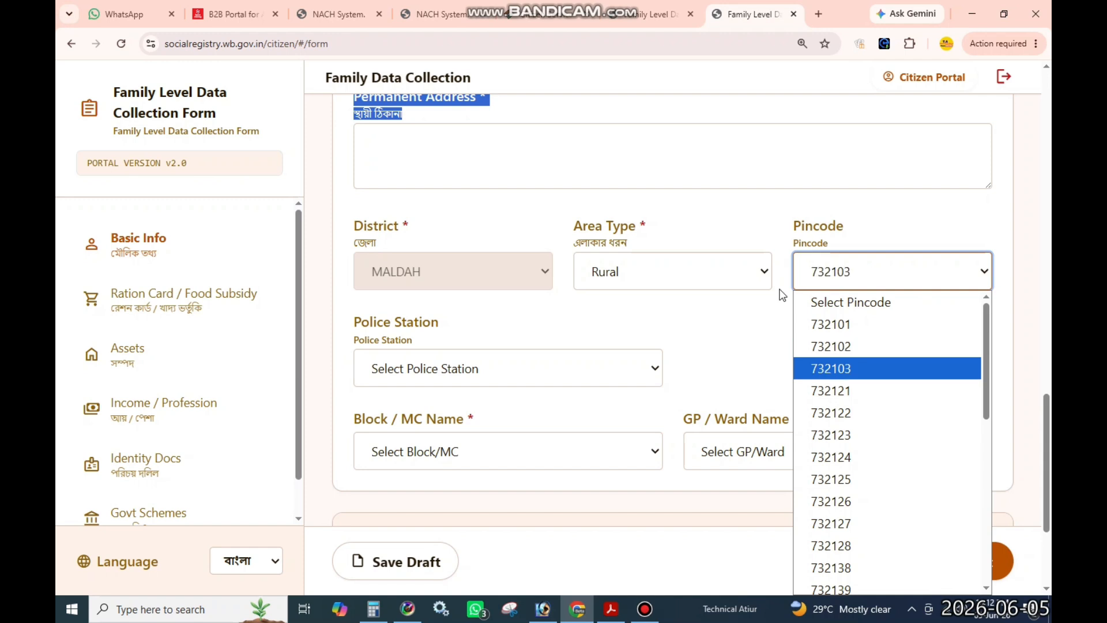
key(Return)
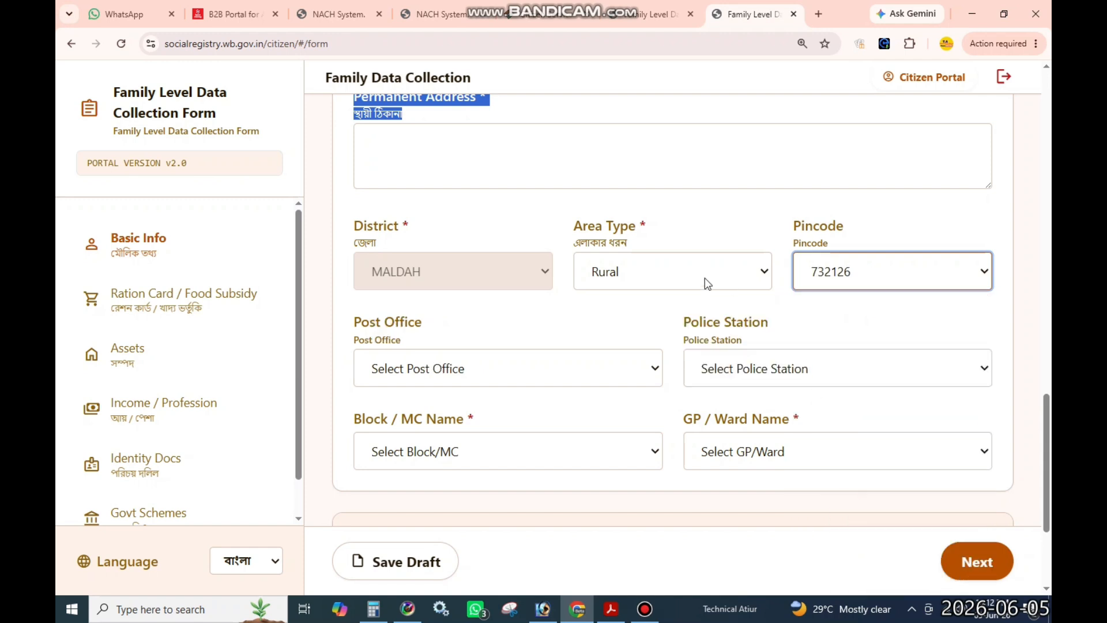
click(458, 366)
key(Down)
key(Down)
key(Down)
key(Down)
key(Down)
key(Down)
key(Down)
key(Down)
key(Down)
key(Down)
key(Down)
key(Down)
key(Return)
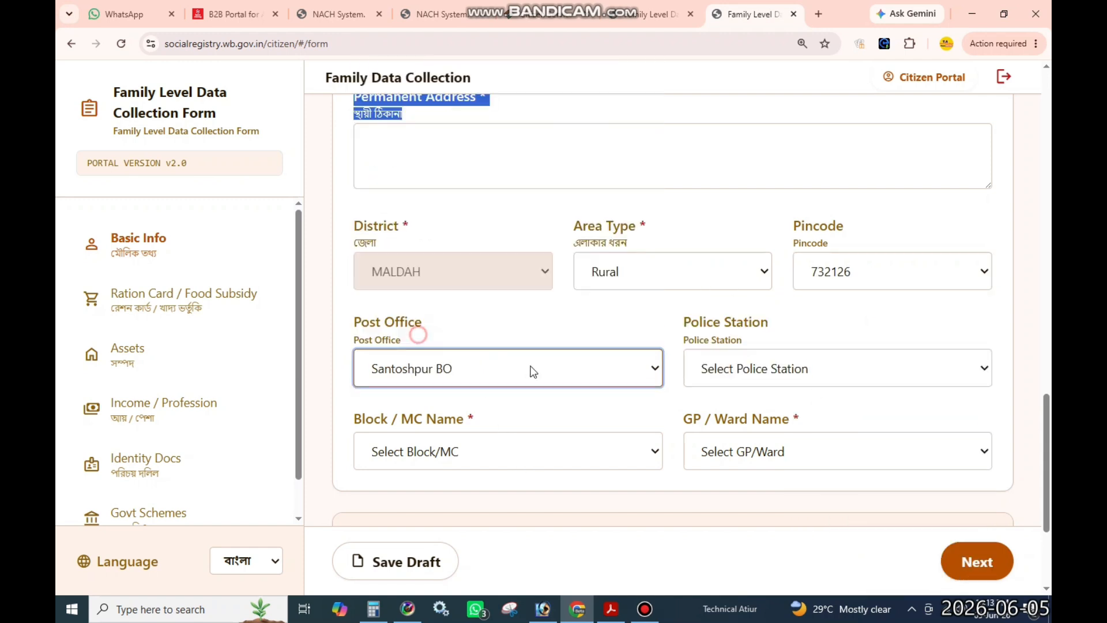
Step: Choose Chanchal PS as police station, CHANCHAL-I as block and MOTIHARPUR as GP/Ward
click(726, 375)
click(761, 116)
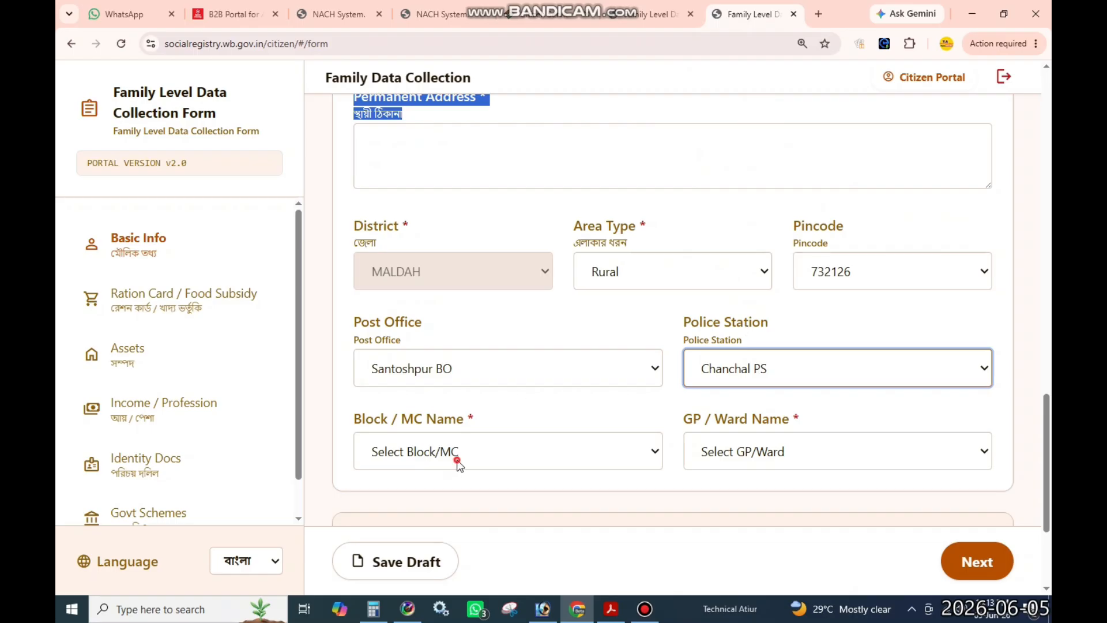
click(456, 459)
click(436, 134)
click(746, 455)
key(Down)
key(Down)
key(Down)
key(Down)
key(Down)
key(Down)
key(Down)
key(Down)
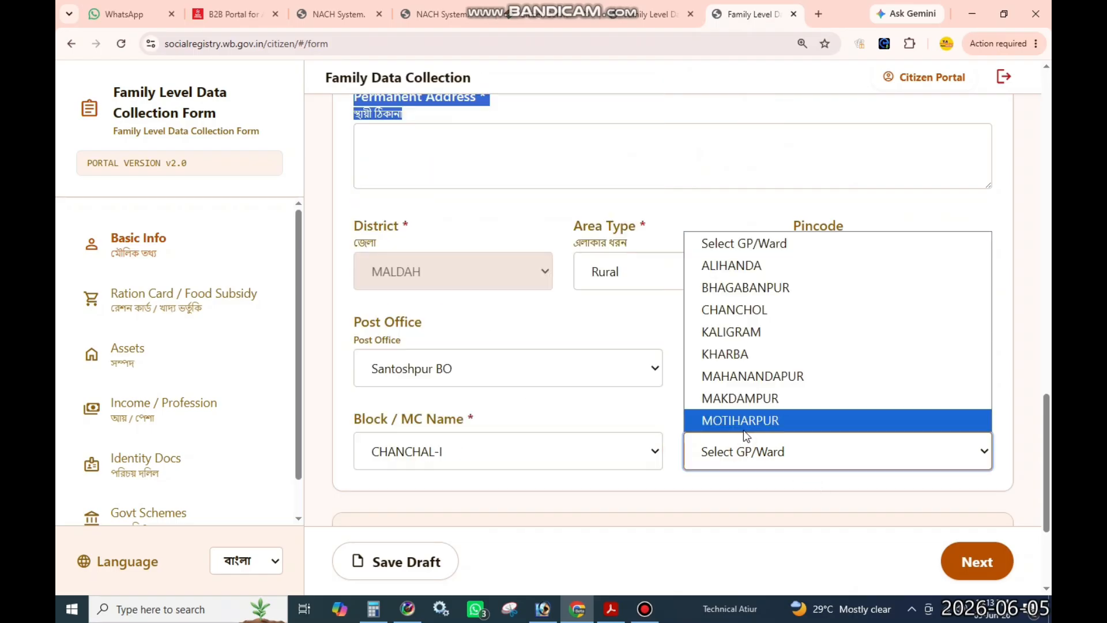
key(Return)
scroll(628, 410, down, 3)
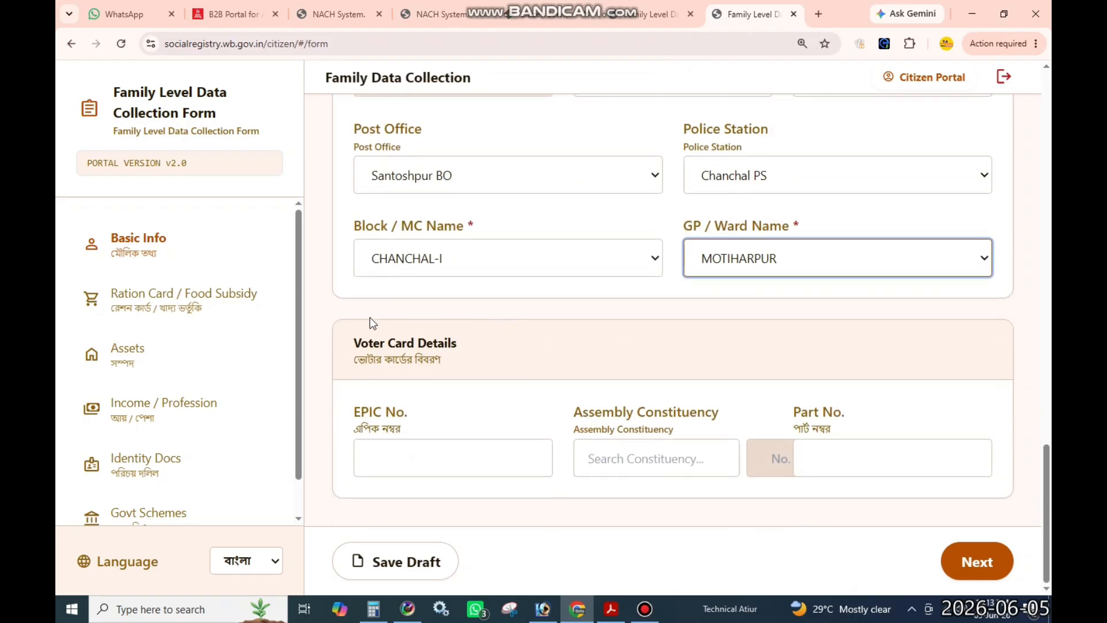
drag(354, 344, 441, 362)
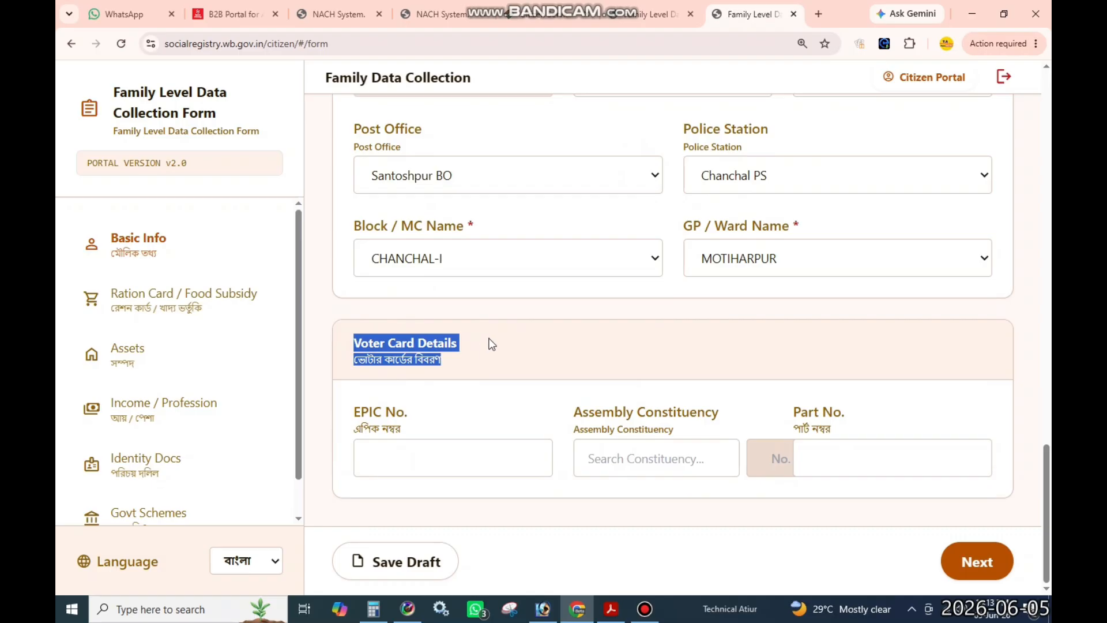
scroll(470, 309, up, 8)
click(437, 249)
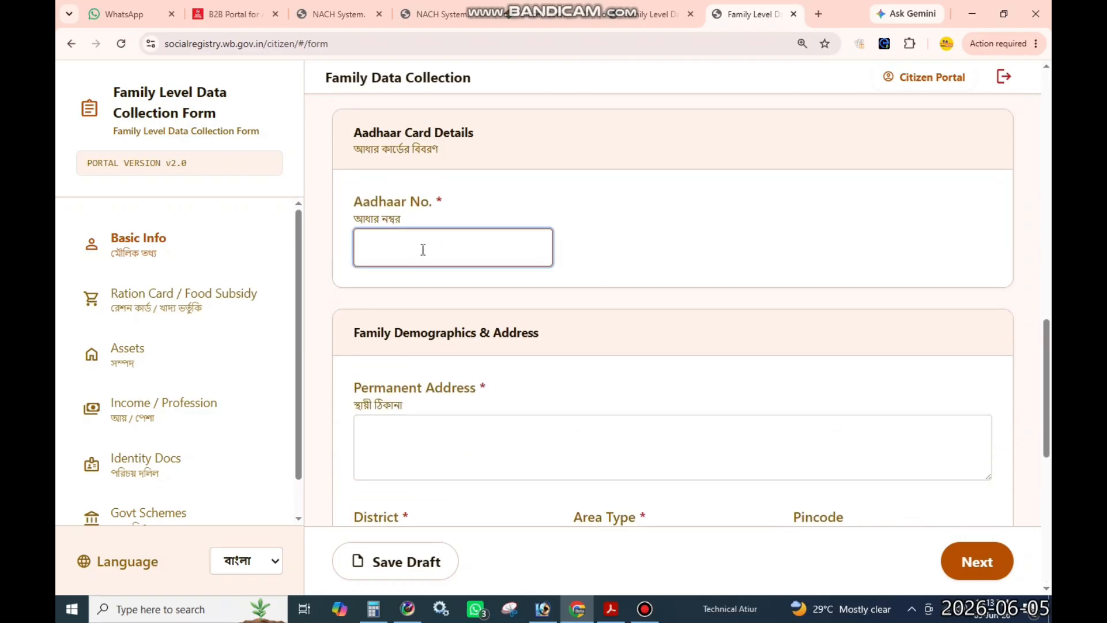
scroll(447, 265, down, 8)
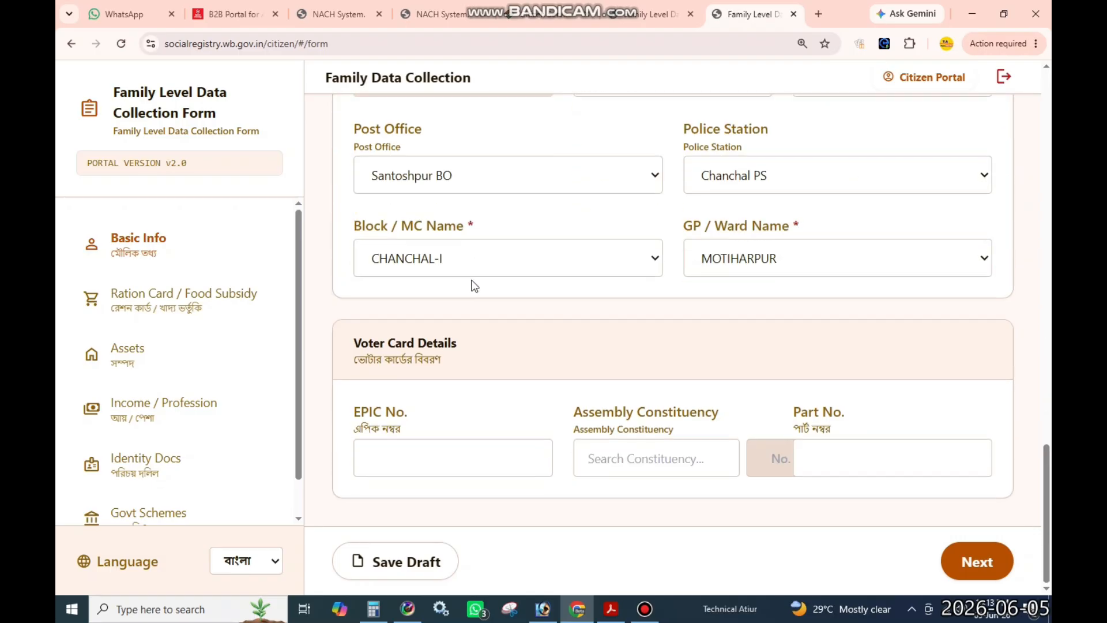
click(413, 461)
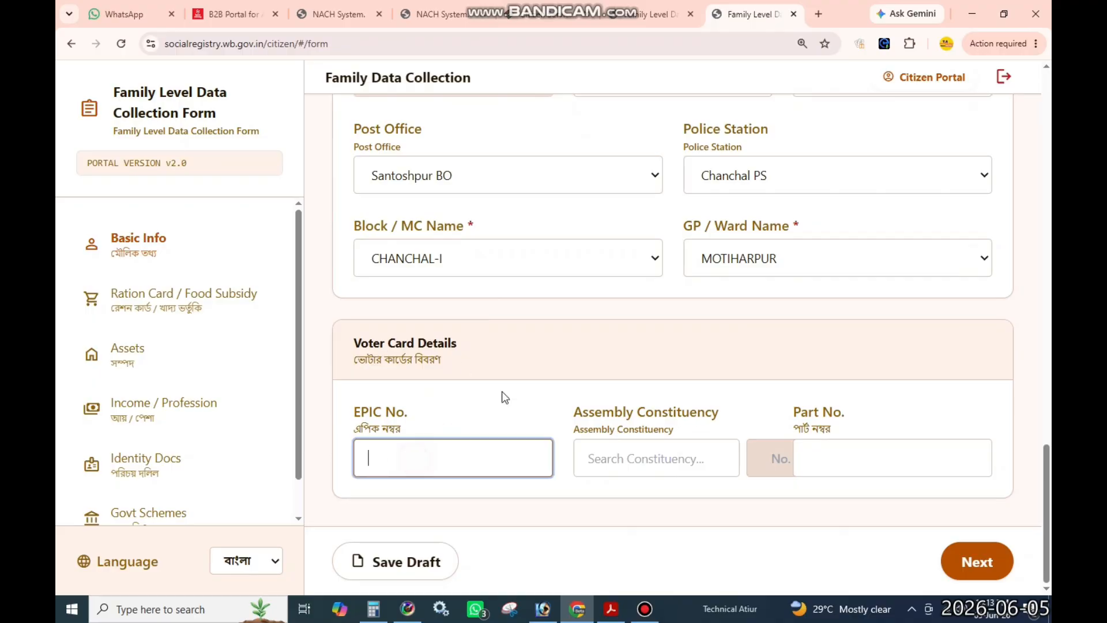
click(718, 459)
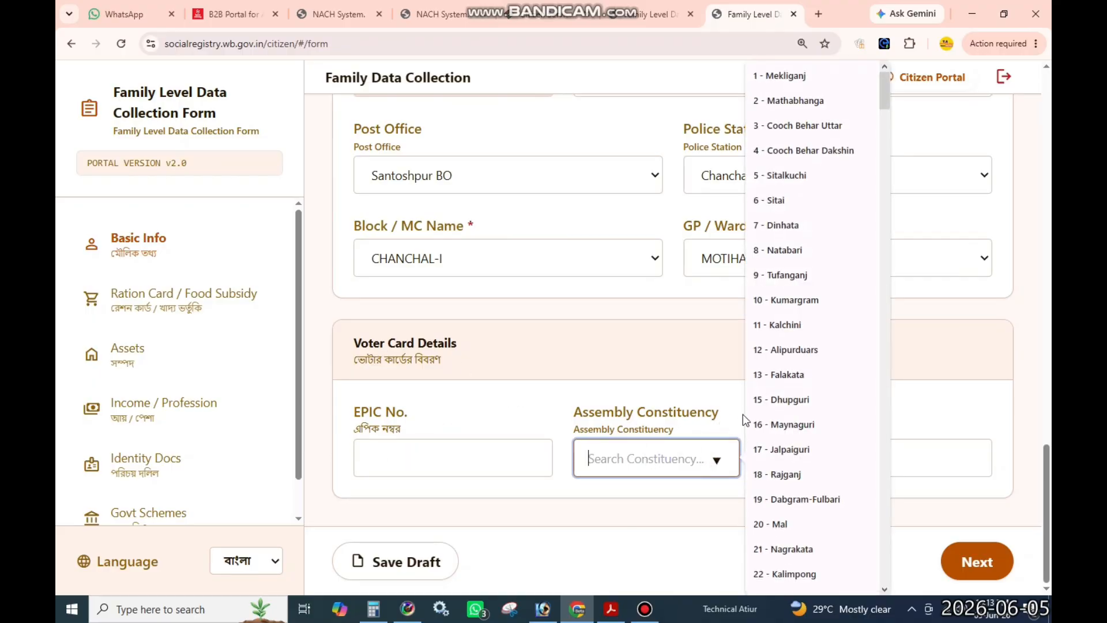
text(C)
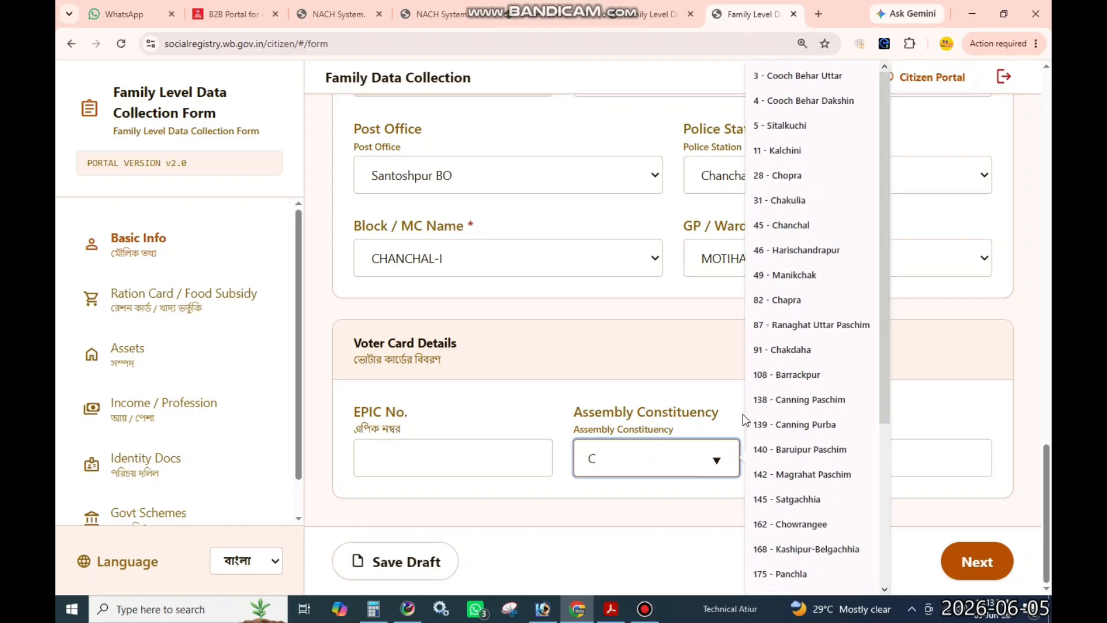
text(HAN)
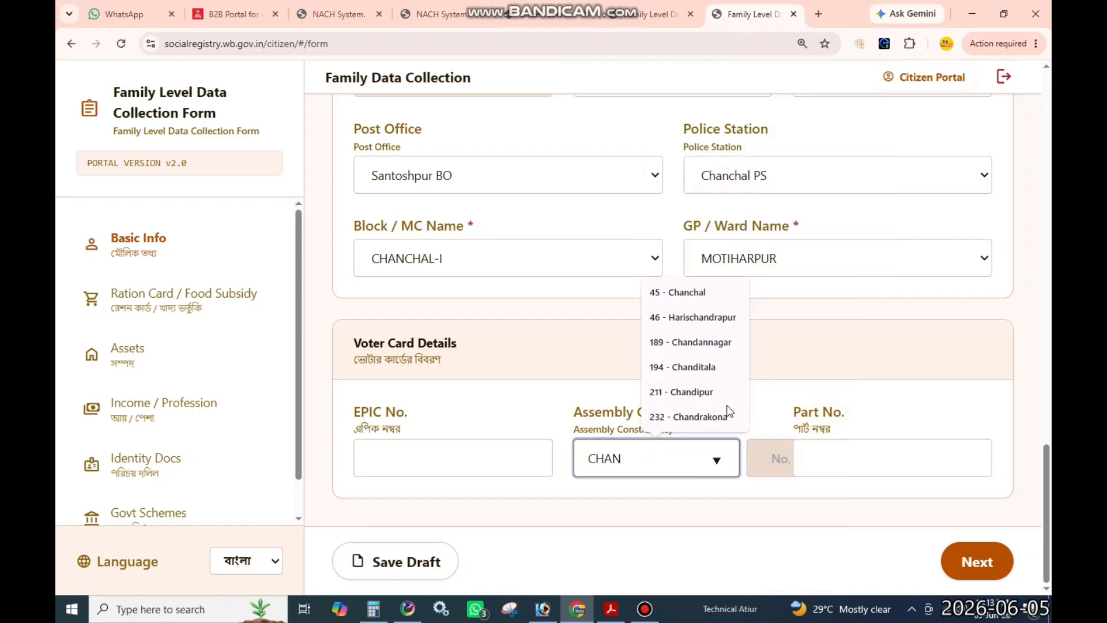
click(697, 292)
click(836, 463)
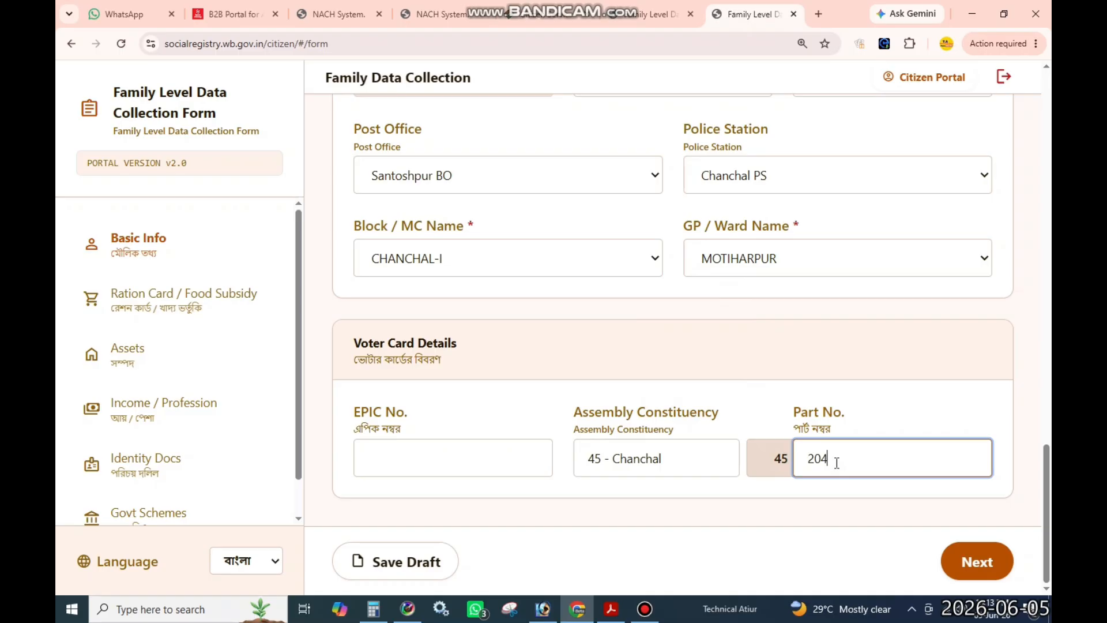
click(425, 460)
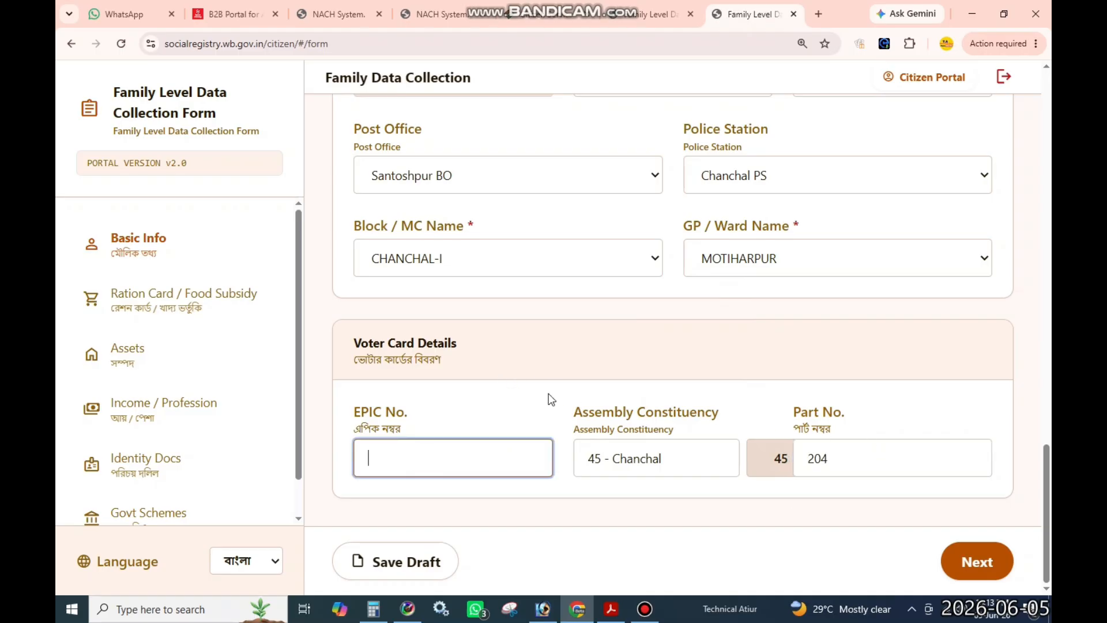
scroll(543, 392, up, 2)
scroll(544, 392, up, 12)
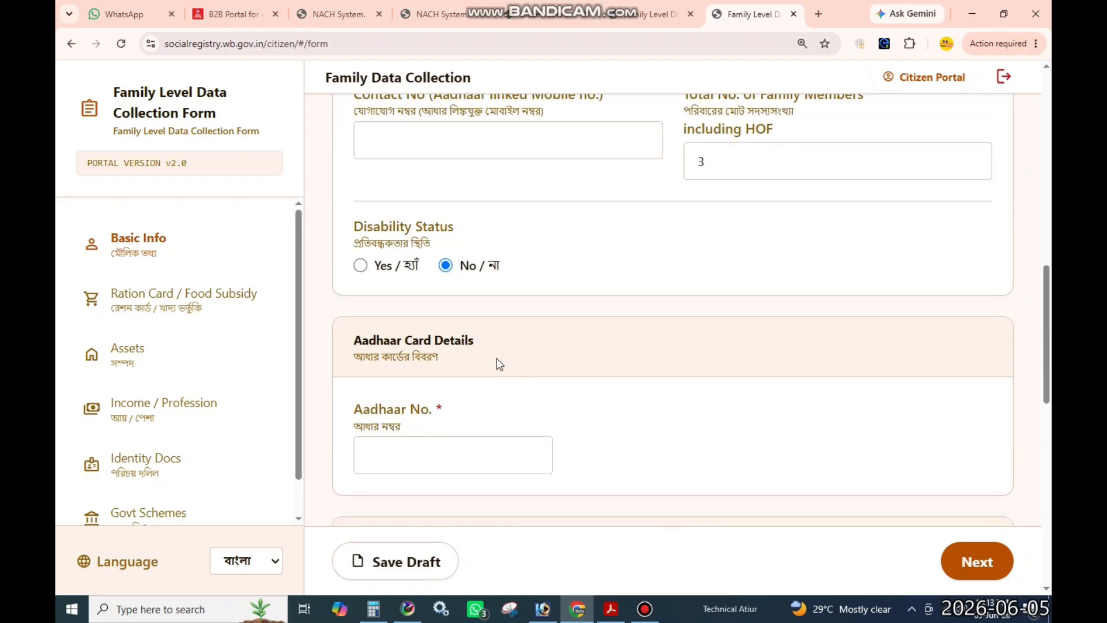
Step: Pick 01-Jan-1964 as the head of family's date of birth in the calendar
scroll(502, 339, down, 1)
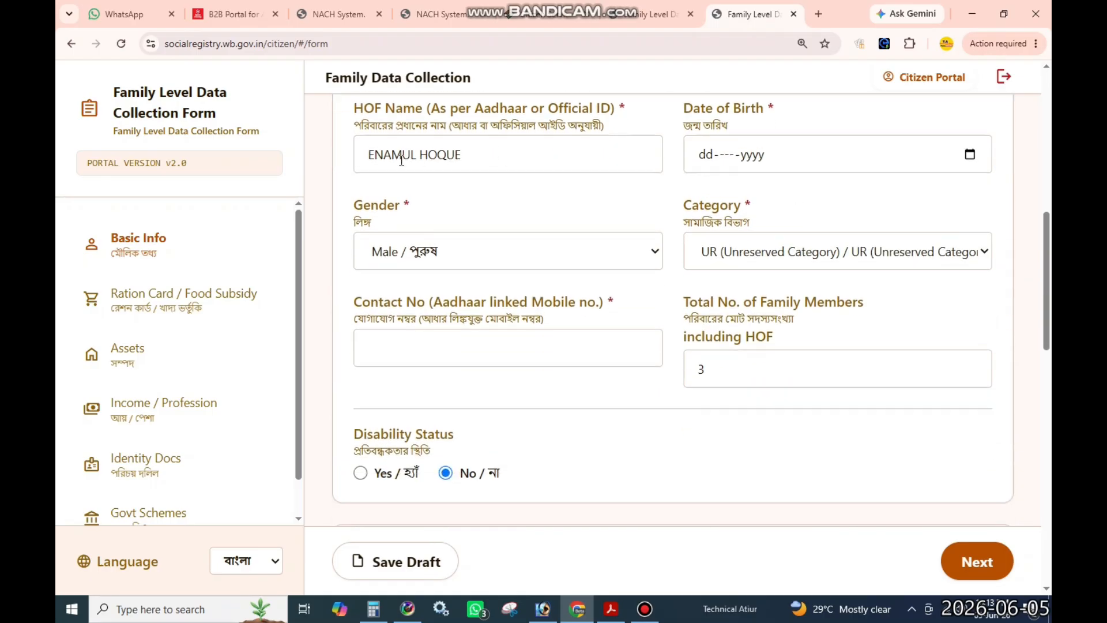
click(702, 156)
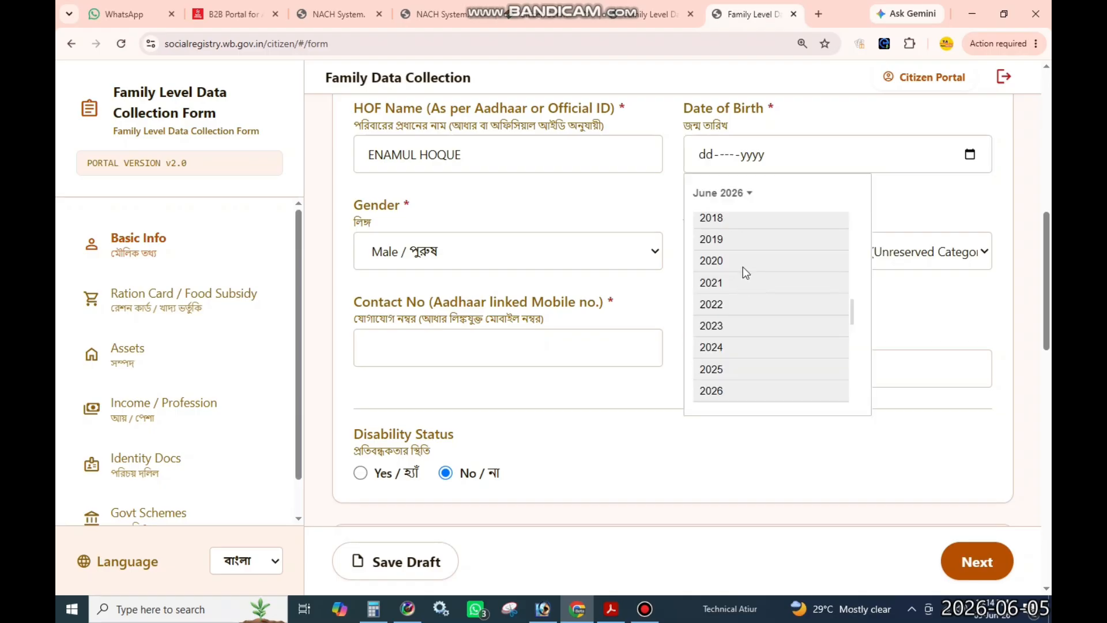
scroll(742, 267, up, 4)
scroll(743, 266, up, 8)
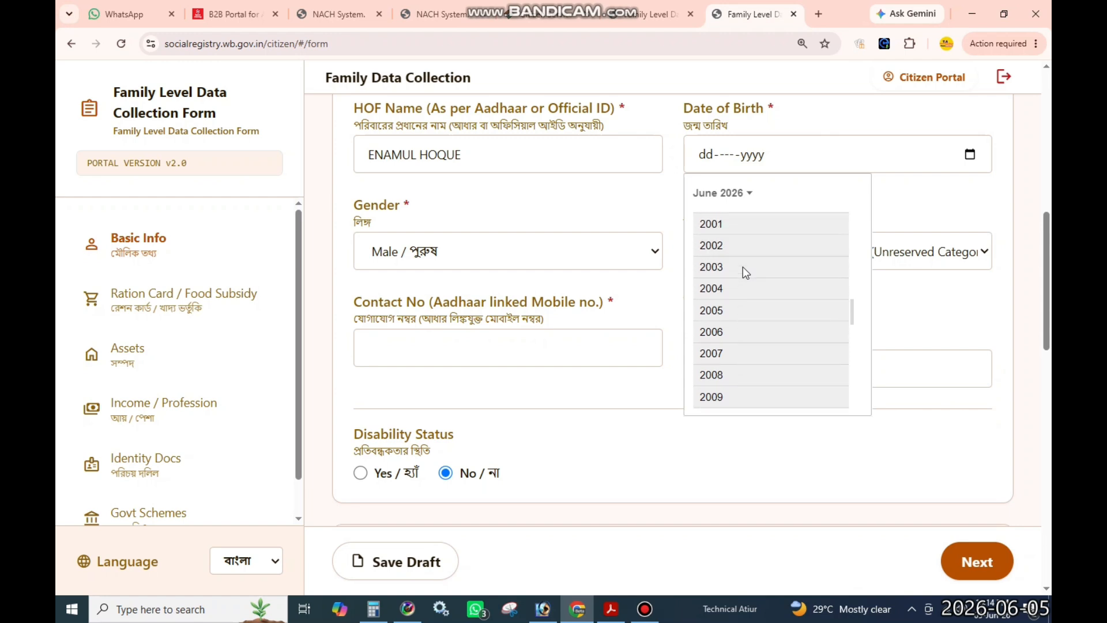
scroll(743, 266, up, 5)
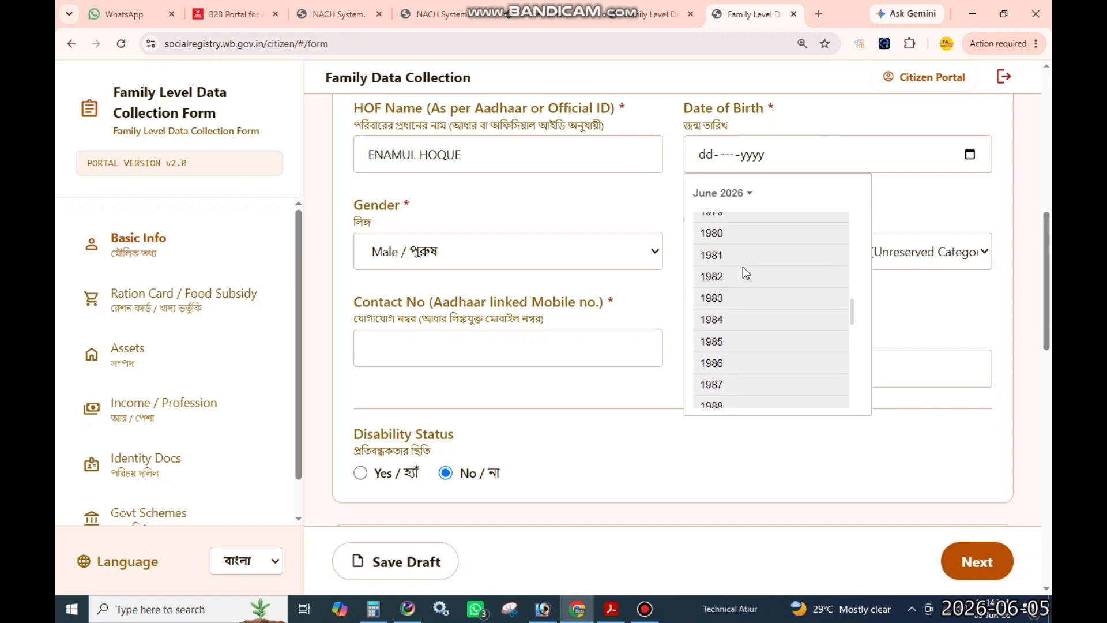
scroll(742, 267, up, 3)
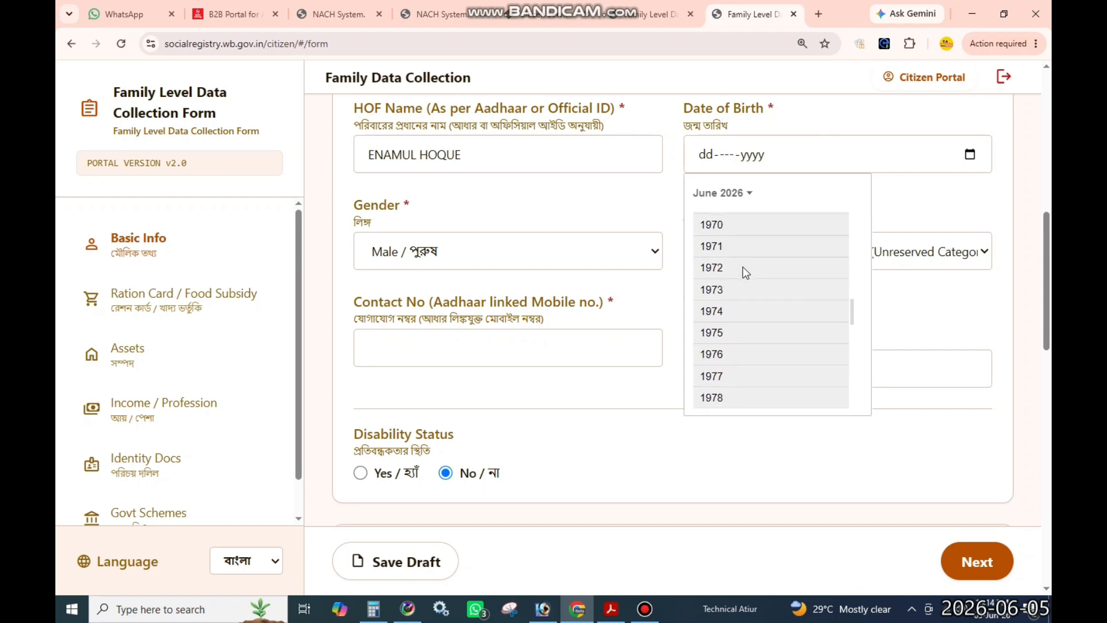
scroll(742, 266, up, 1)
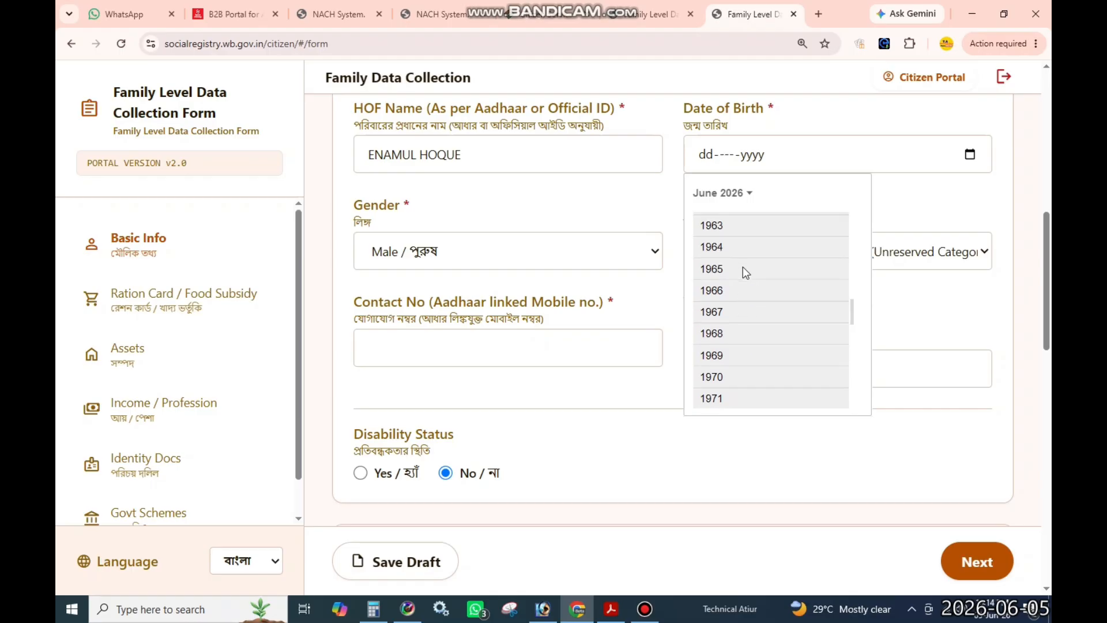
click(732, 245)
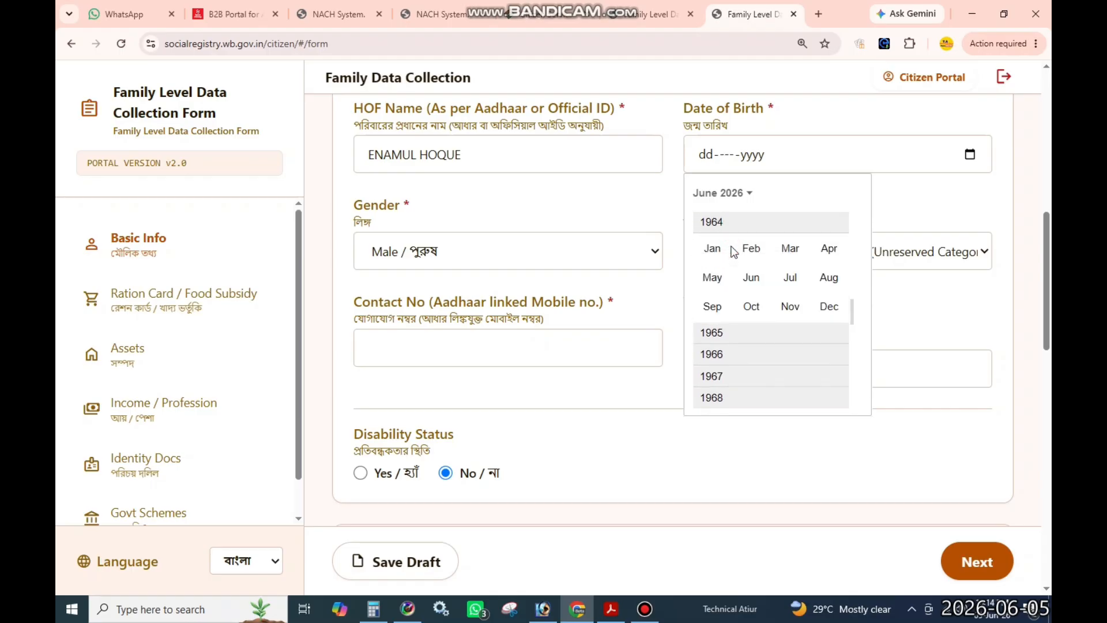
click(714, 249)
click(778, 249)
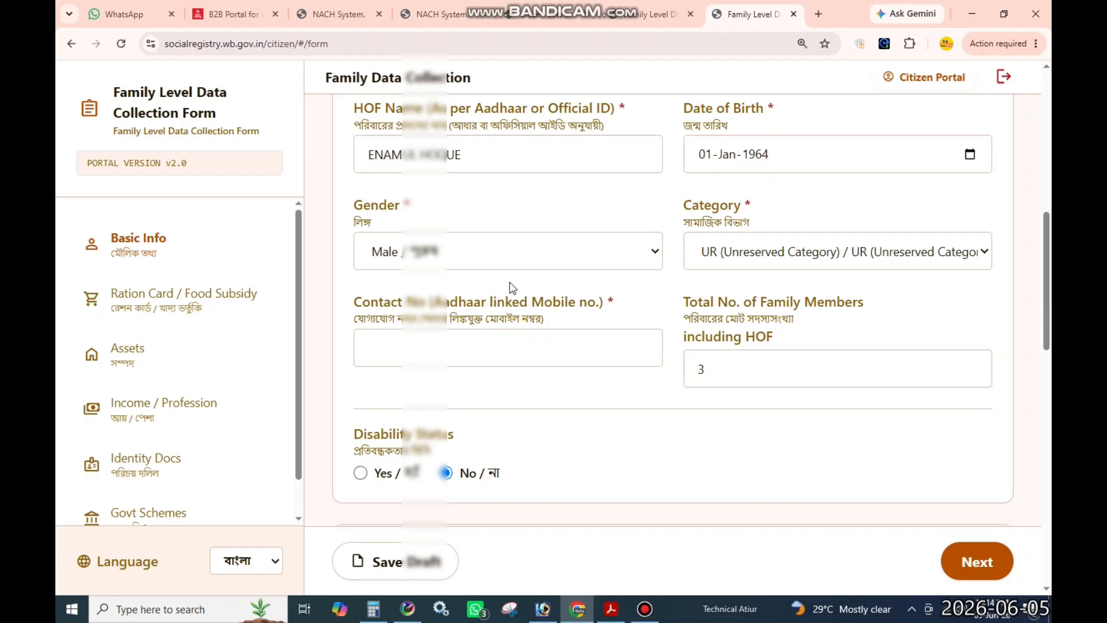
Step: Enter the head of family's Aadhaar-linked mobile number in Contact No
click(459, 351)
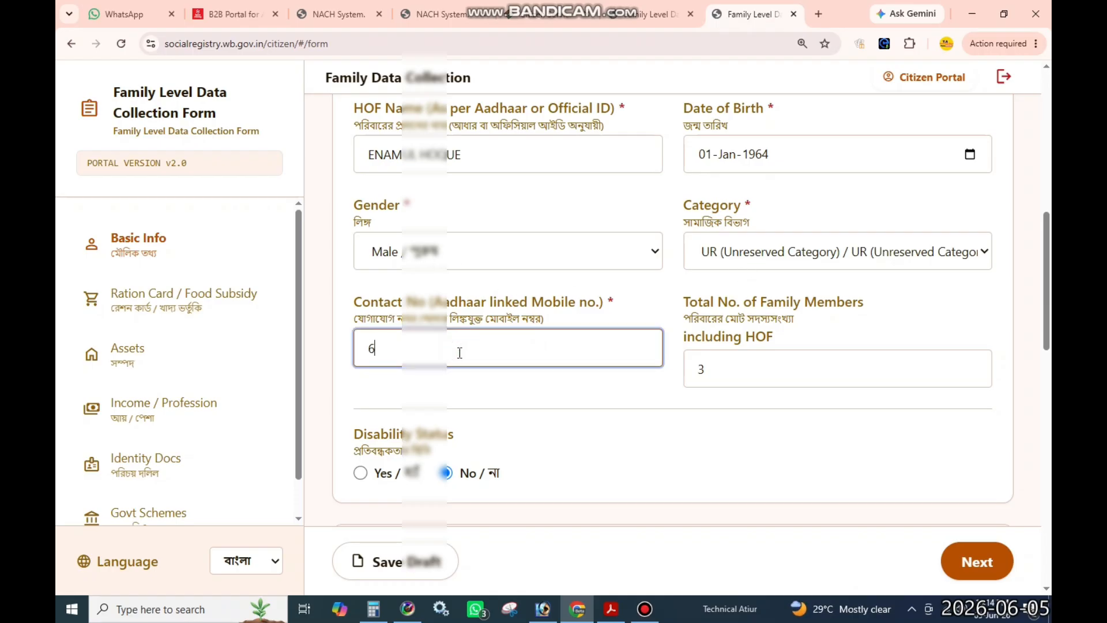
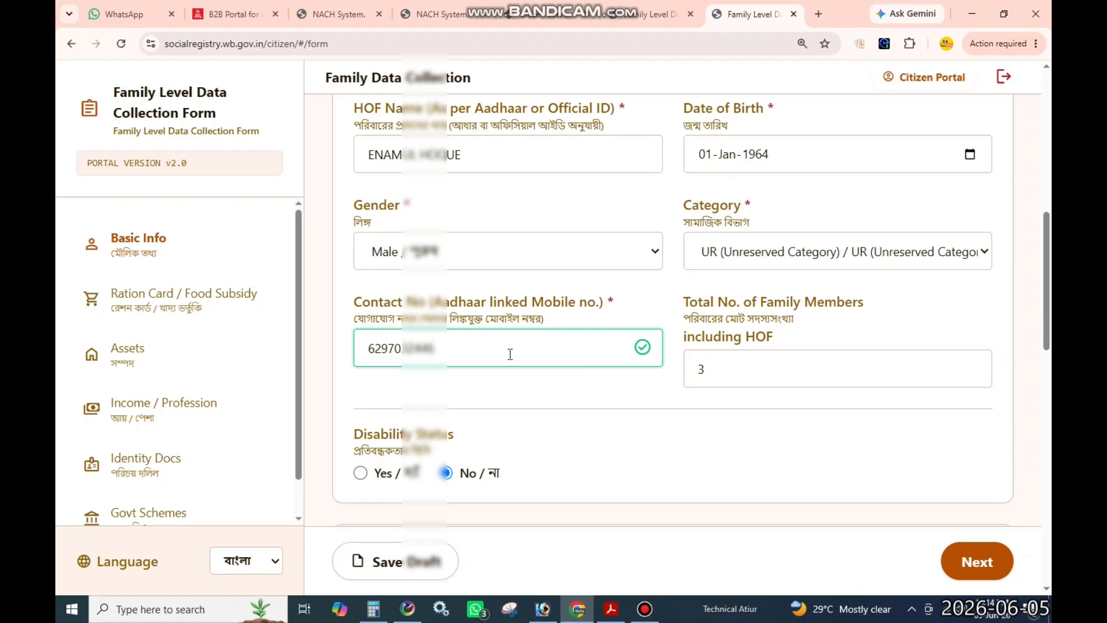
scroll(510, 354, down, 5)
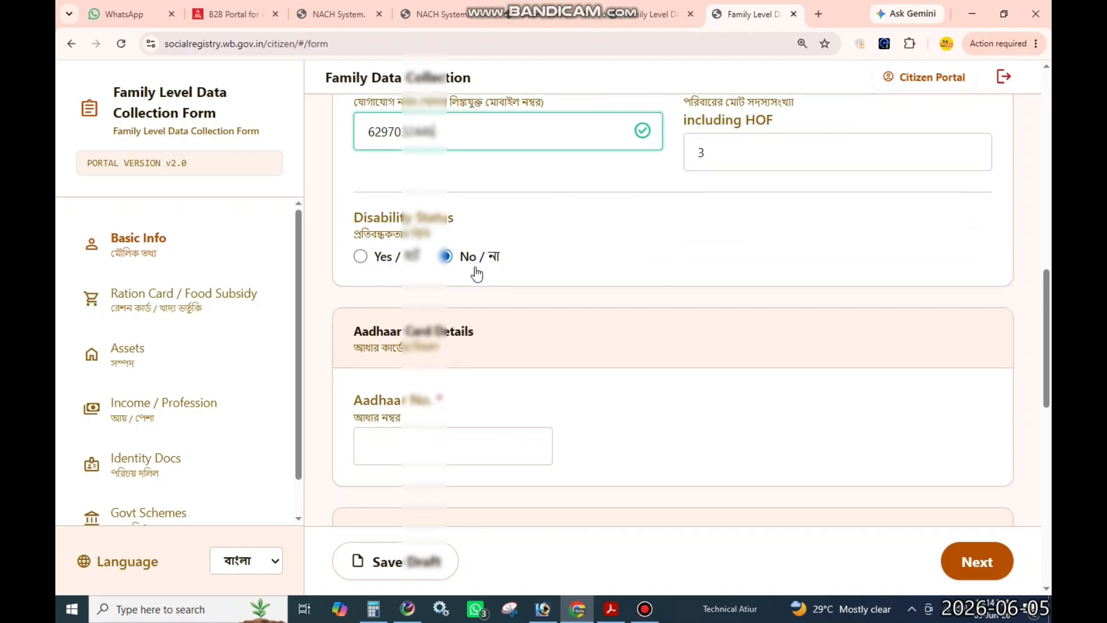
scroll(549, 326, down, 1)
Step: Enter the head of family's Aadhaar number and check the document upload size and format limits
click(425, 316)
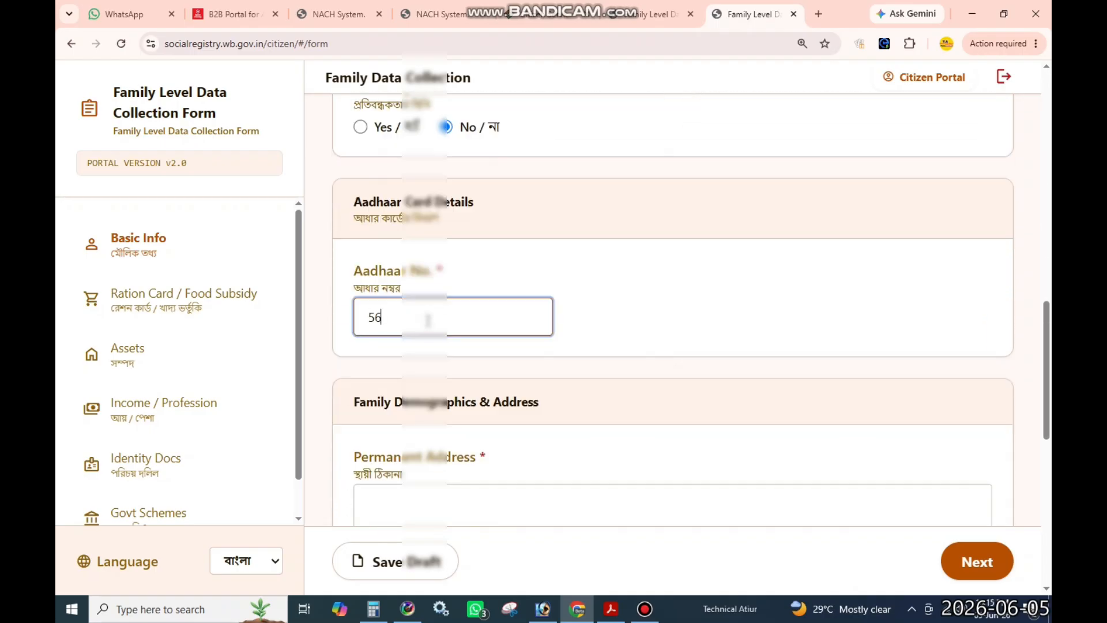
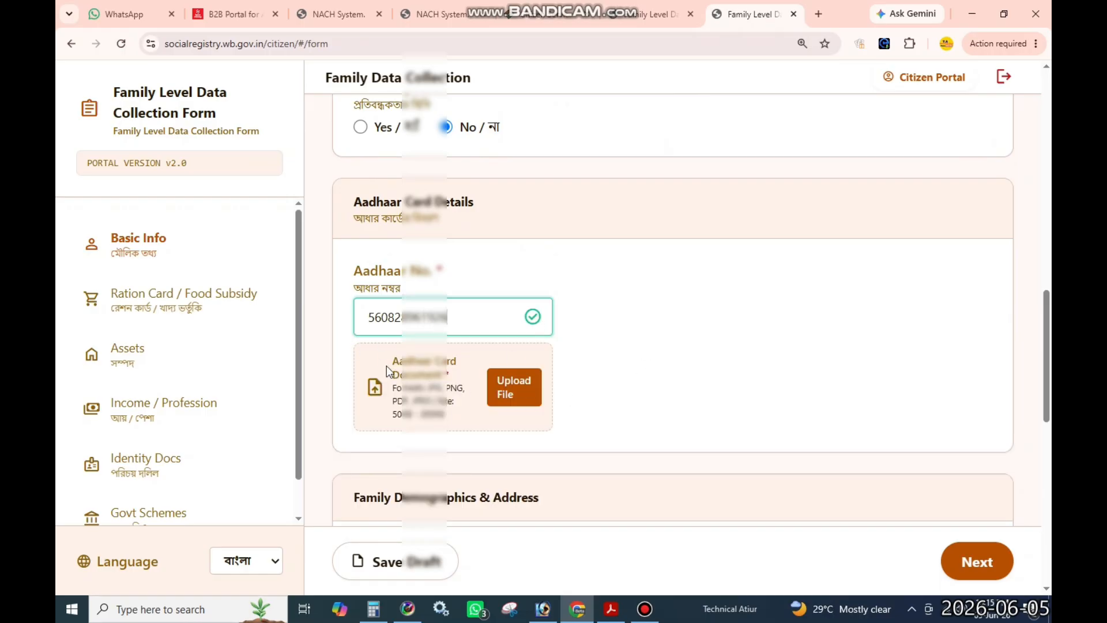
drag(391, 362, 459, 380)
mouse_move(393, 414)
mouse_down()
mouse_move(449, 418)
mouse_move(405, 401)
mouse_up()
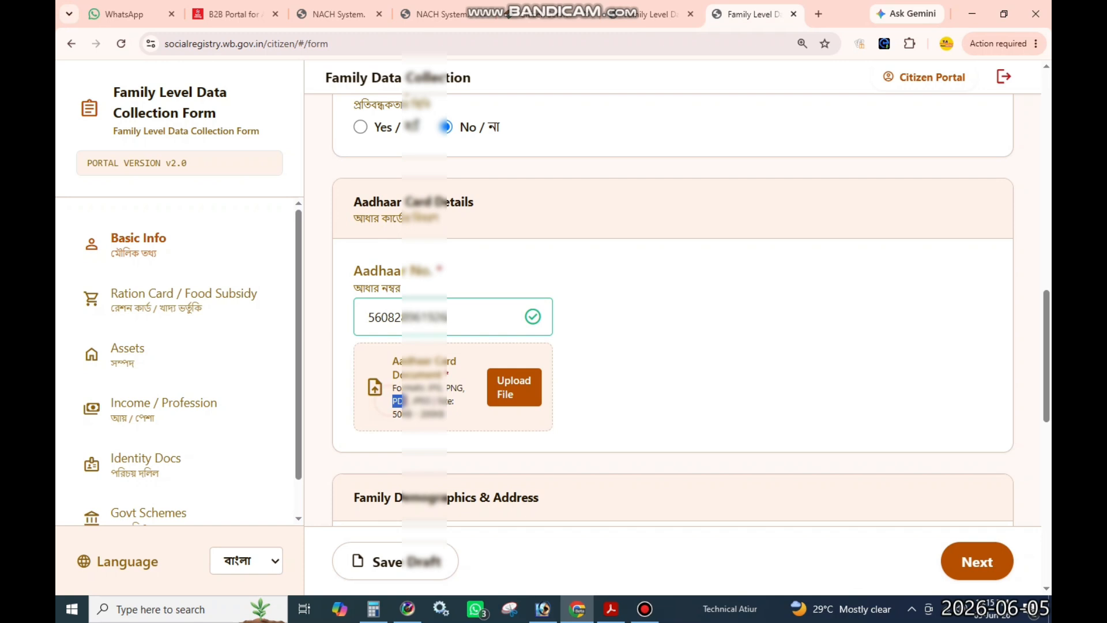
click(654, 362)
scroll(663, 376, down, 5)
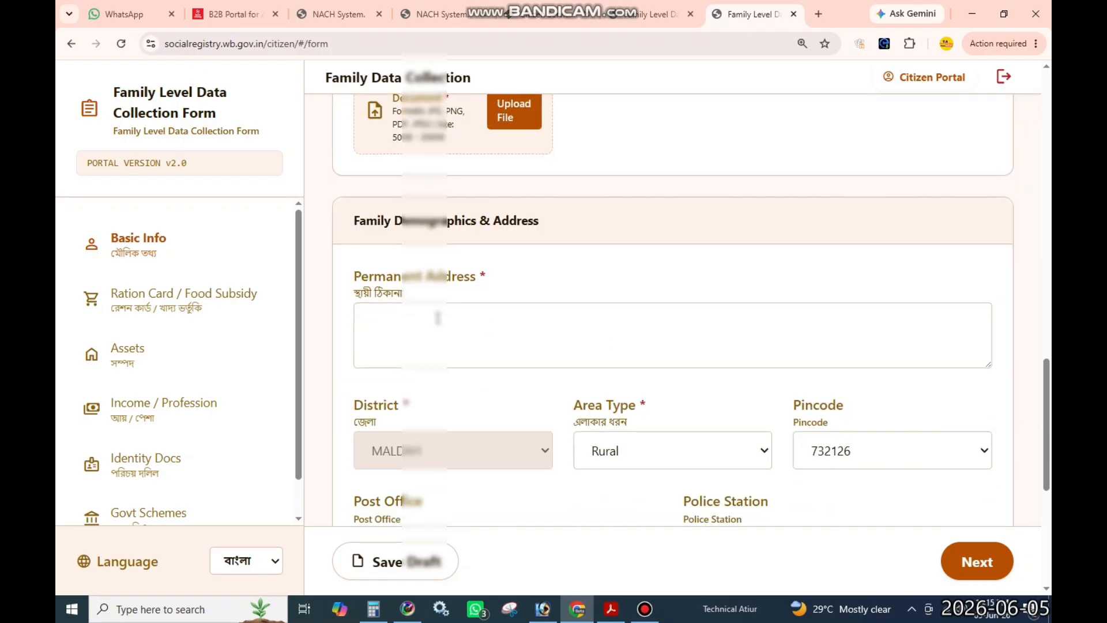
scroll(582, 255, up, 4)
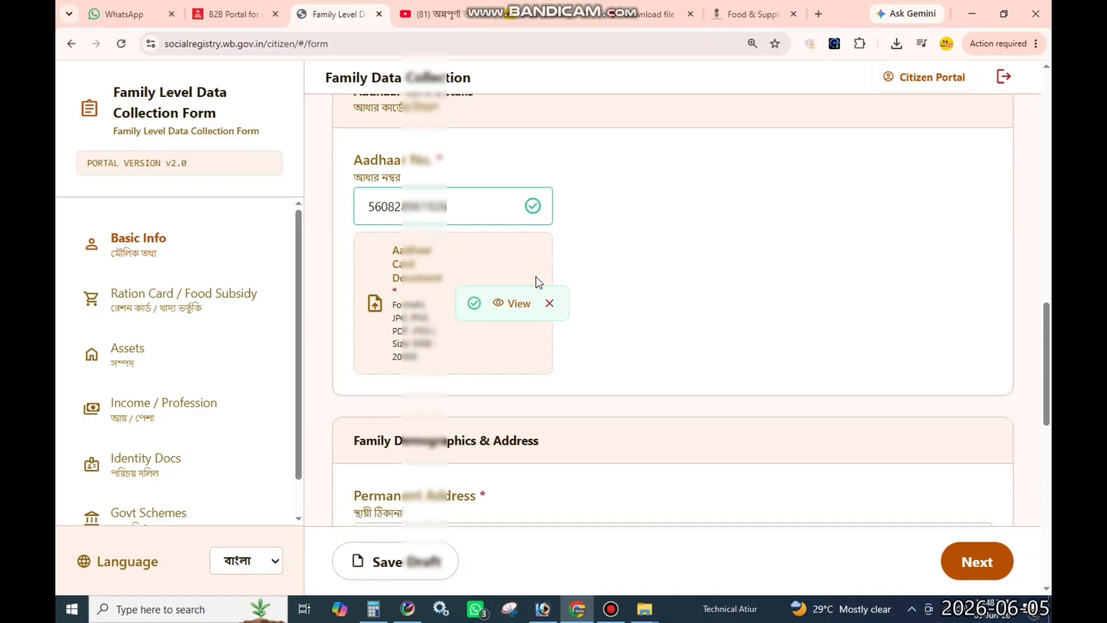
Step: Scroll down to the EPIC details and highlight the EPIC number, Assembly Constituency and part number captions
scroll(490, 277, down, 2)
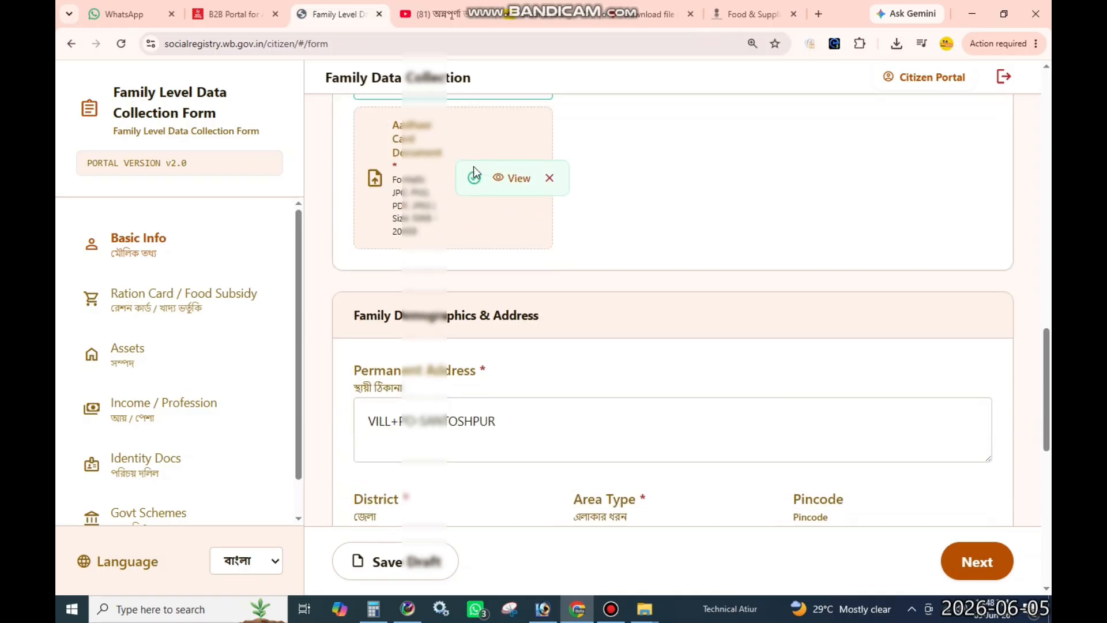
scroll(490, 173, up, 1)
scroll(487, 241, down, 1)
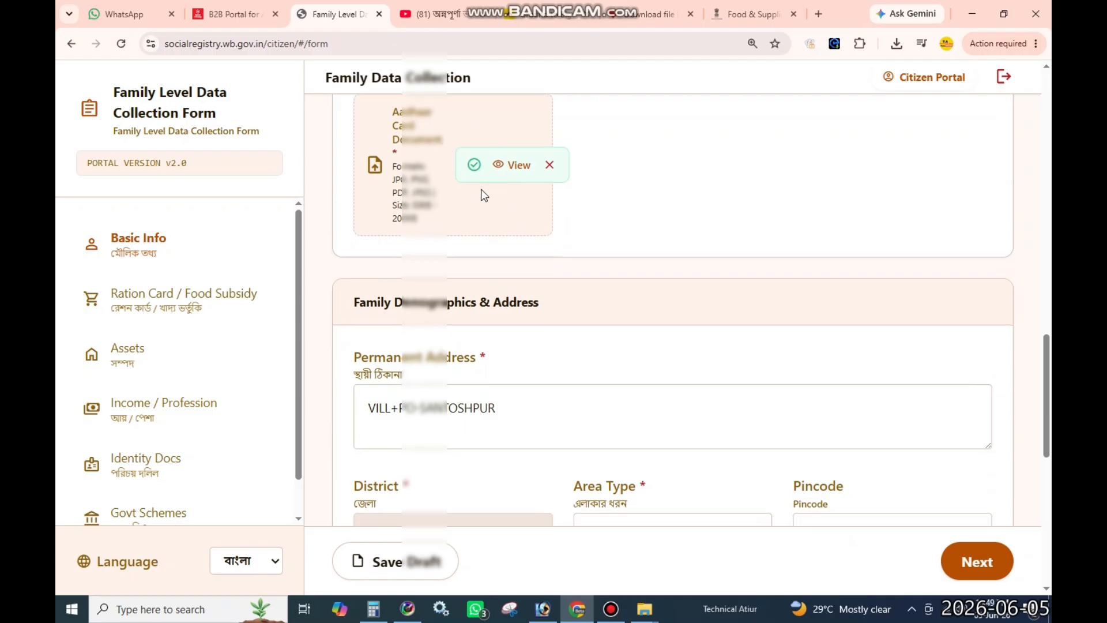
scroll(479, 192, down, 4)
scroll(605, 173, down, 1)
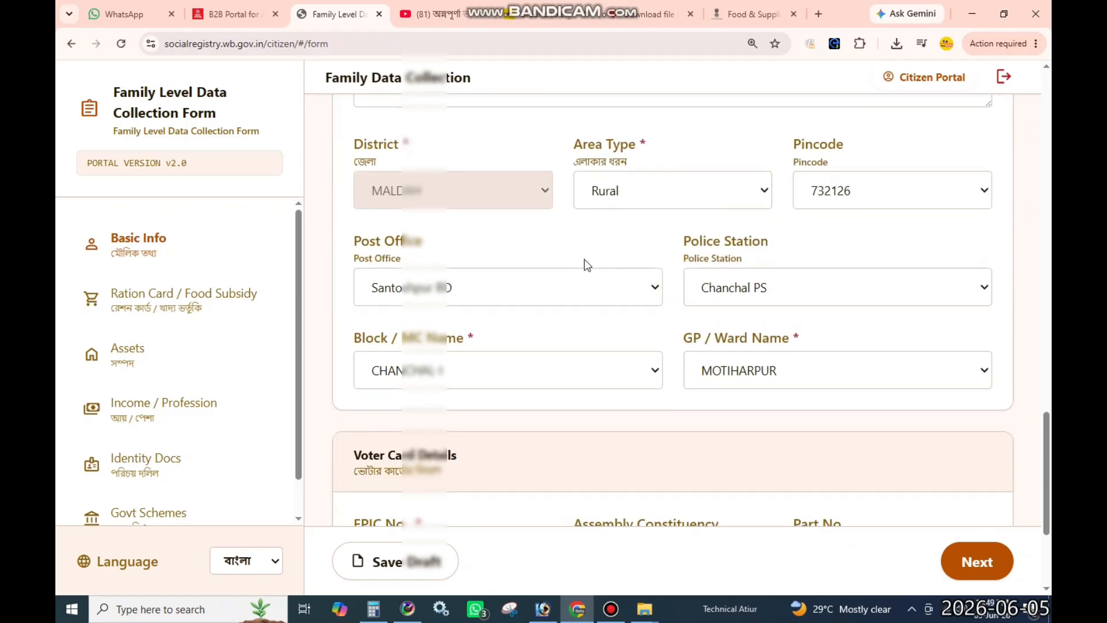
scroll(585, 262, down, 3)
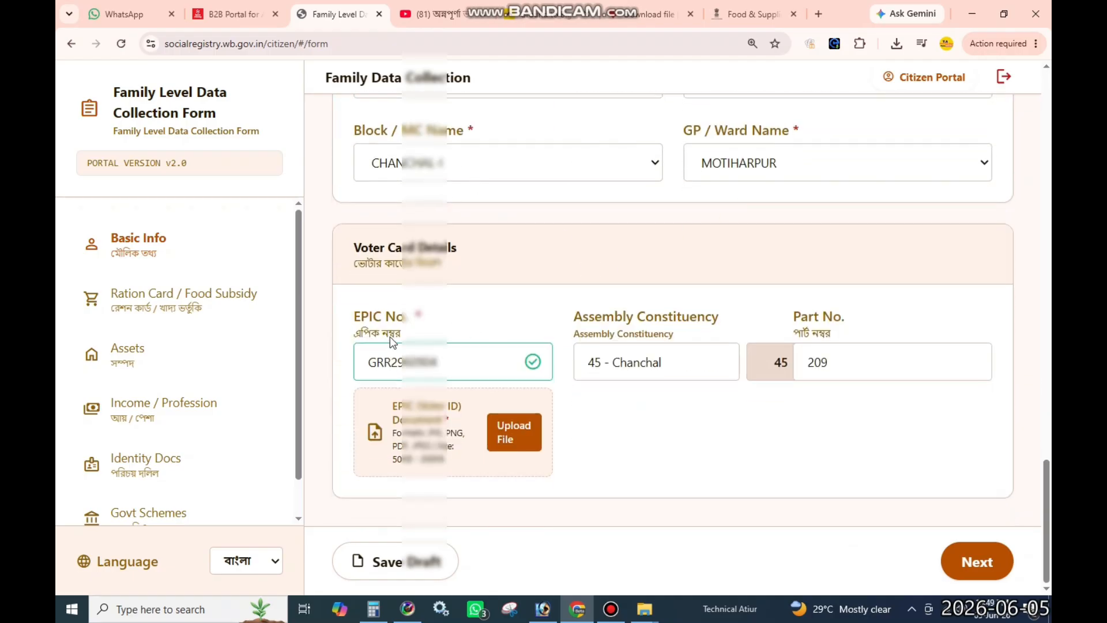
drag(361, 338, 417, 344)
drag(573, 334, 705, 334)
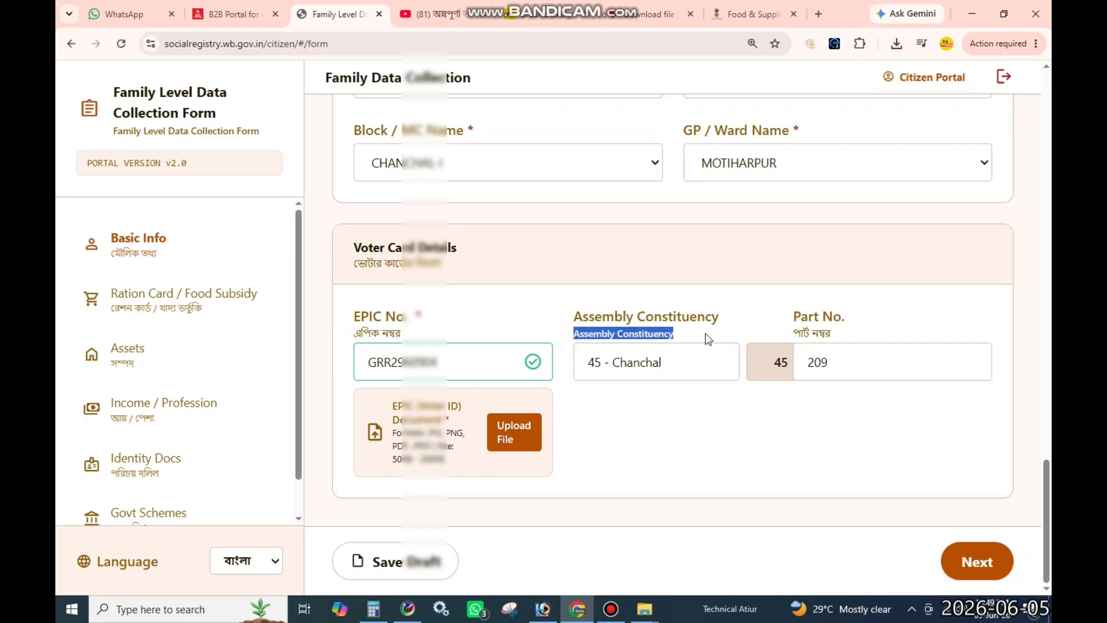
drag(792, 333, 832, 331)
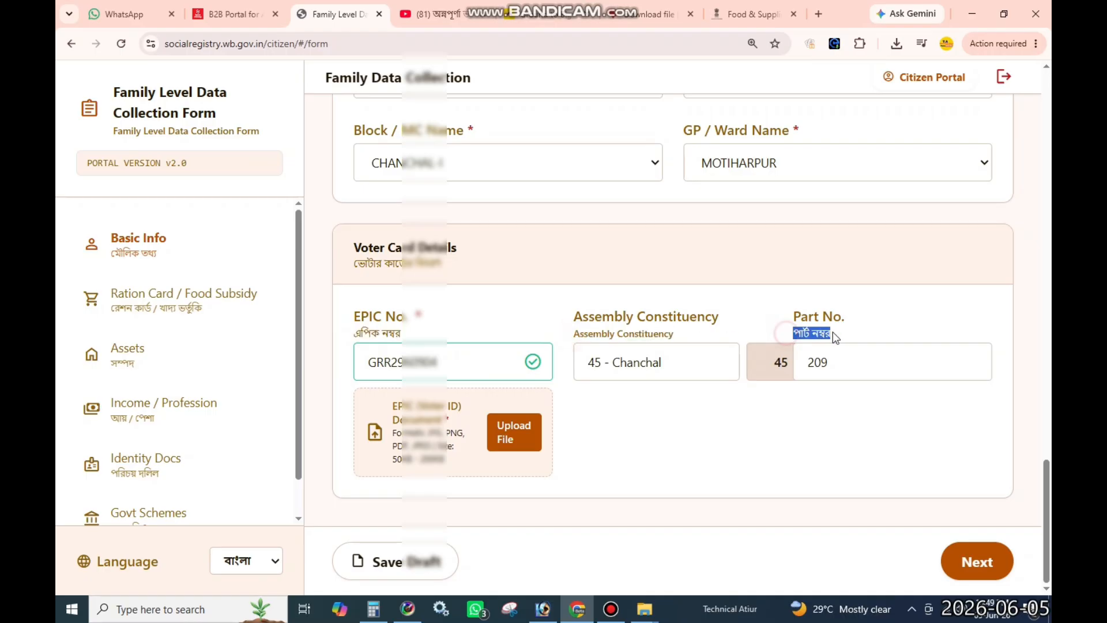
Step: Try attaching file F from the Desktop as the EPIC document; it's rejected at 231.1 KB
click(515, 441)
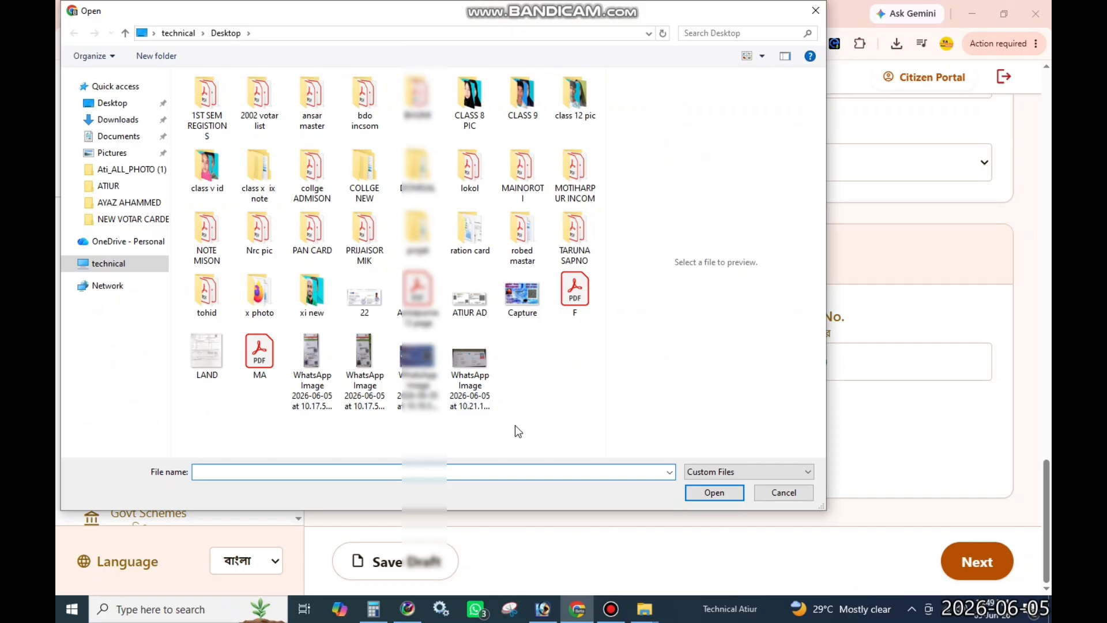
click(575, 293)
click(709, 494)
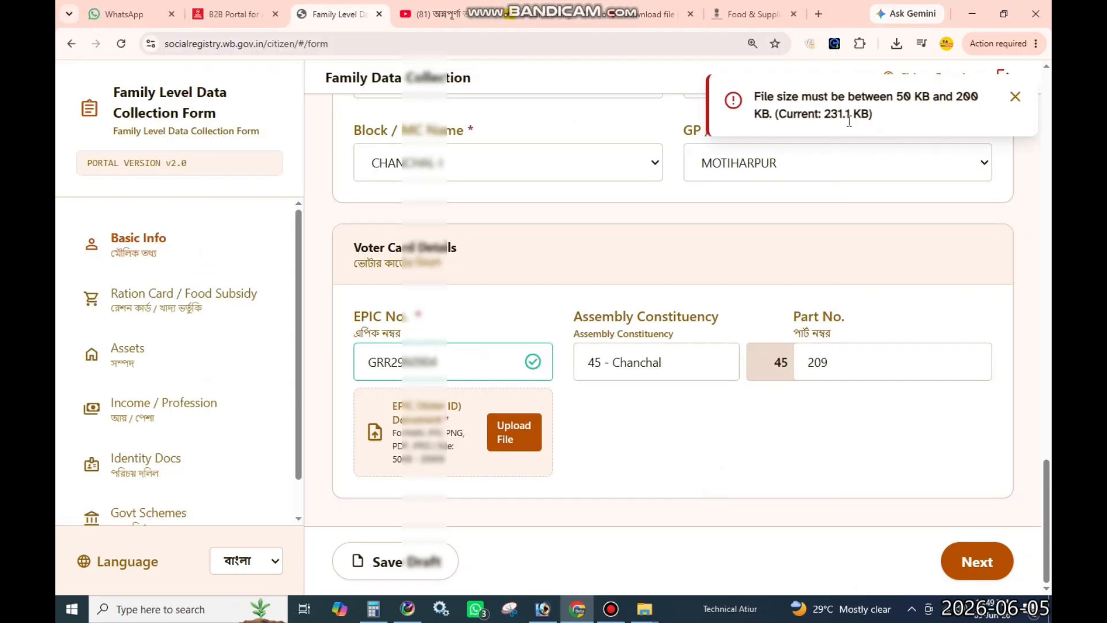
Step: Search Google for 'pdf resize' in a new tab and open Pi7's Resize PDF in KB page
click(819, 14)
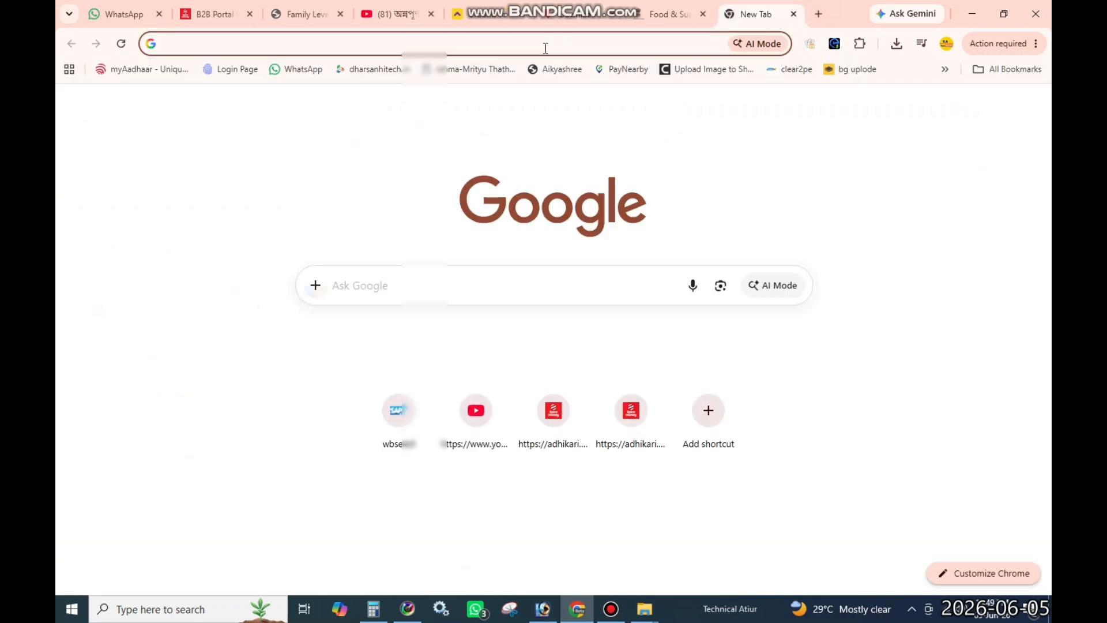
click(543, 45)
text(PDF)
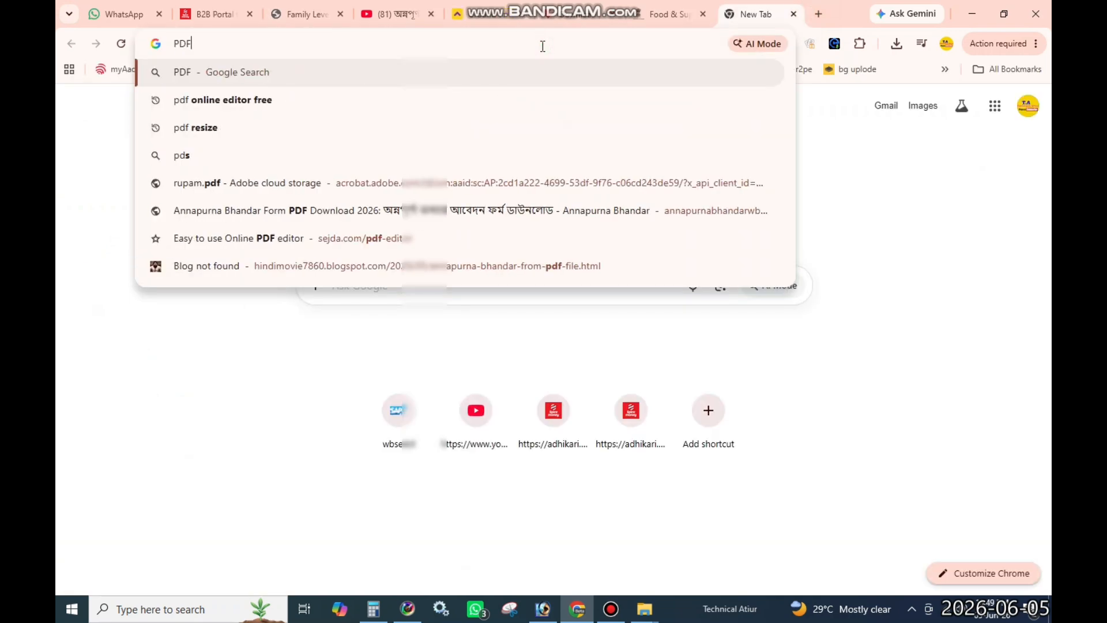
click(248, 125)
click(275, 223)
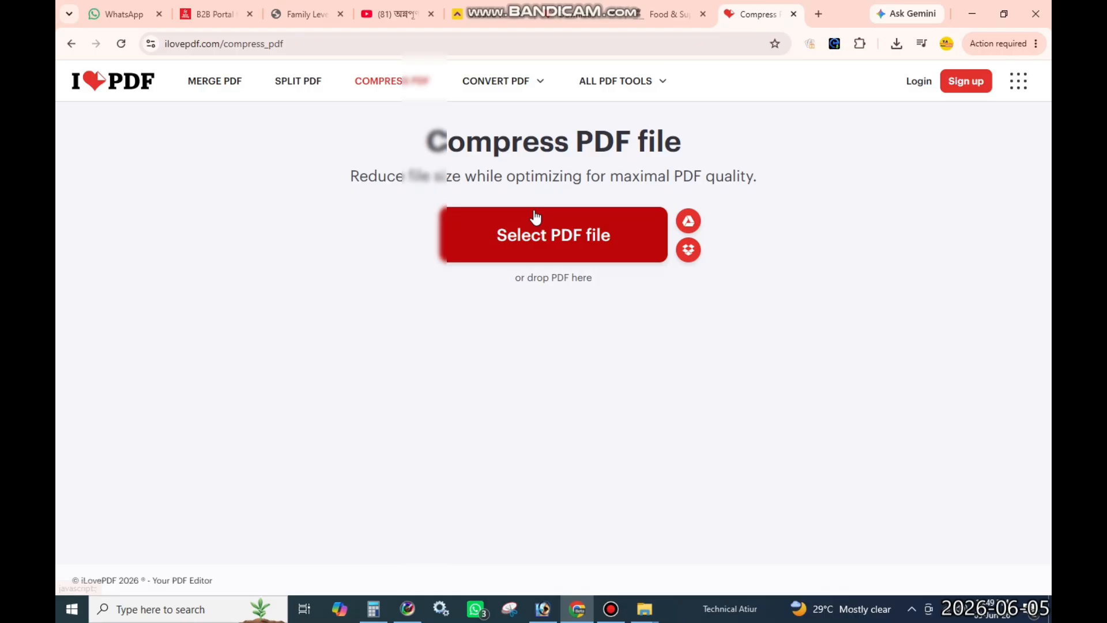
click(535, 216)
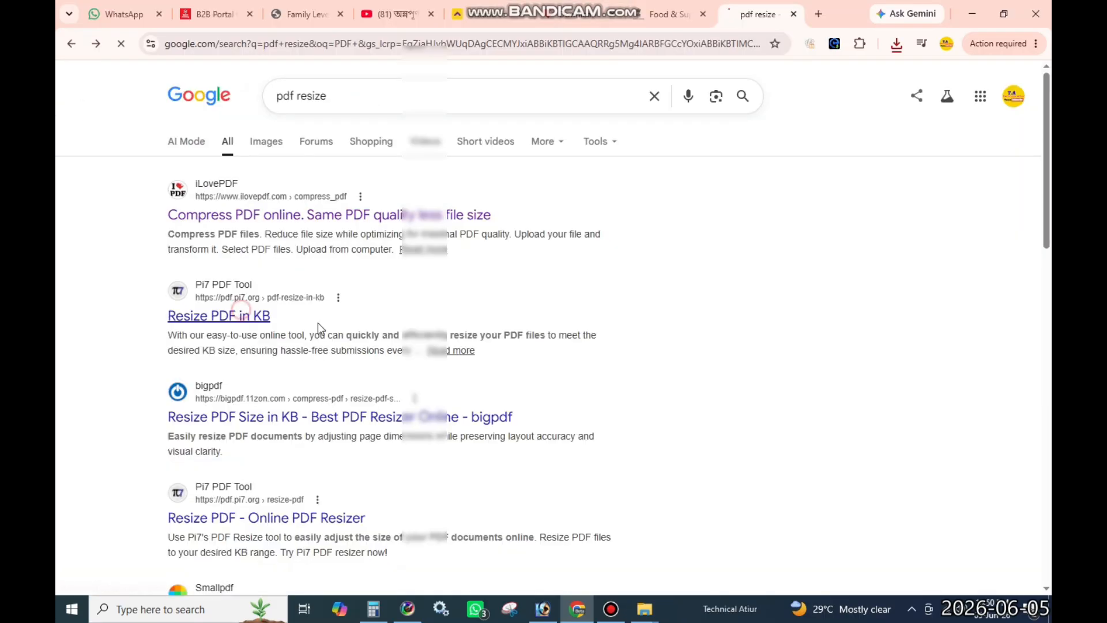
click(317, 322)
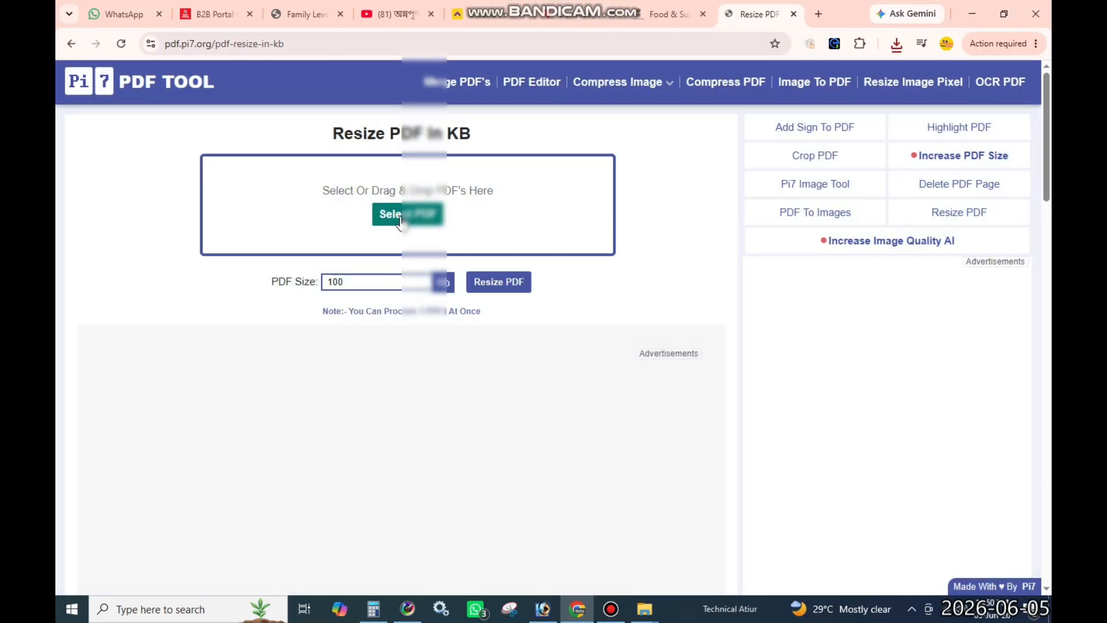
Step: Load the PDF into Pi7 and resize it to a 190 KB target
click(393, 222)
double_click(418, 291)
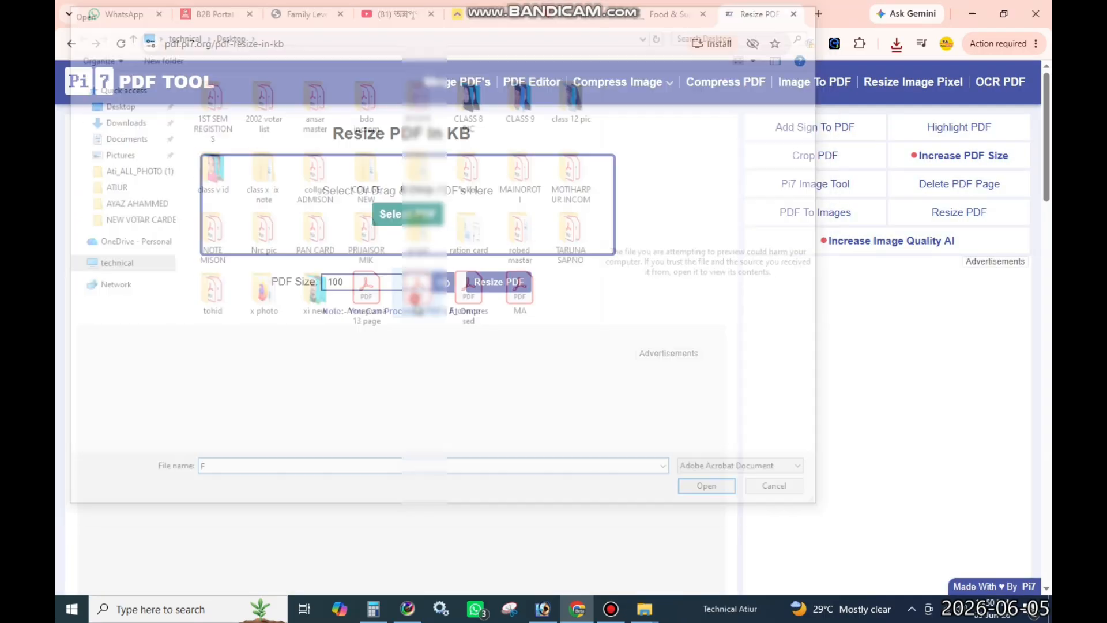
drag(371, 331, 324, 358)
text(190)
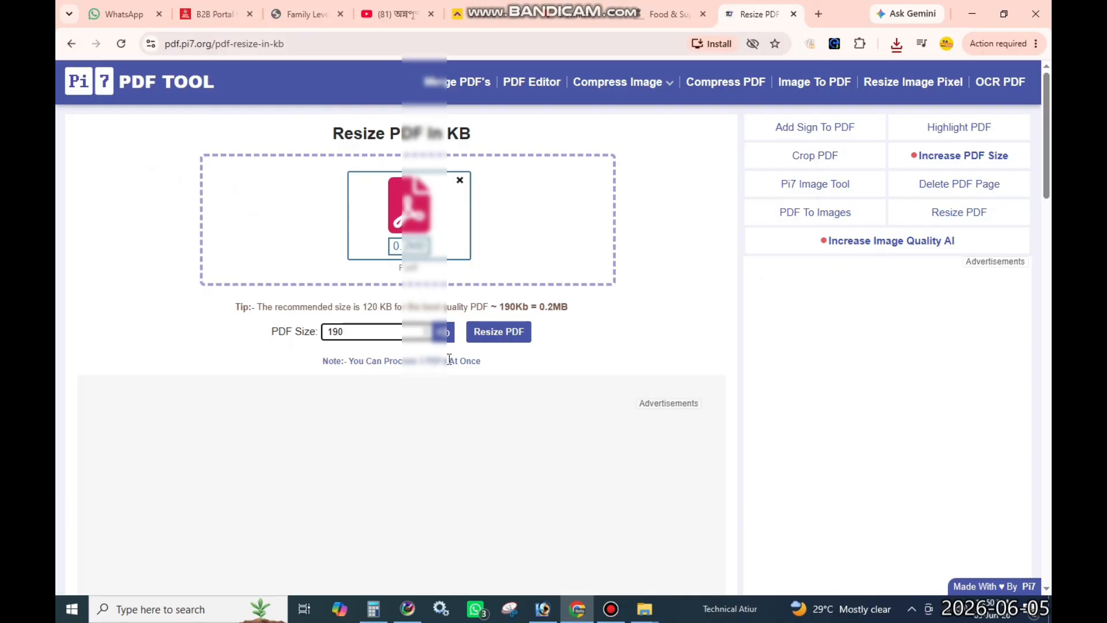
click(491, 334)
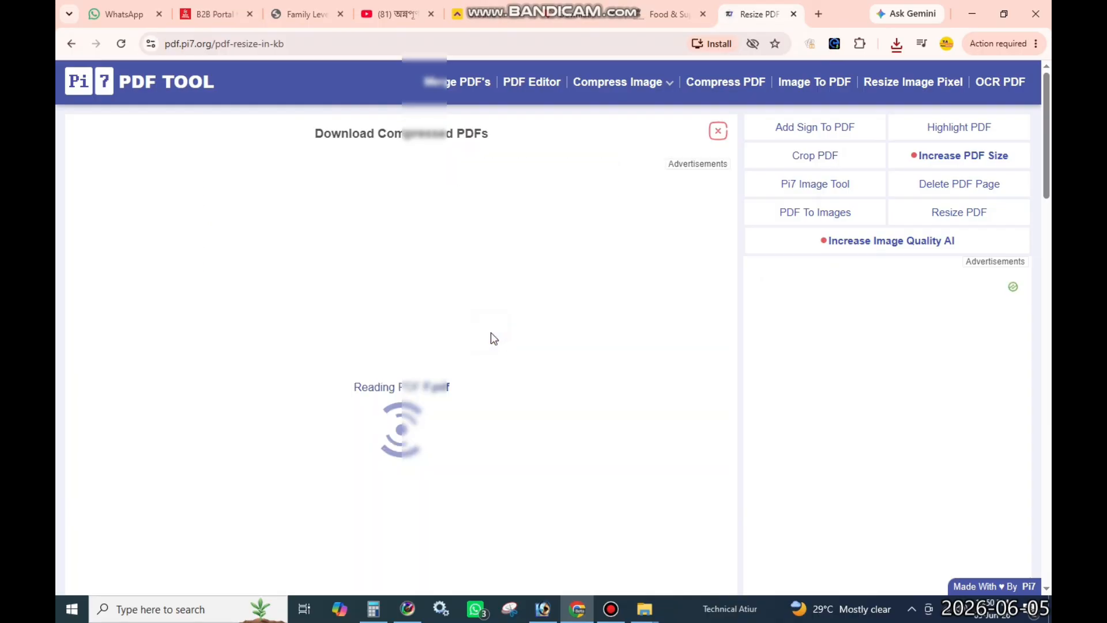
Step: Rename the resized PDF to FATHER, download it, and return to the family form tab
scroll(541, 383, down, 1)
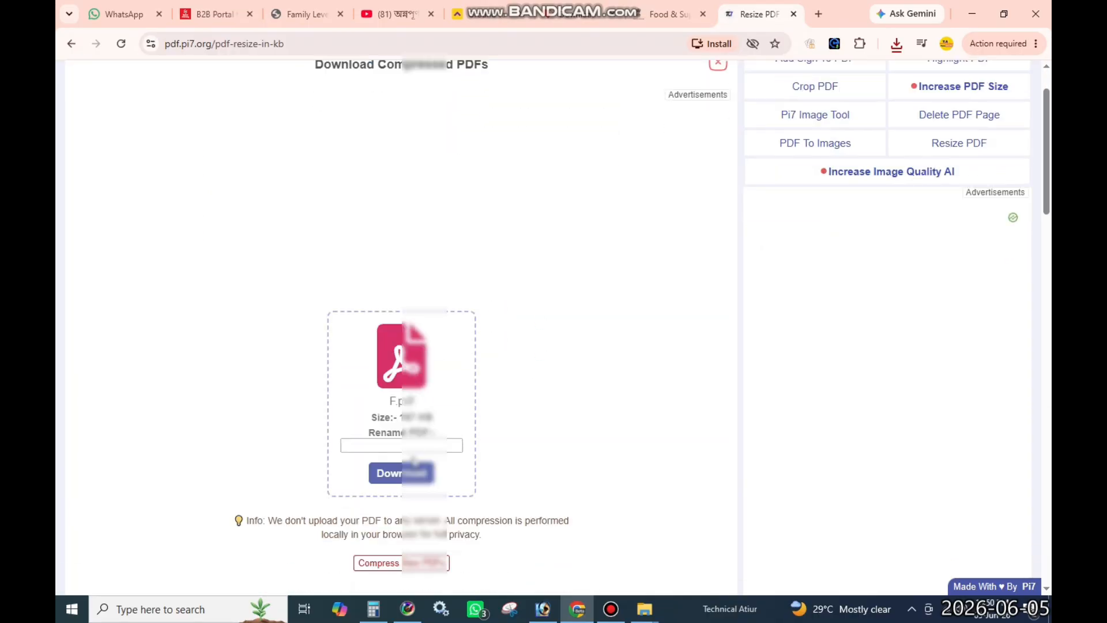
click(416, 446)
text(FATHER)
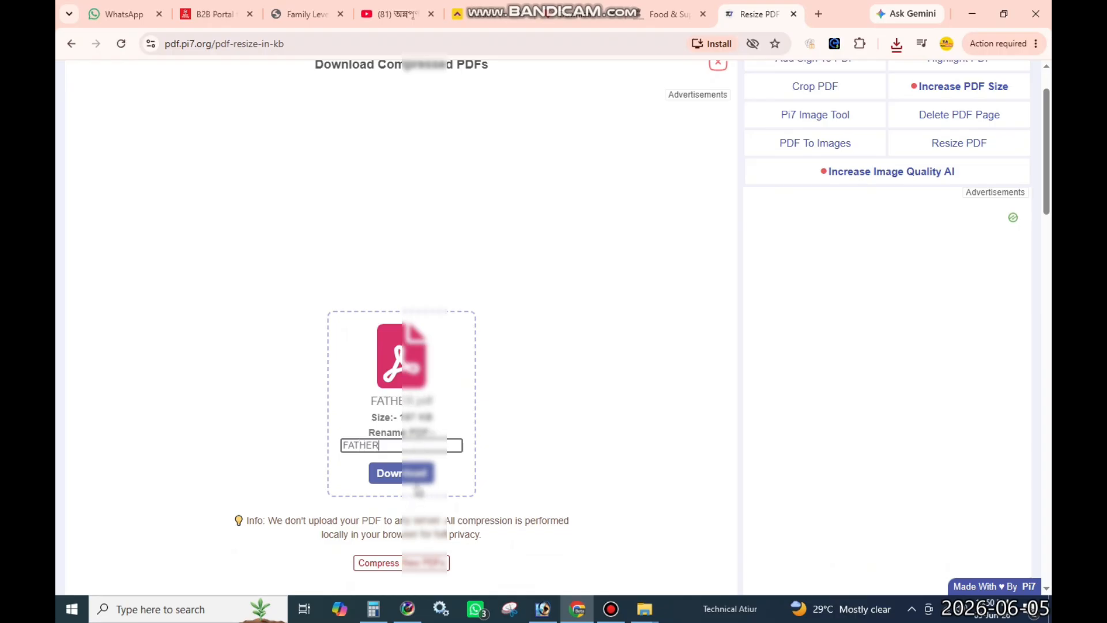
click(410, 474)
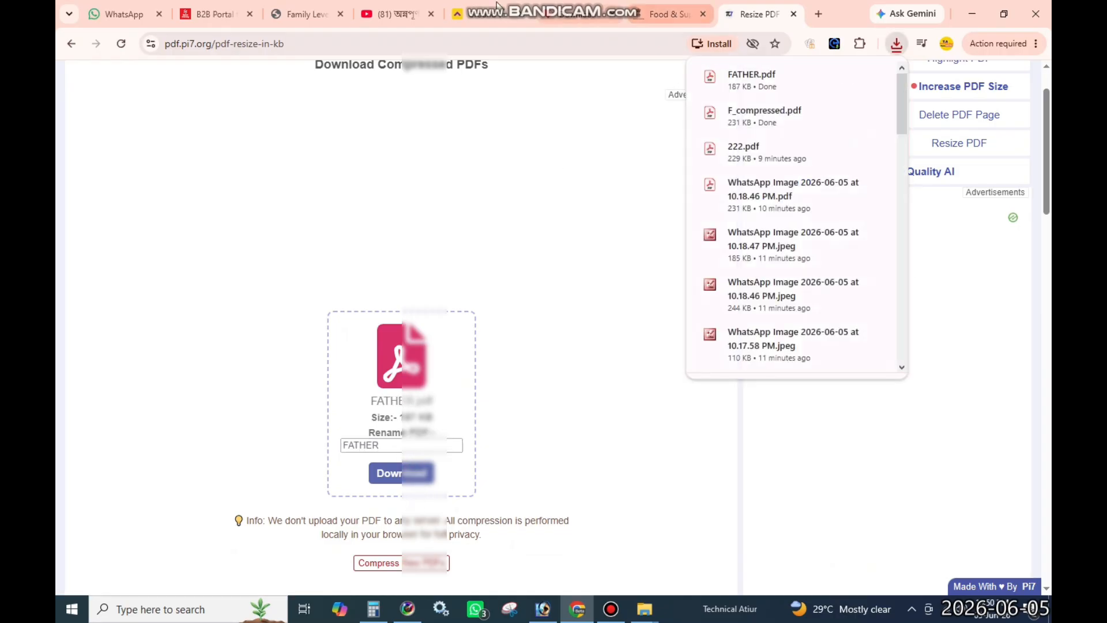
click(316, 12)
Step: Upload FATHER.pdf as the head of family's EPIC voter card document
click(508, 431)
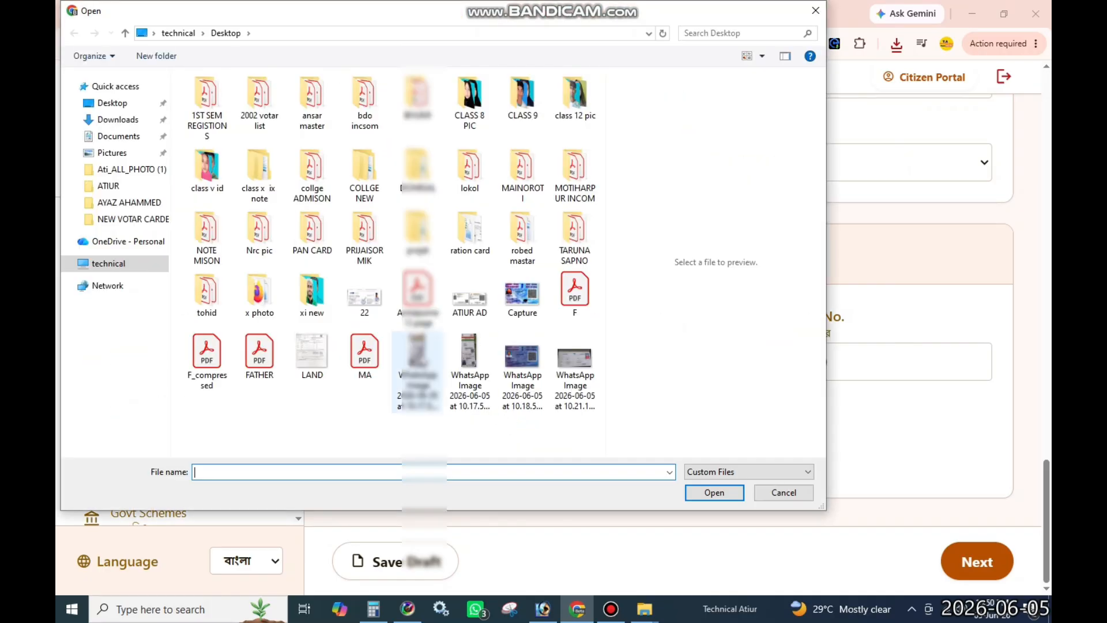
click(260, 352)
click(721, 493)
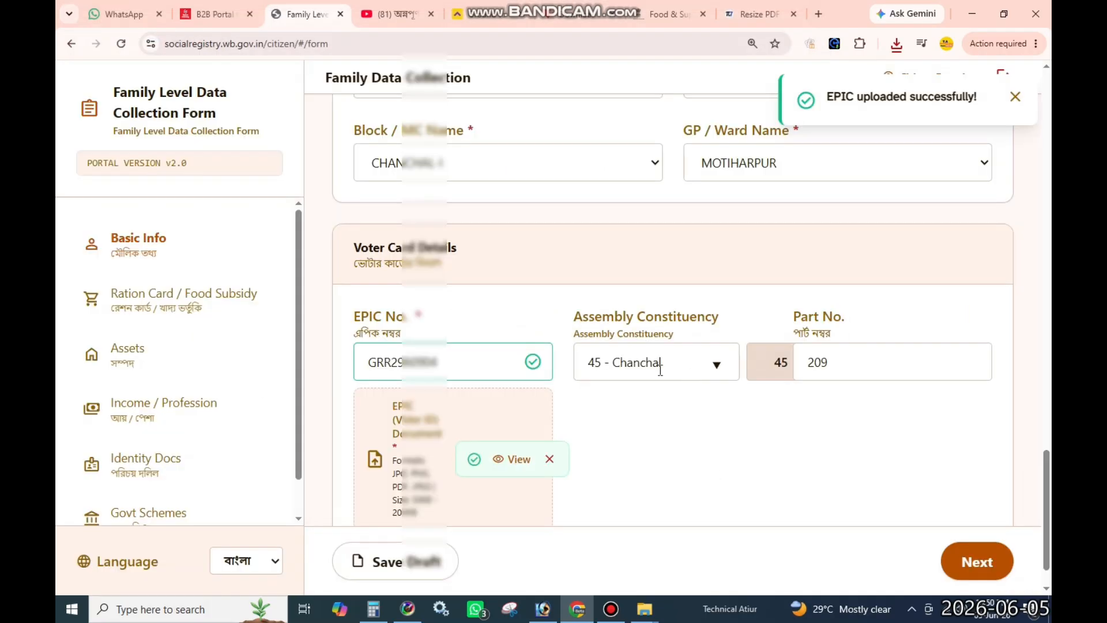
Step: Scroll through the form to review the filled Basic Info entries
scroll(622, 364, up, 15)
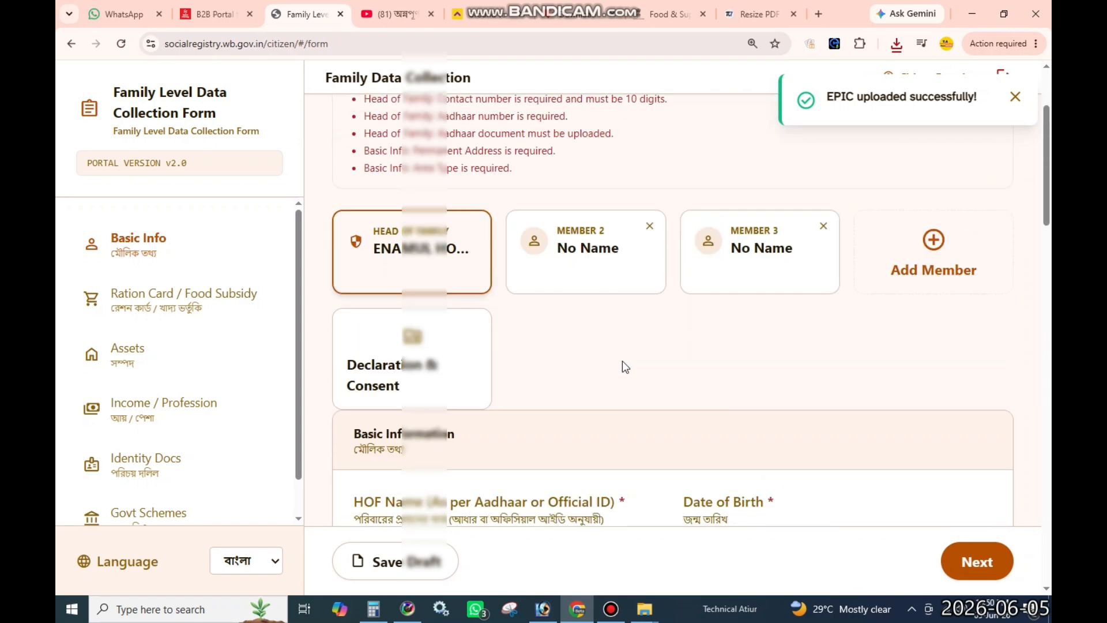
scroll(622, 362, down, 5)
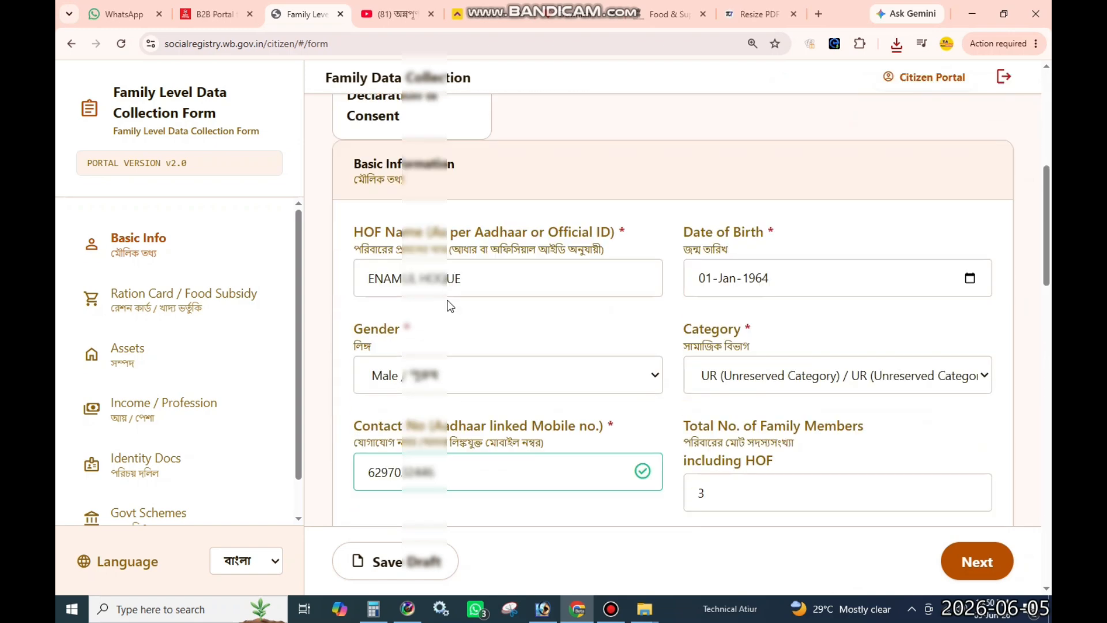
scroll(709, 301, down, 4)
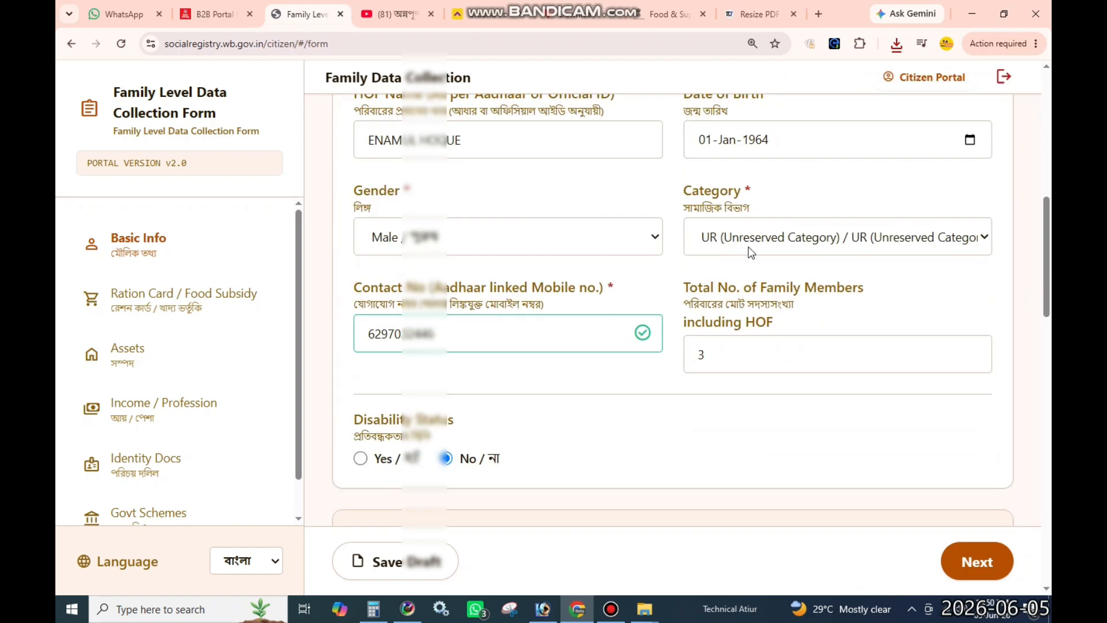
scroll(499, 284, down, 4)
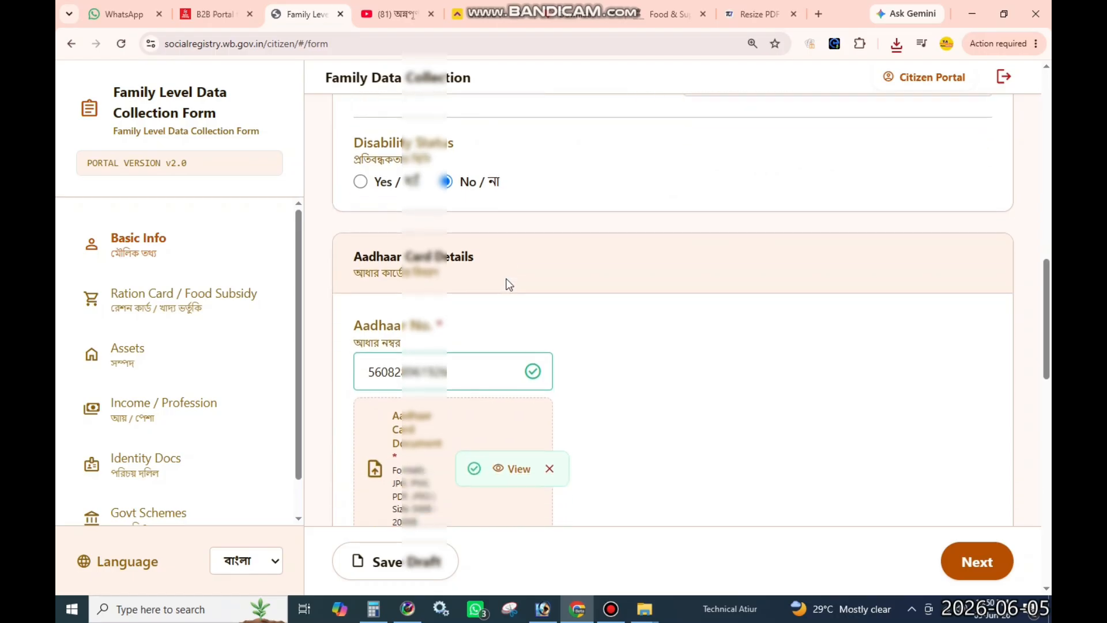
scroll(608, 274, down, 10)
scroll(573, 341, down, 2)
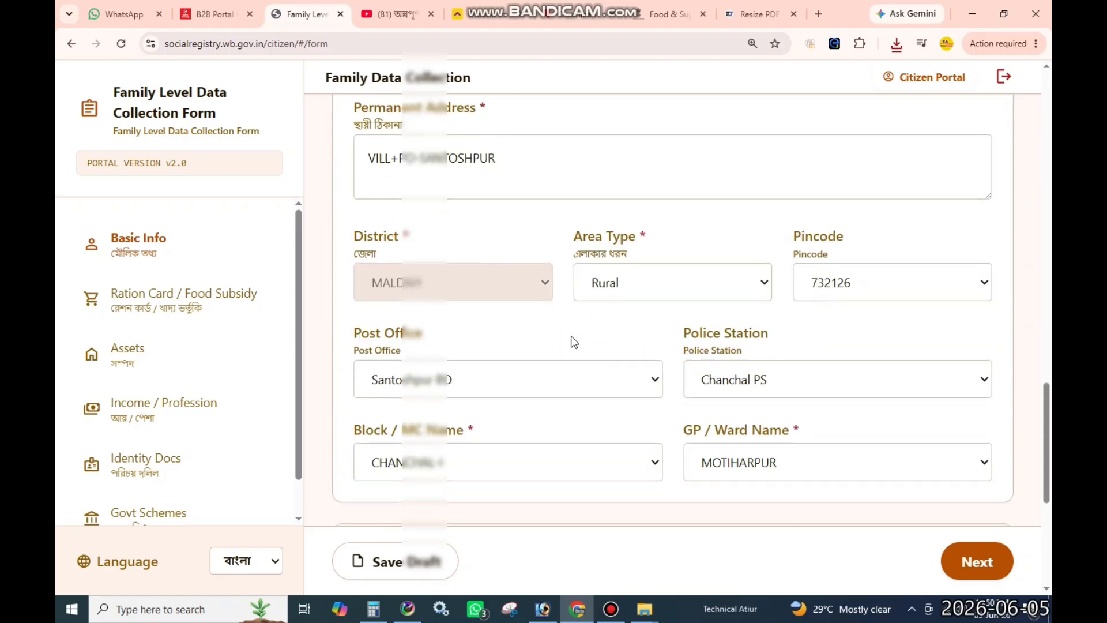
scroll(573, 352, down, 1)
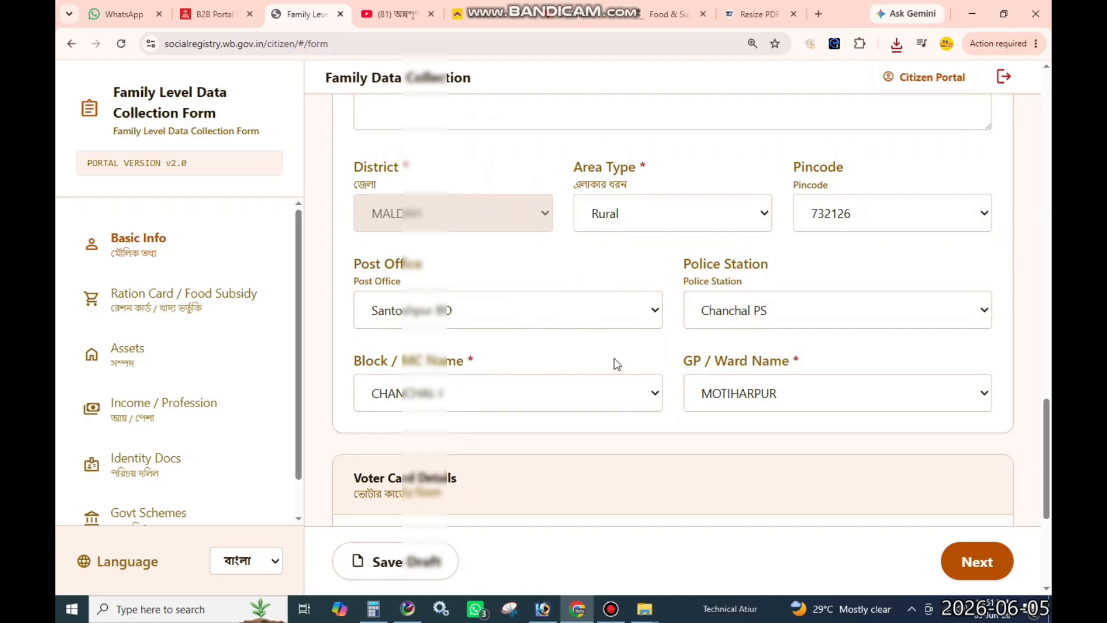
scroll(539, 333, down, 5)
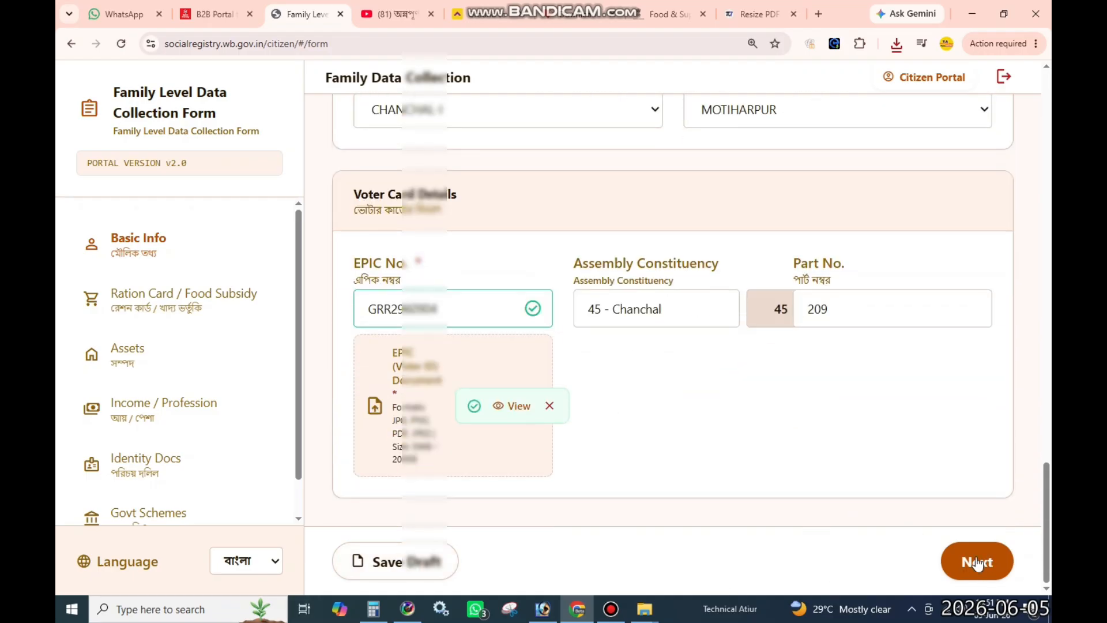
Step: Save the draft, move to Ration Card / Food Subsidy, and answer Yes to a digital ration card
click(415, 561)
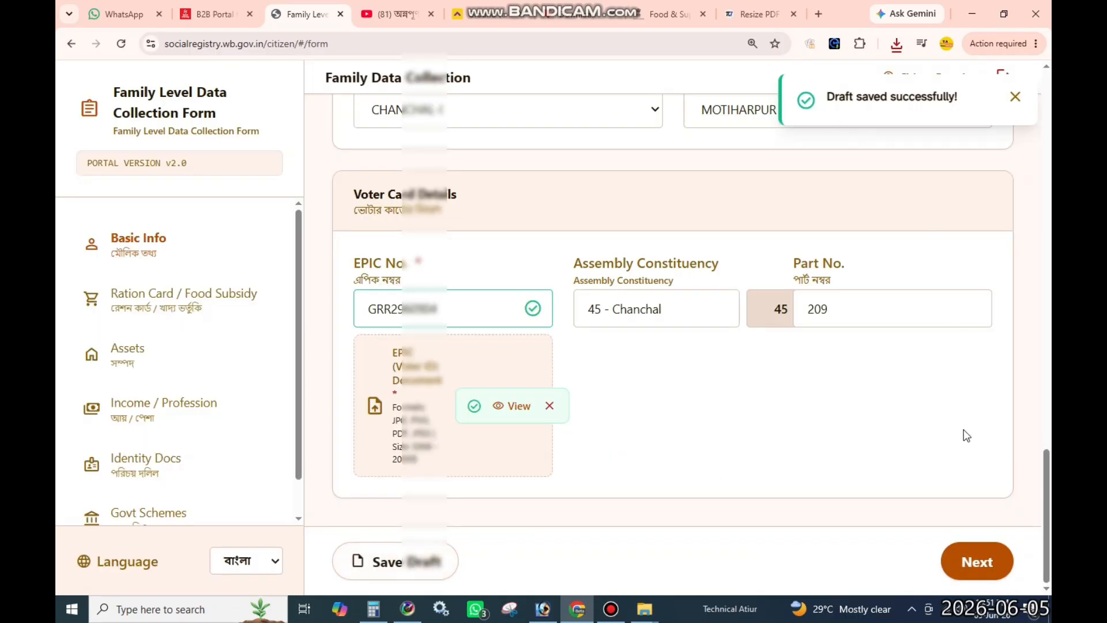
click(979, 567)
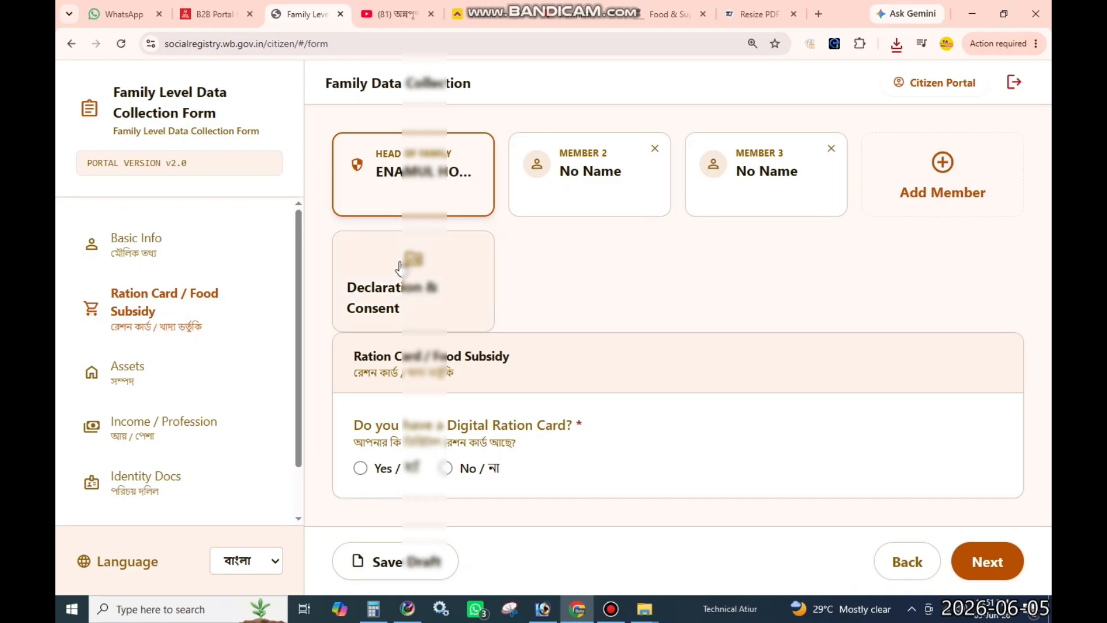
drag(353, 356, 480, 379)
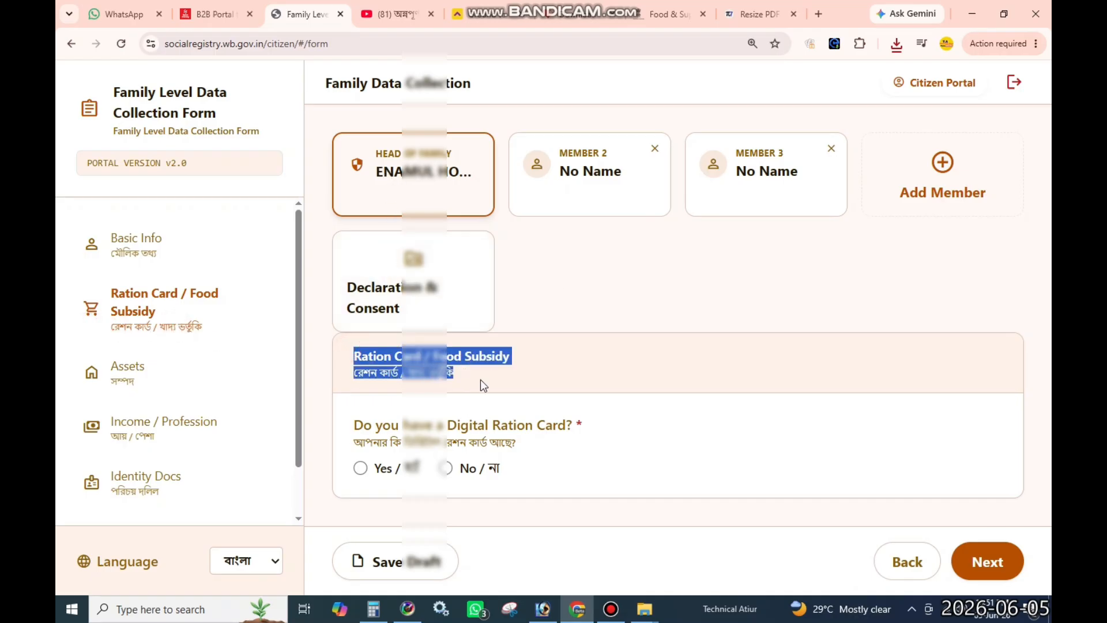
click(438, 395)
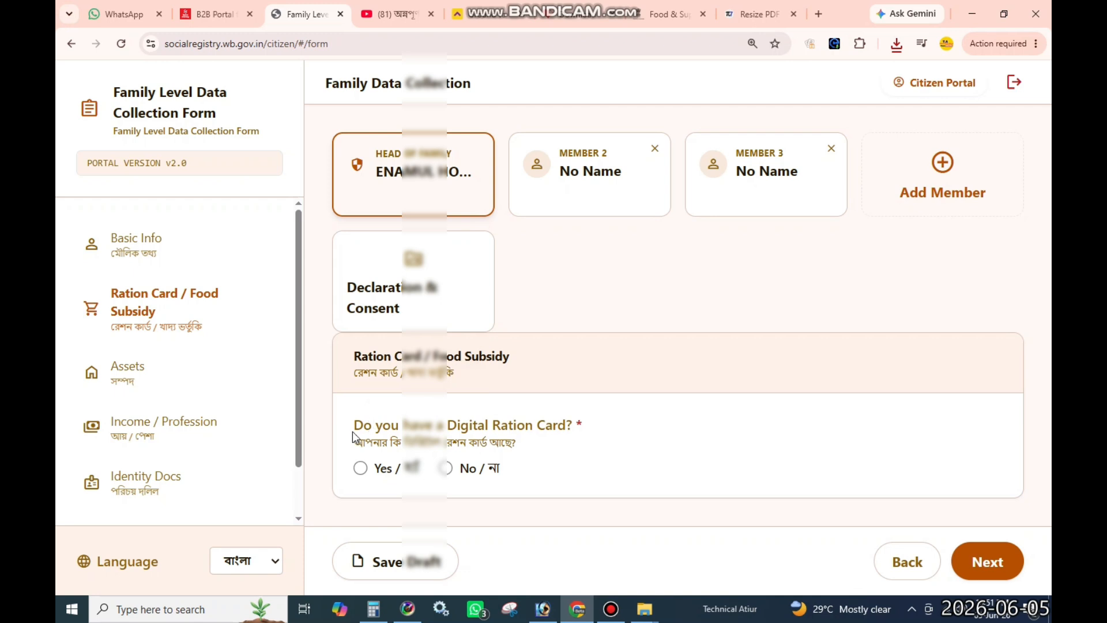
drag(353, 425, 525, 441)
drag(348, 444, 522, 452)
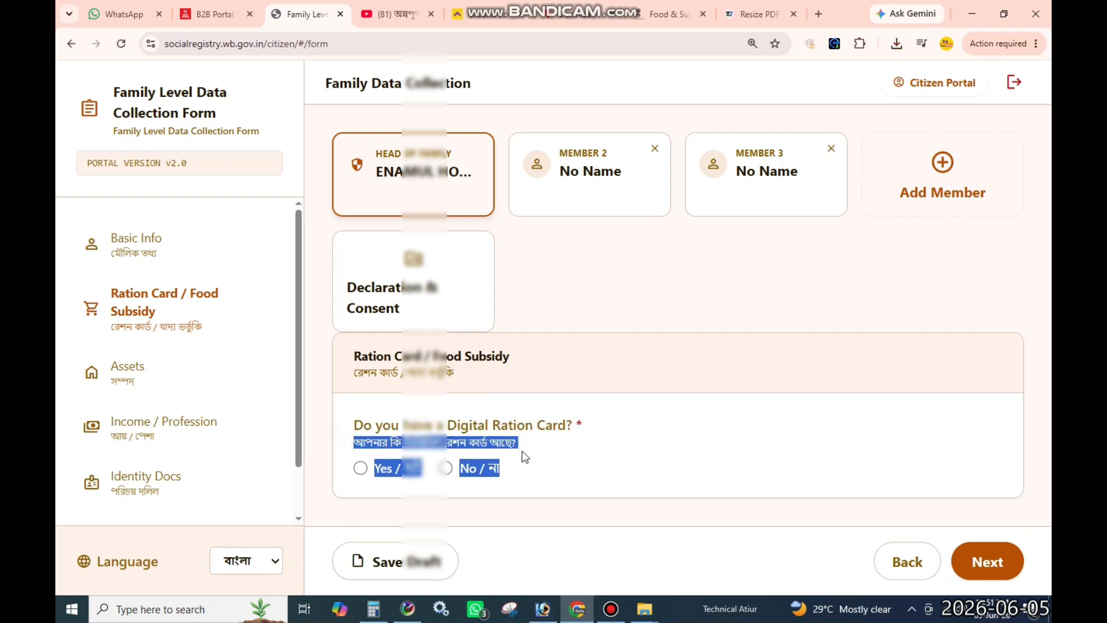
click(362, 465)
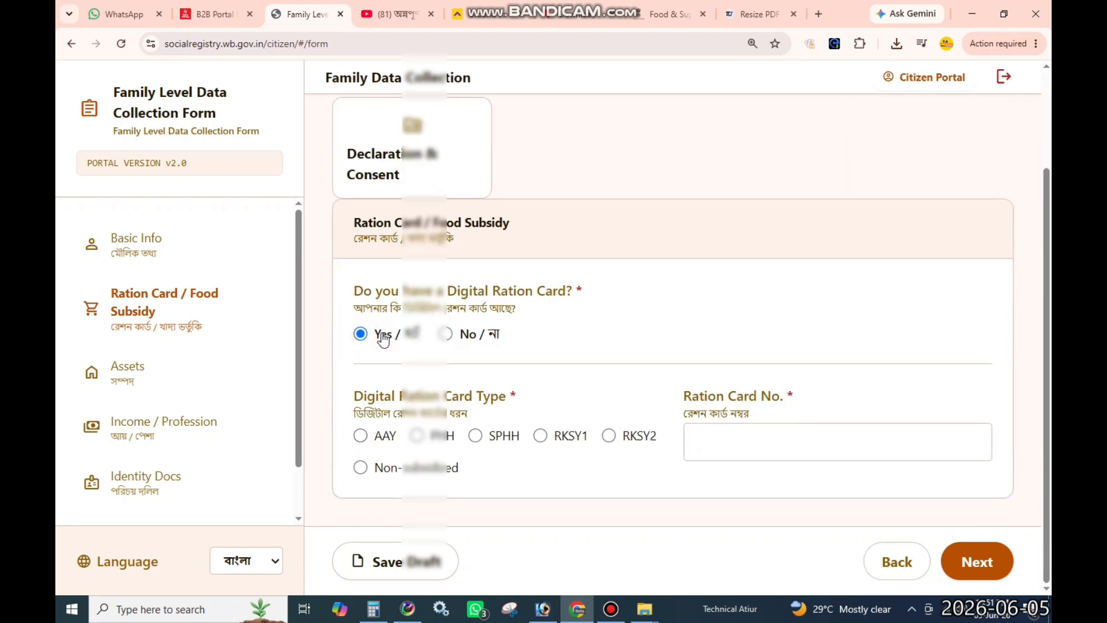
Step: Set the ration card type to PHH and enter the ration card number
click(419, 436)
drag(684, 414, 764, 418)
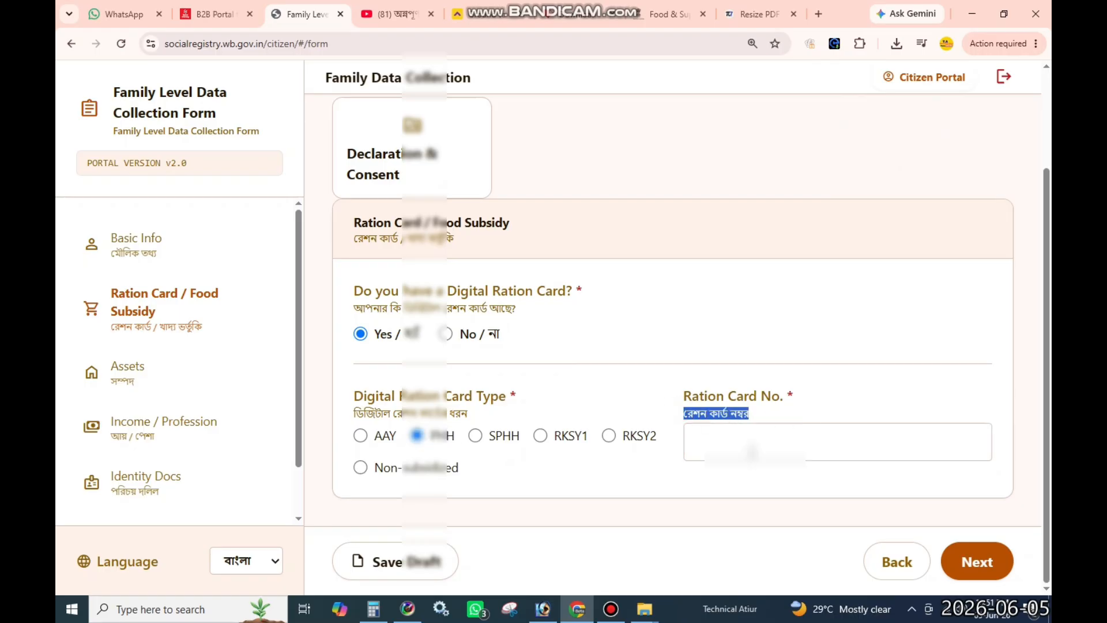
click(753, 452)
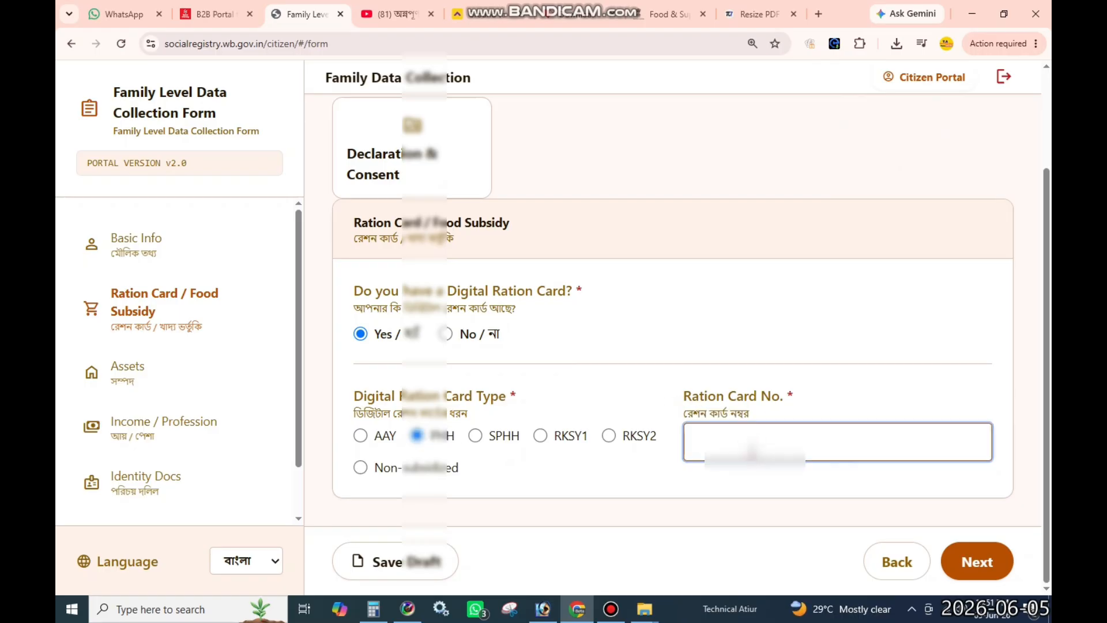
text(3)
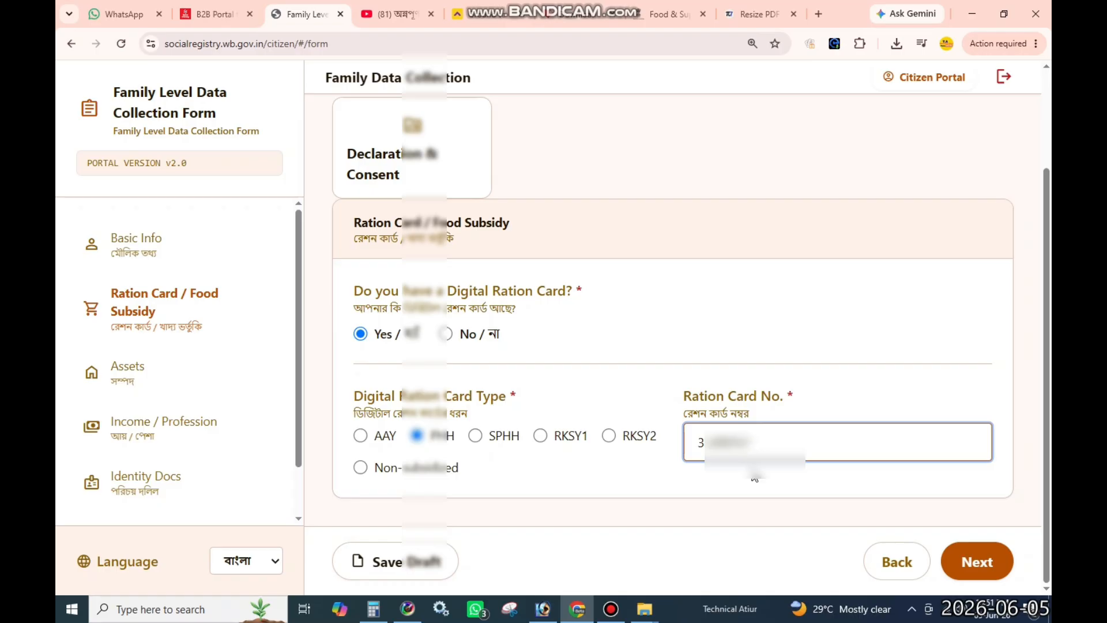
click(755, 478)
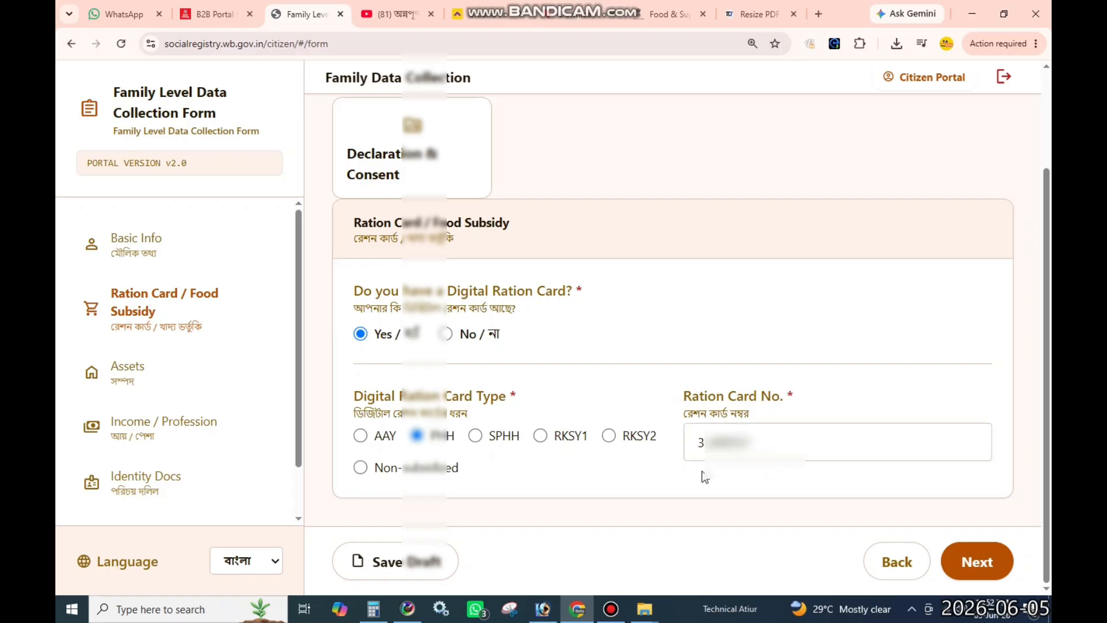
Step: On the Assets step, answer No to the three pucca rooms house-size question
click(976, 563)
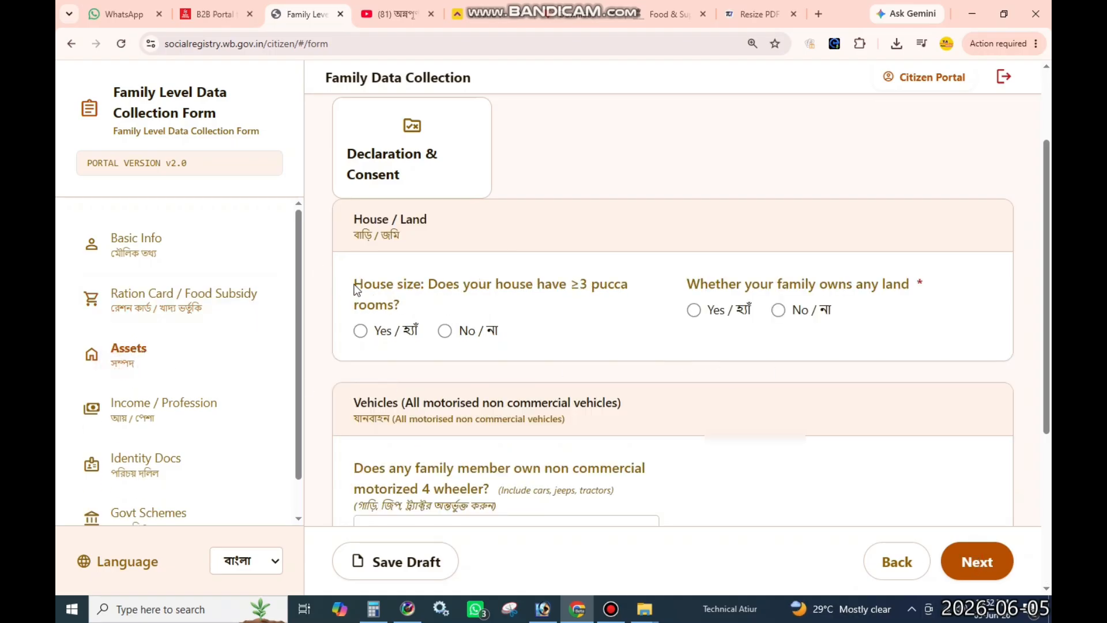
drag(354, 285, 465, 301)
click(583, 279)
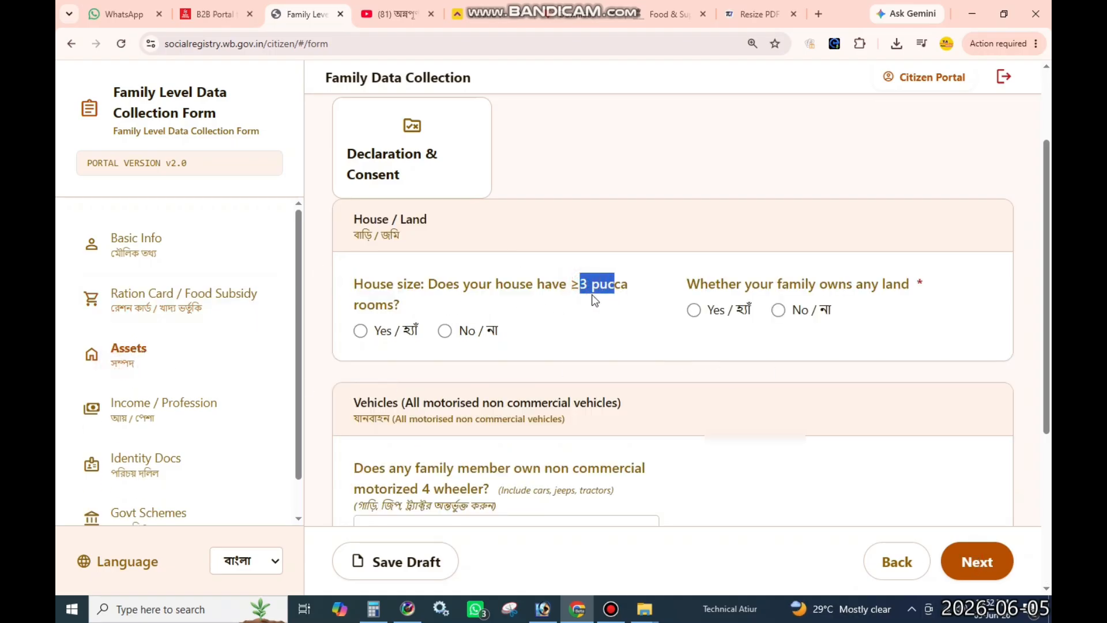
drag(353, 281, 589, 297)
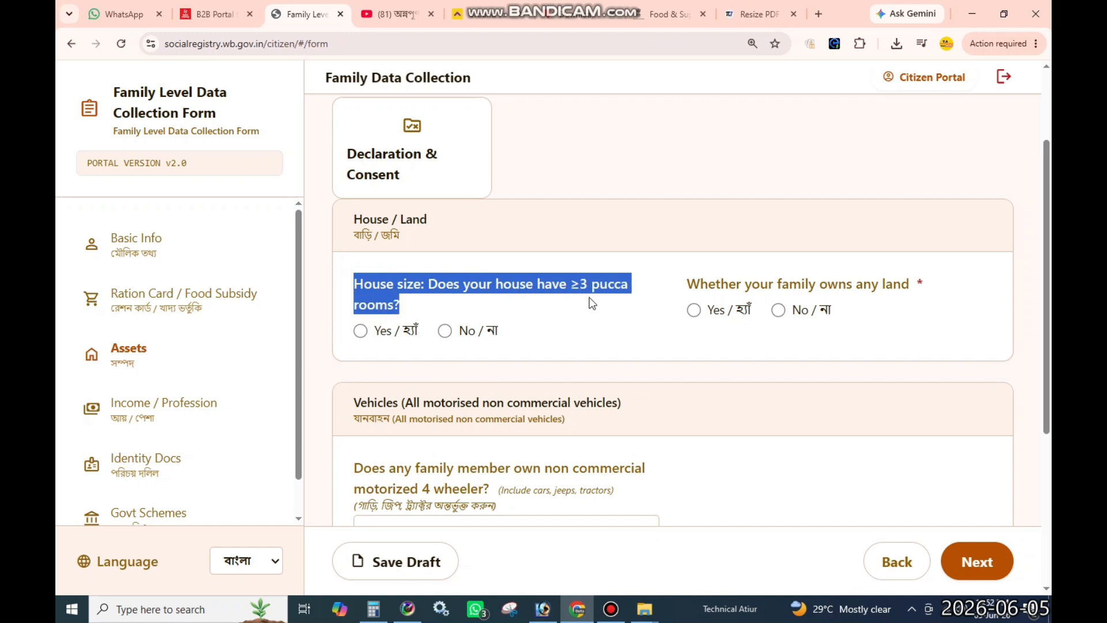
click(361, 334)
click(475, 303)
click(452, 333)
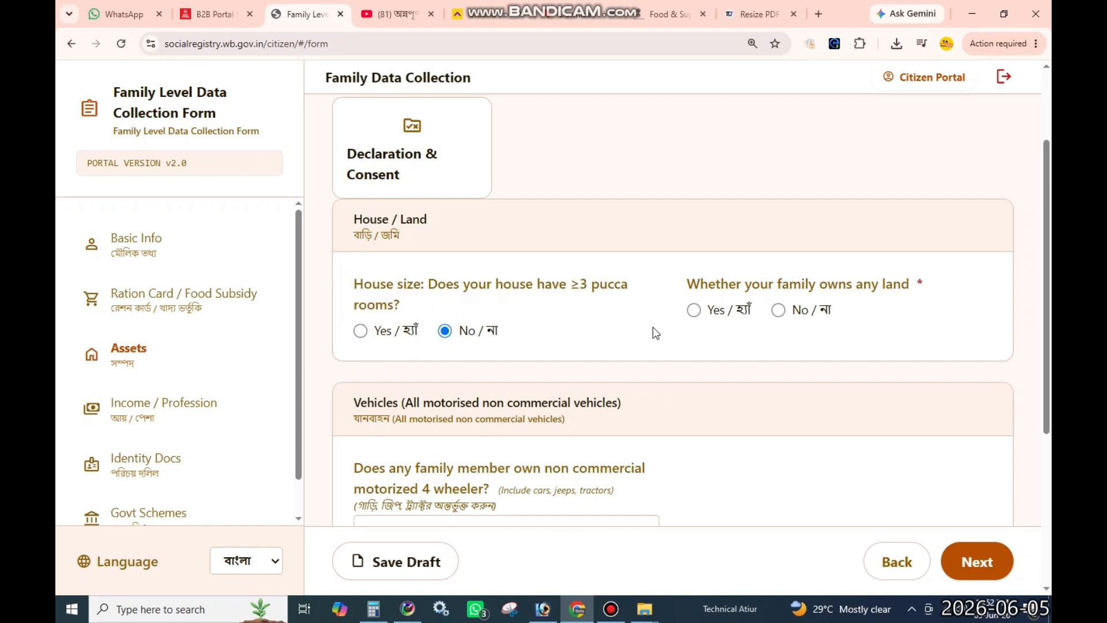
Step: Answer Yes to the family owning land
drag(691, 284, 912, 286)
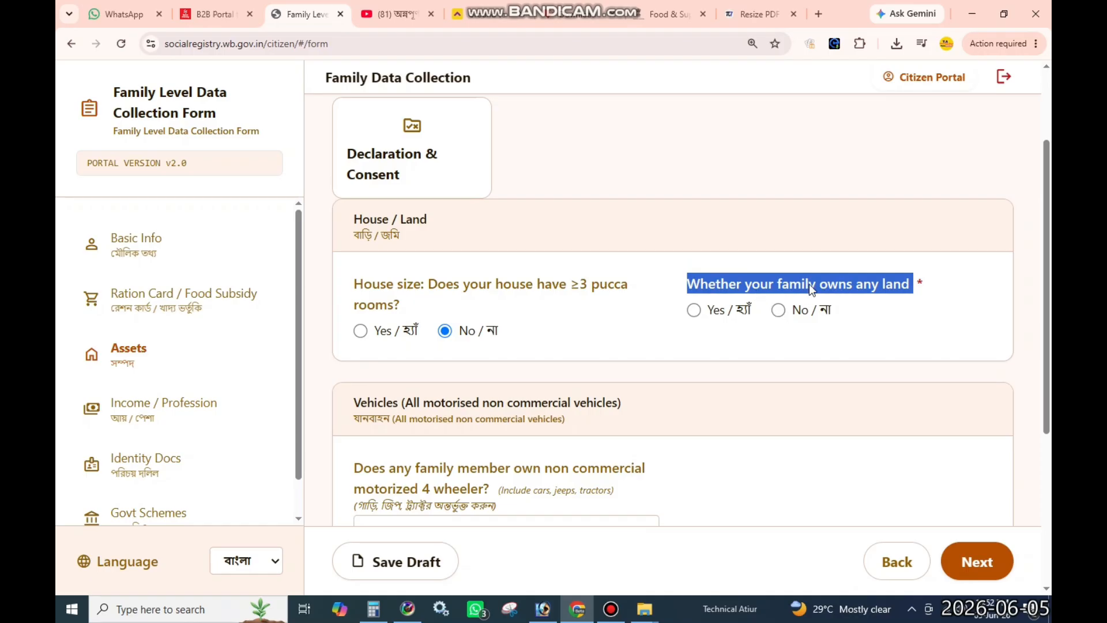
click(694, 309)
drag(688, 284, 917, 285)
click(936, 275)
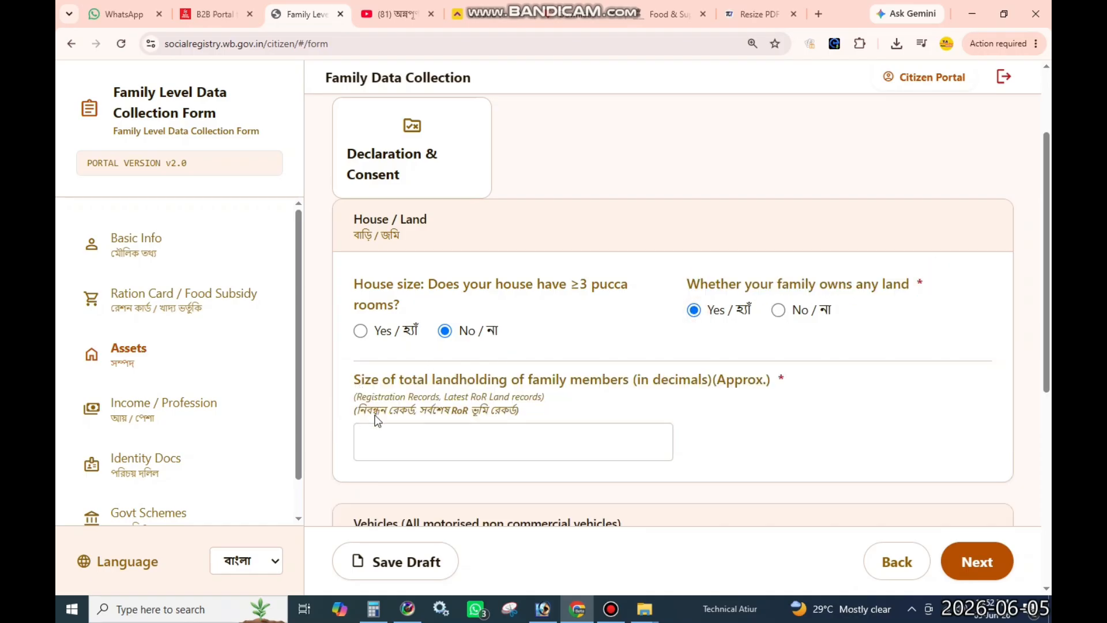
Step: Select the full landholding size label text for copying
drag(348, 422, 531, 417)
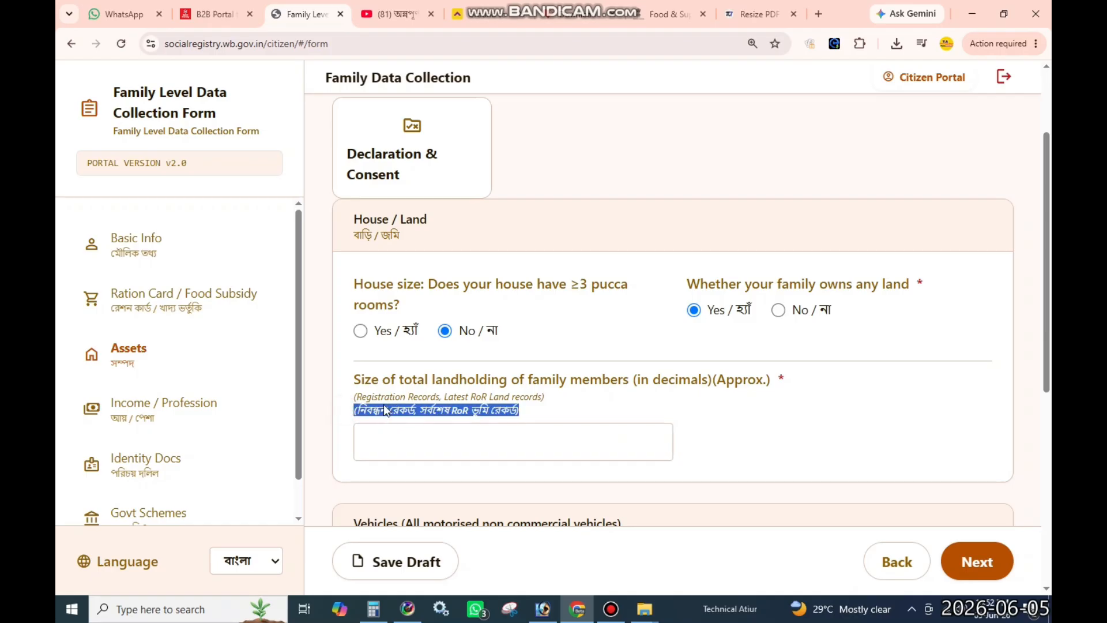
drag(354, 378, 639, 391)
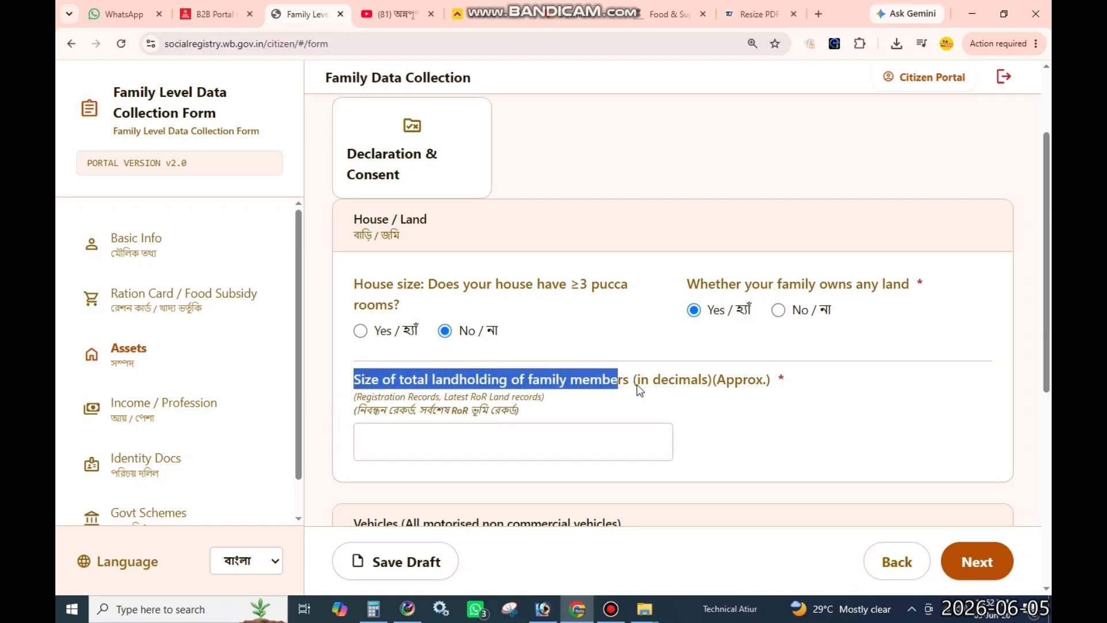
click(525, 407)
drag(355, 397, 538, 398)
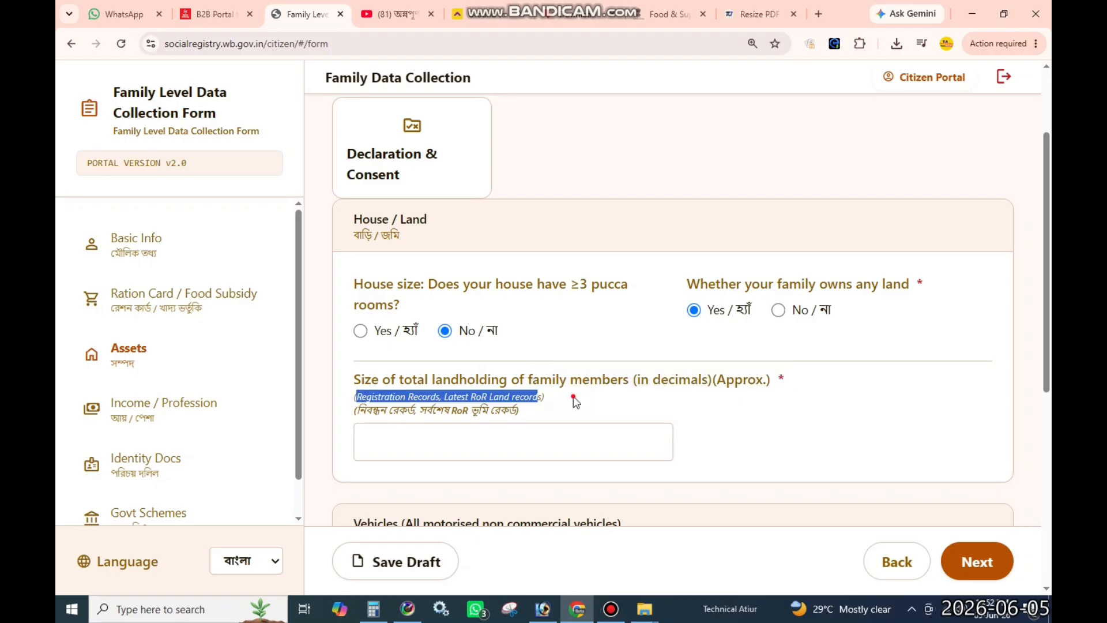
click(574, 399)
drag(354, 380, 772, 387)
key(ctrl+c)
Step: Search 'english to bengali' in a new tab and paste the landholding label into the translator
click(818, 14)
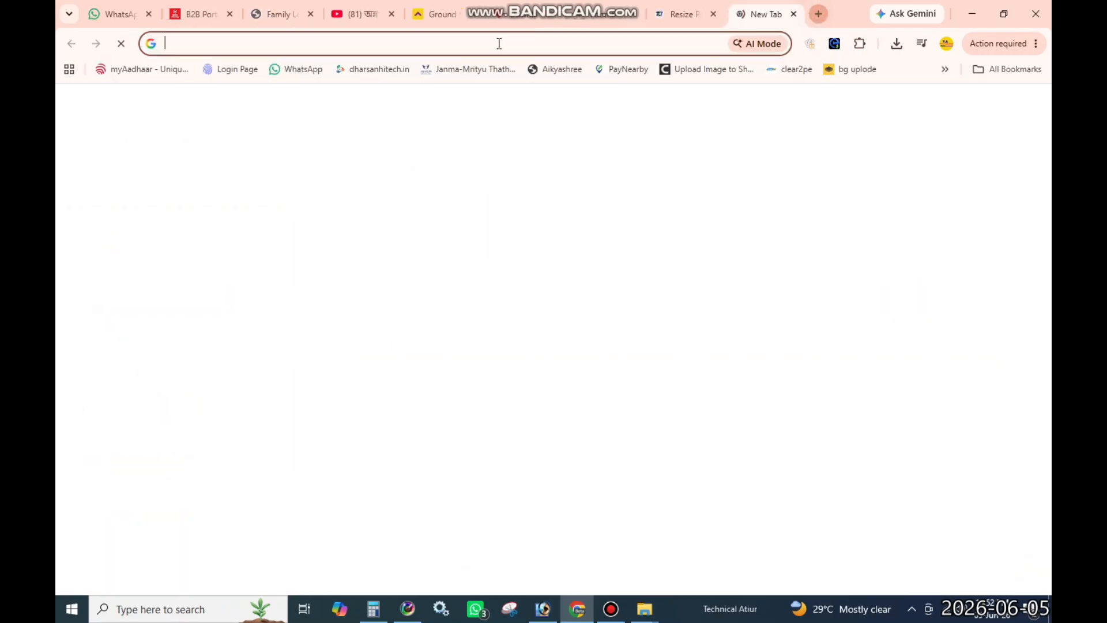
click(496, 43)
text(E)
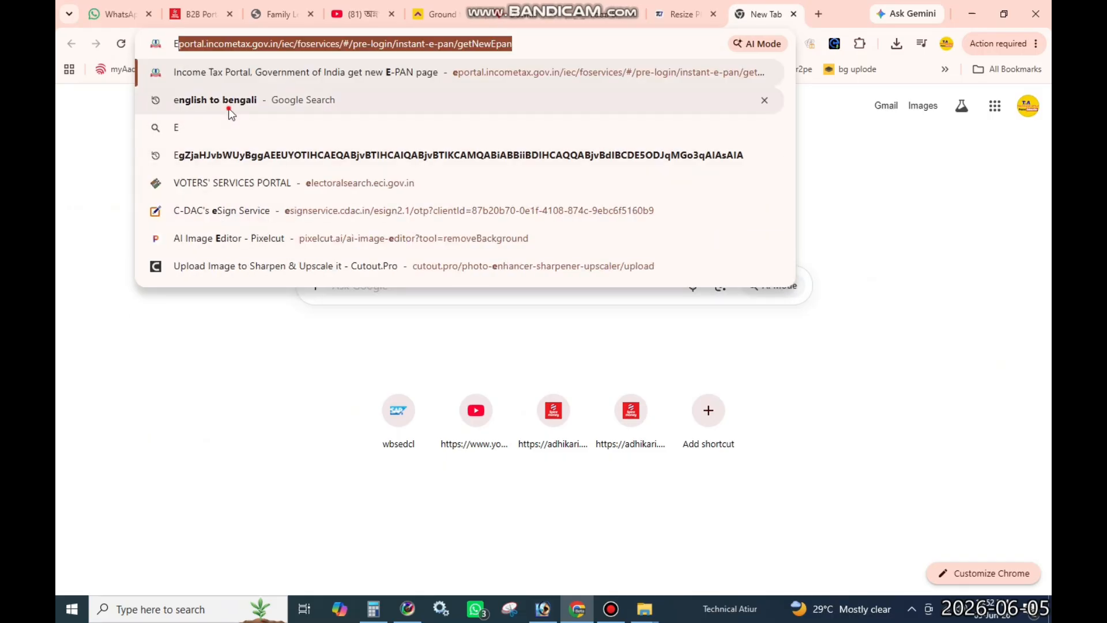
click(229, 106)
click(245, 232)
key(ctrl+v)
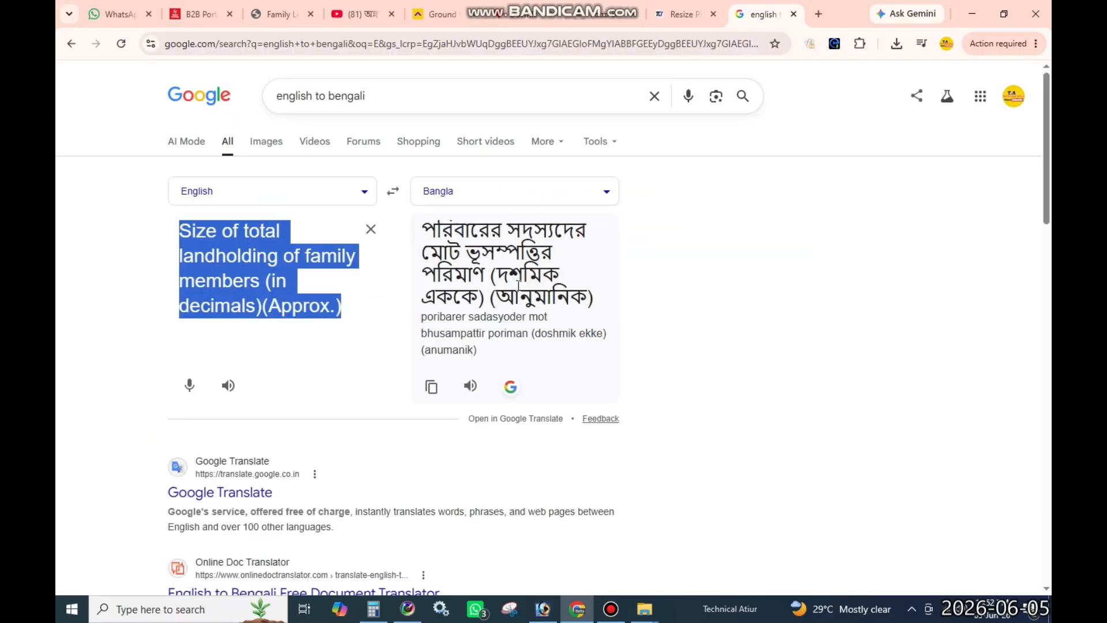
Step: Back on the form, set the total landholding size field to 20 decimals
click(283, 12)
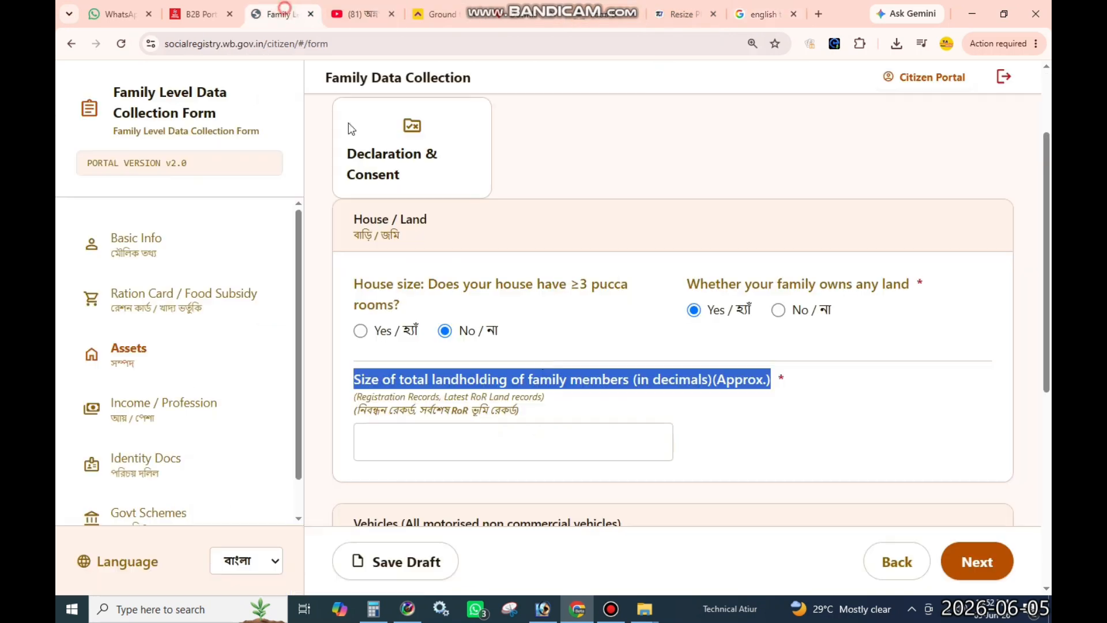
click(448, 434)
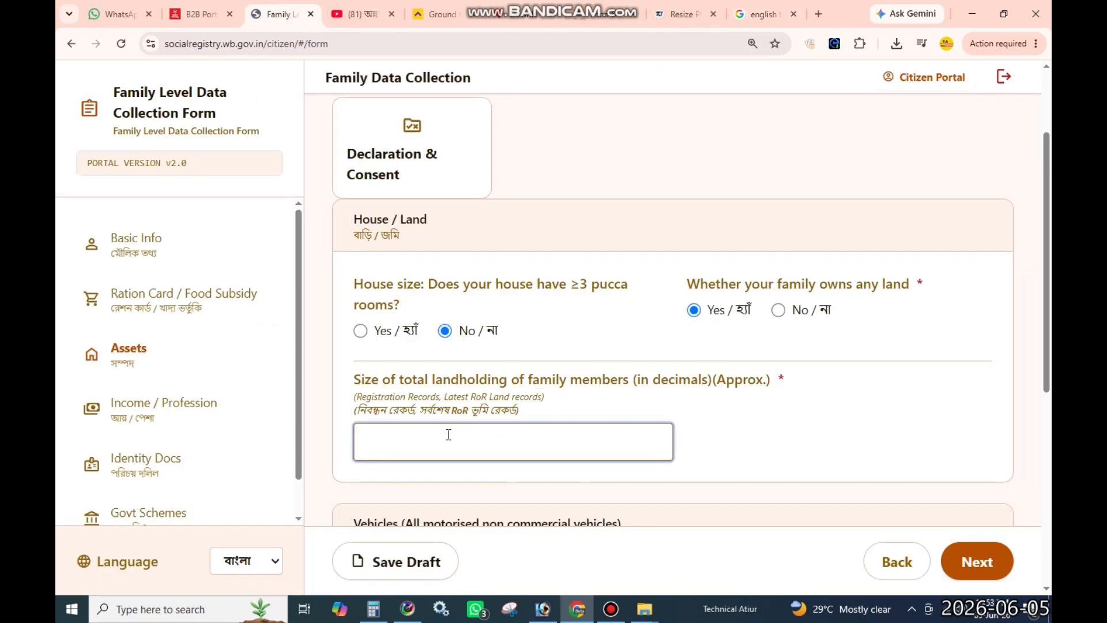
text(40)
click(741, 425)
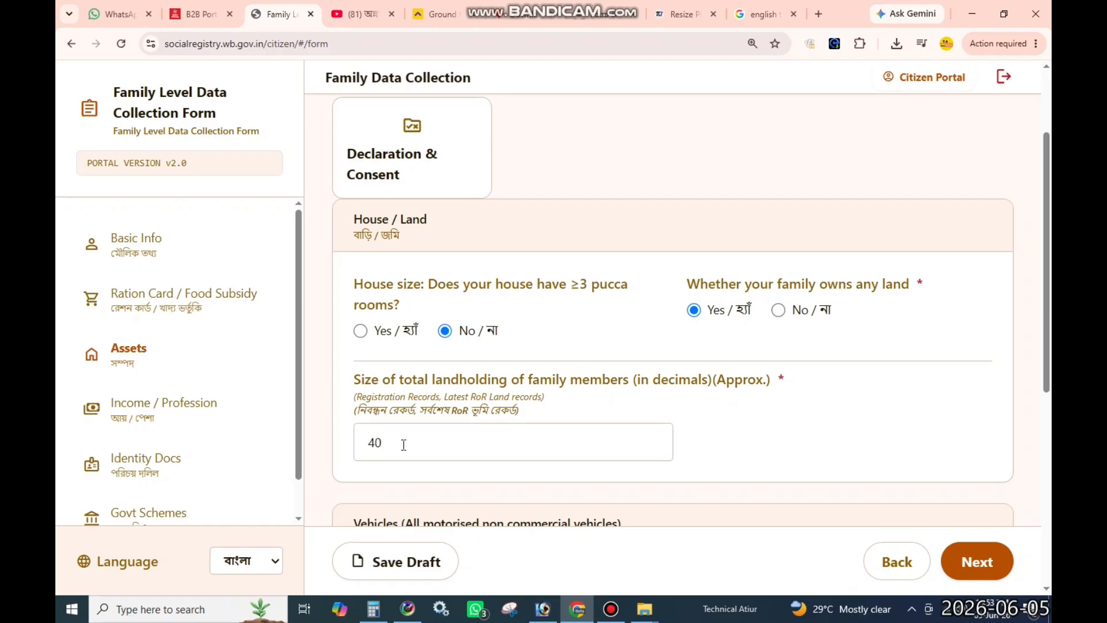
drag(448, 451, 364, 470)
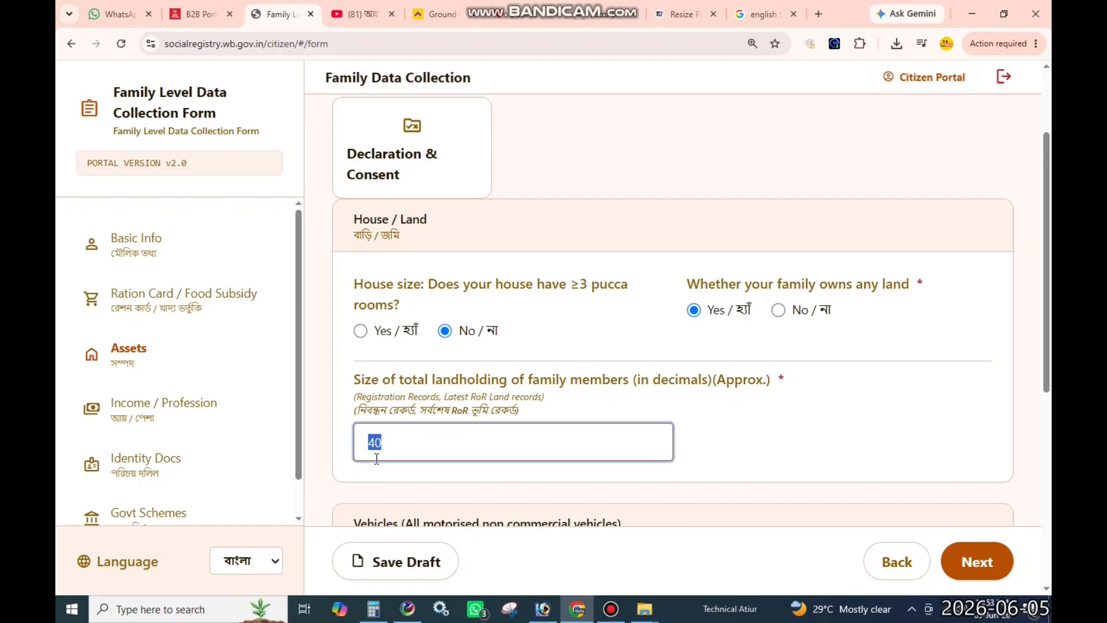
click(417, 451)
key(ctrl+a)
text(2)
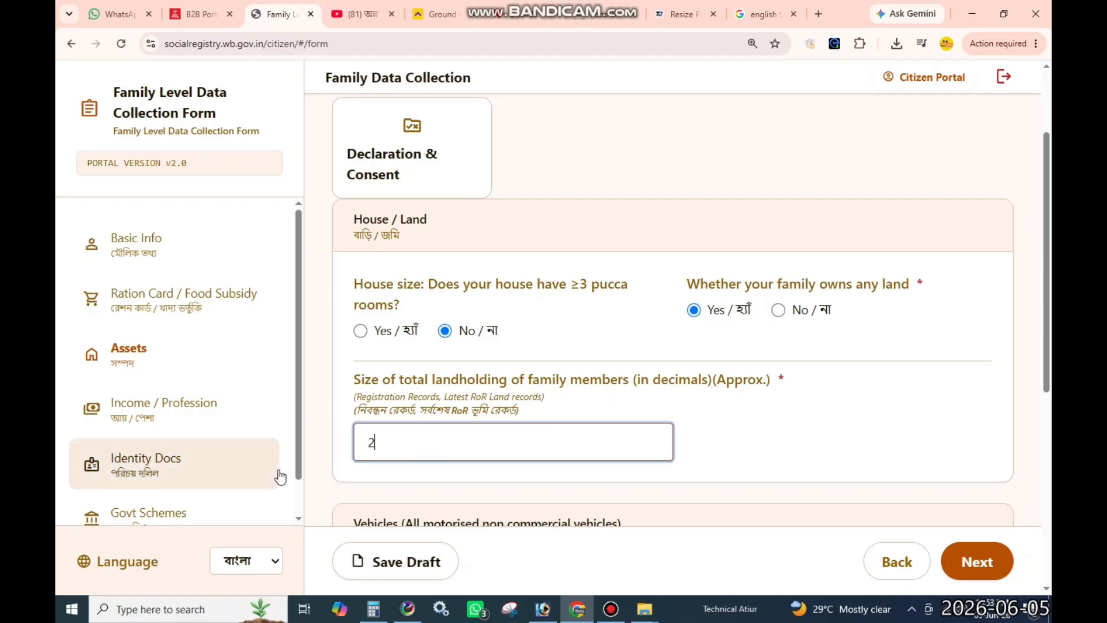
click(432, 445)
key(ctrl+a)
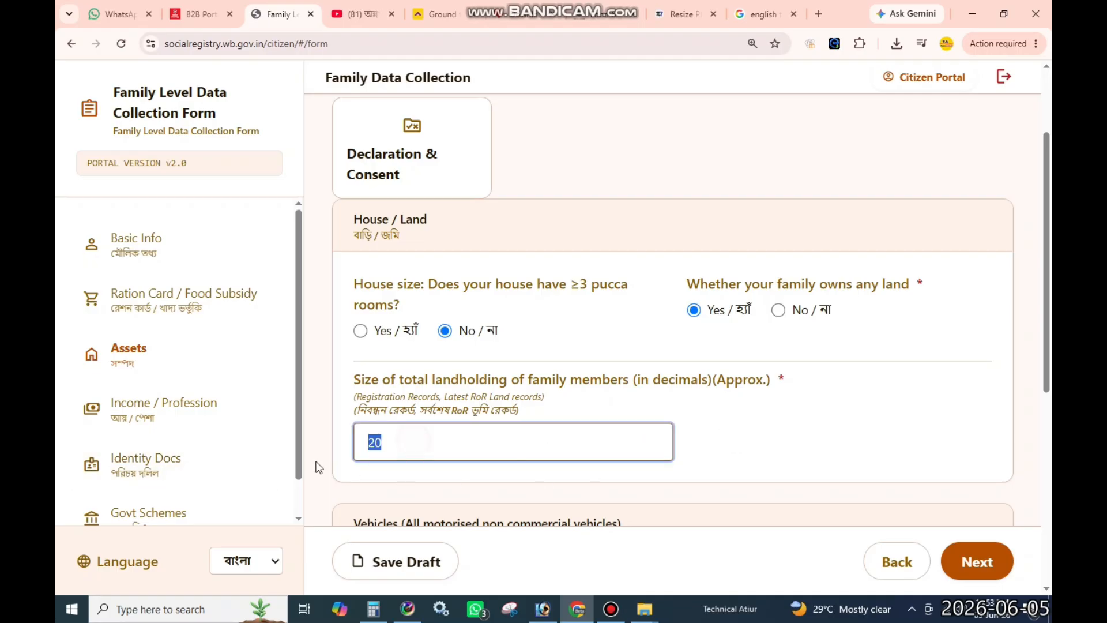
text(19)
click(769, 426)
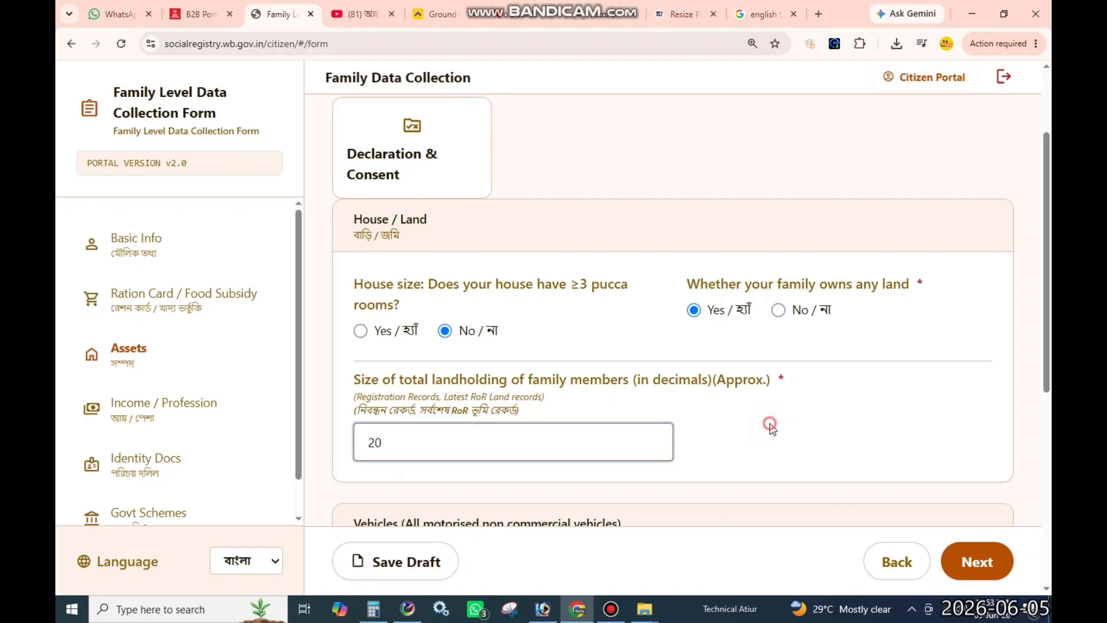
scroll(742, 420, down, 3)
Step: Read through the Vehicles section heading and the four-wheeler ownership question text
drag(360, 321, 629, 328)
click(478, 329)
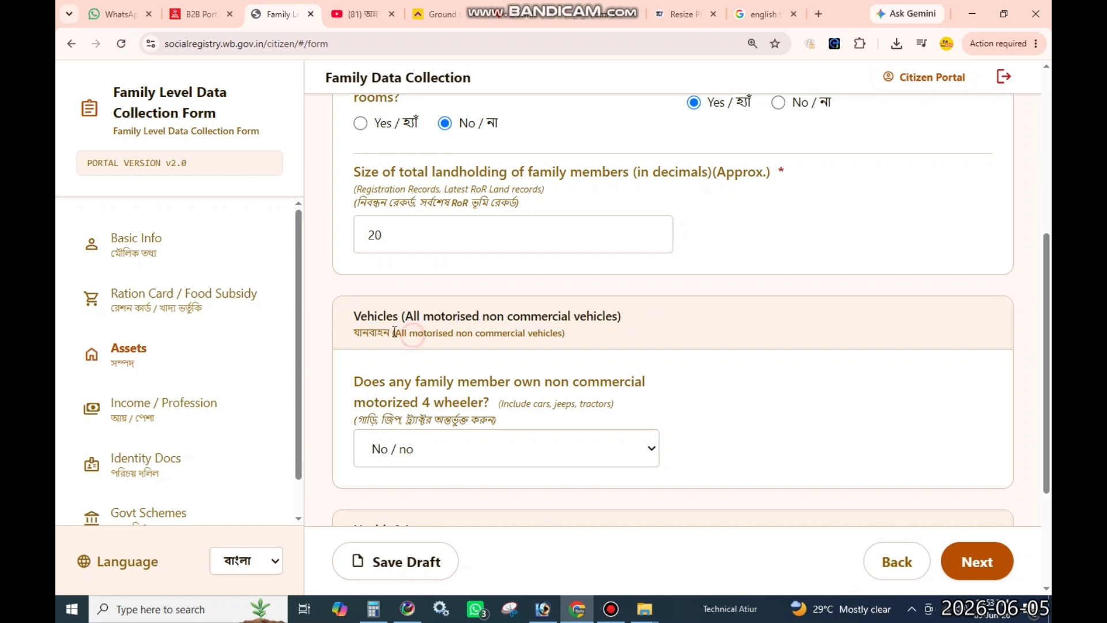
drag(353, 316, 629, 317)
click(359, 332)
drag(359, 333, 489, 341)
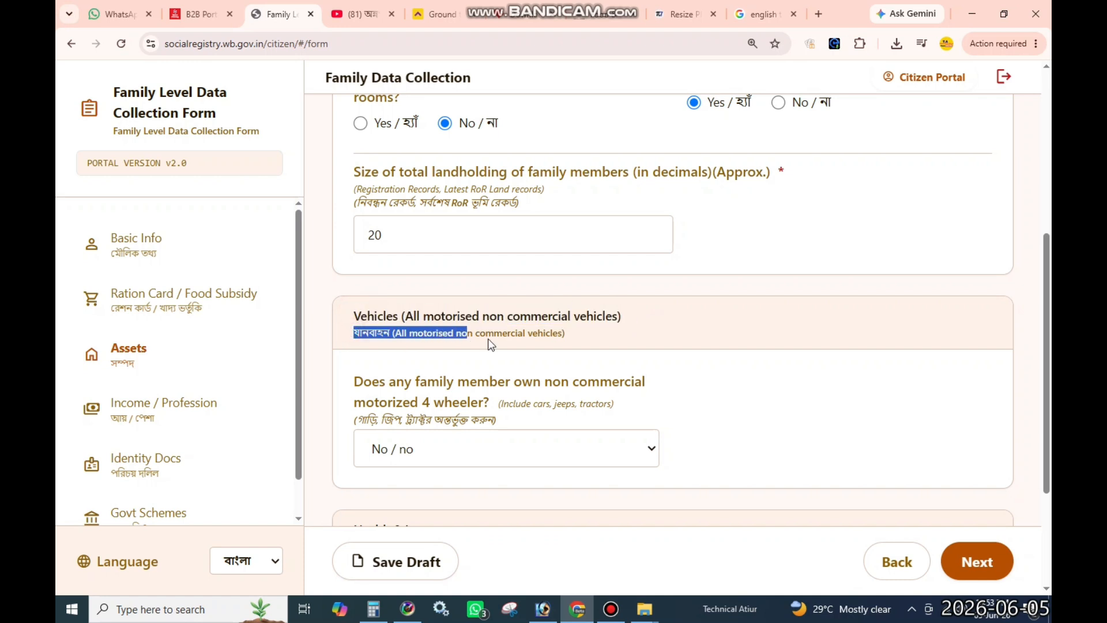
click(623, 327)
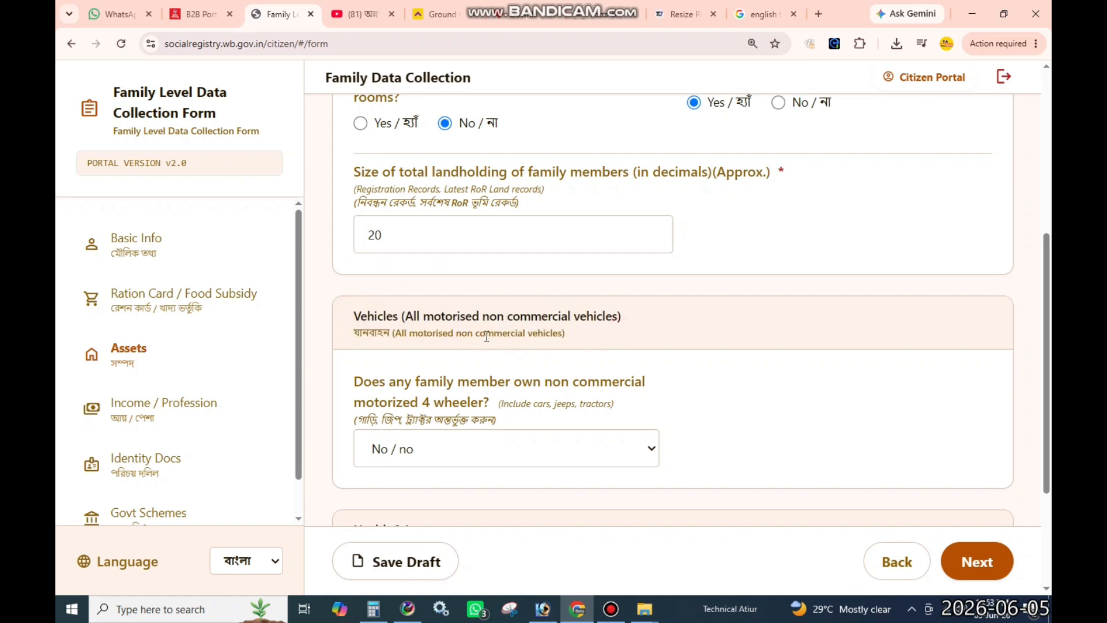
drag(354, 382, 655, 376)
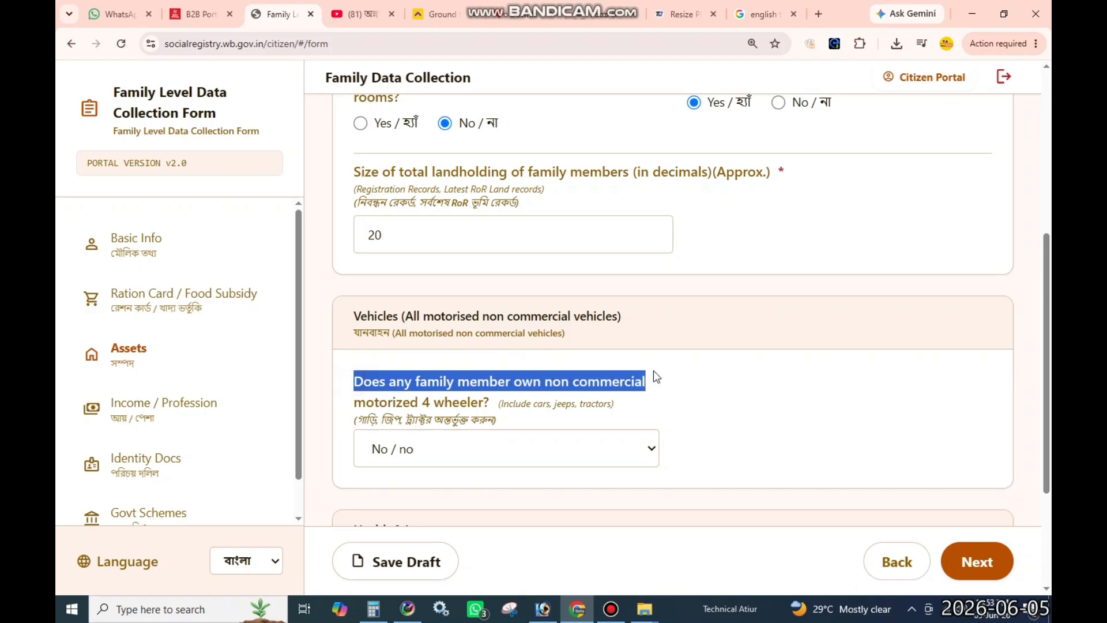
click(655, 378)
drag(355, 421, 492, 425)
drag(367, 401, 471, 396)
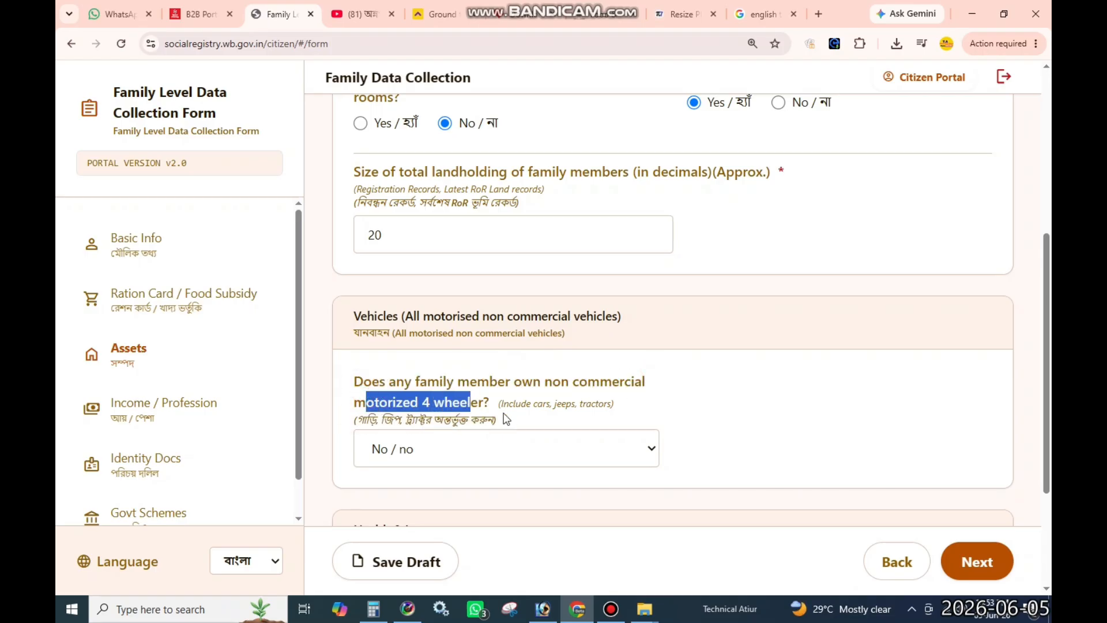
click(503, 416)
Step: Answer the four-wheeler ownership question Yes, then change it back to No
click(415, 452)
click(416, 452)
scroll(420, 423, down, 1)
scroll(422, 427, down, 1)
click(426, 311)
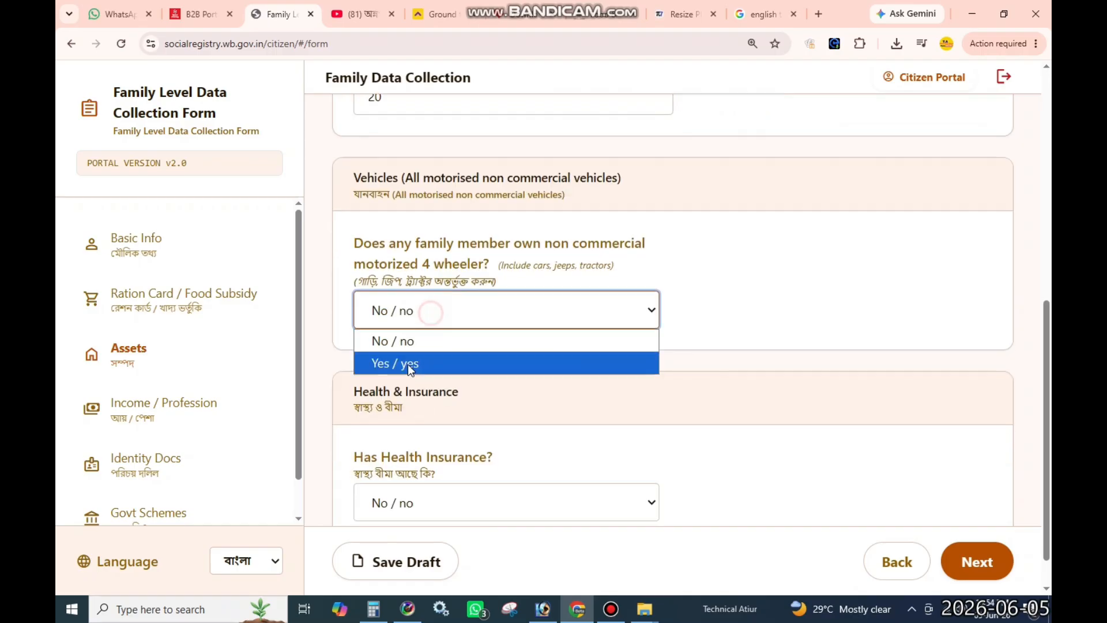
click(398, 367)
drag(696, 261, 761, 261)
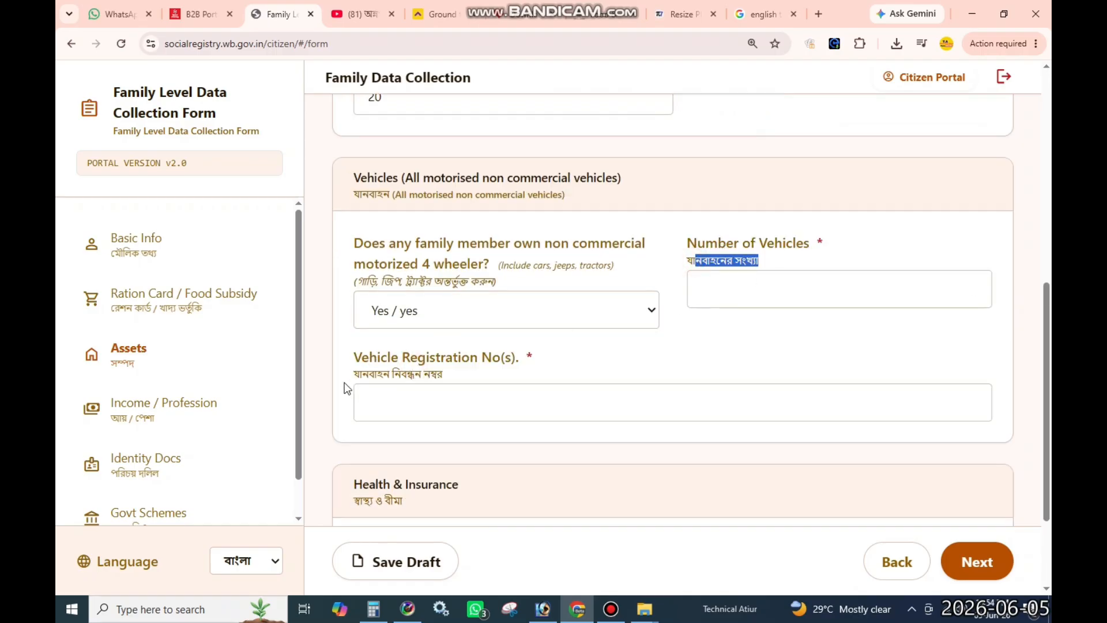
drag(349, 382, 447, 376)
click(444, 311)
click(425, 344)
click(467, 267)
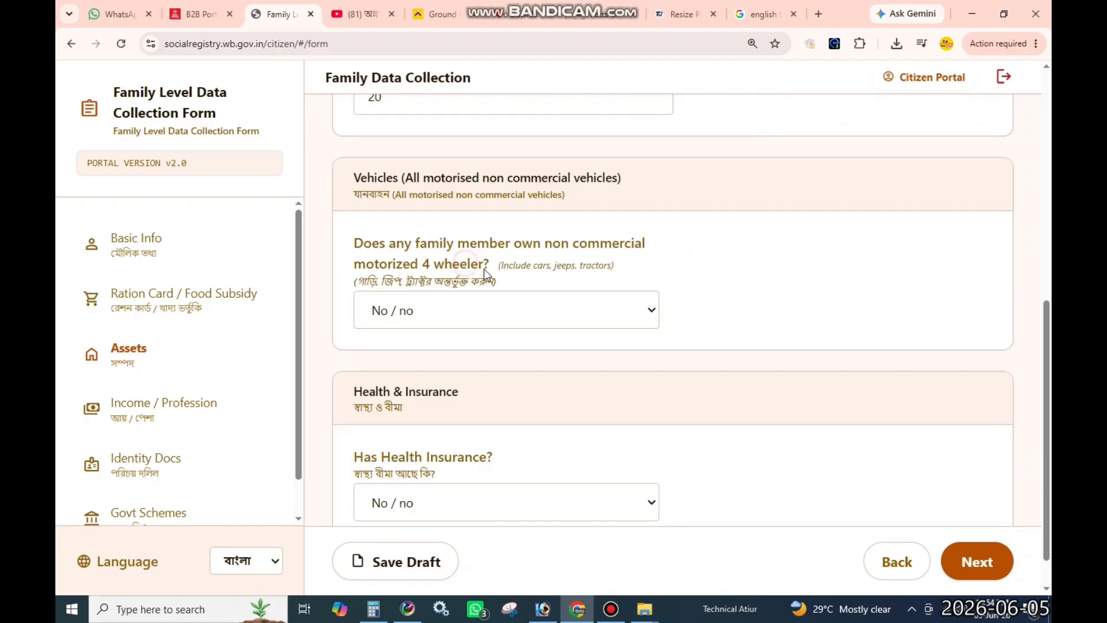
Step: Scroll to Health & Insurance and bring up the health insurance Yes/No choices
scroll(467, 268, down, 1)
drag(352, 374, 429, 367)
click(472, 350)
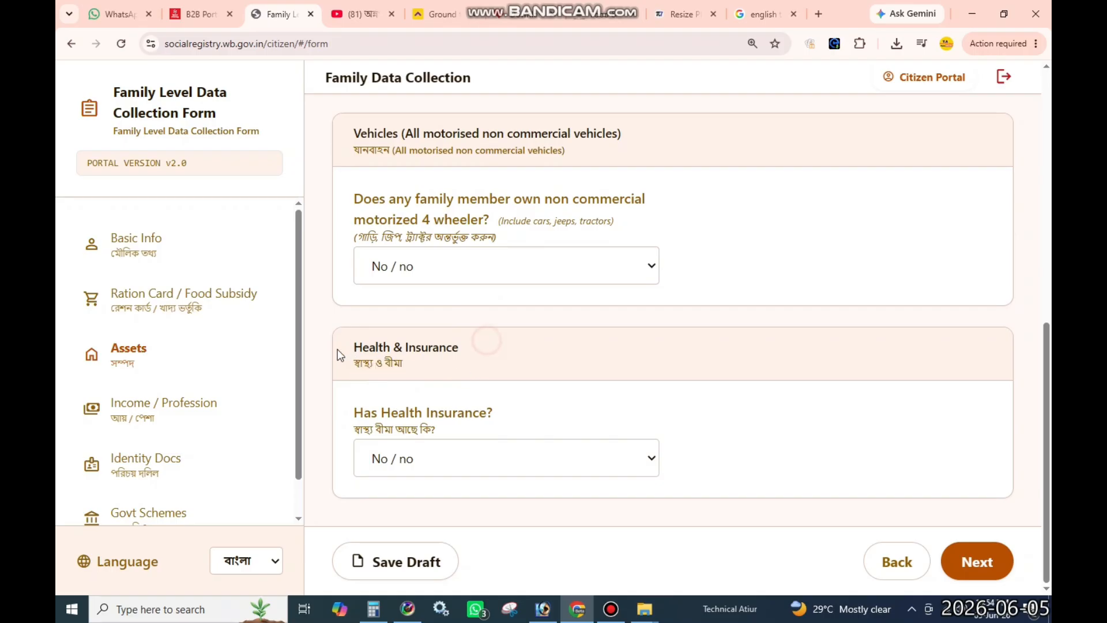
drag(338, 348, 469, 353)
click(470, 353)
click(399, 457)
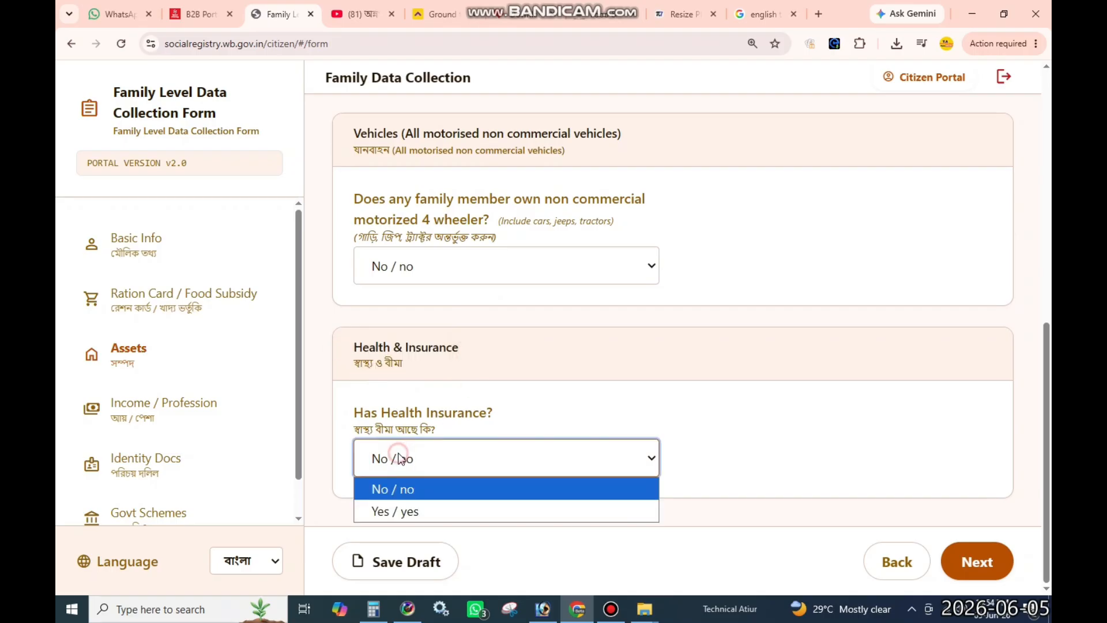
Step: Mark health insurance Yes, with Government type and the Swasthya Sathi scheme
click(404, 512)
drag(681, 430, 755, 434)
click(753, 459)
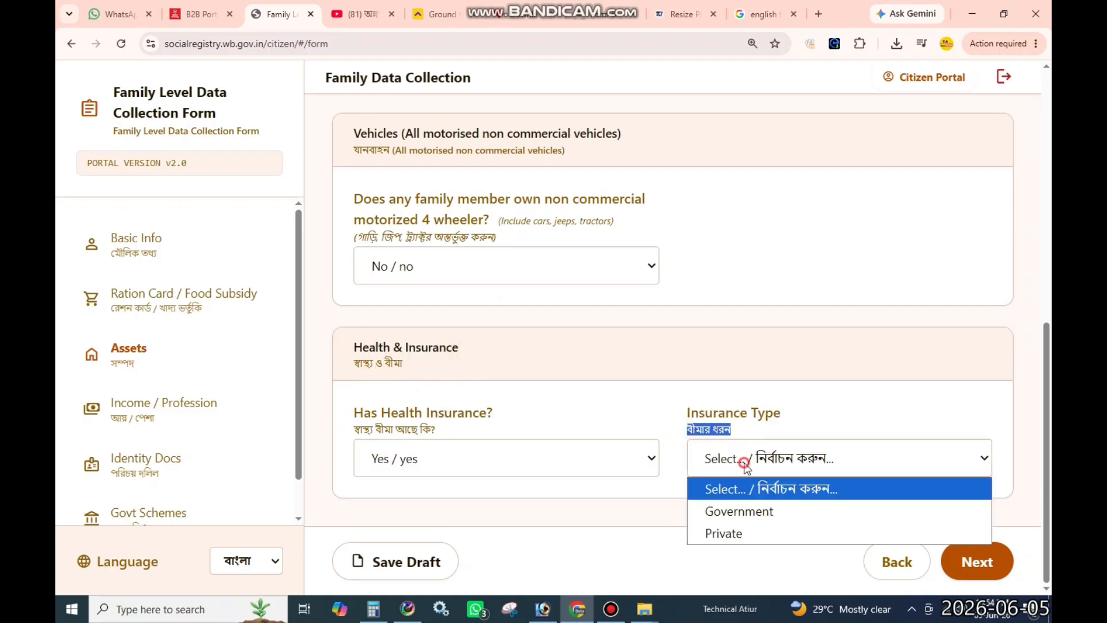
click(729, 511)
scroll(574, 367, down, 2)
click(445, 437)
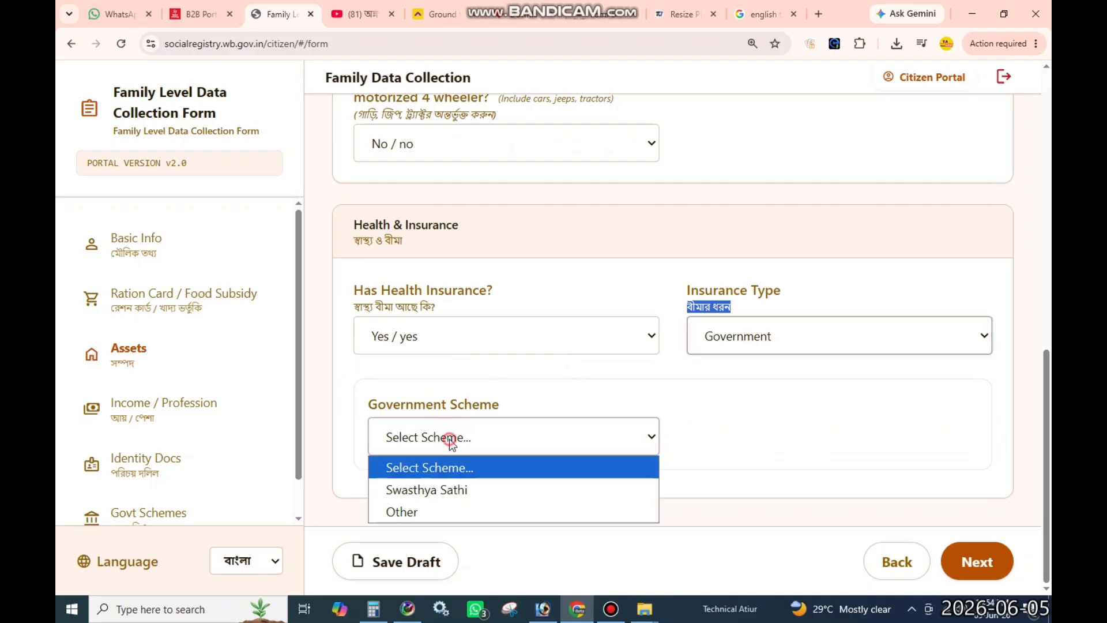
click(445, 490)
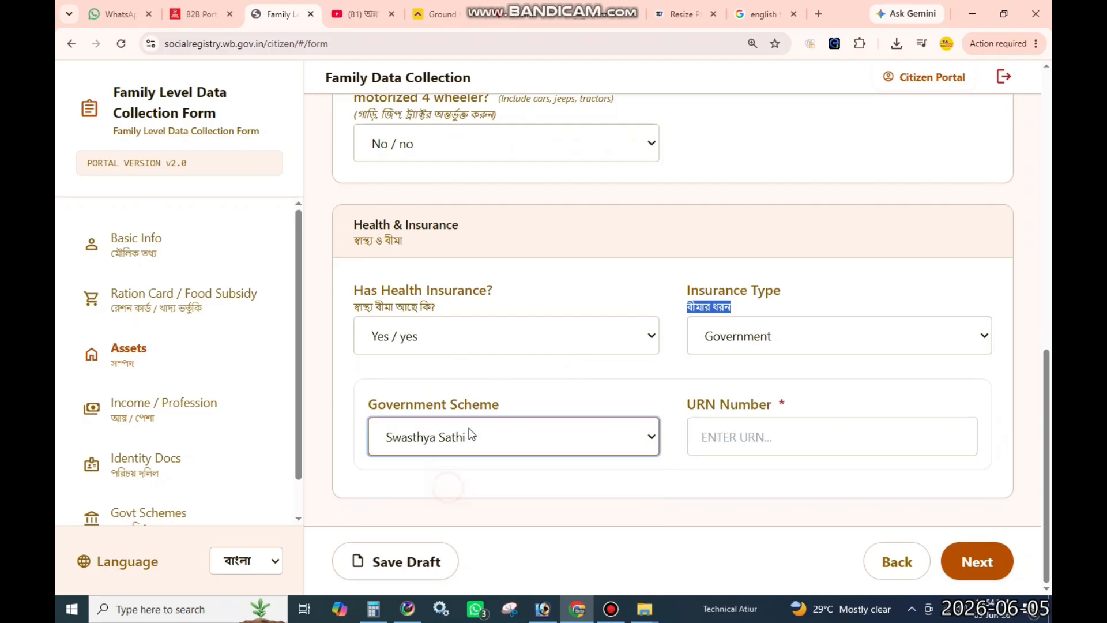
Step: Enter the head of family's Swasthya Sathi URN in the URN Number field
click(736, 436)
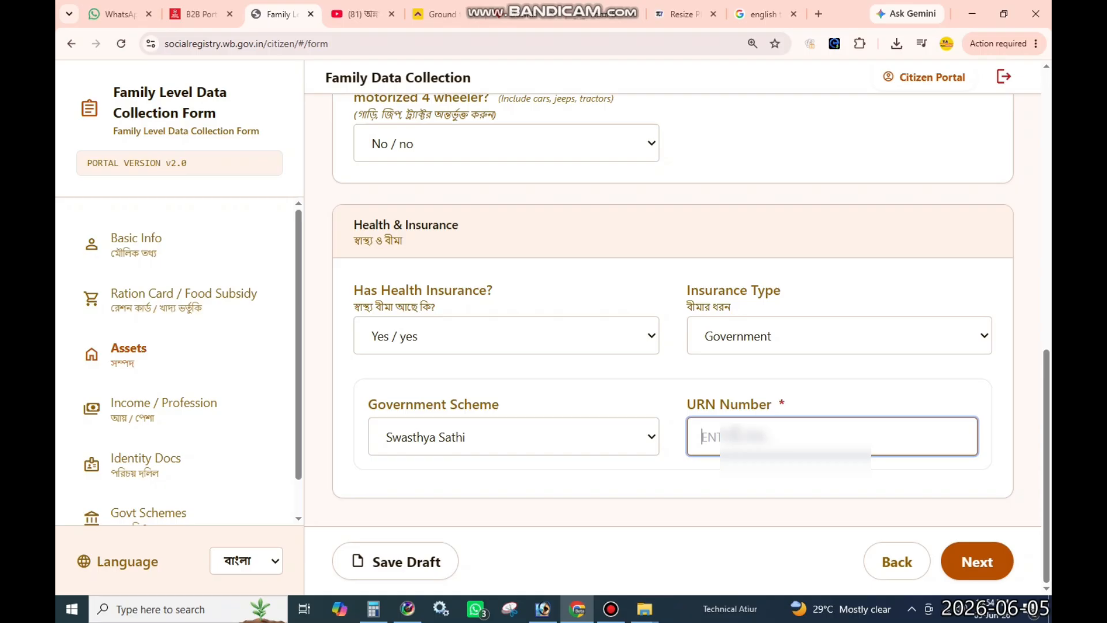
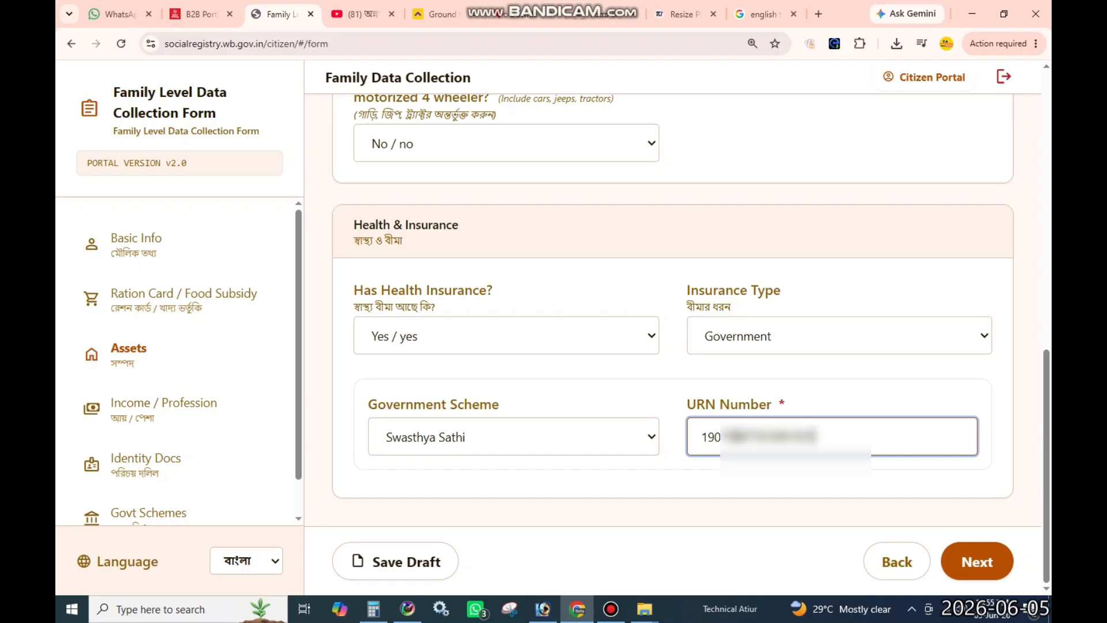
click(786, 371)
drag(667, 406, 816, 400)
click(817, 404)
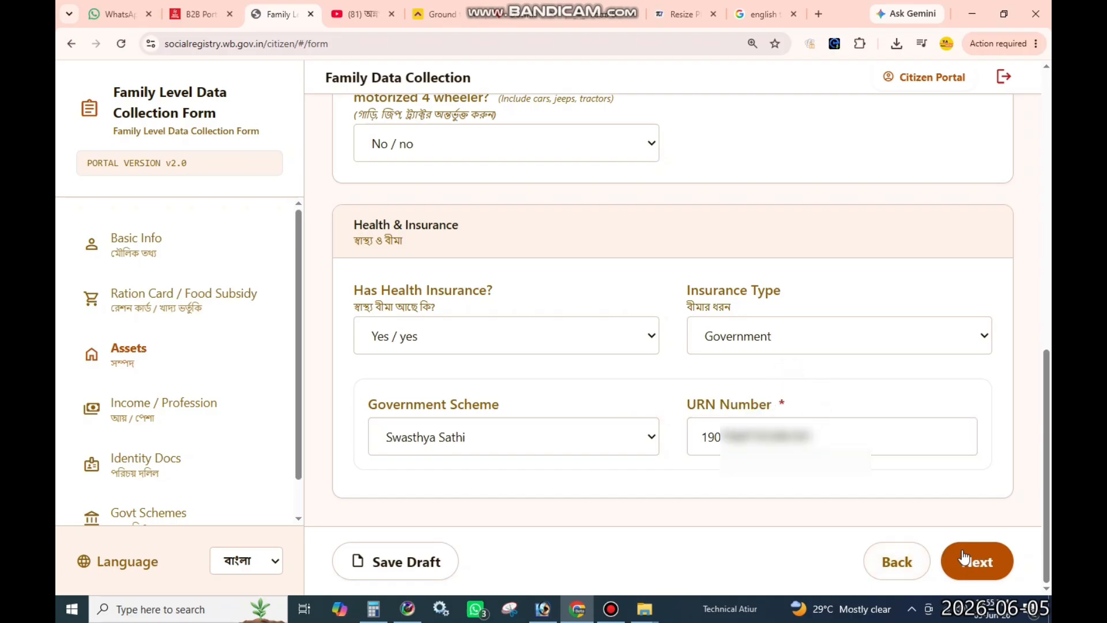
Step: Move to the Income / Profession step and answer No to paying income tax
click(982, 560)
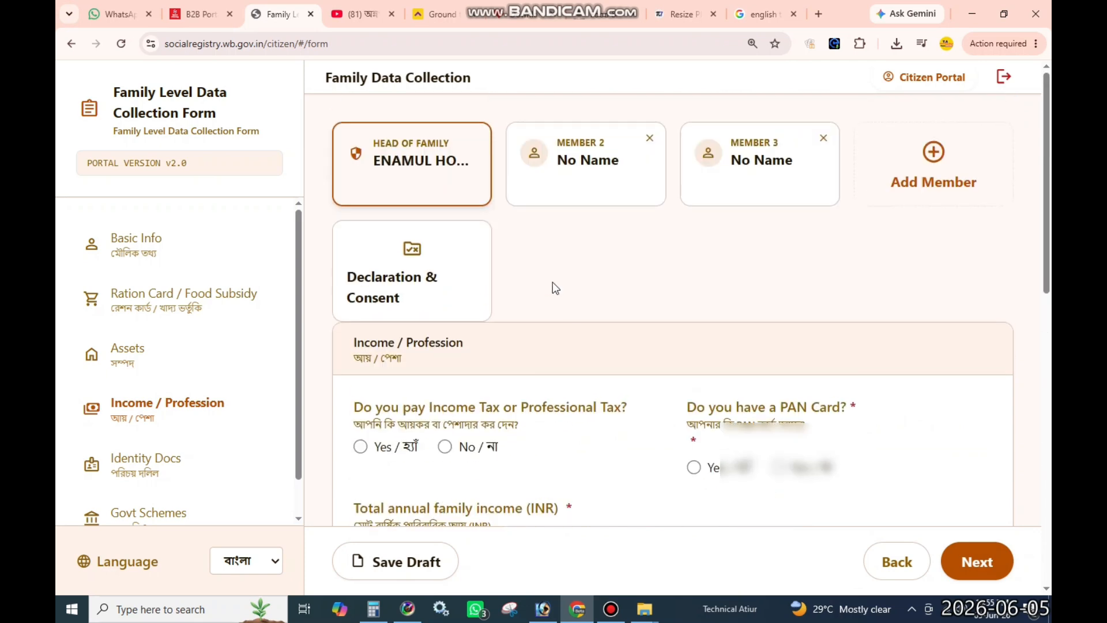
scroll(277, 395, down, 1)
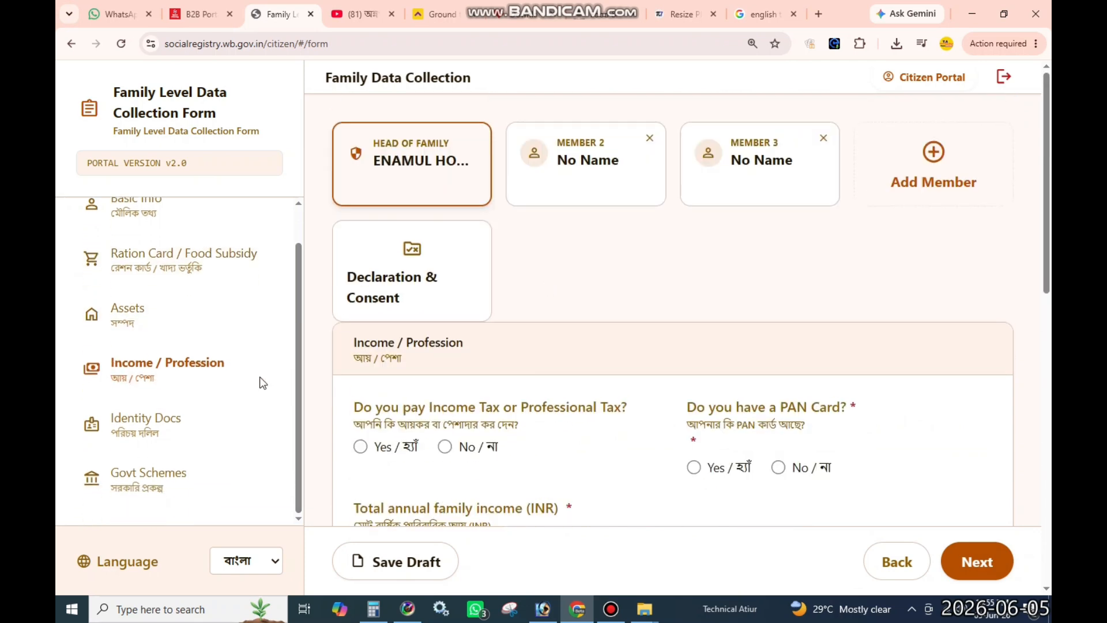
drag(355, 345, 409, 365)
click(417, 364)
scroll(561, 340, down, 3)
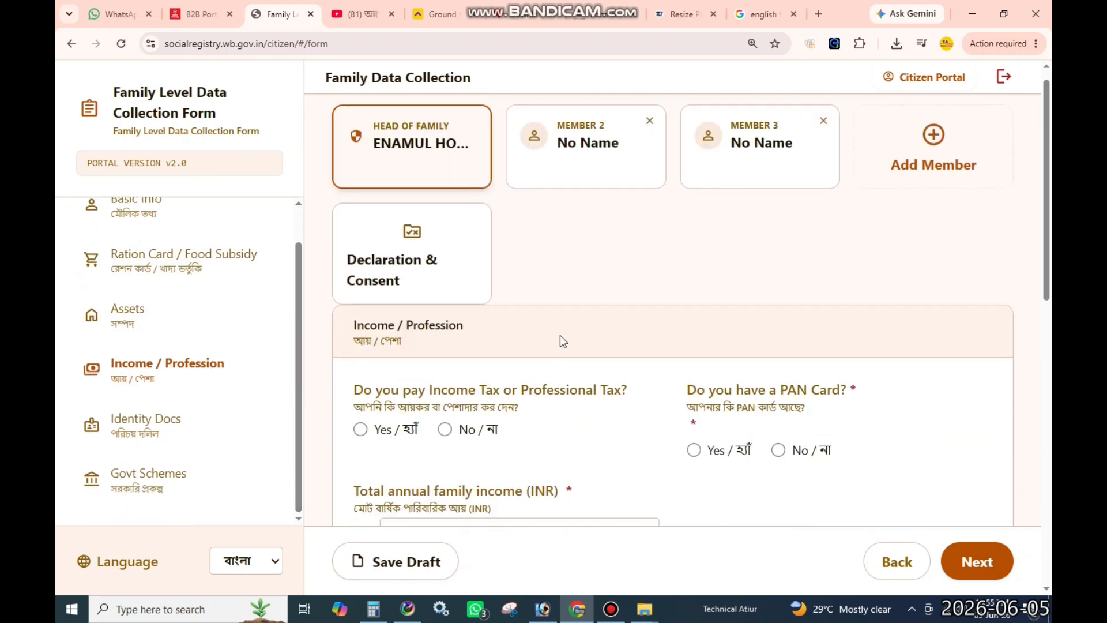
drag(354, 194, 621, 199)
drag(354, 218, 529, 221)
click(564, 215)
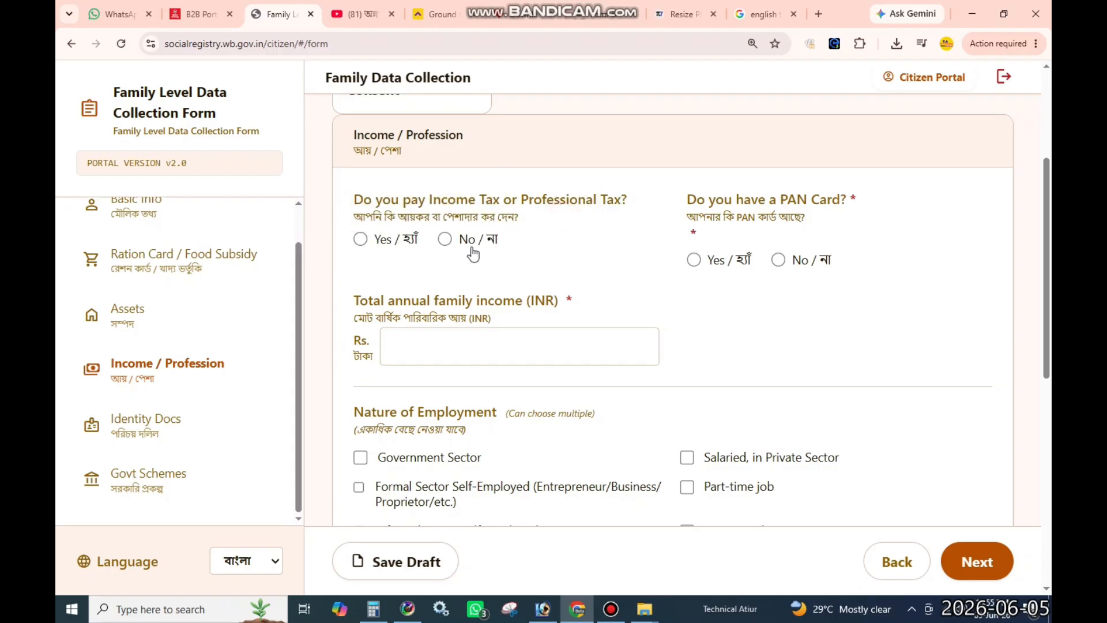
click(445, 240)
click(378, 245)
click(462, 240)
Step: Answer Yes to having a PAN card and enter the PAN number
drag(683, 199, 831, 215)
drag(689, 220, 809, 239)
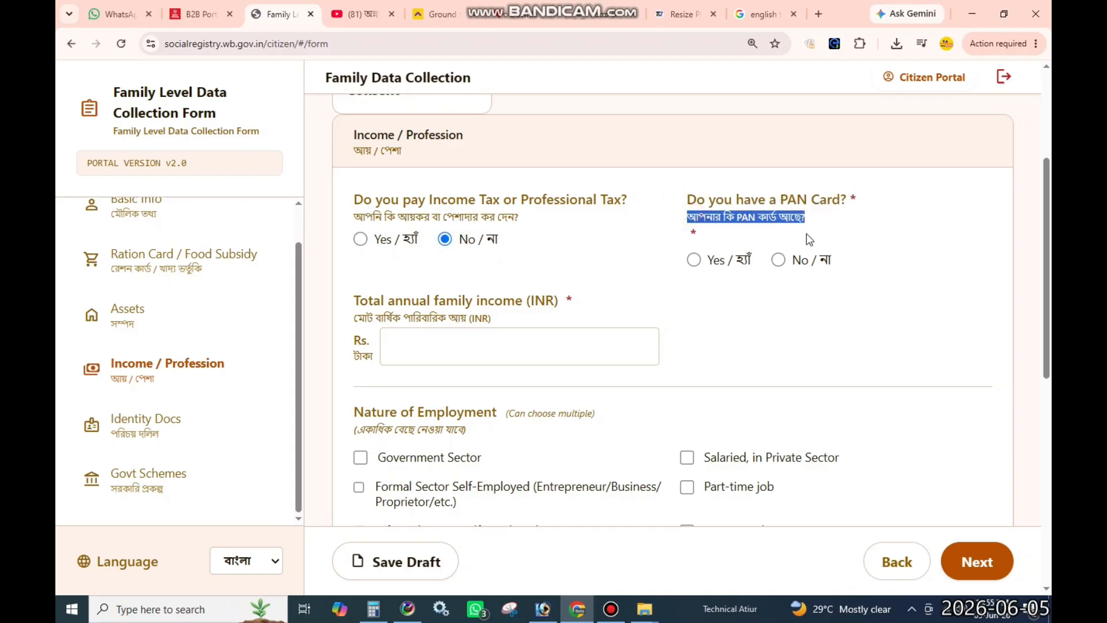
click(694, 259)
scroll(430, 319, down, 1)
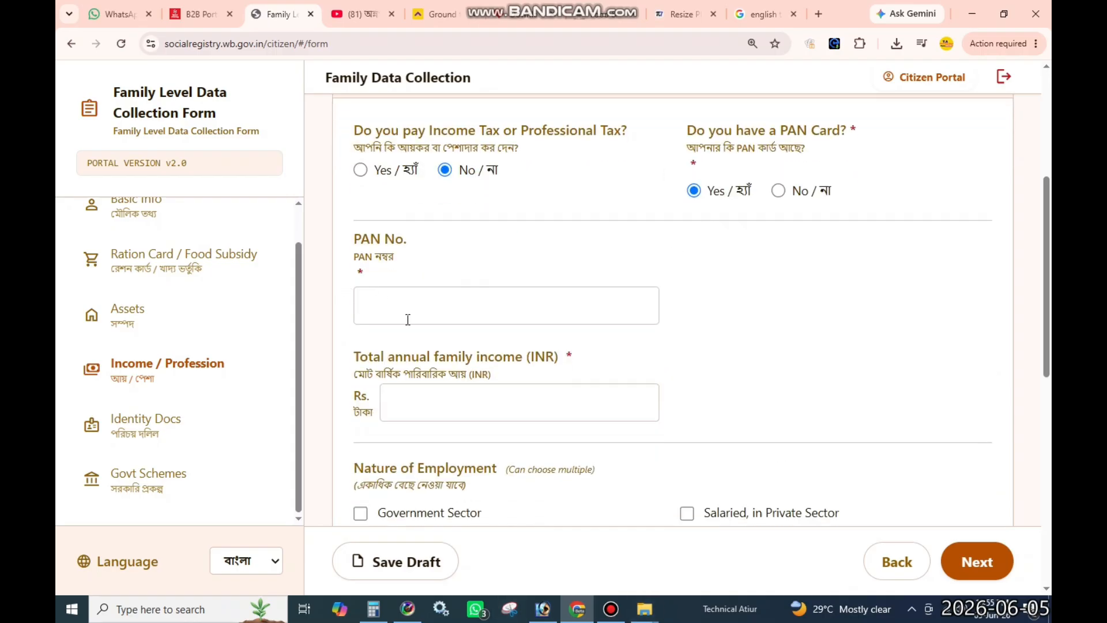
click(424, 307)
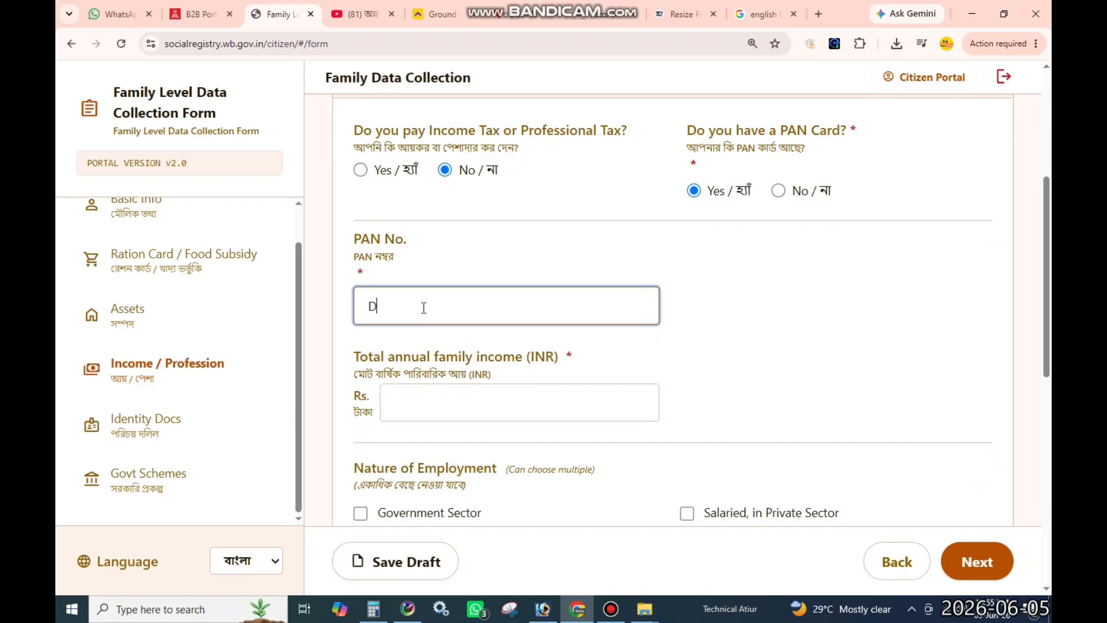
text(BD)
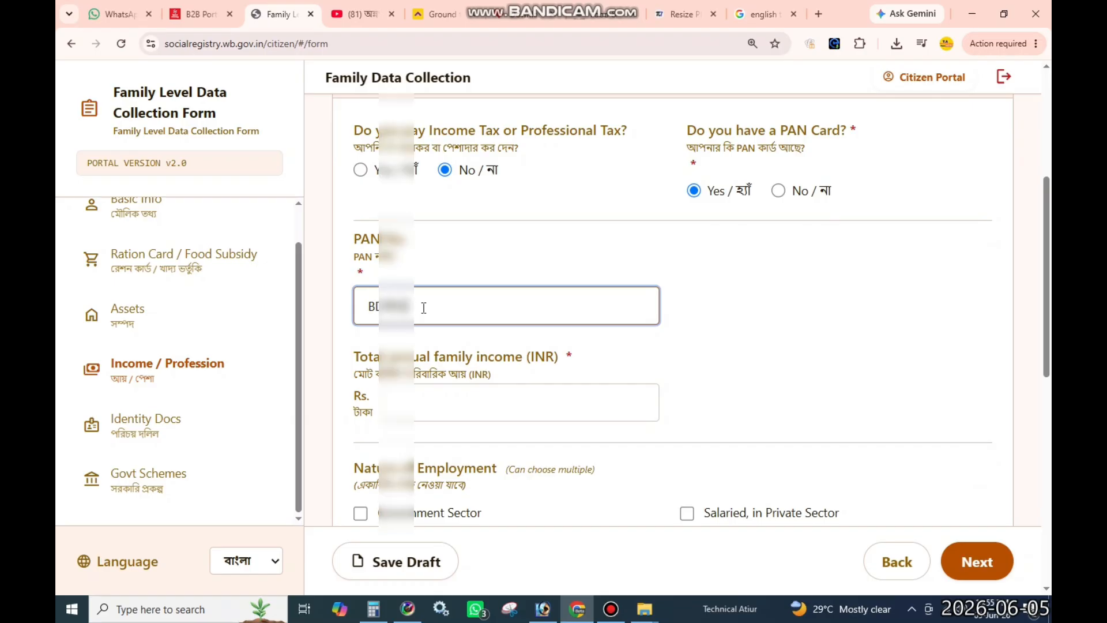
text(M)
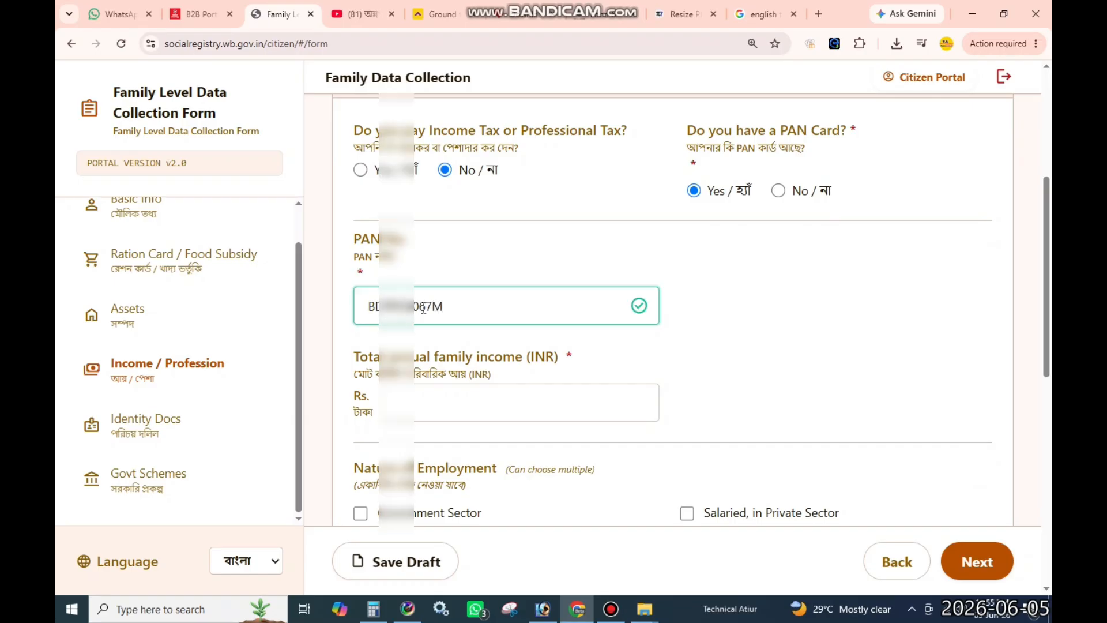
click(452, 260)
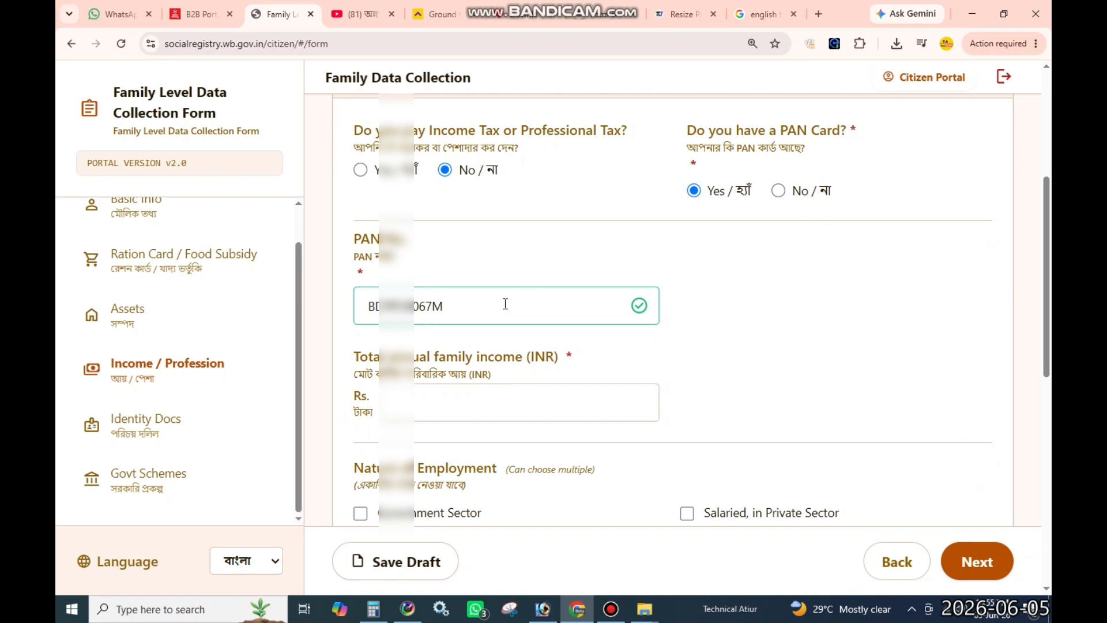
Step: Enter the total annual family income of Rs. 60000
scroll(503, 304, down, 1)
drag(354, 305, 531, 291)
click(574, 290)
click(426, 334)
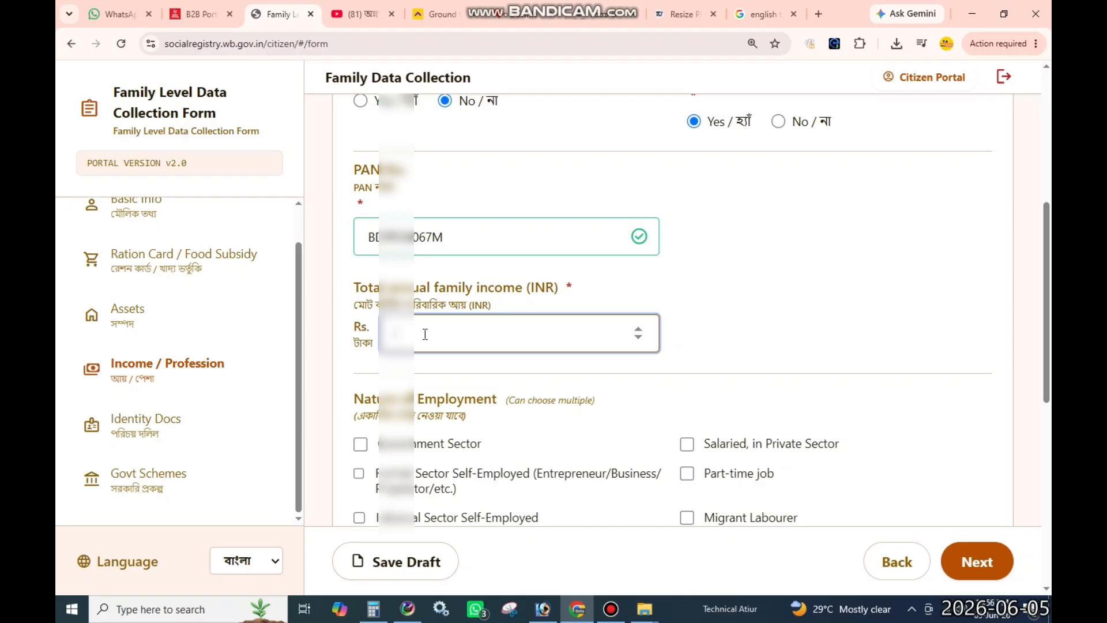
text(5000)
click(724, 291)
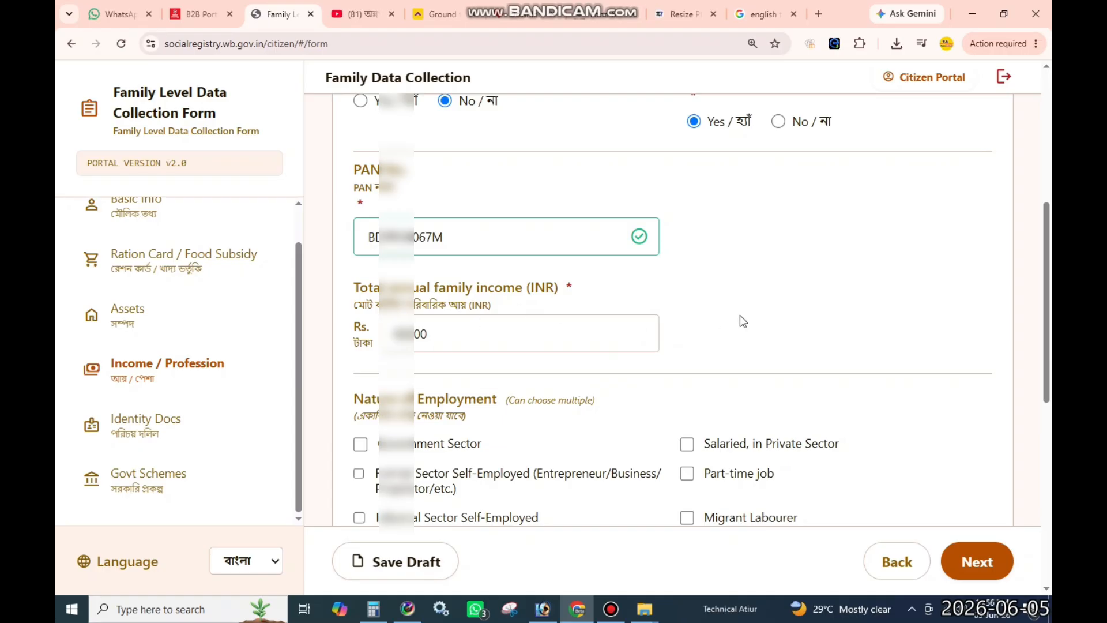
scroll(594, 351, down, 2)
drag(354, 161, 418, 170)
double_click(544, 148)
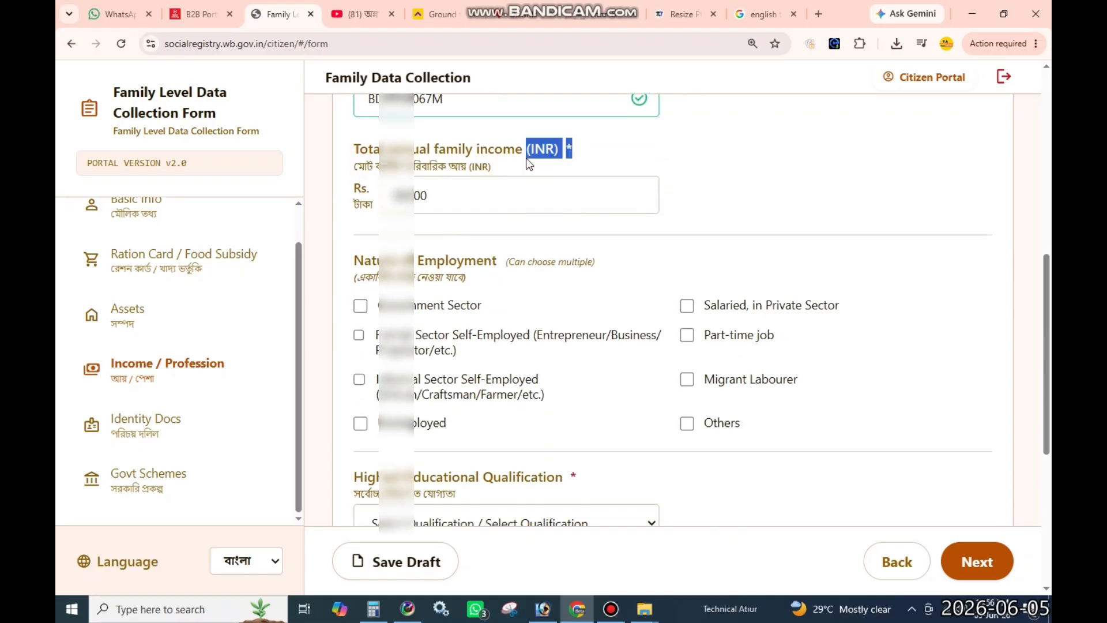
click(741, 173)
Step: Translate the Nature of Employment heading in Google Translate to check its meaning
scroll(573, 178, down, 1)
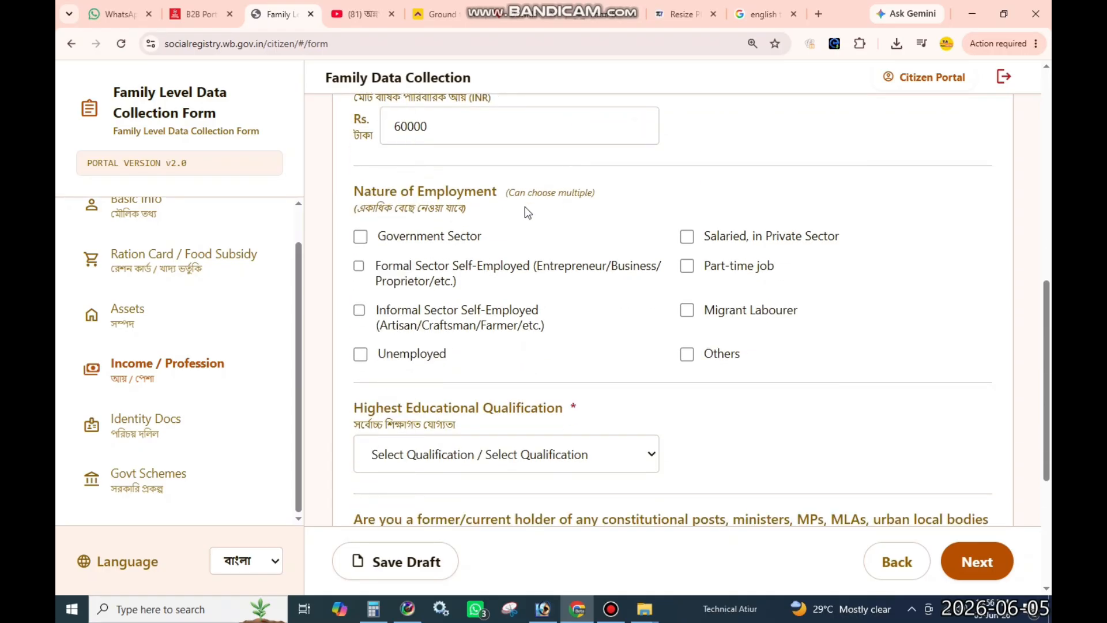
drag(356, 210, 462, 227)
drag(376, 186, 473, 198)
click(500, 168)
drag(355, 192, 478, 200)
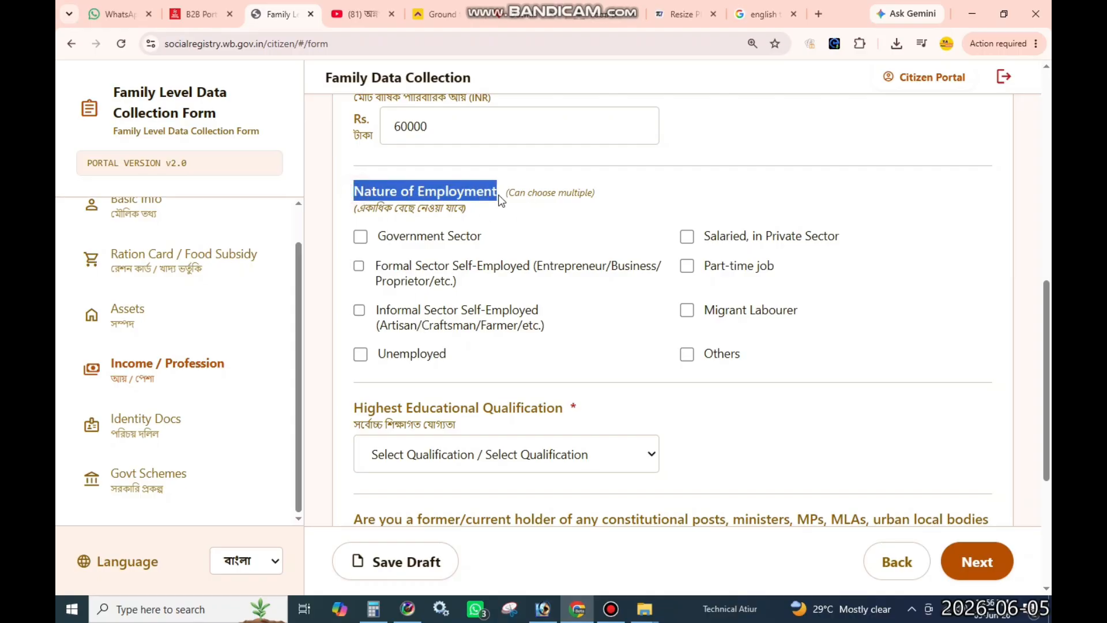
key(ctrl+c)
click(762, 5)
key(ctrl+v)
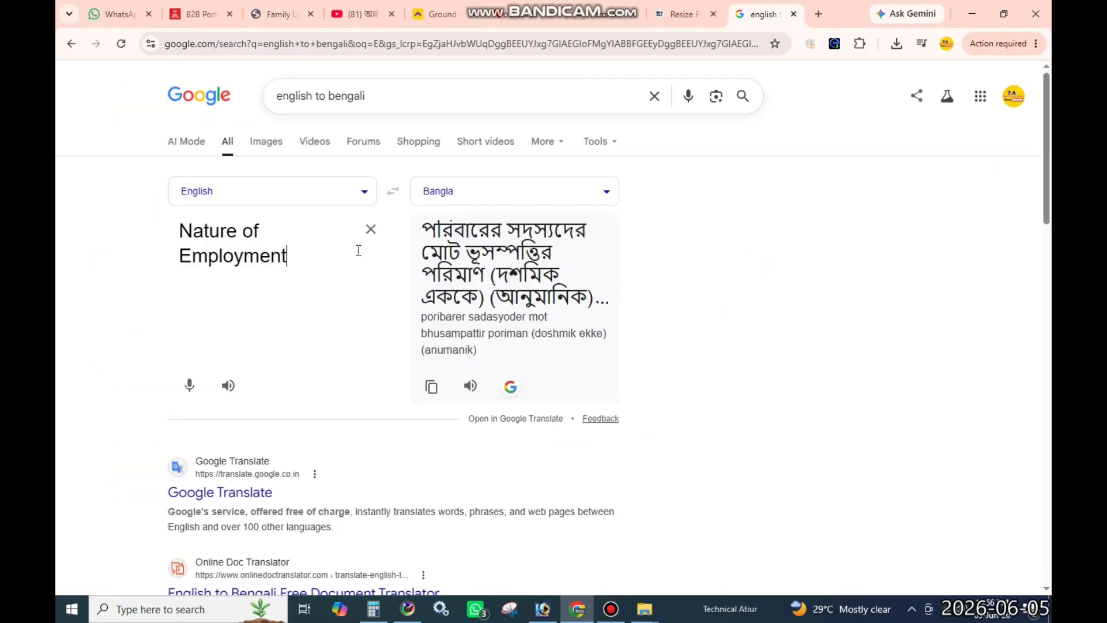
click(280, 14)
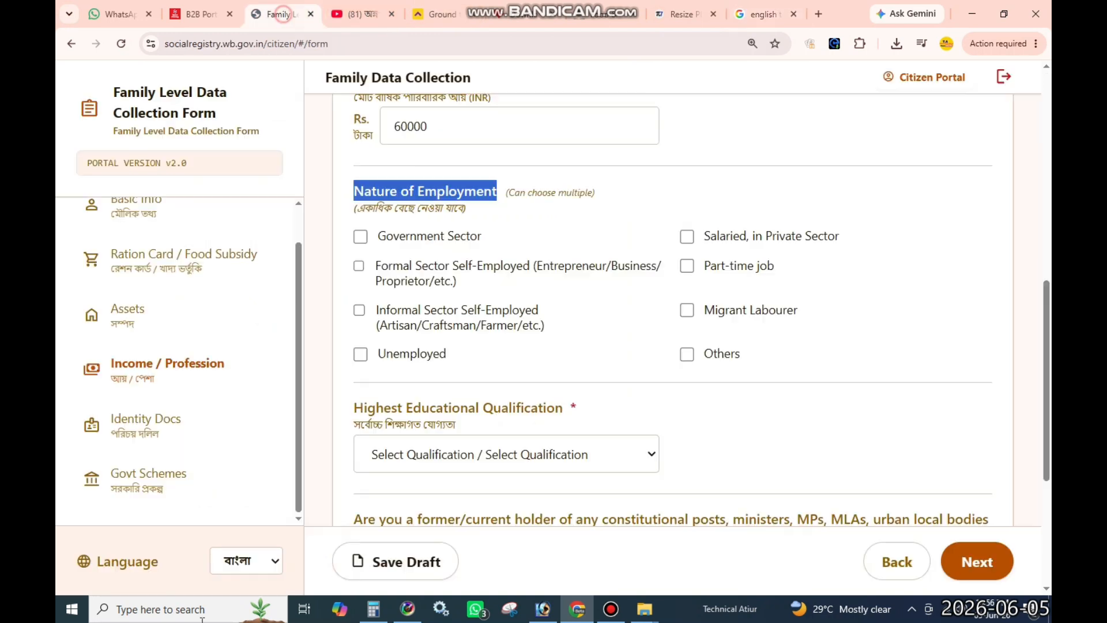
click(673, 195)
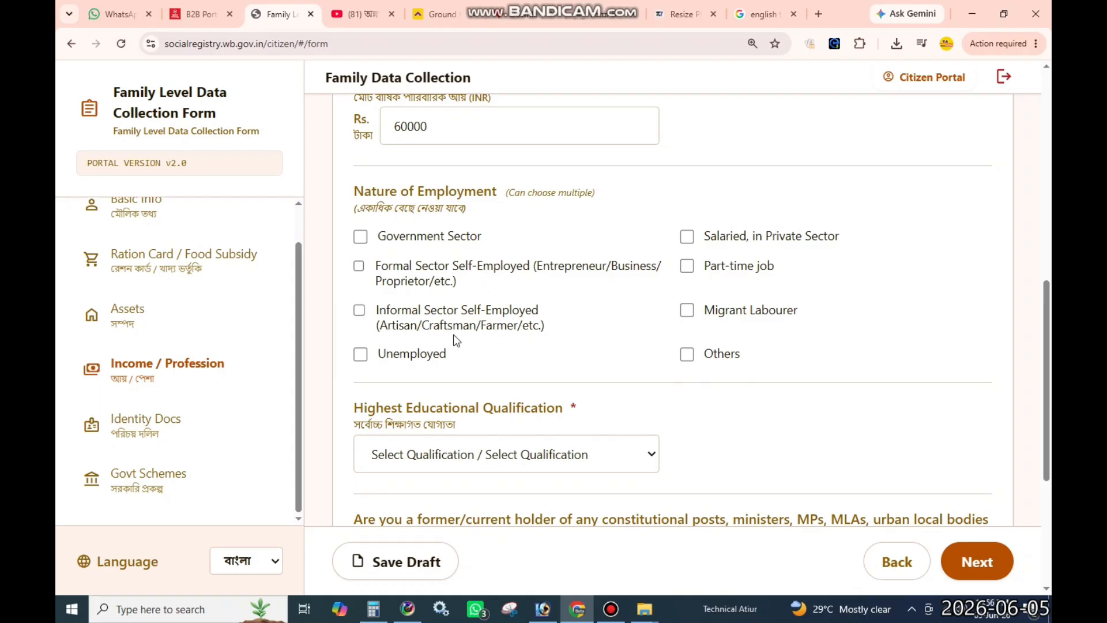
Step: Translate the Formal and Informal Sector labels, then select Informal Sector Self-Employed
drag(382, 267, 461, 288)
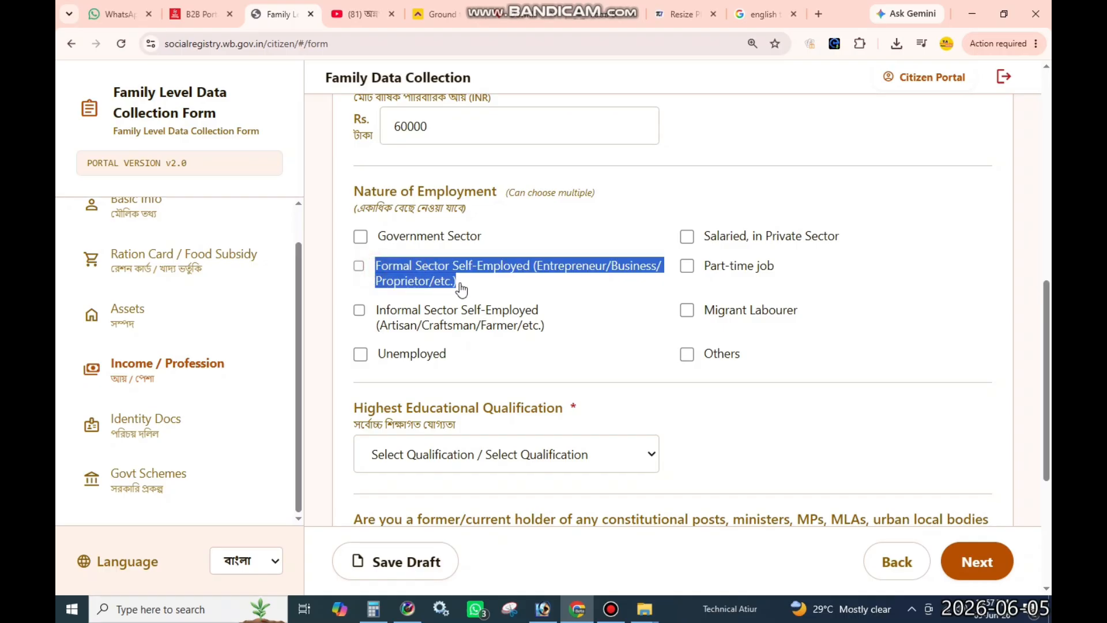
key(ctrl+c)
click(764, 14)
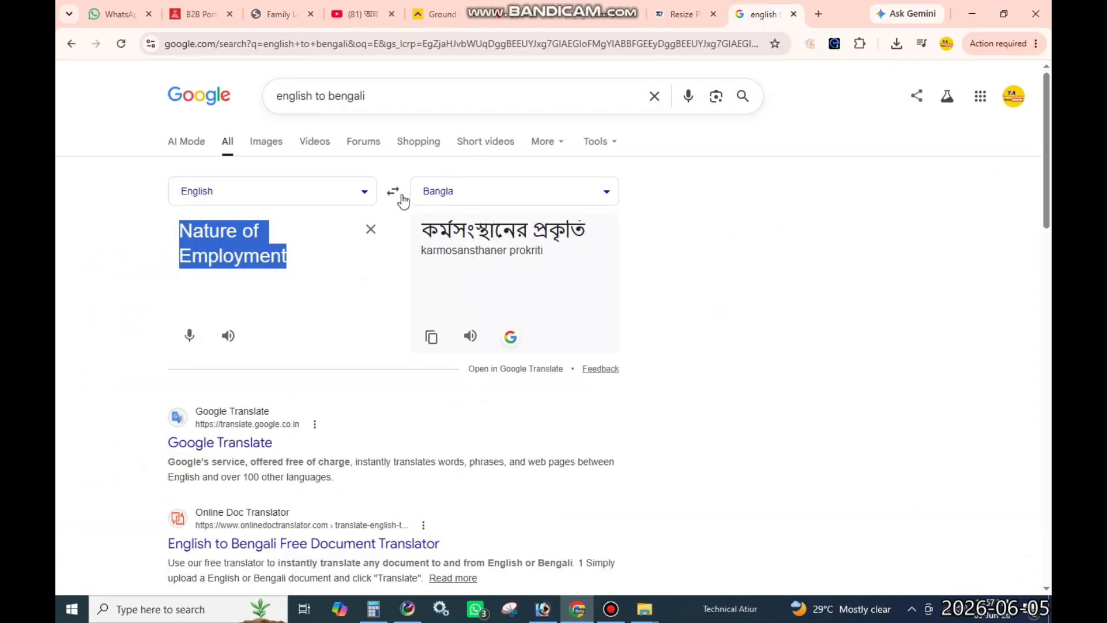
key(ctrl+v)
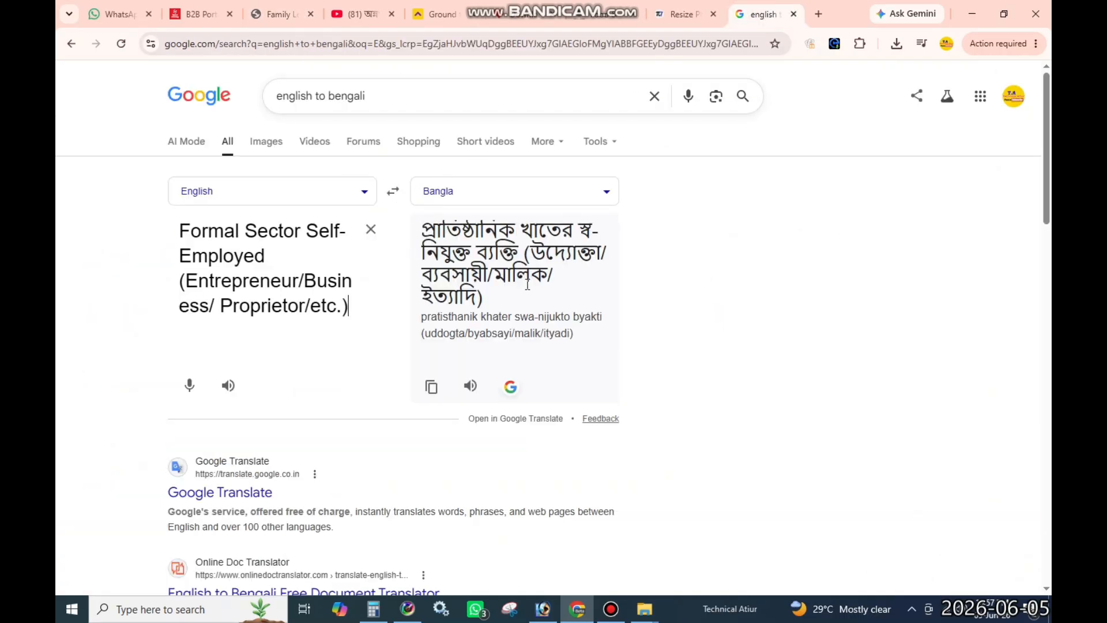
click(277, 14)
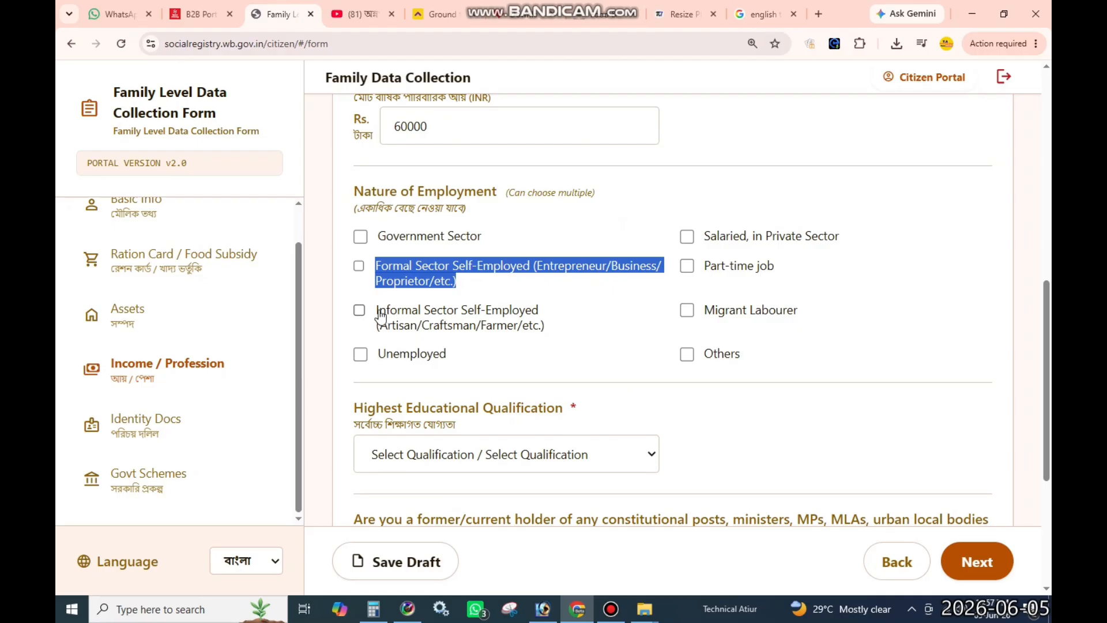
drag(377, 311, 546, 335)
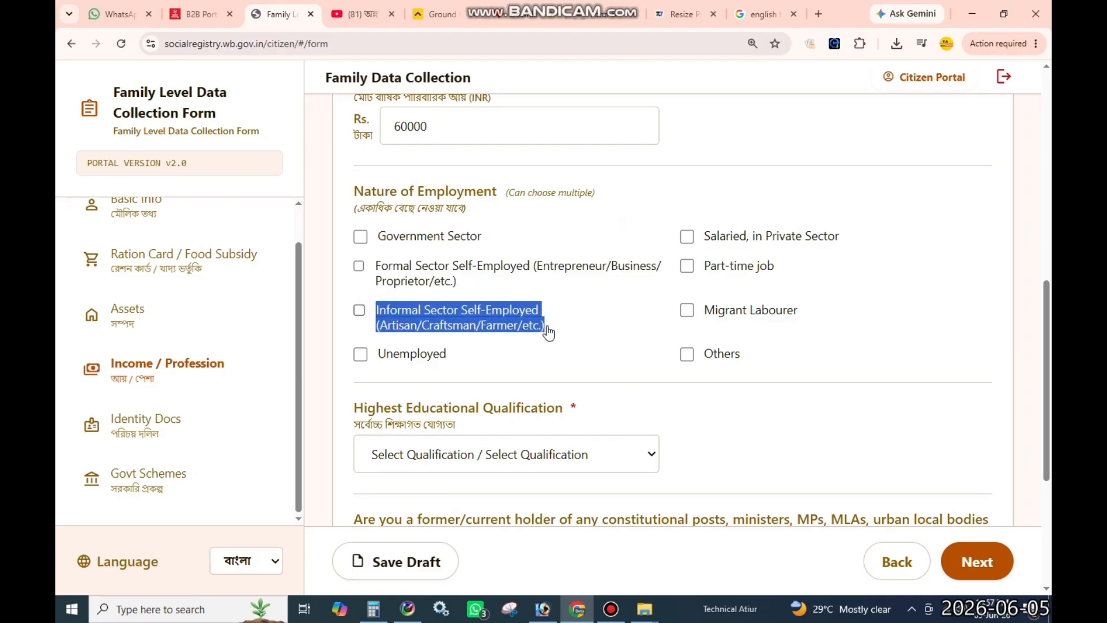
key(ctrl+c)
click(764, 13)
key(ctrl+v)
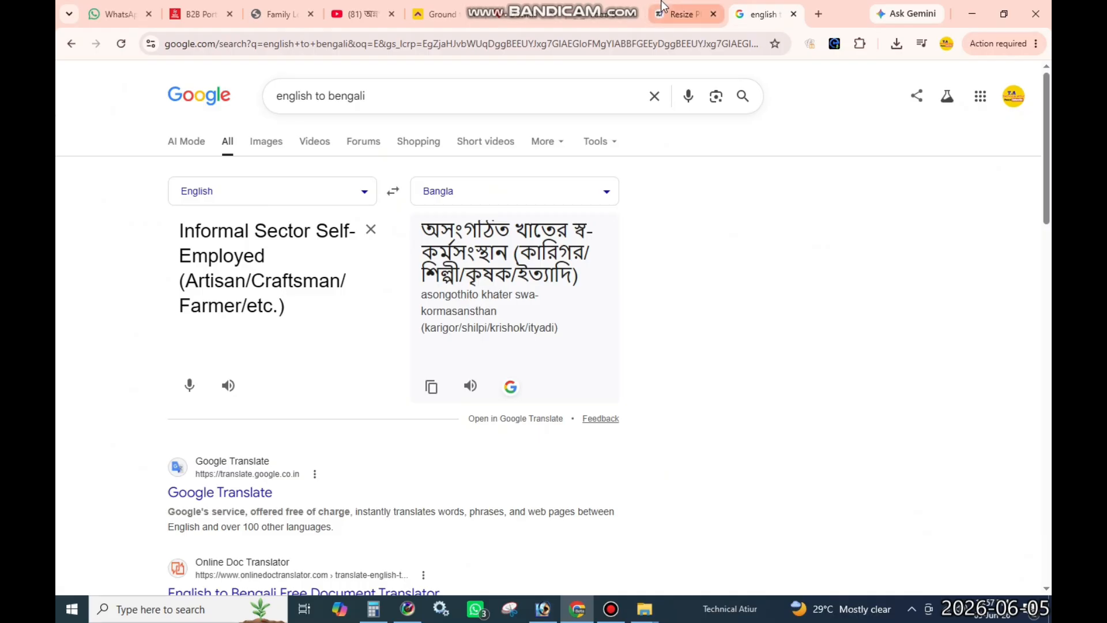
click(277, 14)
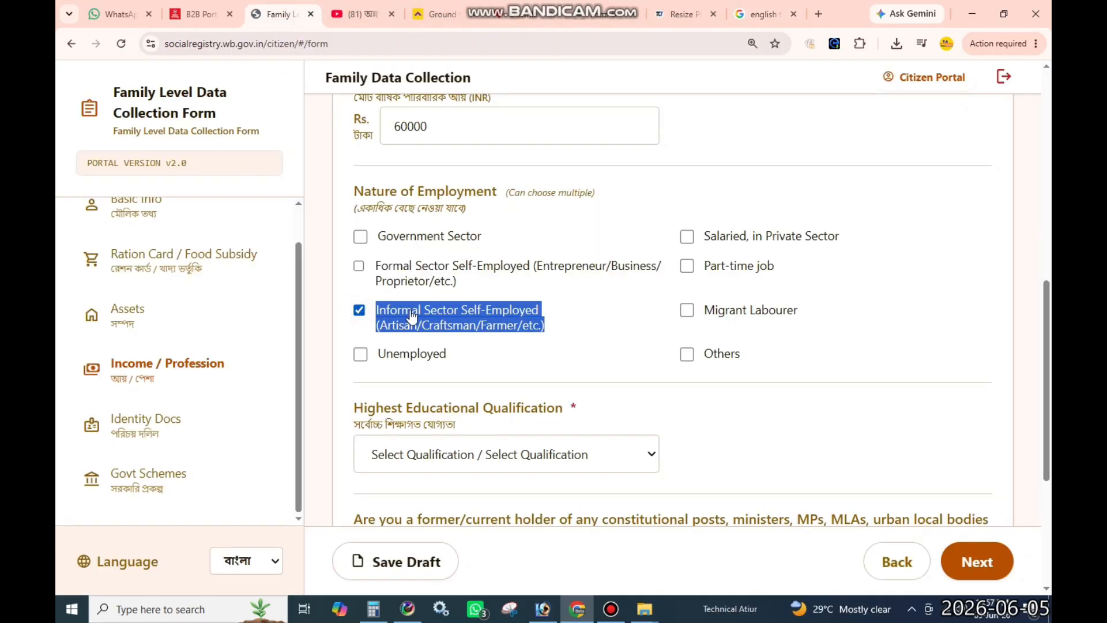
click(359, 311)
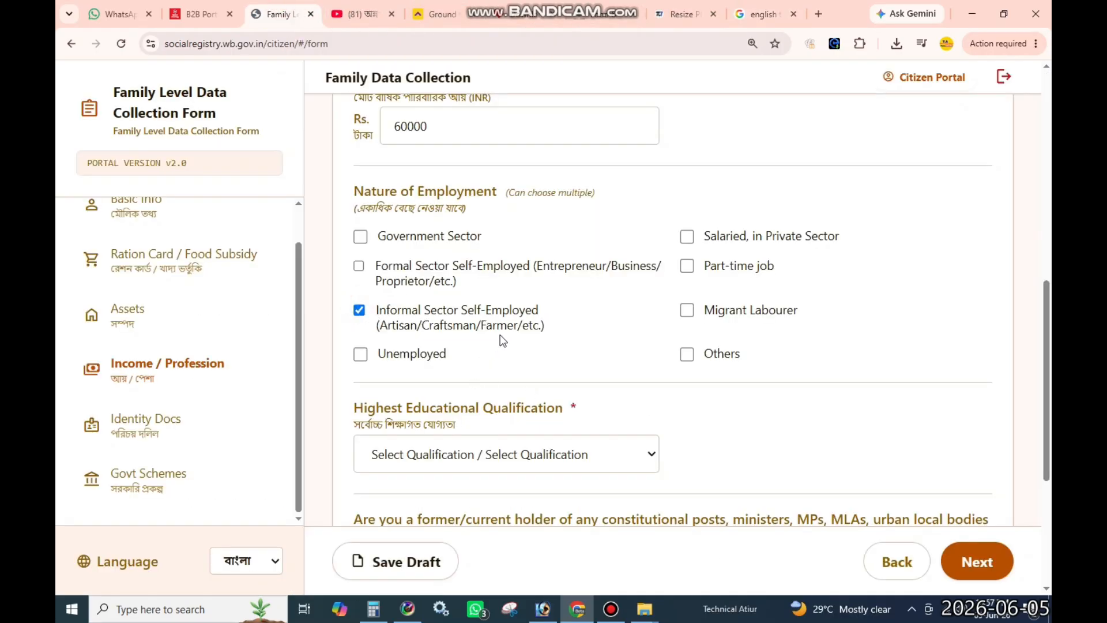
Step: Set Highest Educational Qualification to Illiterate
scroll(501, 340, down, 3)
drag(359, 286, 456, 289)
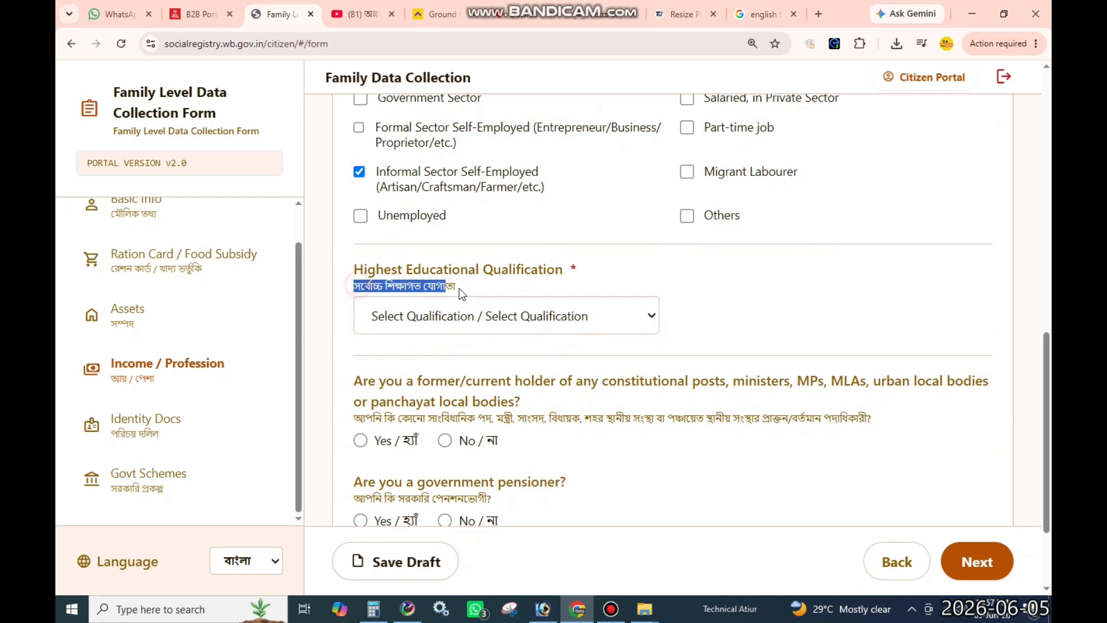
click(454, 319)
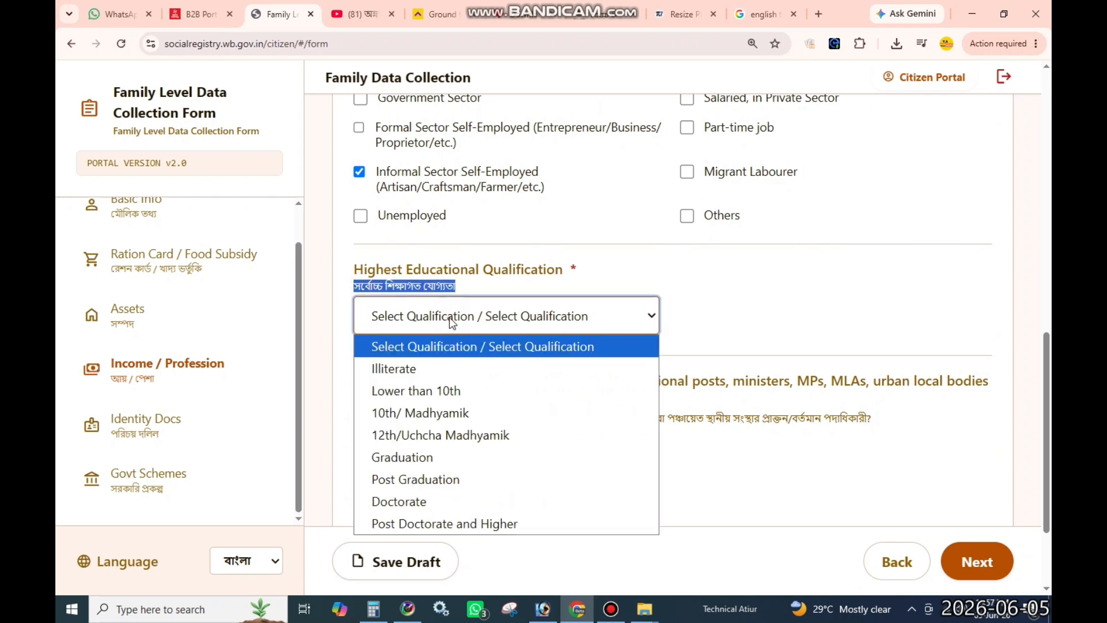
click(441, 369)
click(546, 323)
click(470, 391)
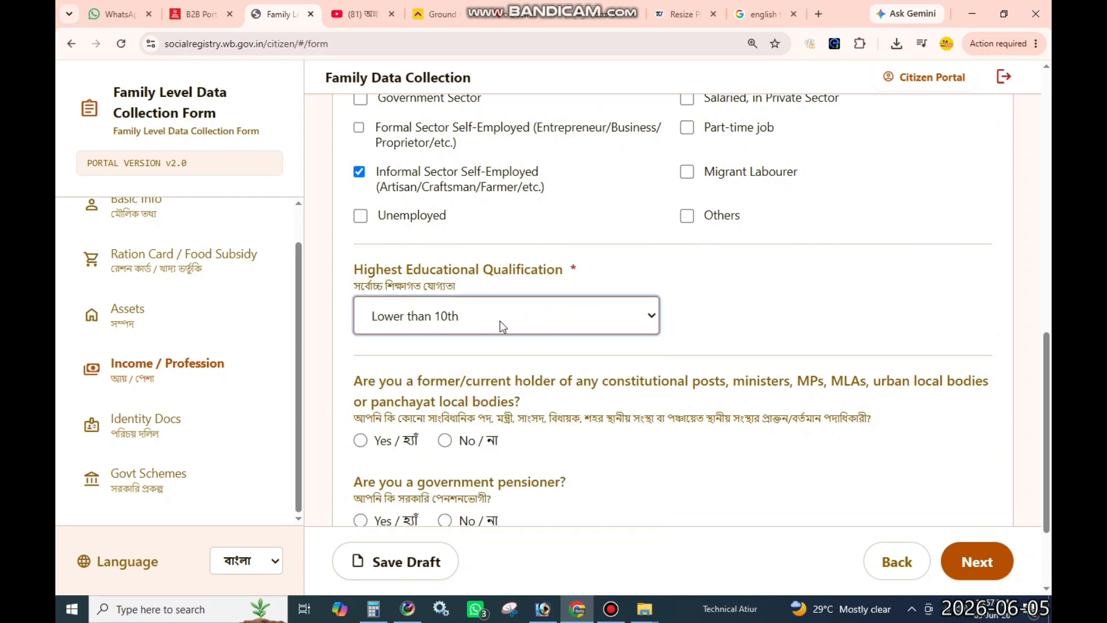
click(449, 321)
click(447, 368)
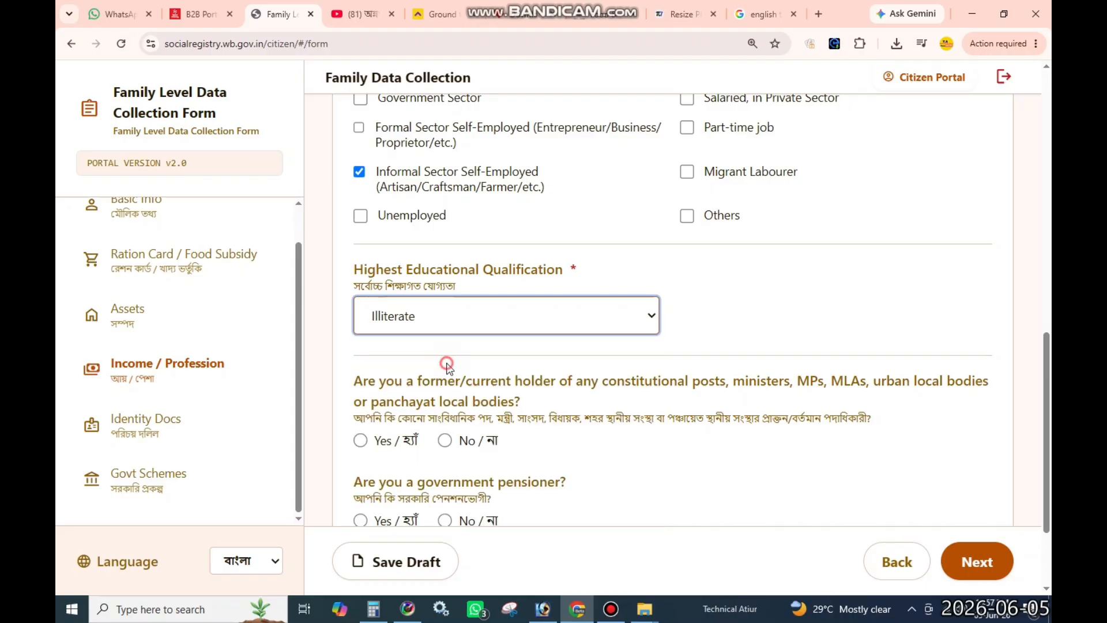
click(734, 288)
Step: Answer No to the constitutional posts, pensioner and GST questions, save the draft, and continue to Identity Docs
scroll(589, 303, down, 1)
scroll(521, 350, down, 1)
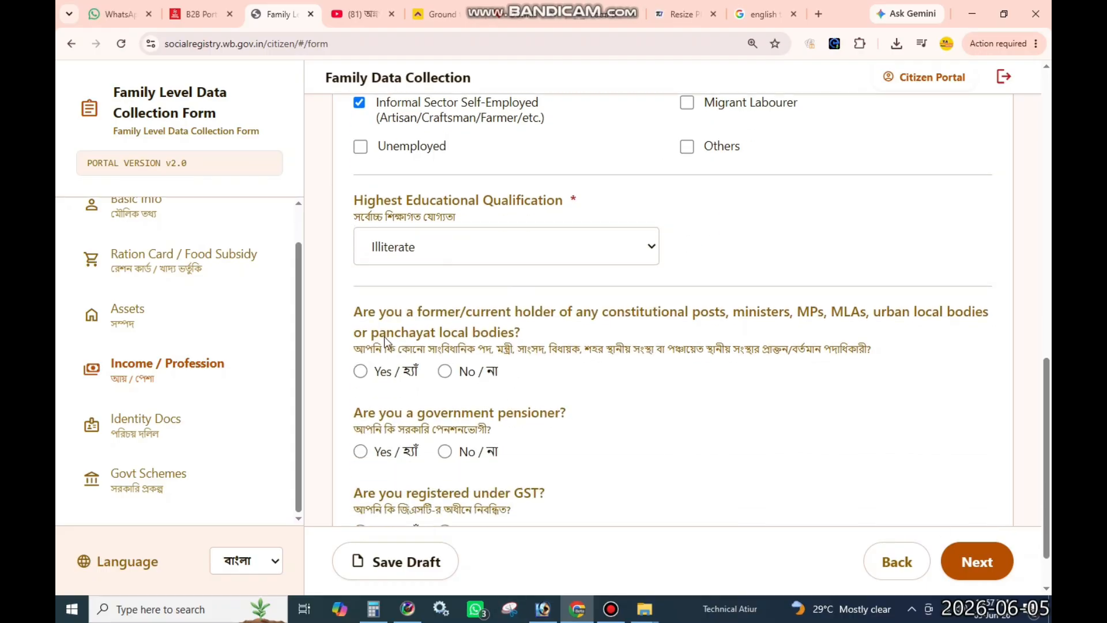
scroll(472, 219, down, 2)
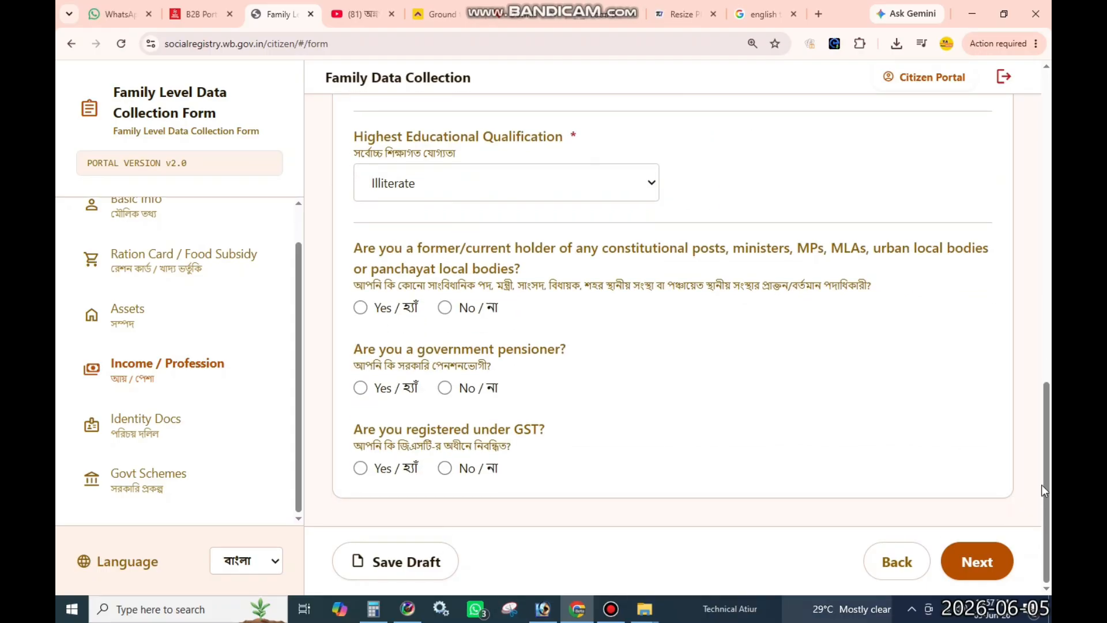
drag(354, 287, 471, 302)
click(447, 310)
click(531, 290)
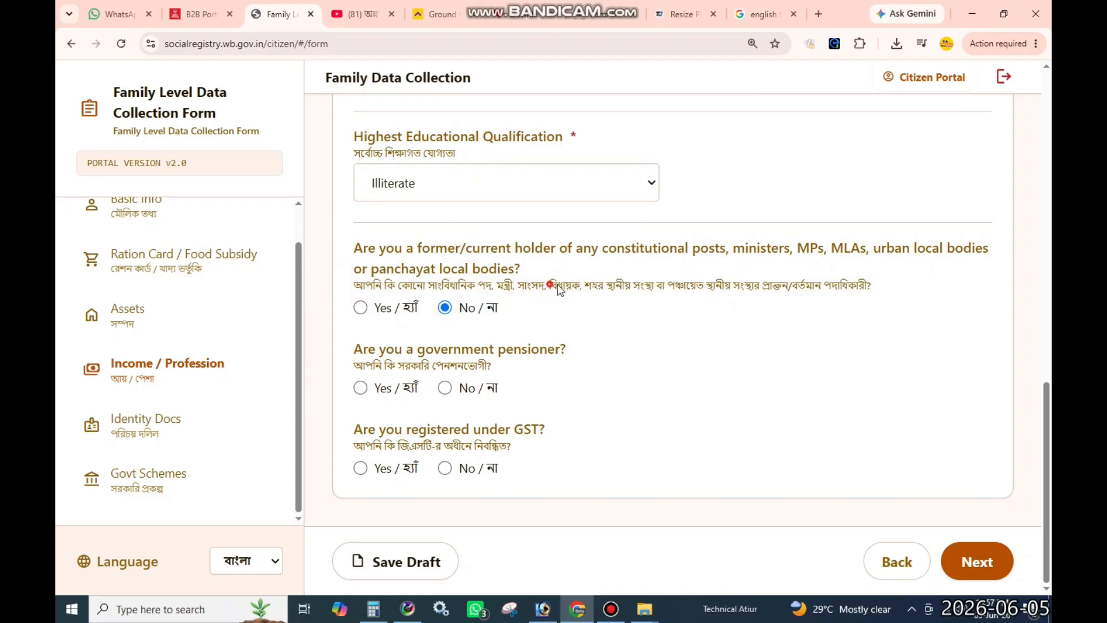
drag(552, 289, 927, 306)
click(914, 291)
drag(847, 243, 870, 248)
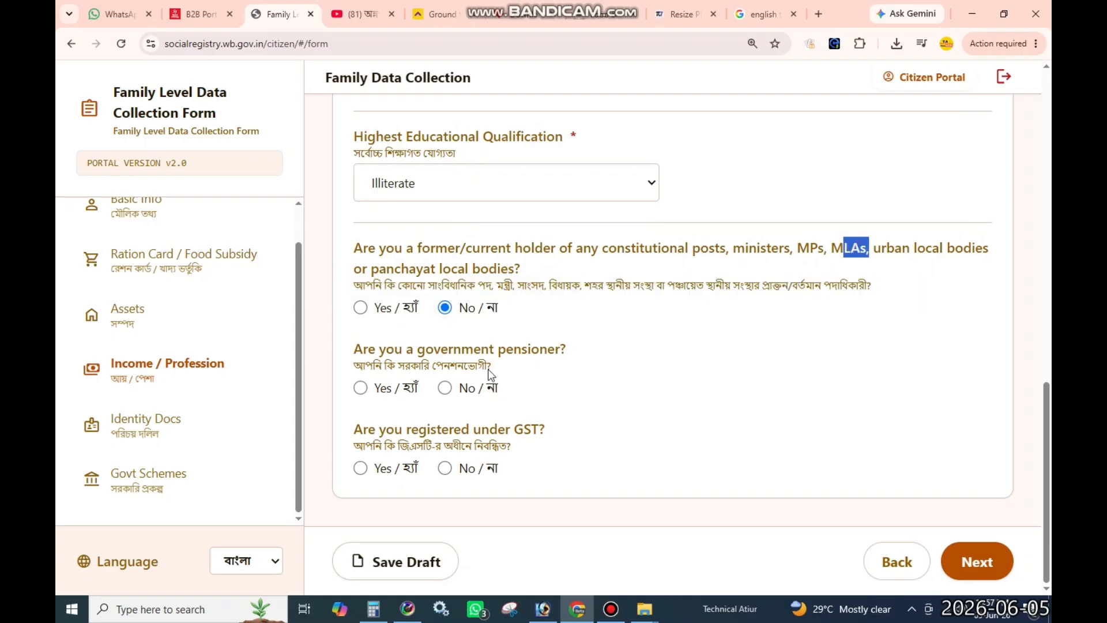
drag(363, 368, 531, 361)
click(446, 388)
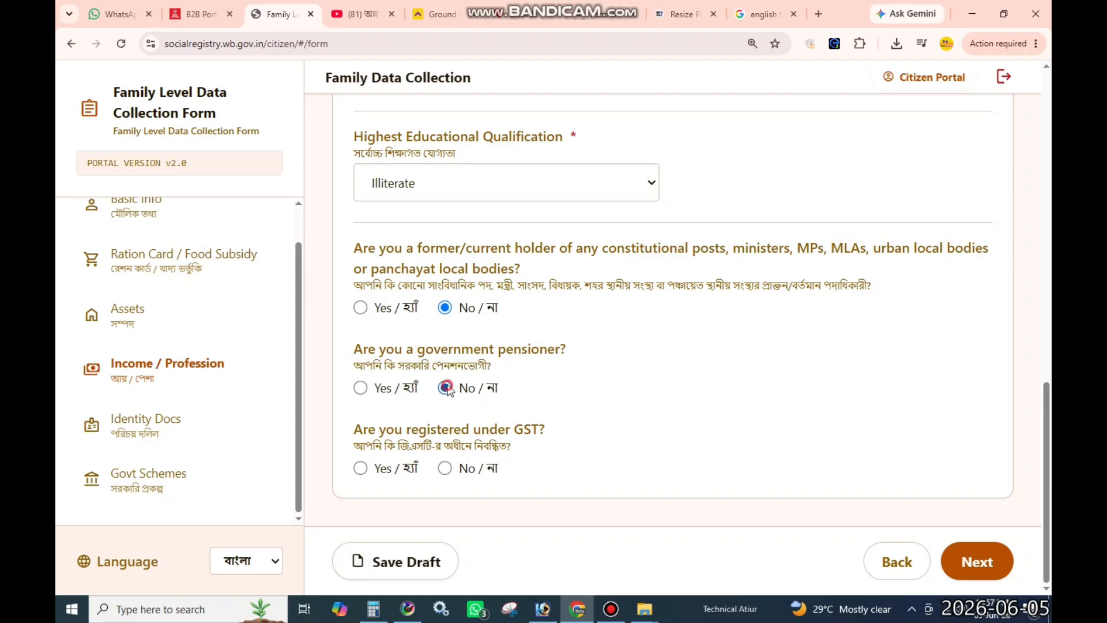
drag(350, 444, 519, 452)
click(444, 467)
click(398, 561)
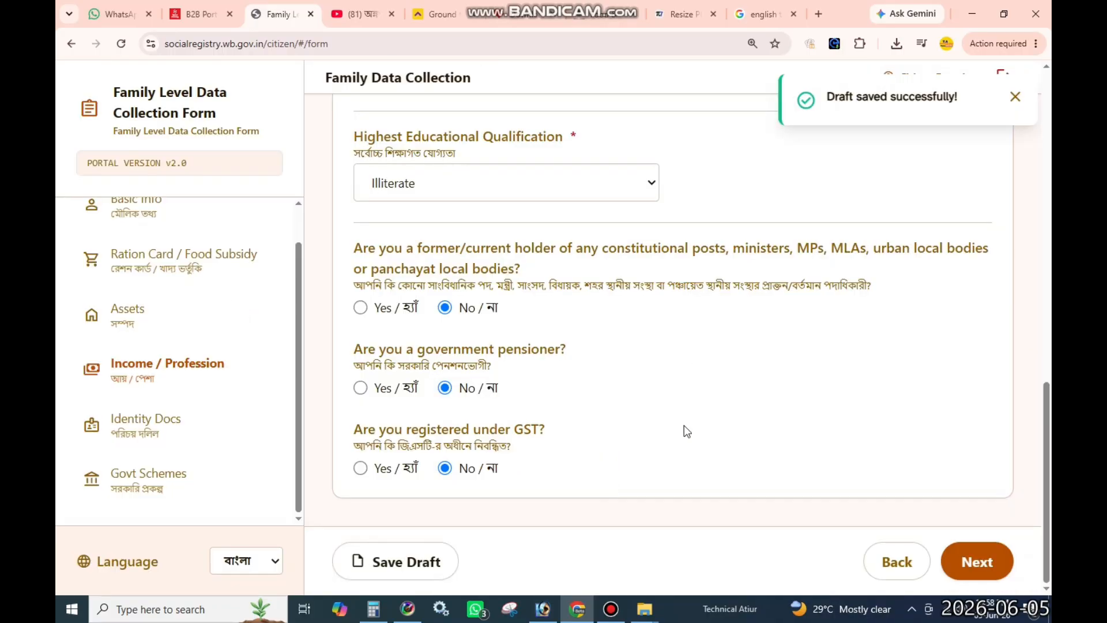
click(987, 566)
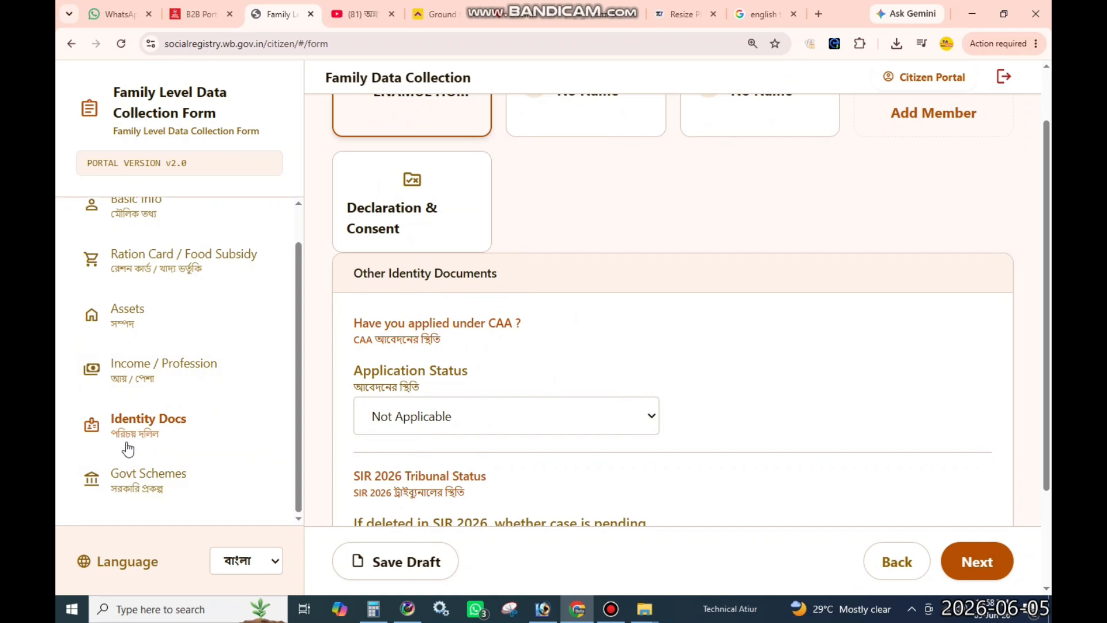
Step: Keep the CAA application status on Not Applicable
scroll(404, 323, down, 1)
drag(353, 270, 450, 281)
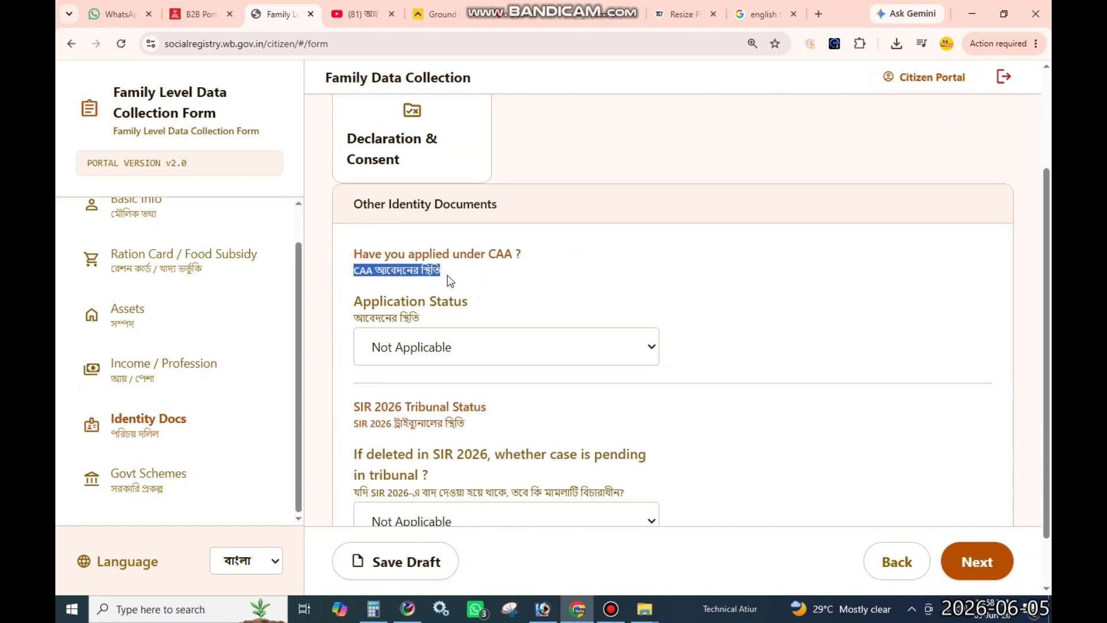
click(450, 281)
scroll(541, 254, down, 1)
drag(354, 255, 440, 252)
click(444, 292)
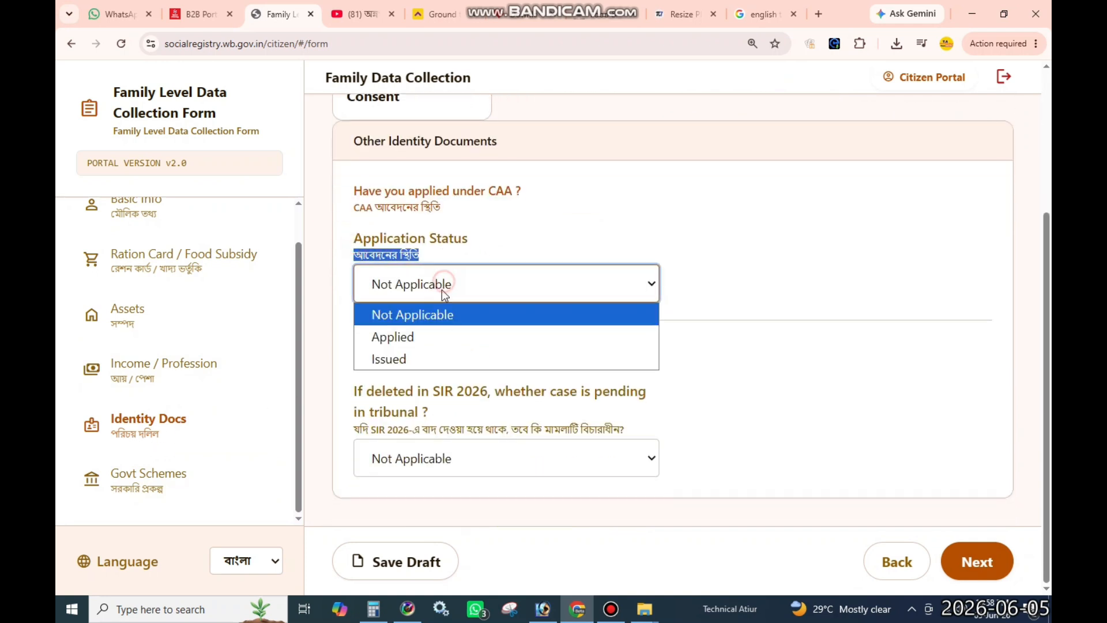
click(413, 337)
click(425, 285)
click(404, 359)
click(427, 283)
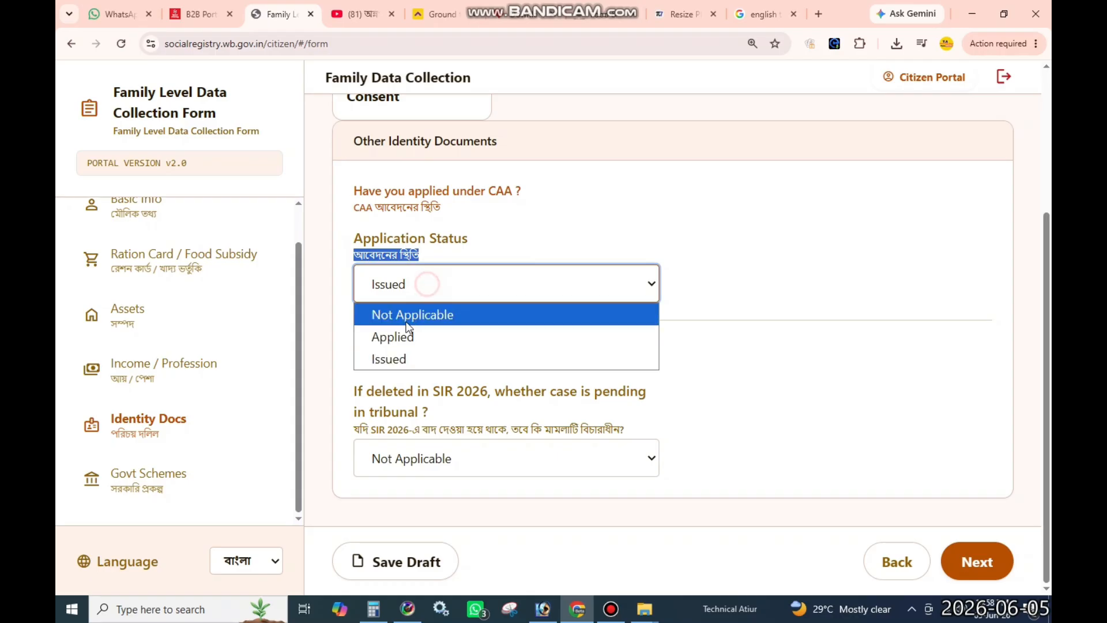
click(427, 317)
click(553, 236)
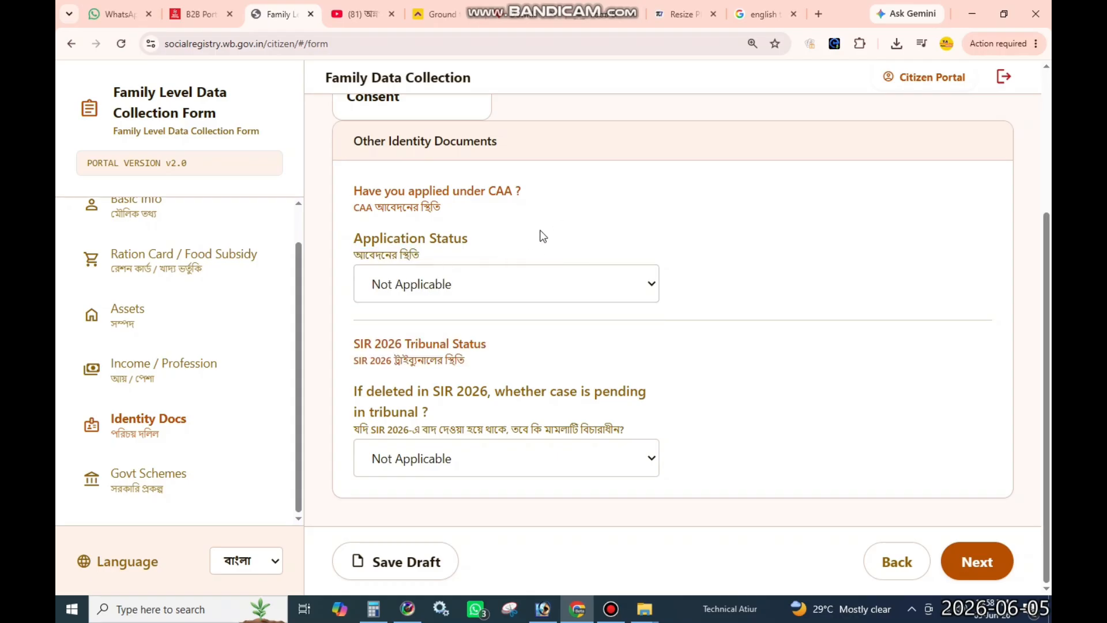
Step: Keep the SIR 2026 tribunal answer on Not Applicable and save the draft
drag(353, 341, 477, 362)
click(512, 353)
click(454, 457)
click(428, 510)
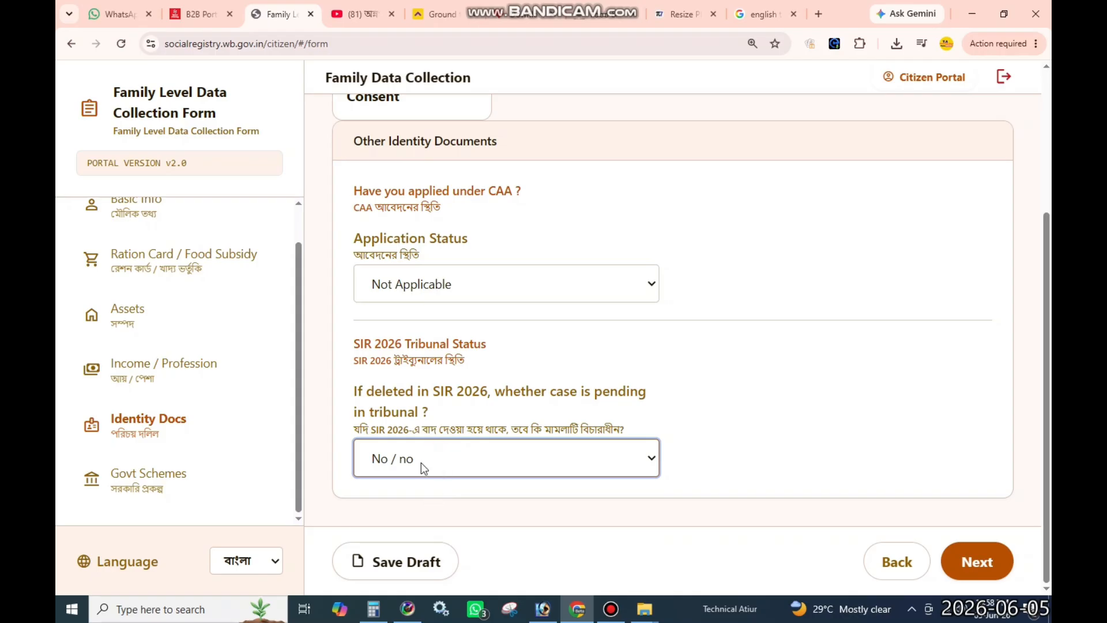
click(421, 463)
click(414, 530)
click(698, 397)
click(755, 397)
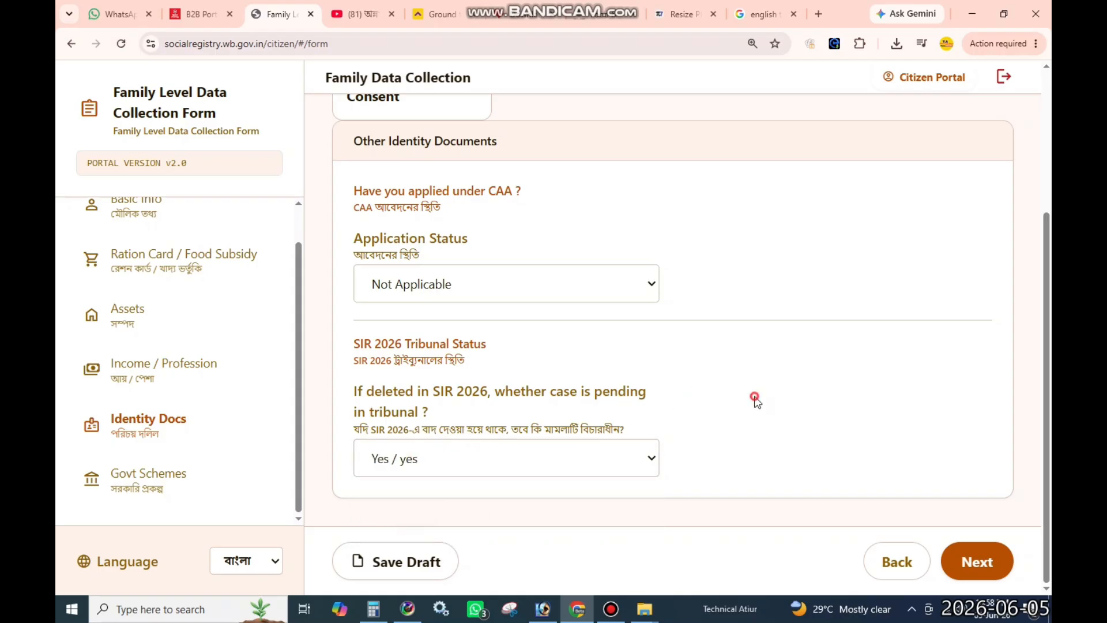
click(512, 463)
click(404, 487)
click(757, 421)
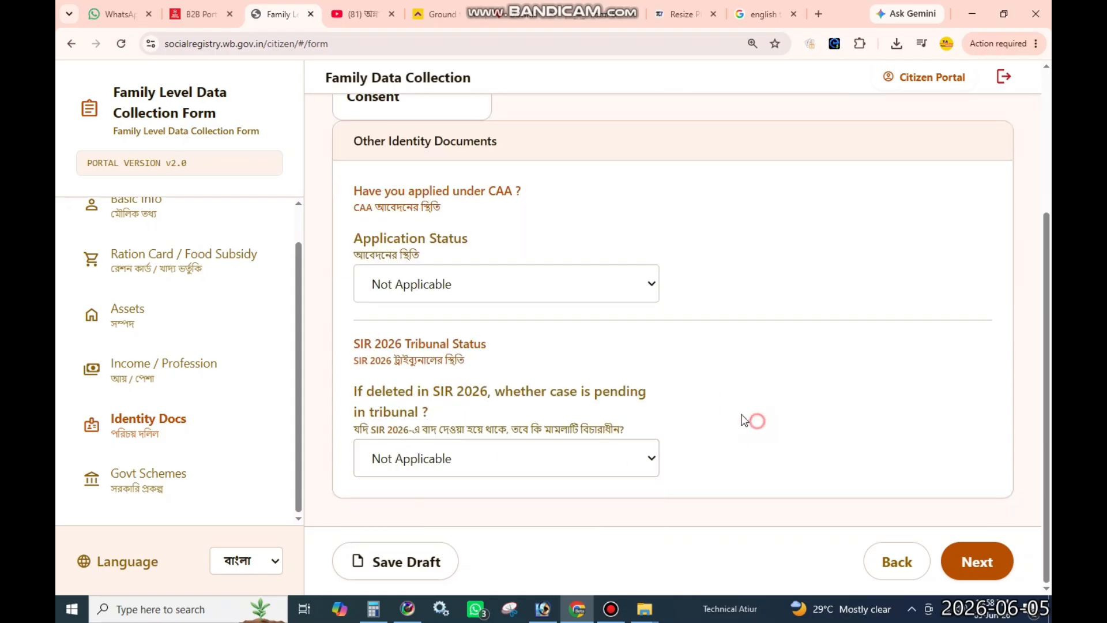
drag(356, 428, 607, 441)
click(695, 414)
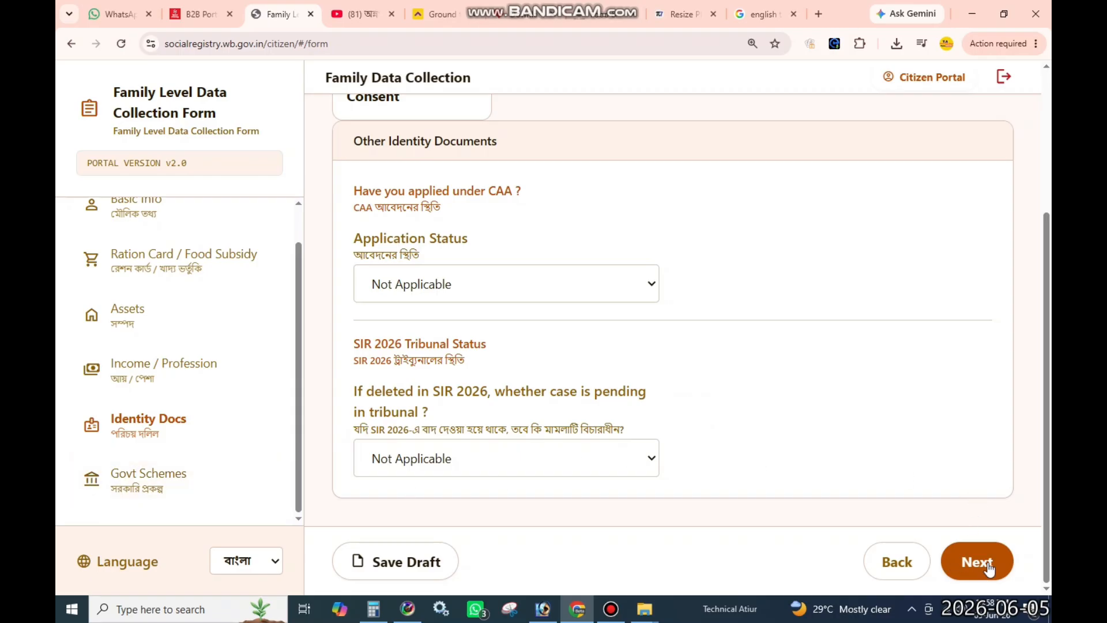
click(383, 562)
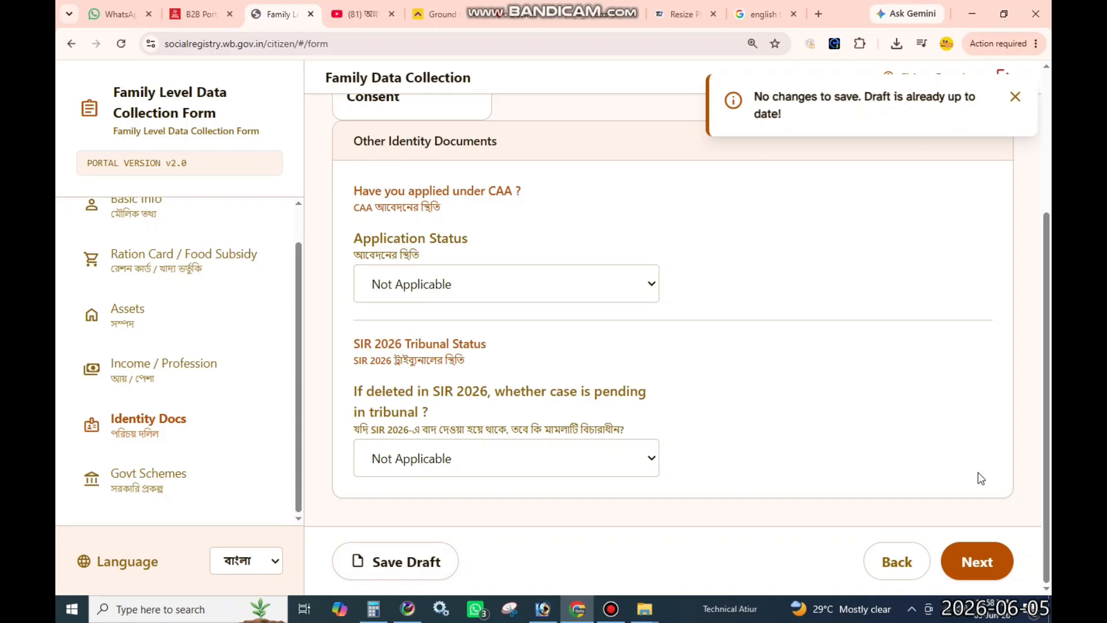
Step: On the Govt Schemes step, answer Yes to receiving DBT scheme benefits
click(976, 562)
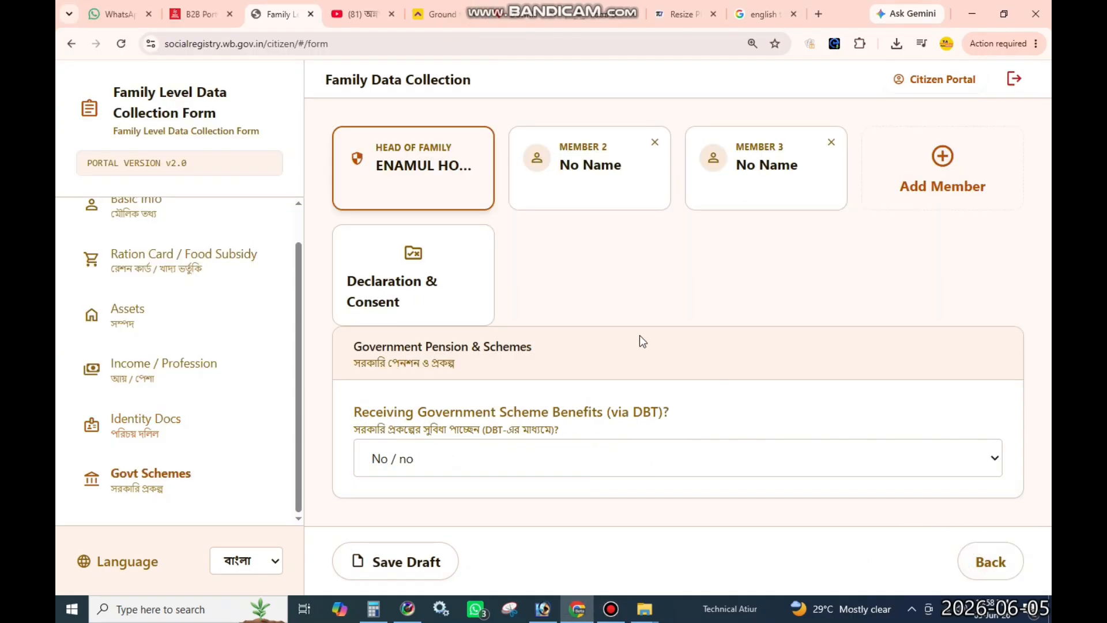
drag(350, 363, 476, 372)
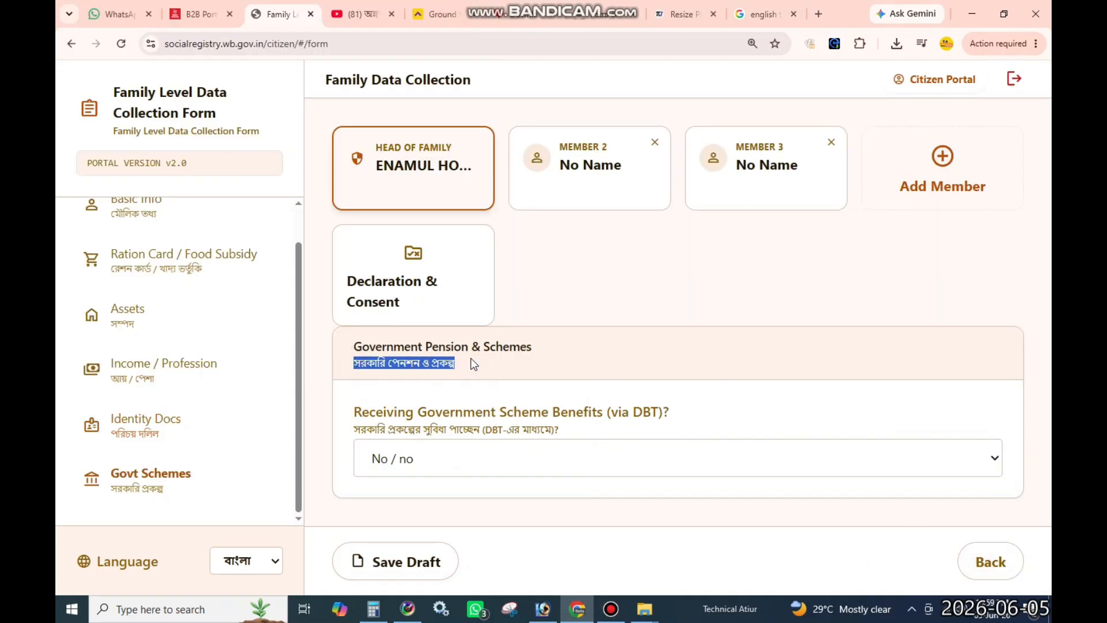
click(410, 462)
drag(356, 431, 571, 437)
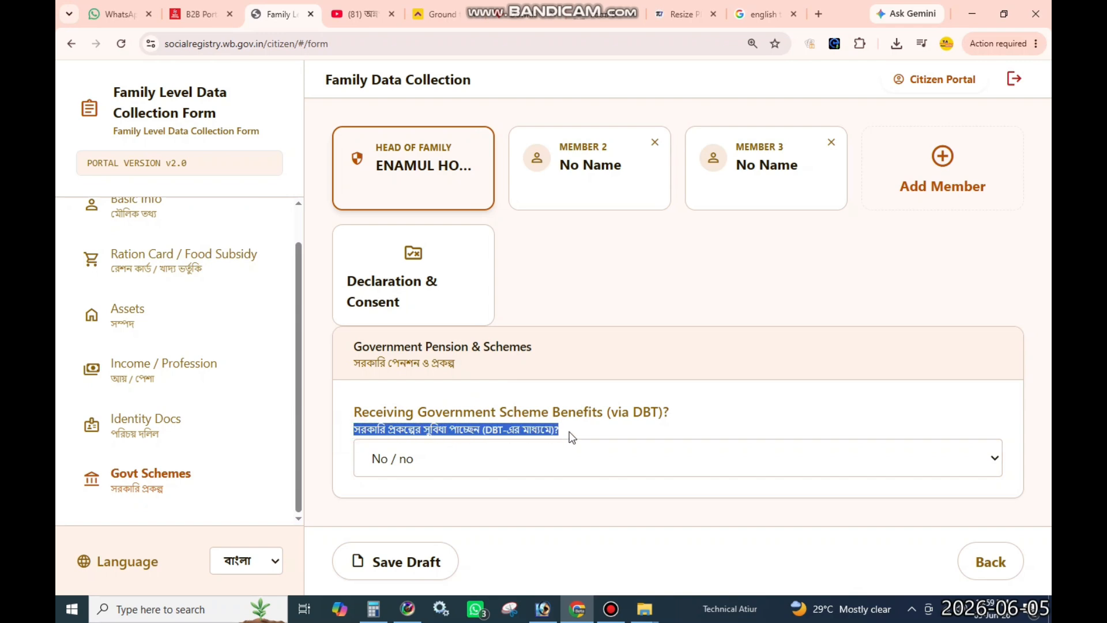
click(415, 470)
click(410, 512)
scroll(532, 334, down, 3)
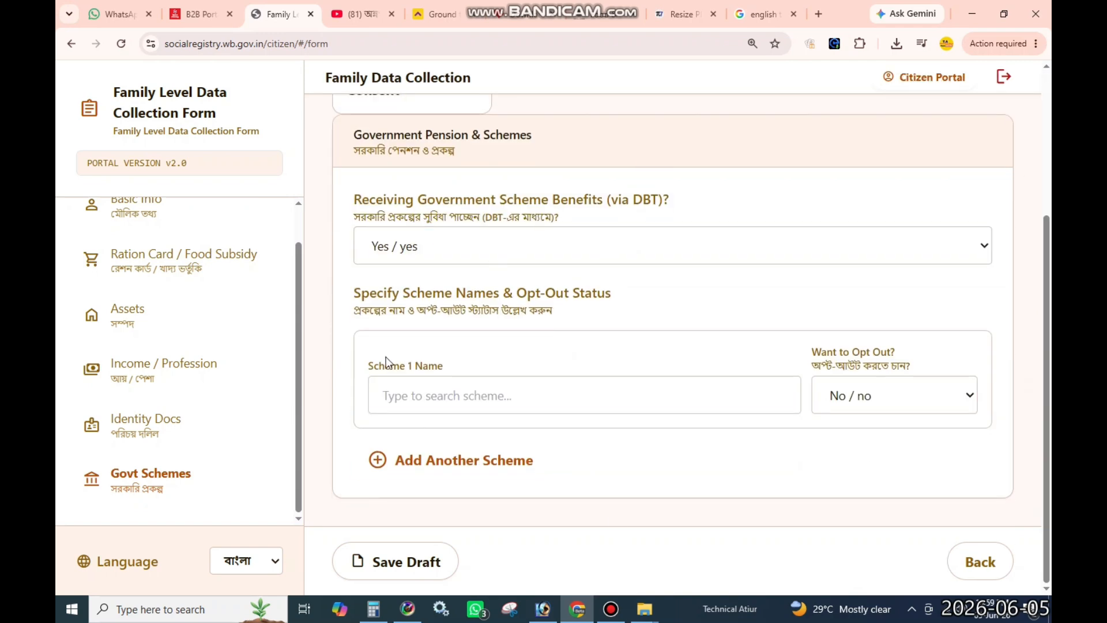
Step: Choose Financial Support to Krishak Bandhu (Assured Income) as Scheme 1
drag(386, 362, 469, 395)
click(584, 402)
text(PM)
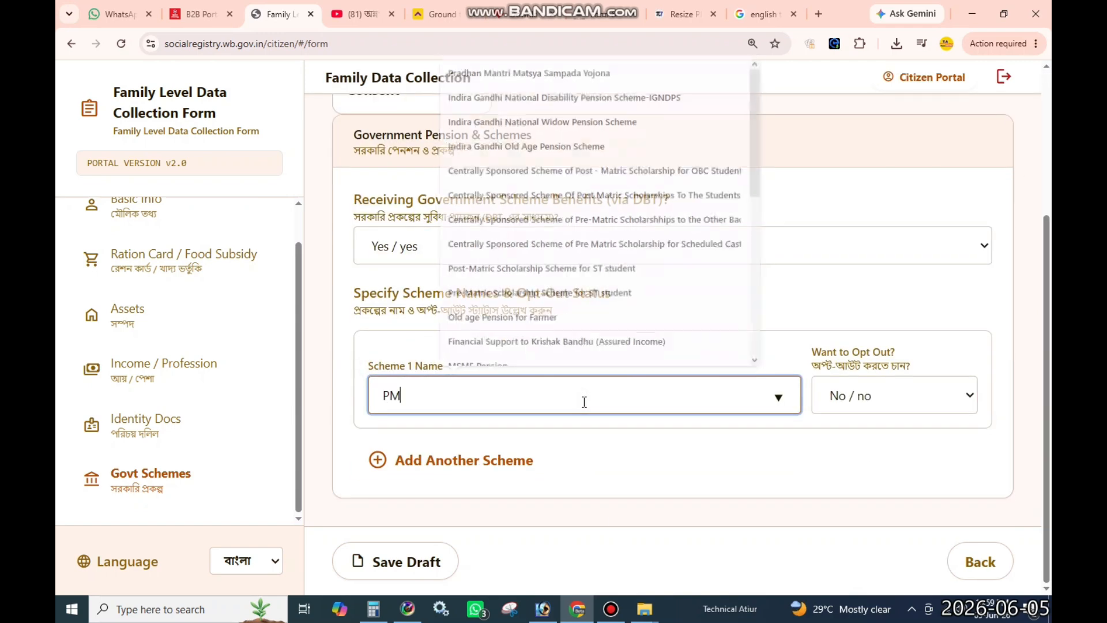
key(BackSpace)
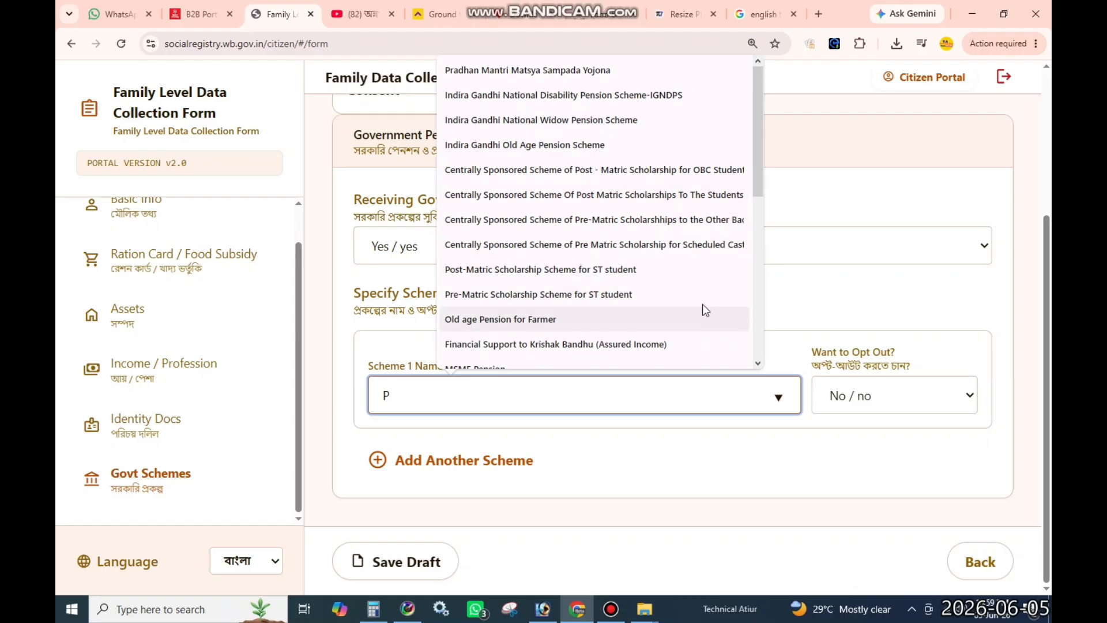
scroll(704, 309, down, 2)
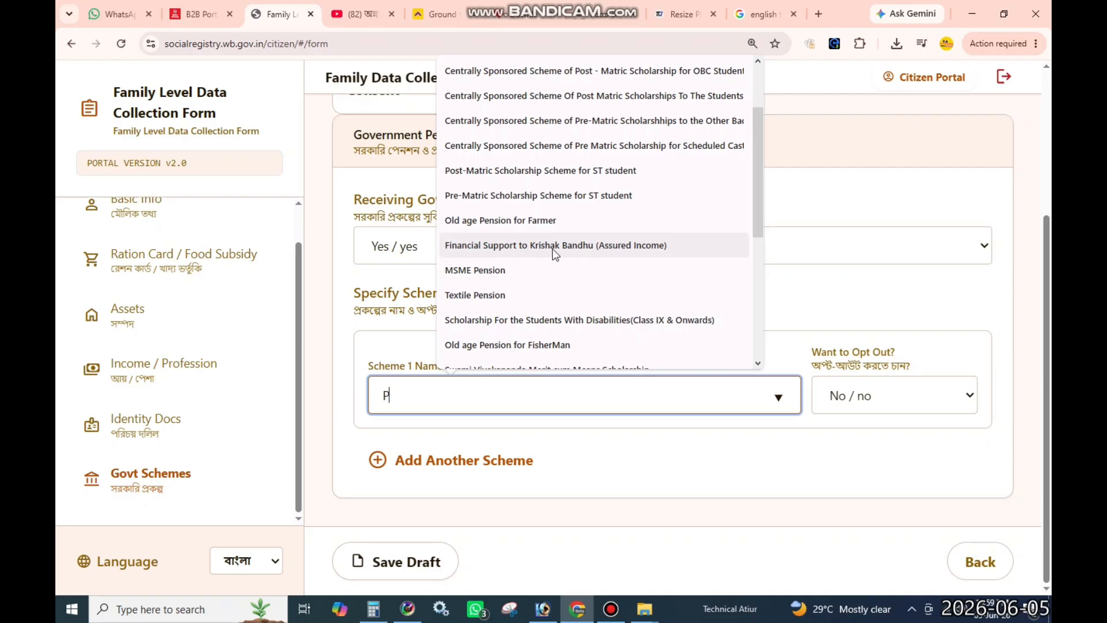
scroll(552, 248, down, 2)
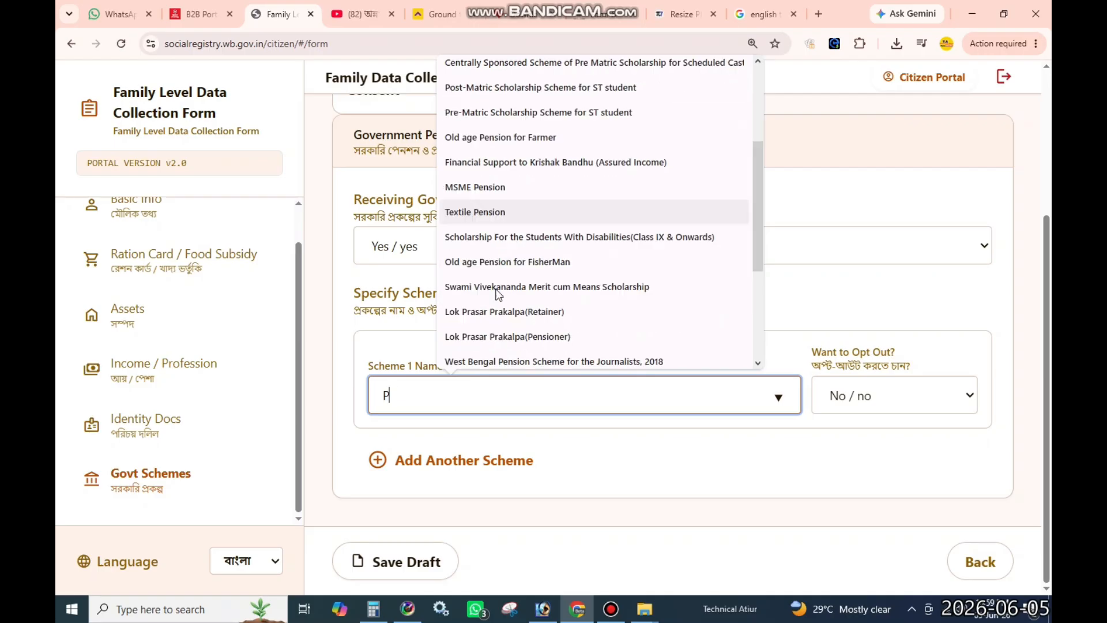
click(533, 173)
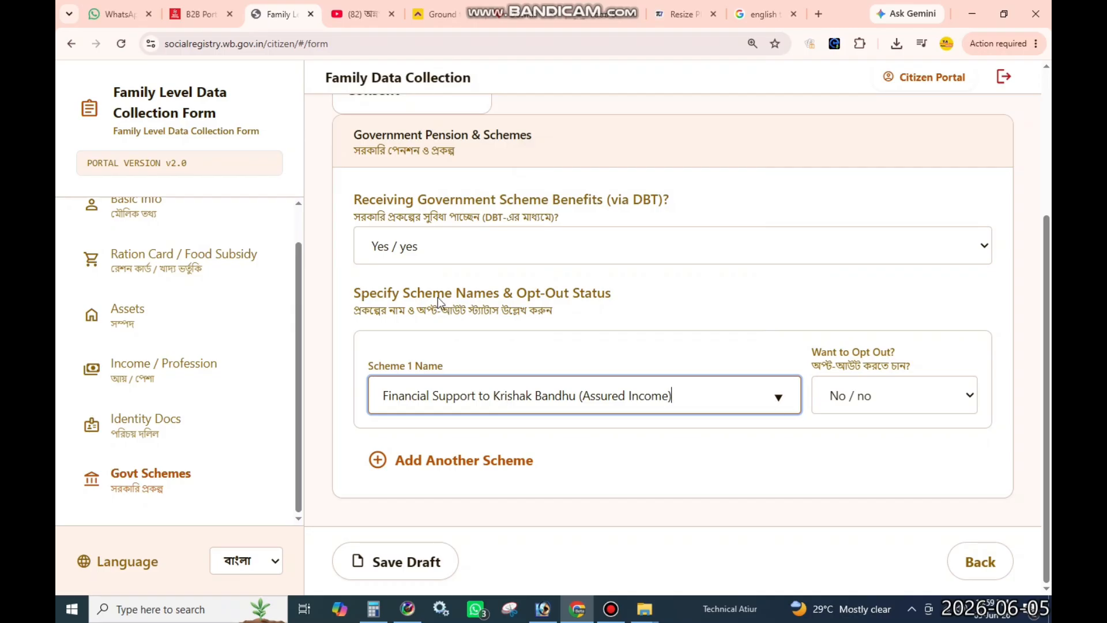
Step: Add a second scheme entry and pick PM-KISHAN as Scheme 2, opt-out left No
click(458, 460)
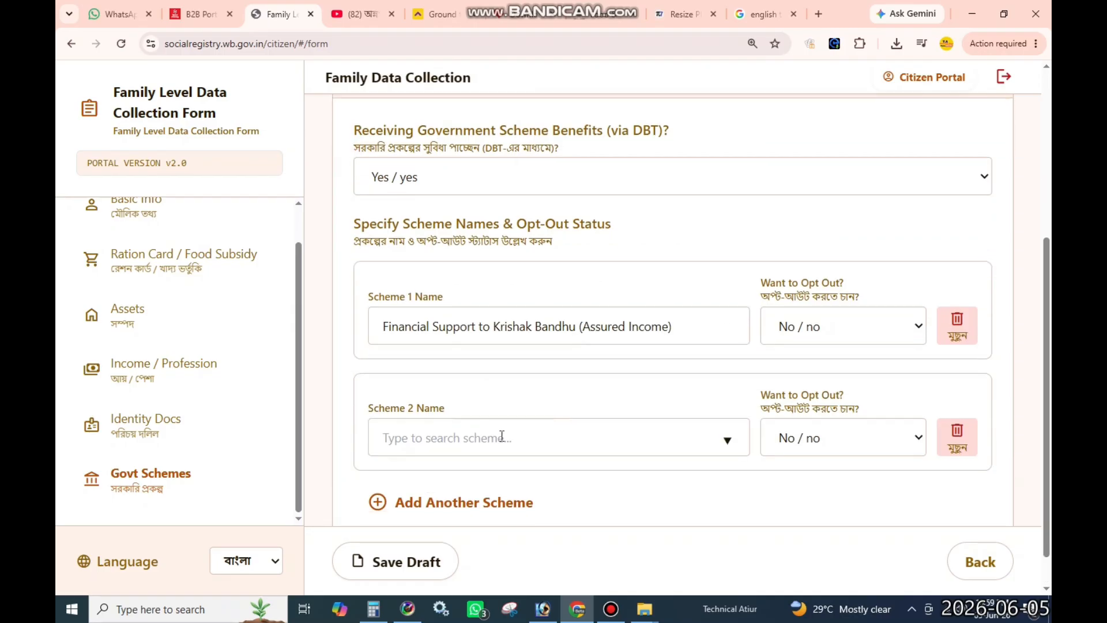
click(496, 438)
scroll(527, 351, down, 5)
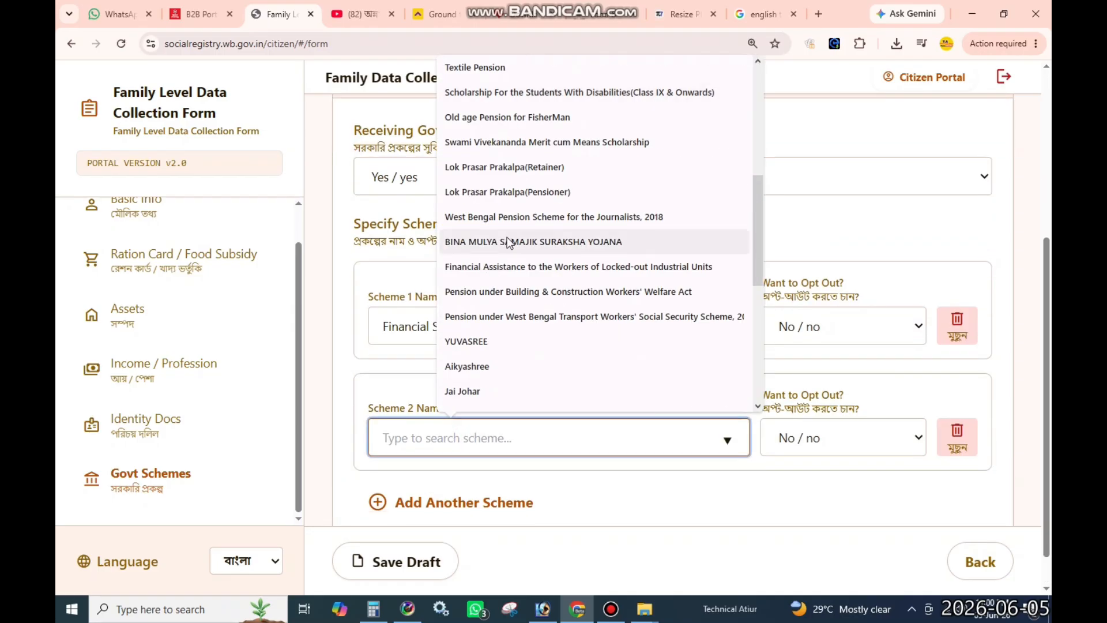
mouse_move(759, 248)
mouse_down()
mouse_move(755, 219)
mouse_move(758, 252)
mouse_up()
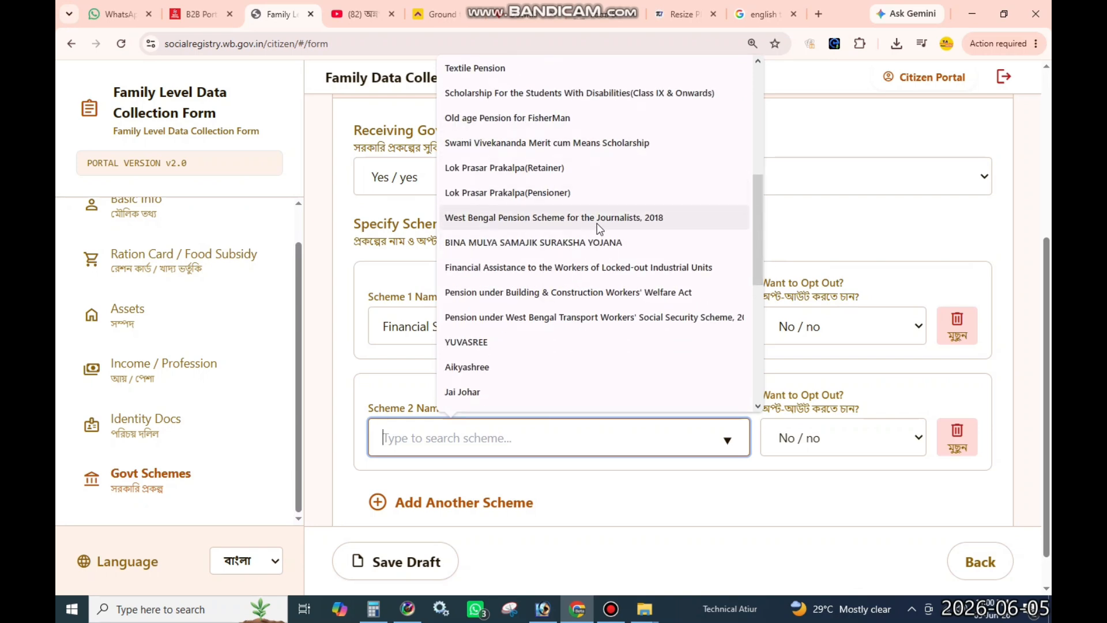
drag(755, 252, 756, 265)
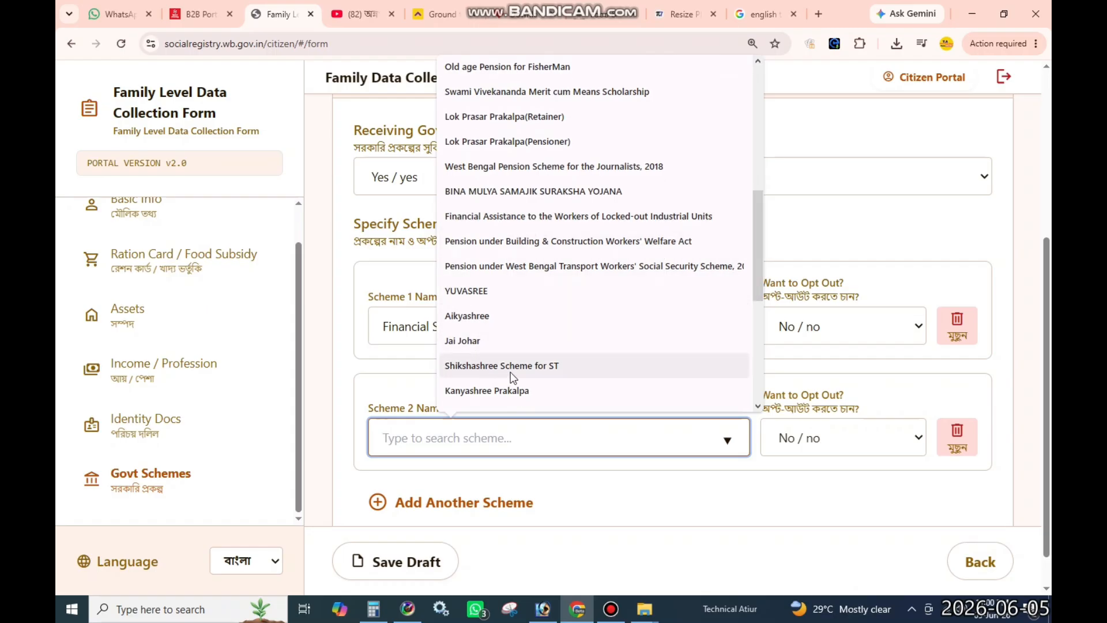
drag(757, 287, 759, 360)
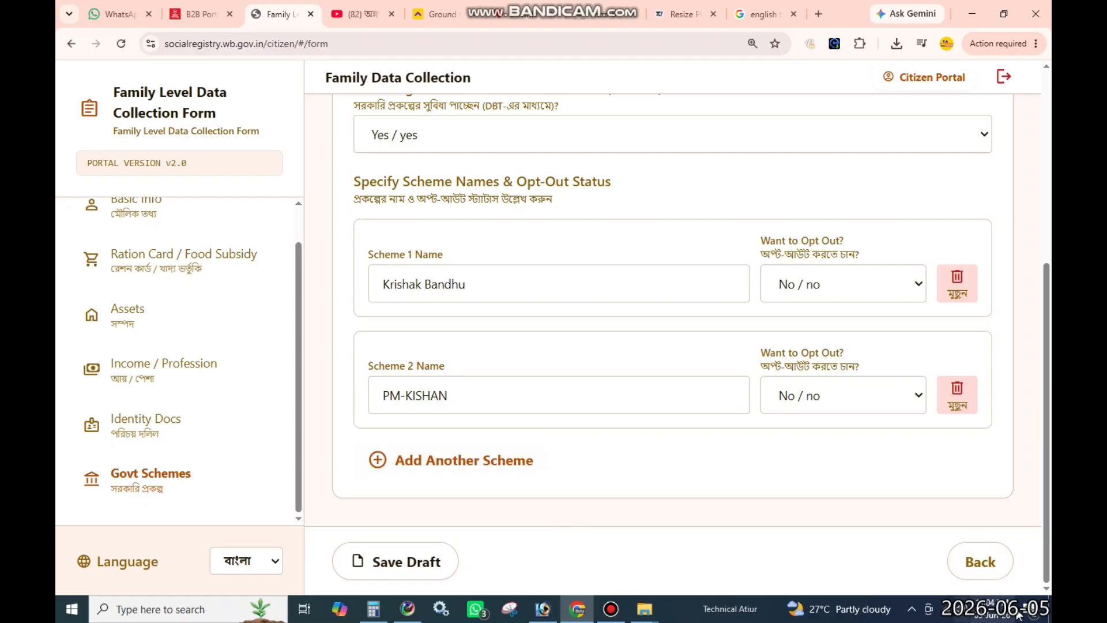
Step: Go back to Identity Docs and return to Govt Schemes to confirm both schemes
click(982, 570)
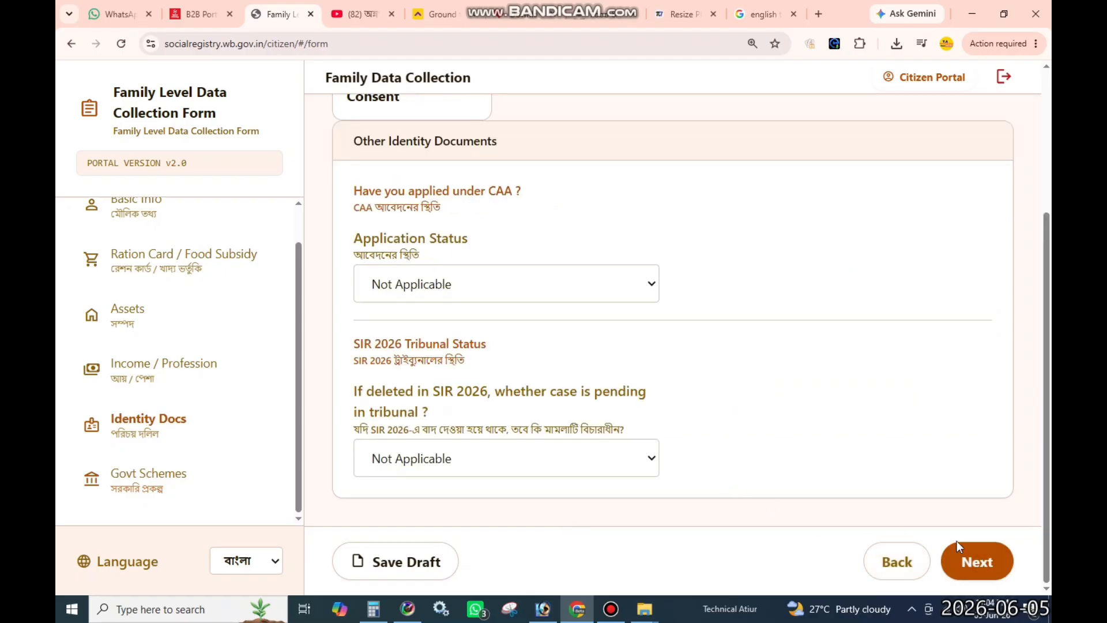
click(1001, 563)
scroll(578, 413, up, 3)
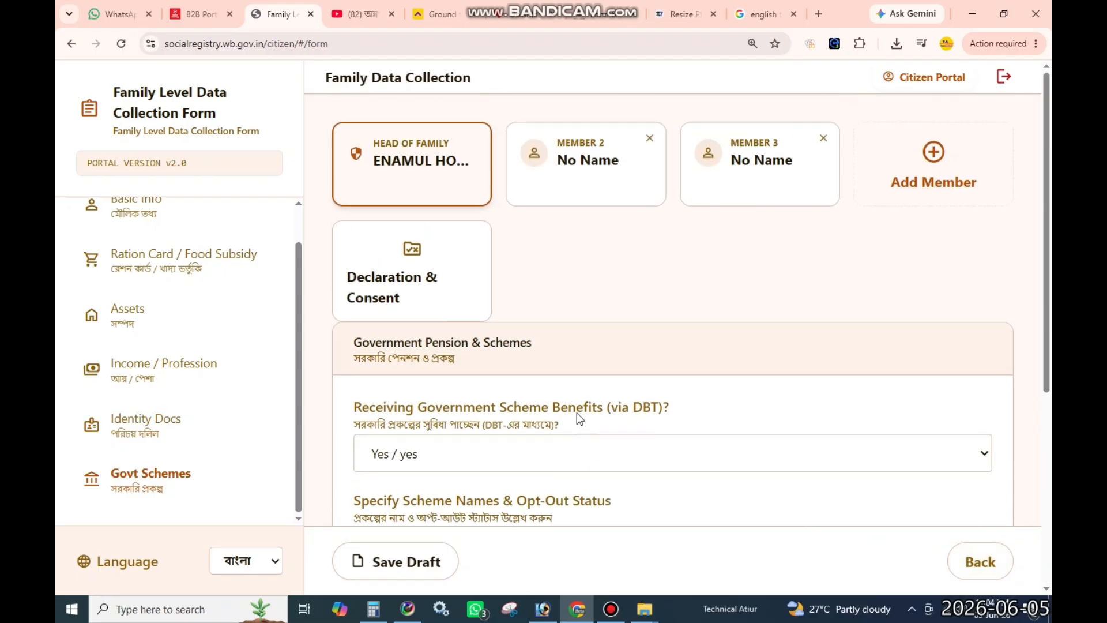
scroll(587, 269, down, 5)
scroll(577, 241, up, 5)
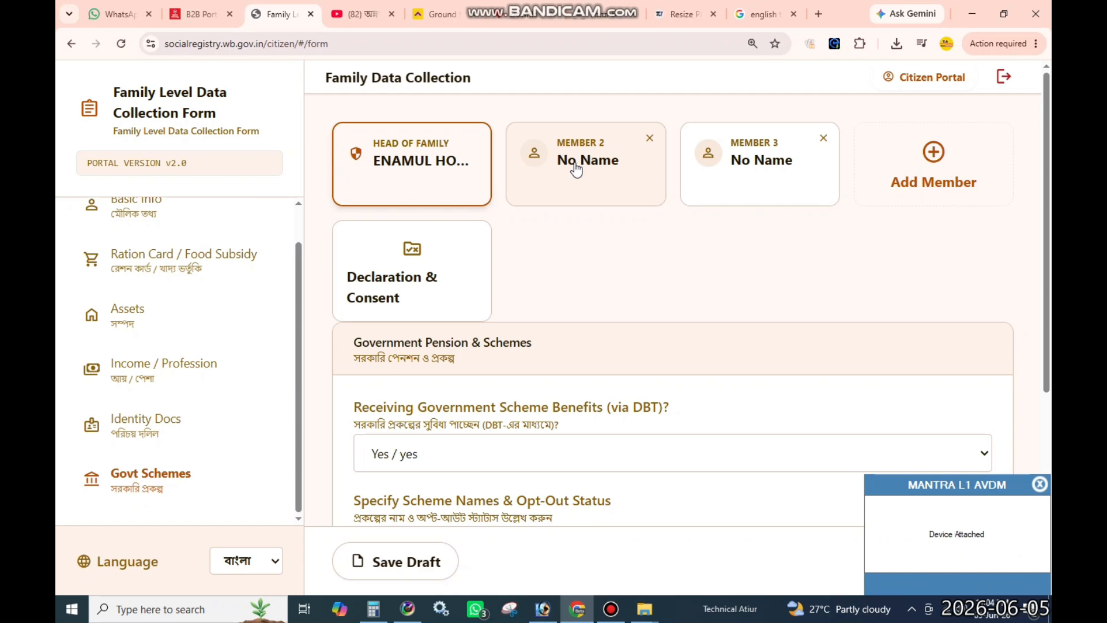
Step: Open Member 2's details form and keep her marked as an Adult
click(574, 167)
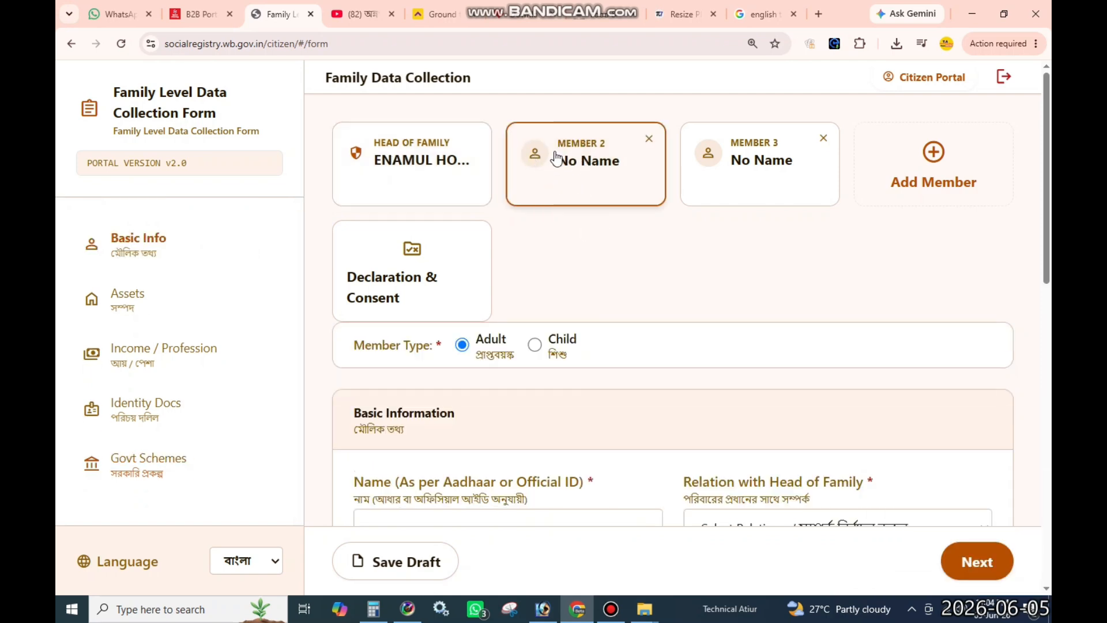
triple_click(568, 159)
click(652, 221)
scroll(638, 259, down, 4)
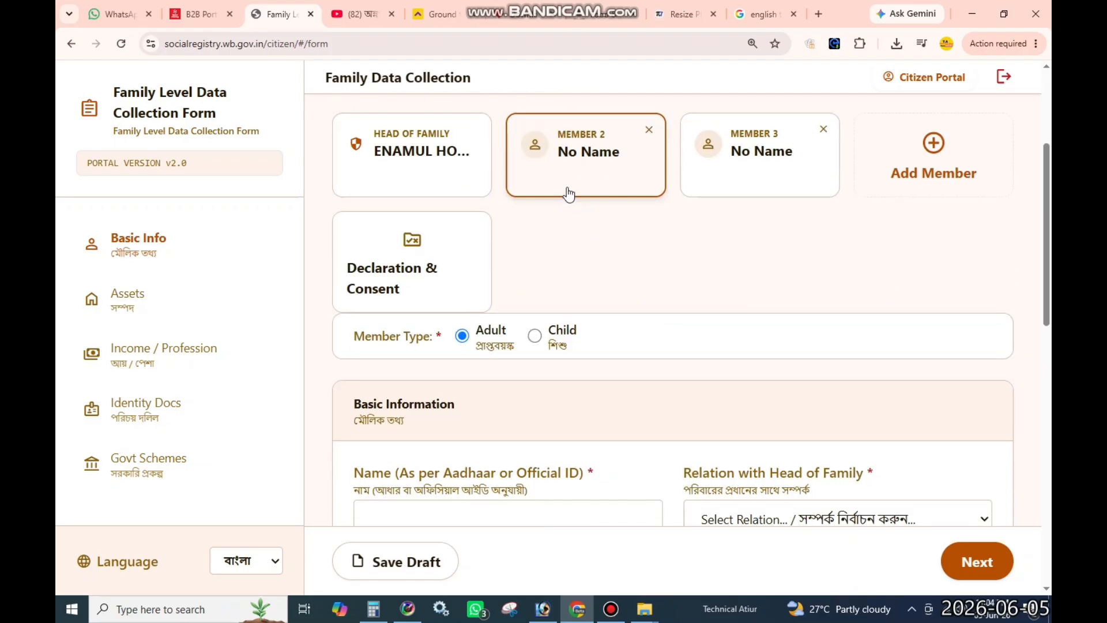
scroll(570, 182, up, 1)
scroll(568, 182, down, 2)
double_click(500, 206)
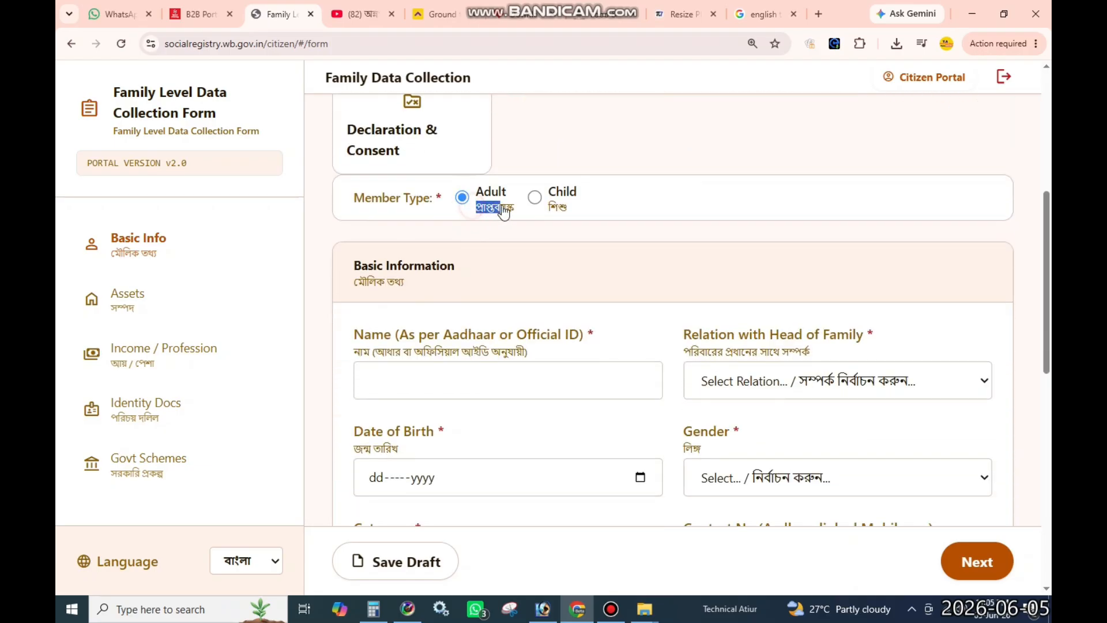
double_click(512, 210)
click(462, 198)
Step: Set Member 2's relation with the head of family to Wife and begin entering her full name
scroll(463, 293, down, 1)
drag(351, 125, 427, 143)
scroll(432, 185, down, 1)
scroll(433, 141, down, 1)
drag(355, 146, 820, 151)
click(733, 182)
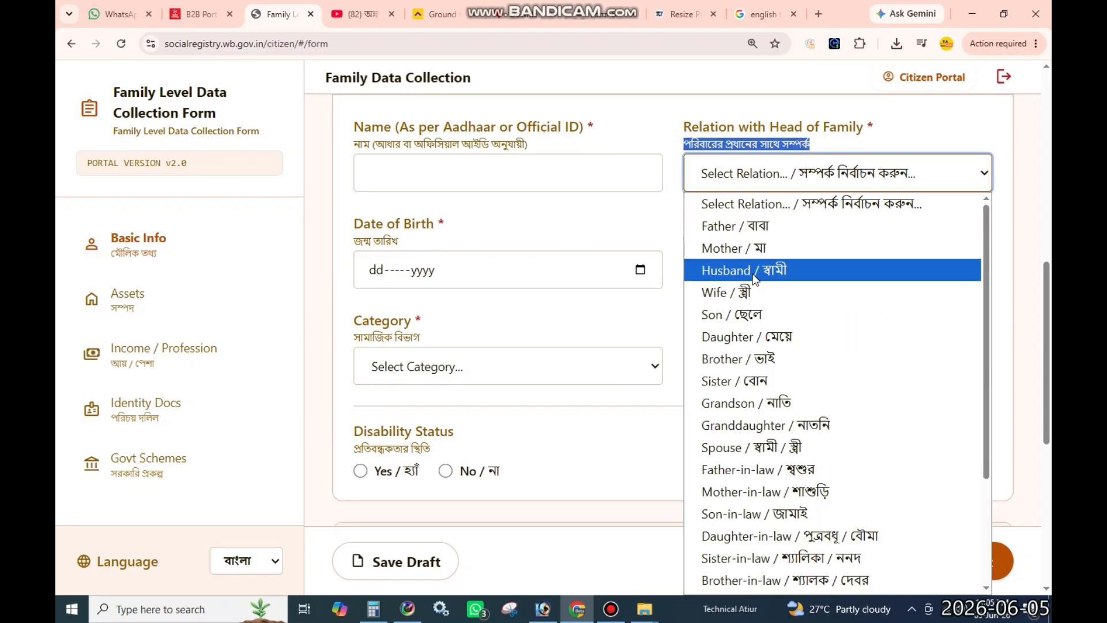
click(738, 289)
click(743, 152)
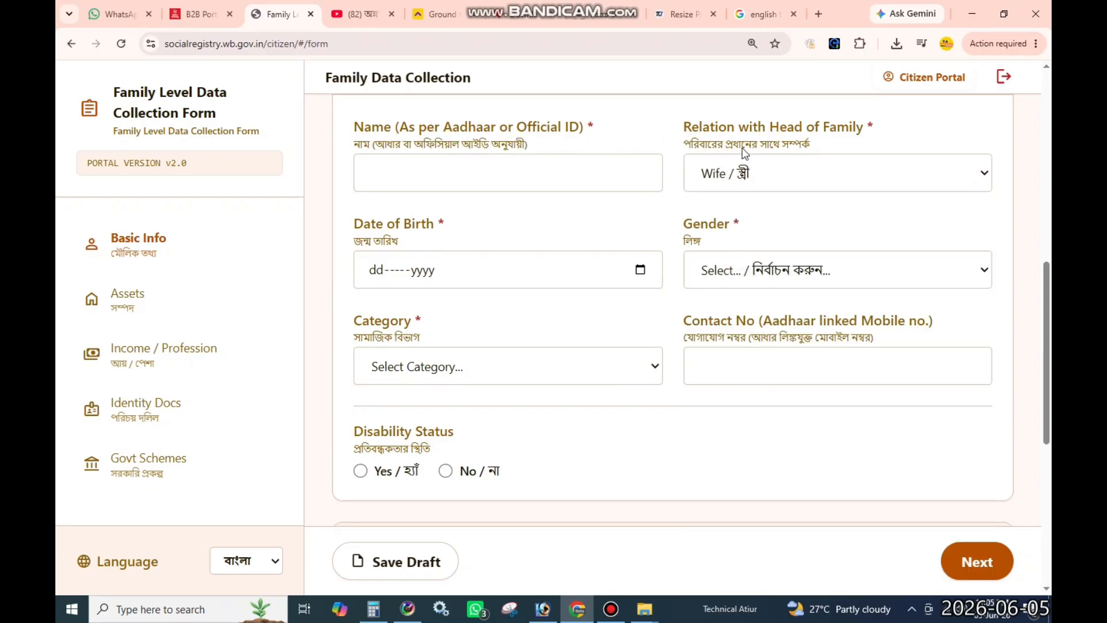
click(503, 175)
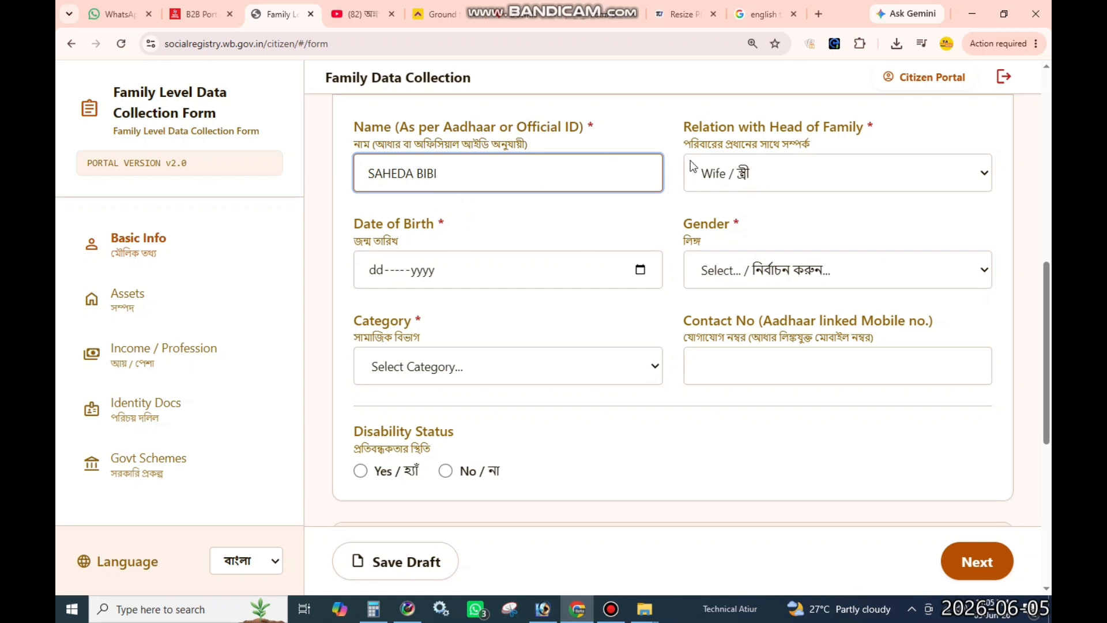
Step: Set Member 2's date of birth to 02 January 1970
click(369, 277)
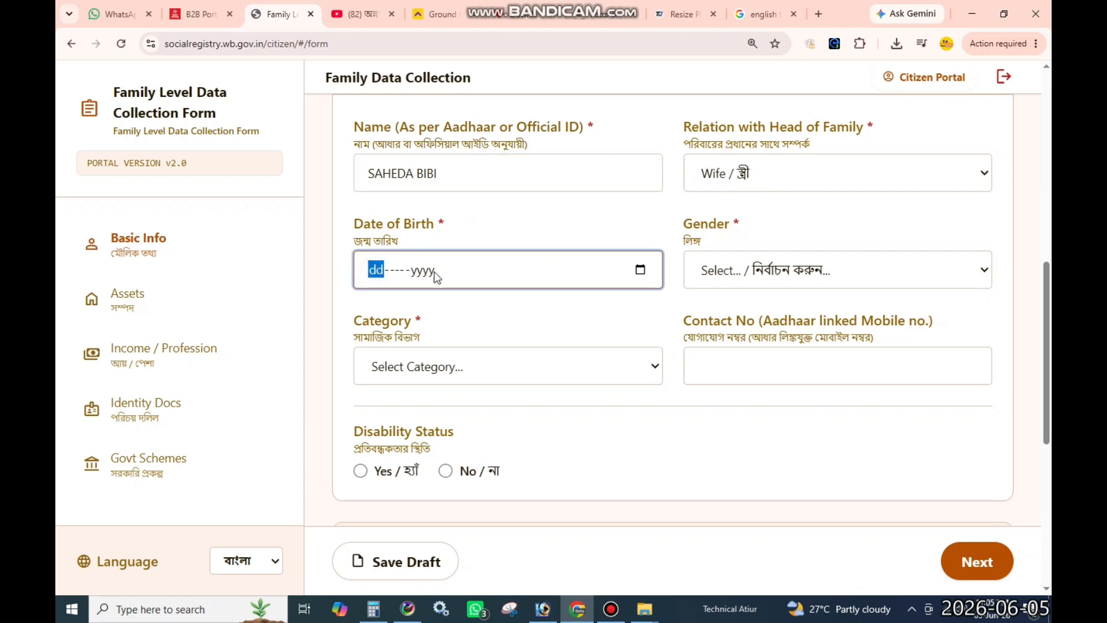
click(640, 270)
click(390, 309)
scroll(412, 342, up, 3)
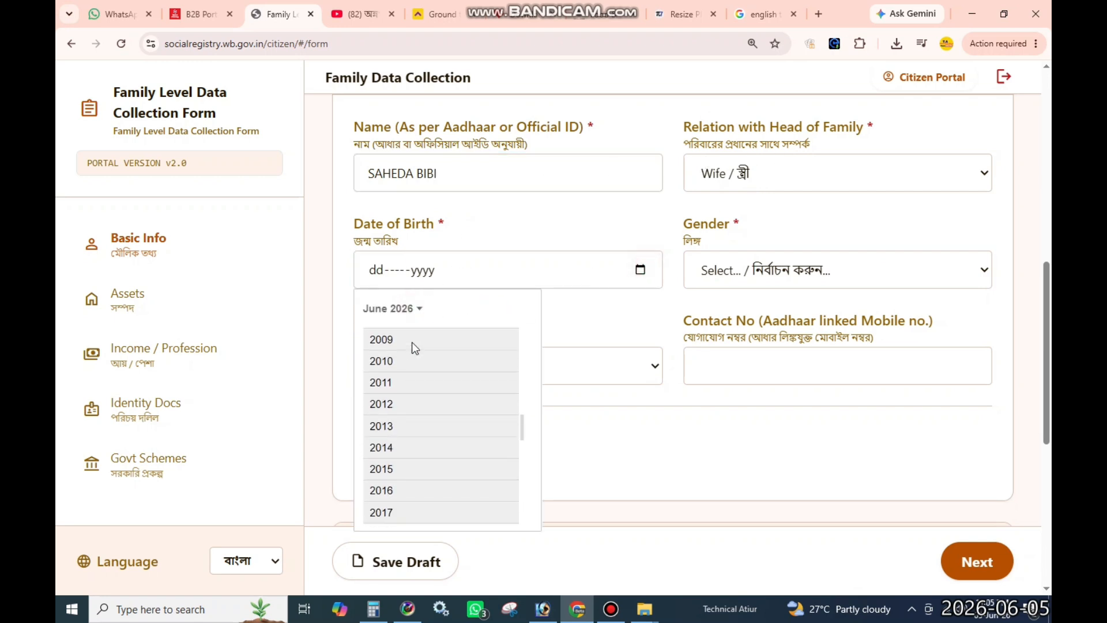
scroll(412, 342, up, 11)
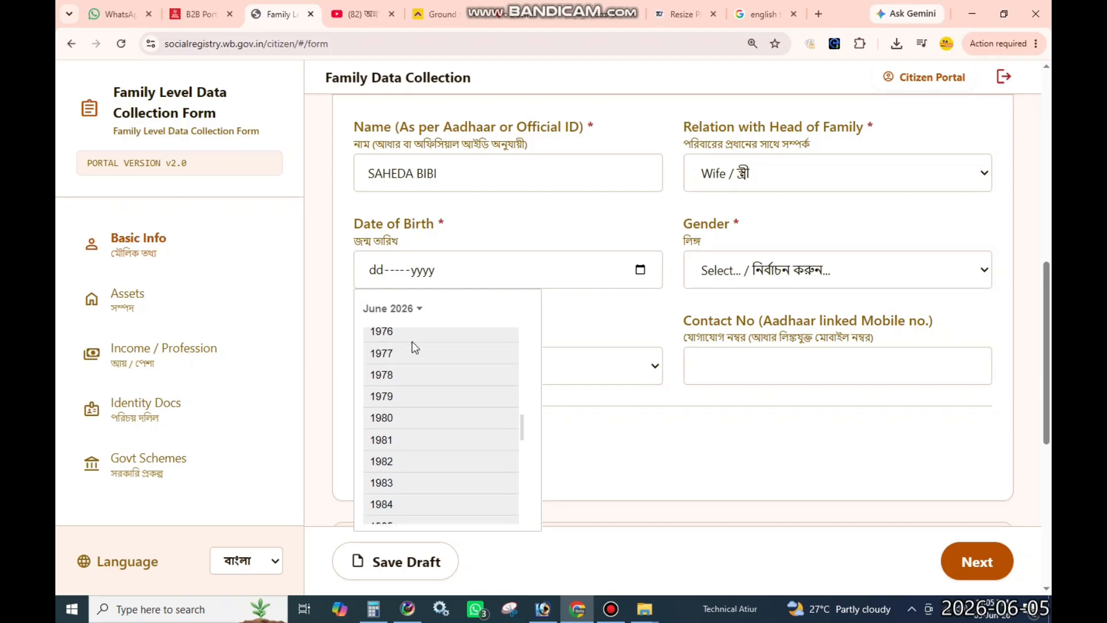
scroll(412, 341, up, 2)
click(414, 340)
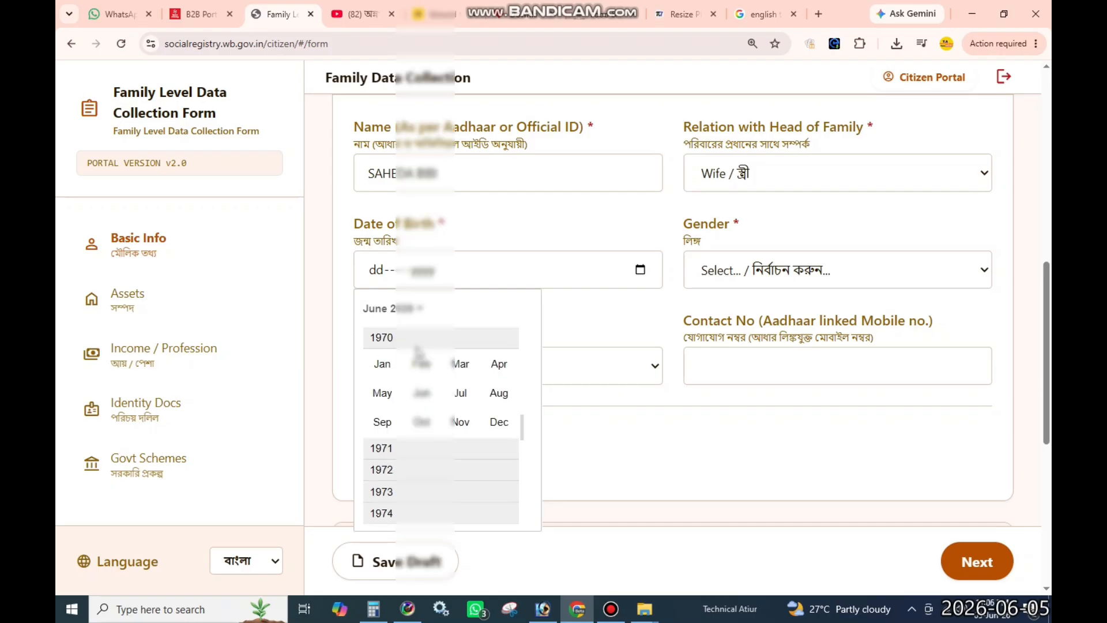
click(421, 363)
click(494, 365)
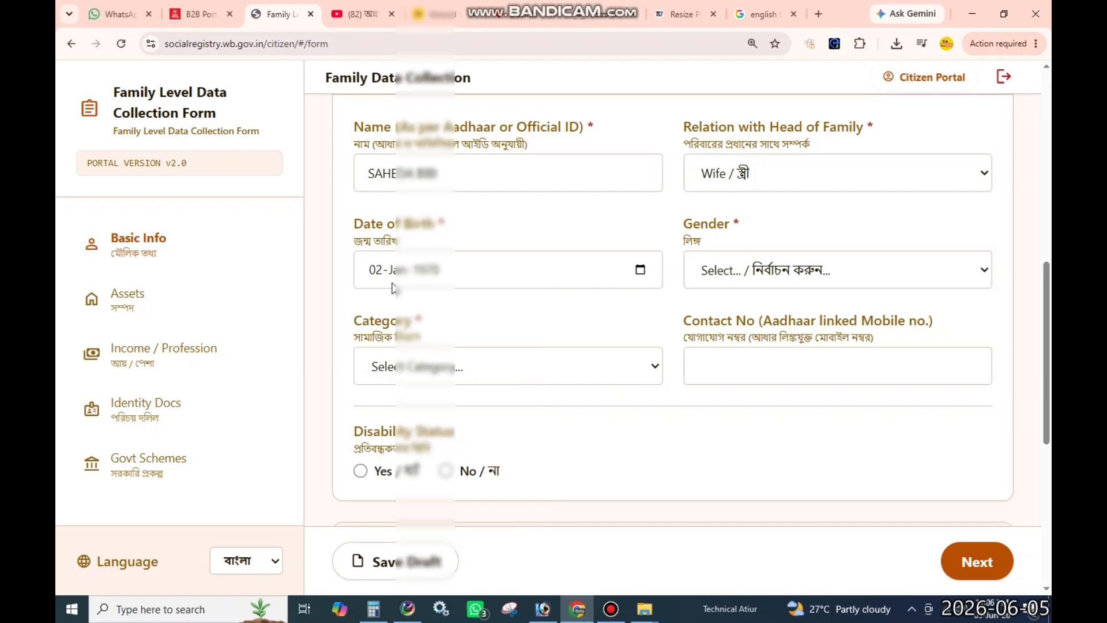
Step: Set her gender to Female and social category to UR (Unreserved)
click(731, 271)
click(729, 345)
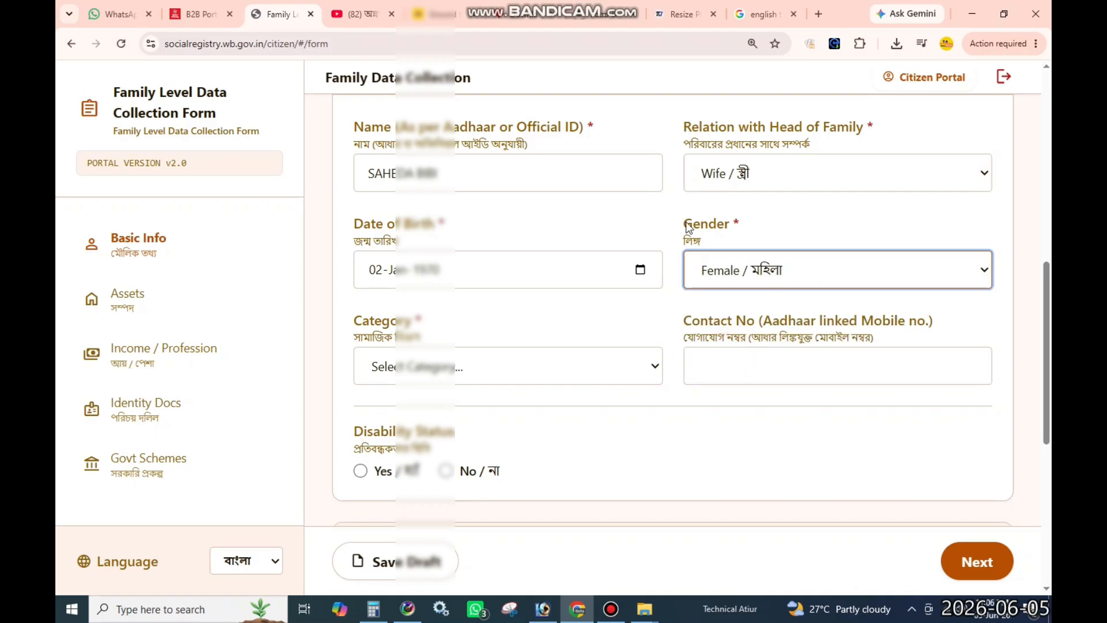
drag(685, 223, 683, 237)
scroll(674, 241, down, 1)
click(452, 298)
click(456, 350)
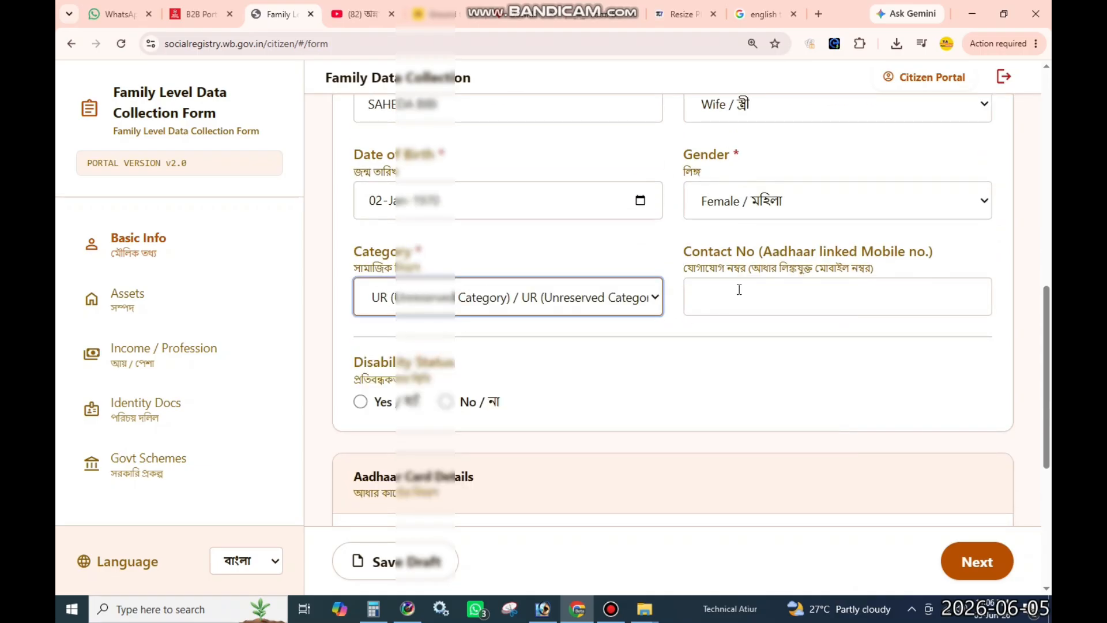
Step: Enter her Aadhaar-linked mobile number and mark Disability as No
click(736, 293)
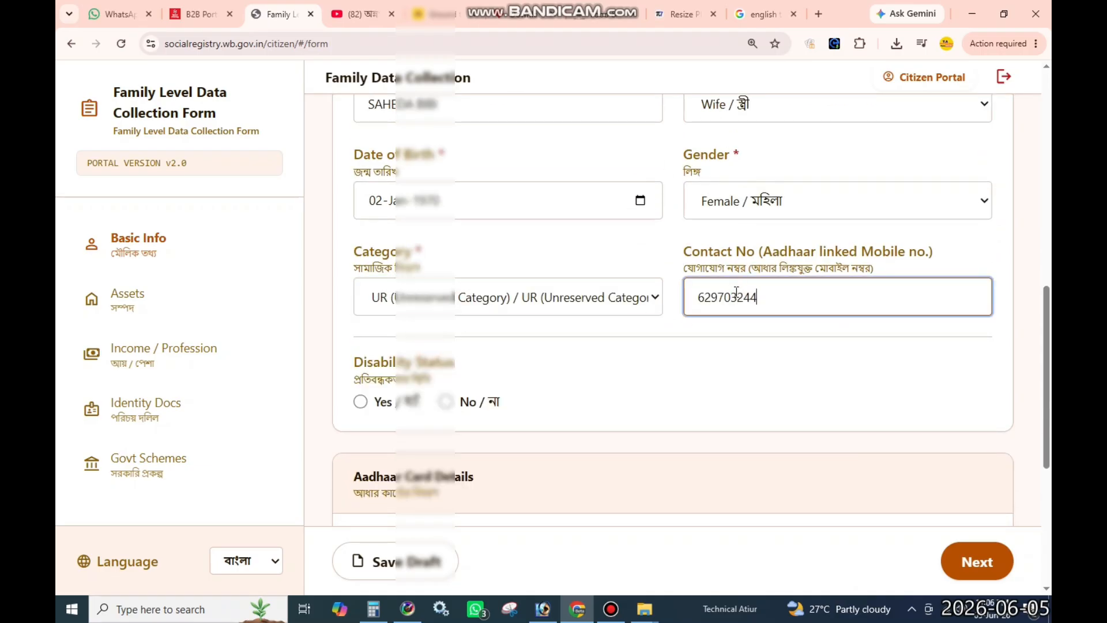
scroll(731, 324, down, 1)
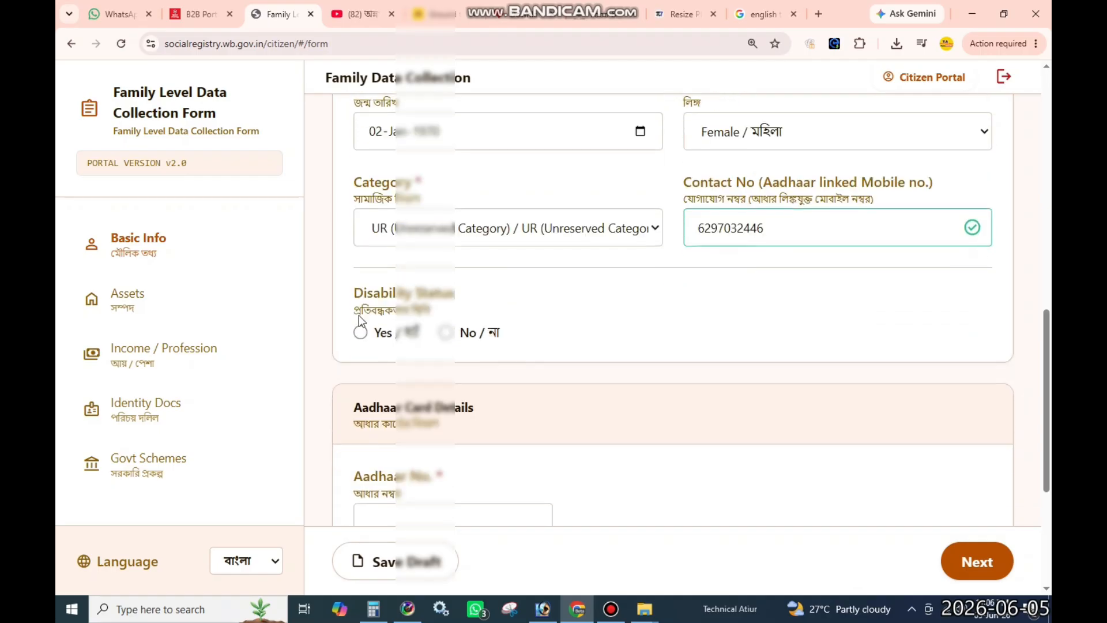
click(446, 331)
scroll(482, 293, down, 2)
scroll(482, 293, down, 1)
click(408, 317)
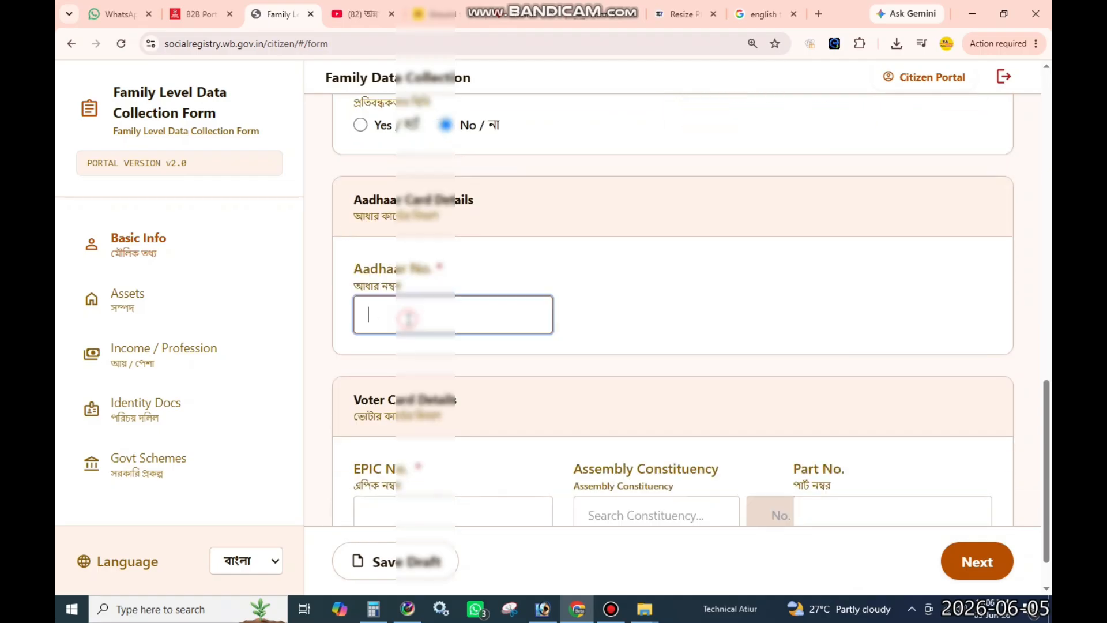
click(396, 339)
click(416, 319)
Step: Enter Member 2's Aadhaar number
text(2113????????)
click(689, 288)
scroll(514, 256, down, 2)
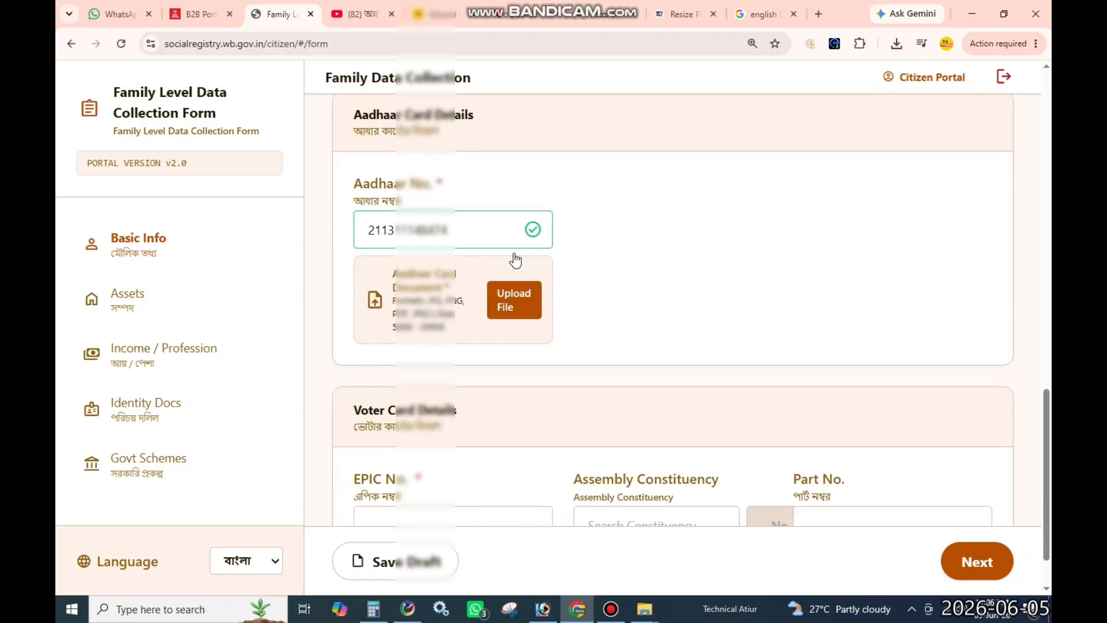
mouse_move(444, 140)
mouse_down()
mouse_move(387, 143)
mouse_move(428, 144)
mouse_up()
Step: Attach the WhatsApp image from the Desktop as her Aadhaar card document
click(514, 252)
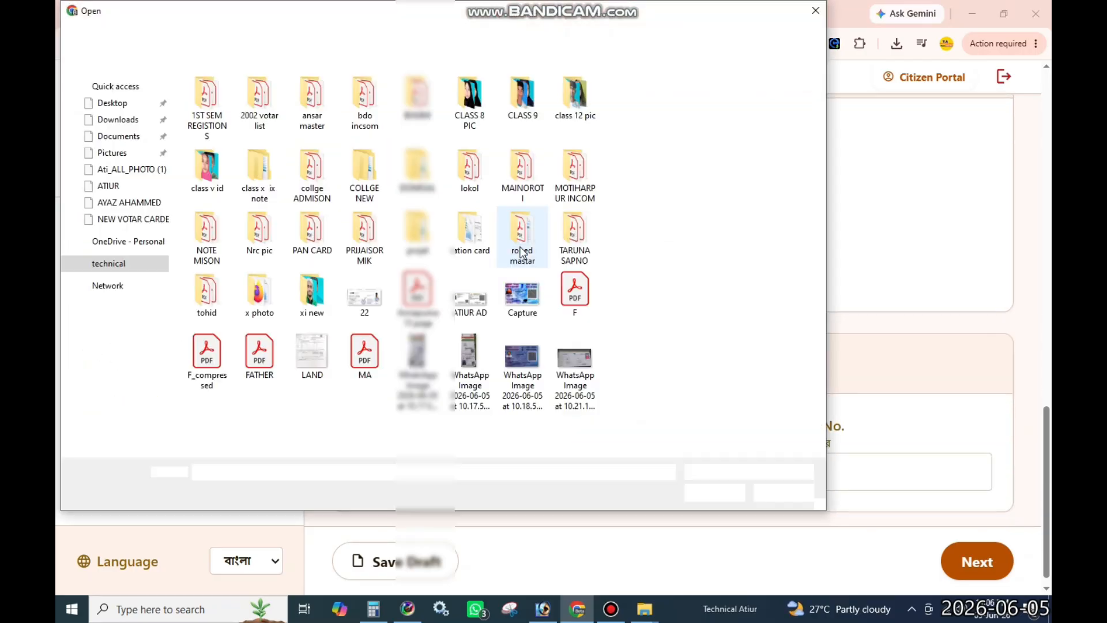
click(468, 407)
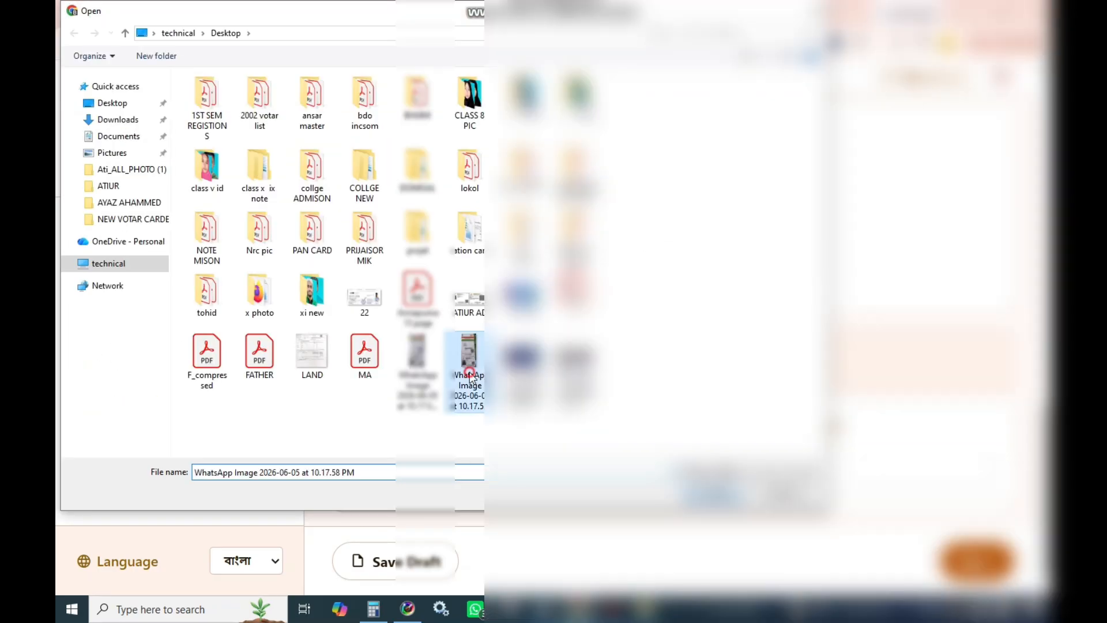
click(712, 495)
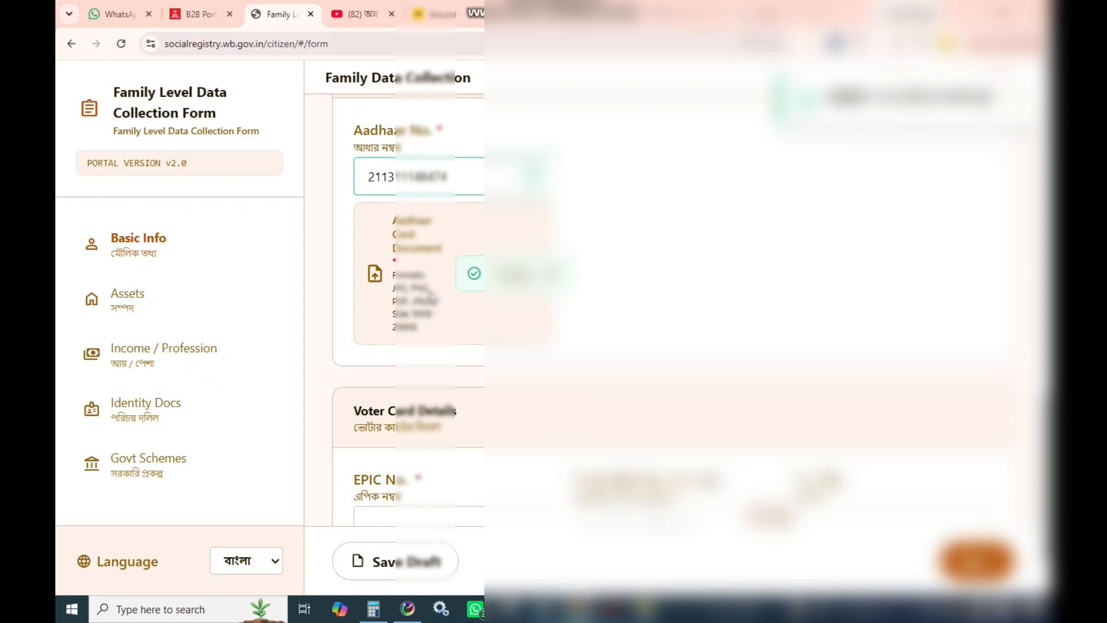
scroll(644, 231, down, 1)
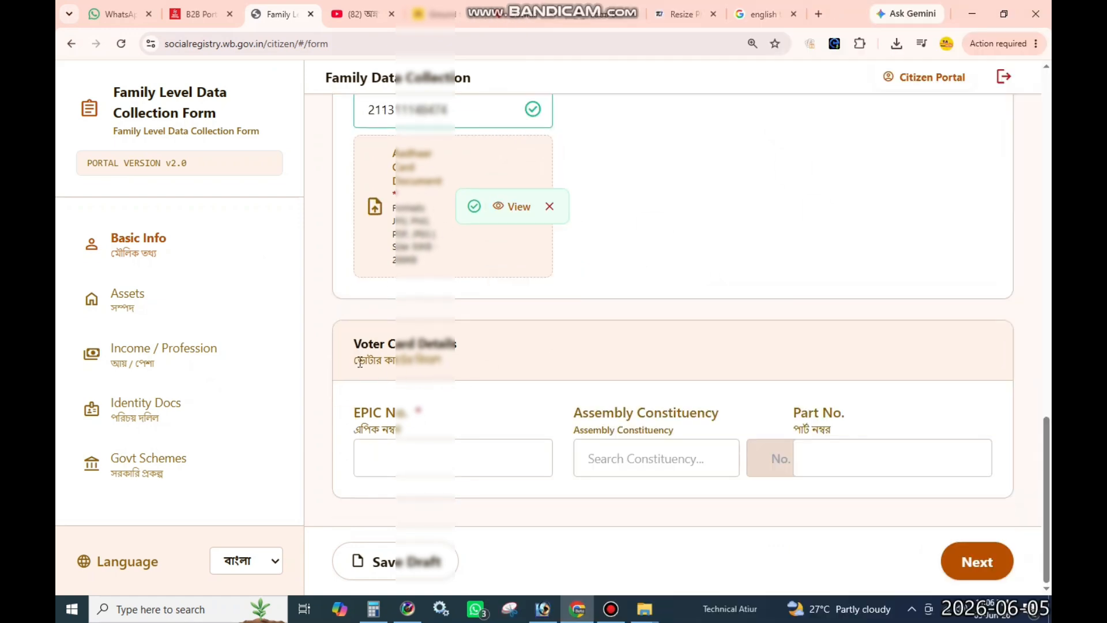
click(445, 448)
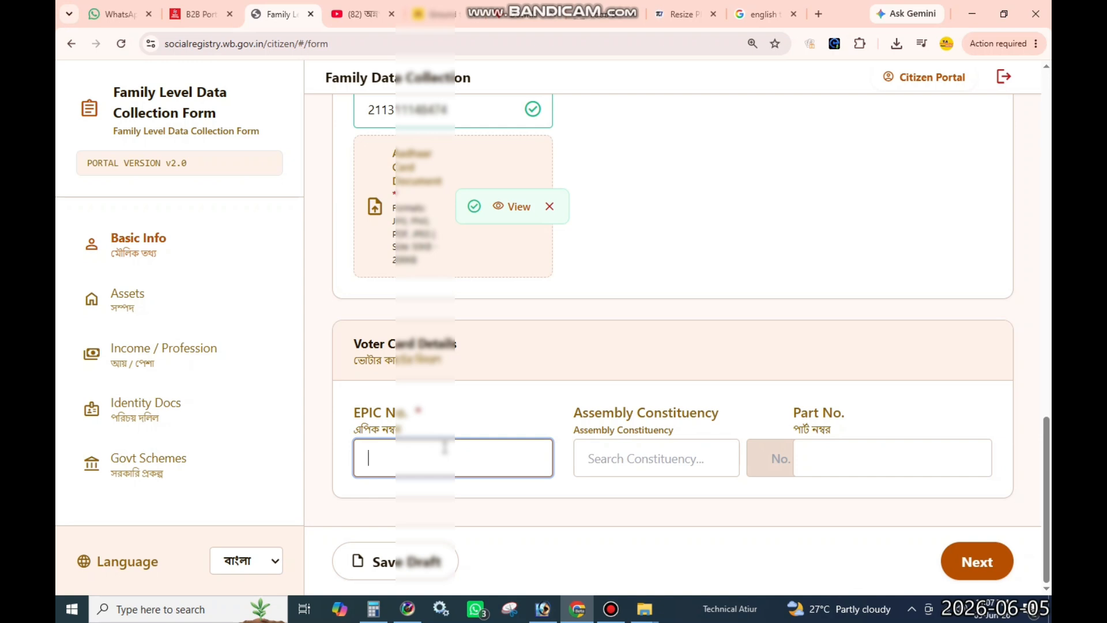
Step: Enter the EPIC number, constituency 45 - Chanchal and Part No. 209, then start the voter card upload
text(GRR0••••••)
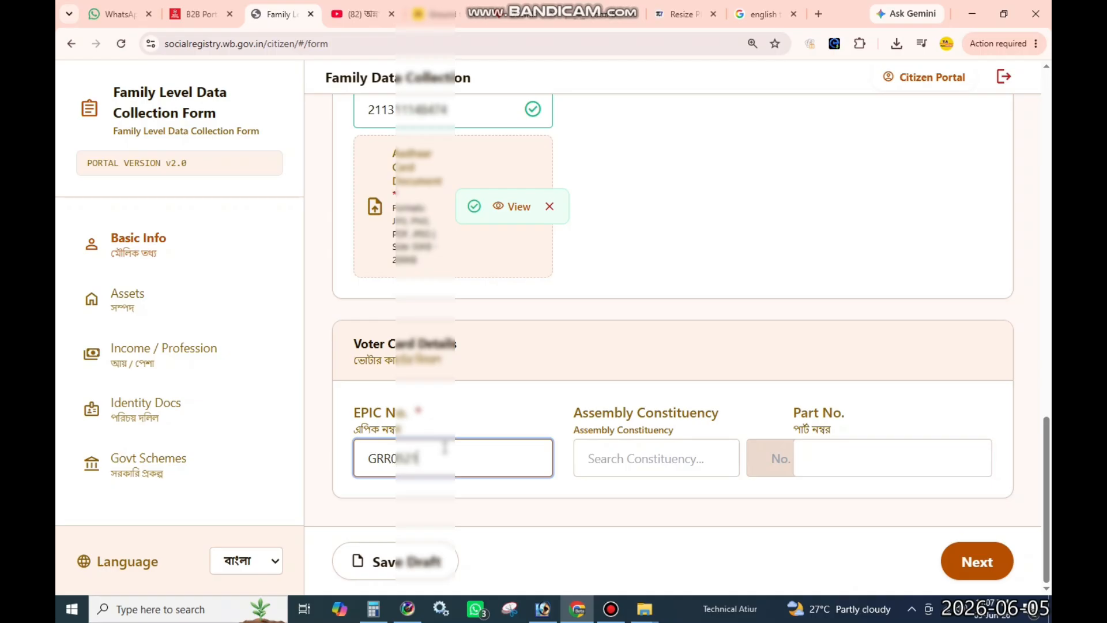
scroll(458, 336, down, 1)
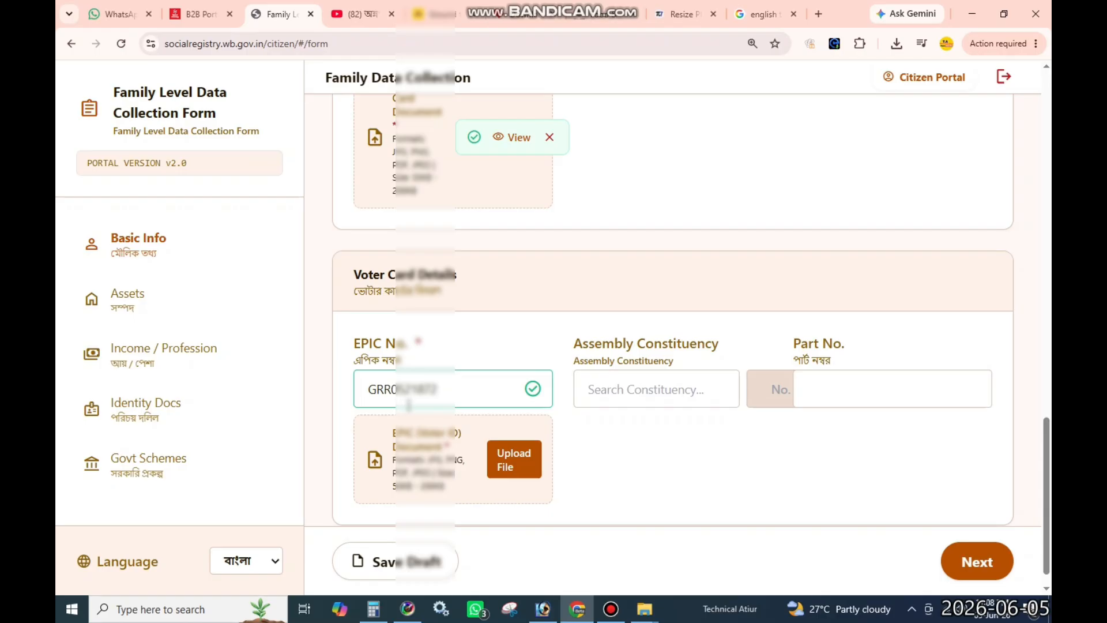
click(614, 385)
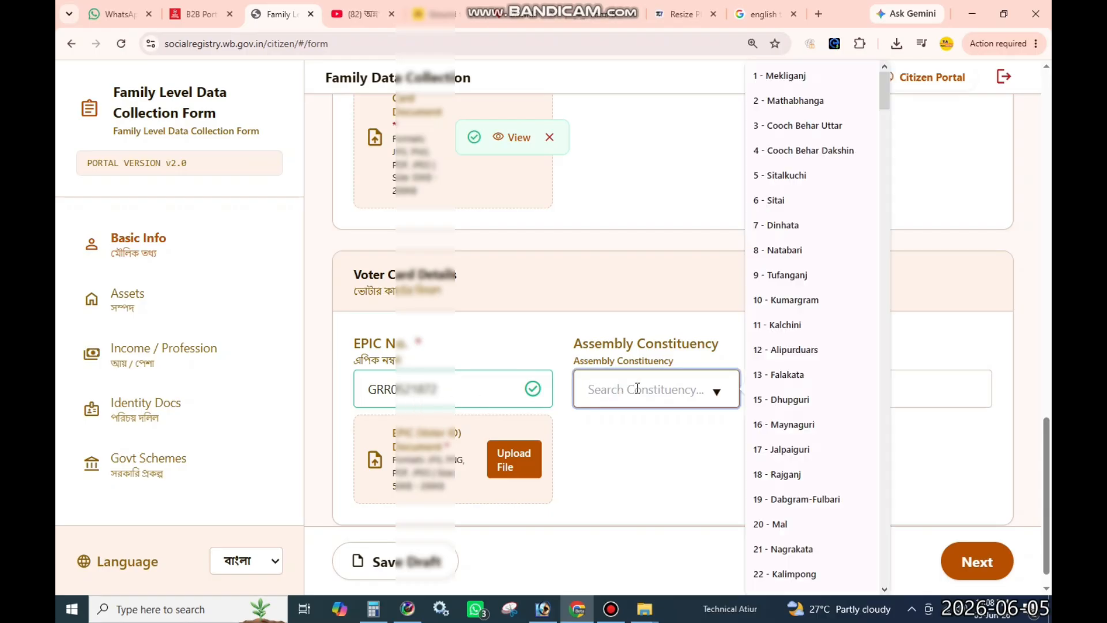
text(45)
click(668, 430)
click(828, 390)
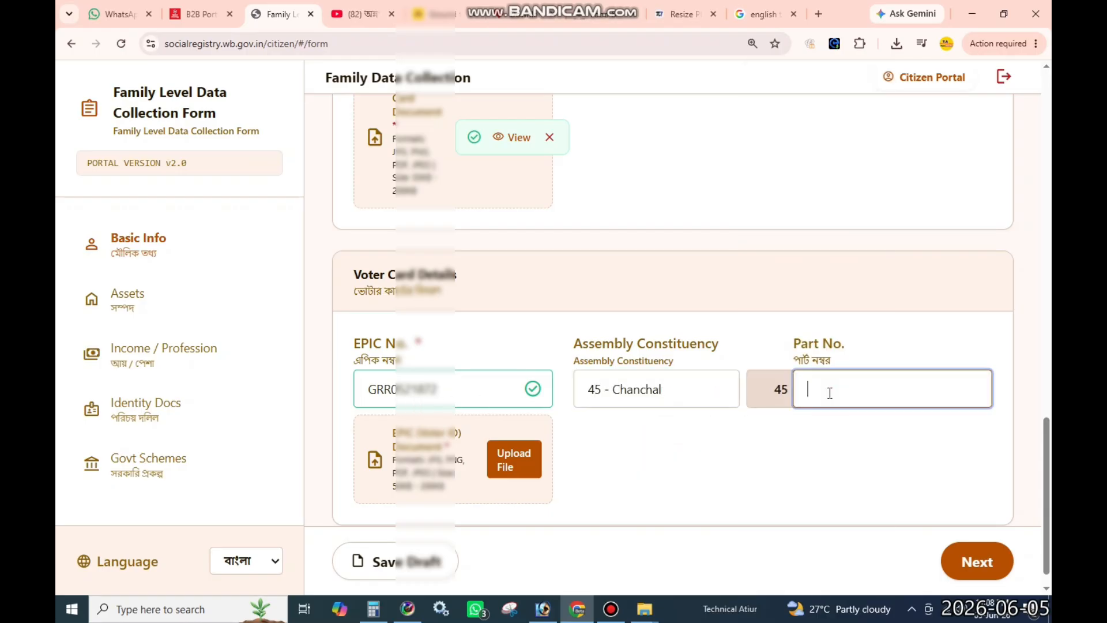
text(209)
key(Tab)
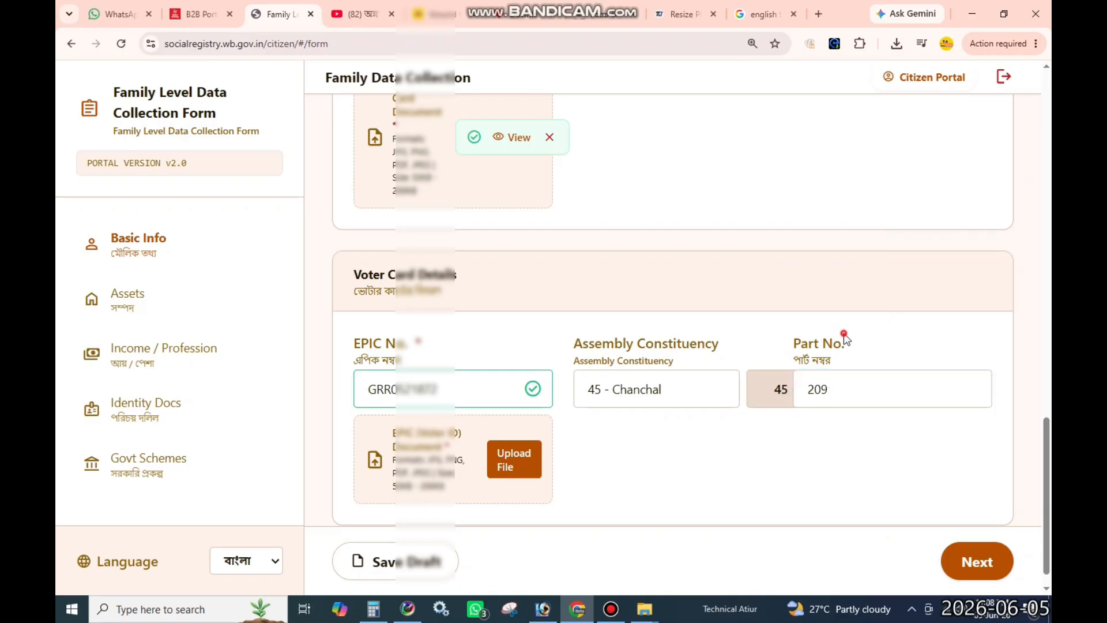
click(514, 456)
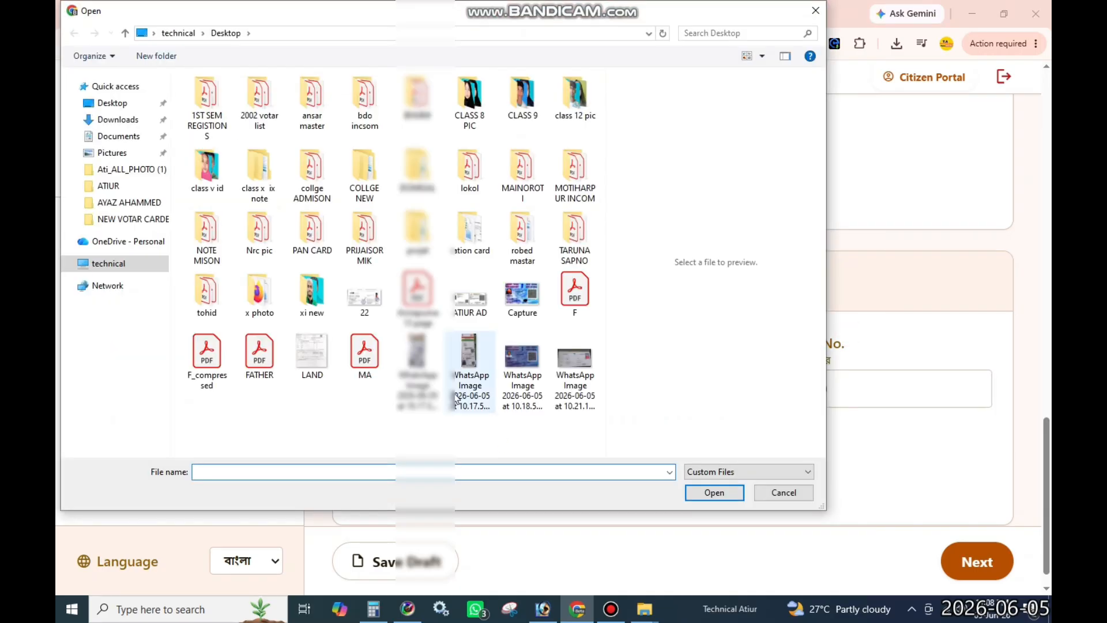
Step: Preview MA.pdf from the file chooser, then cancel the upload
click(367, 357)
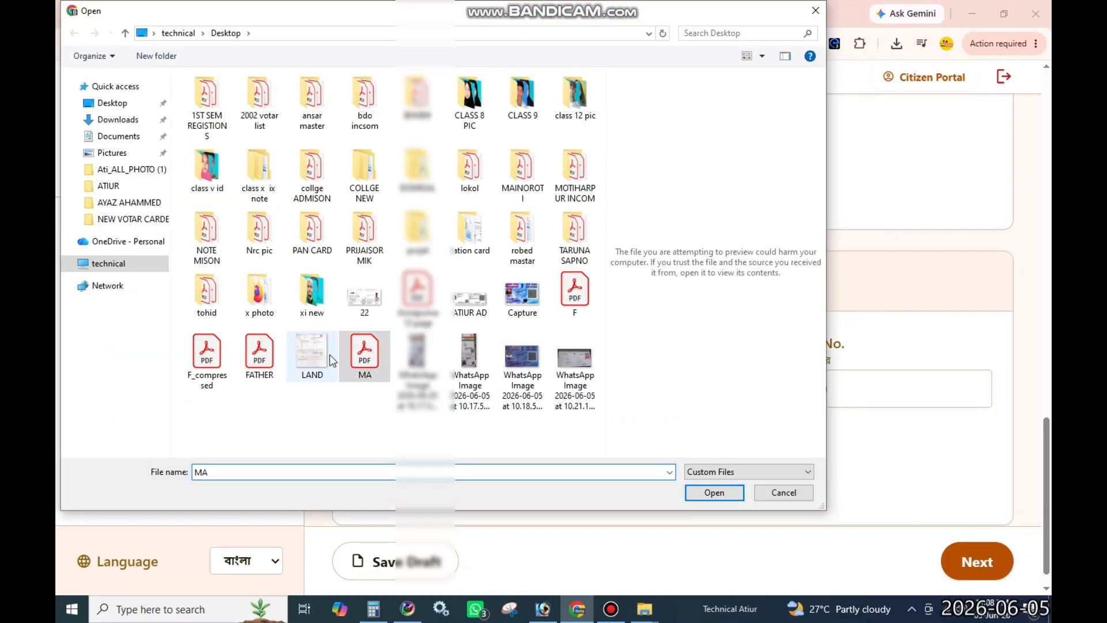
right_click(369, 362)
click(425, 234)
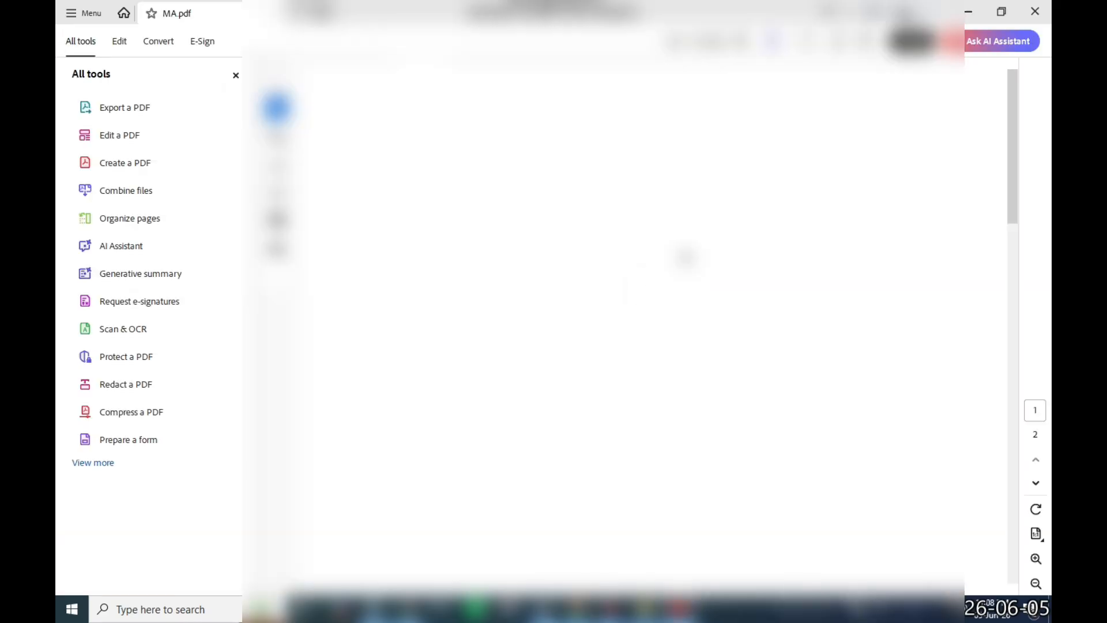
click(970, 12)
click(720, 500)
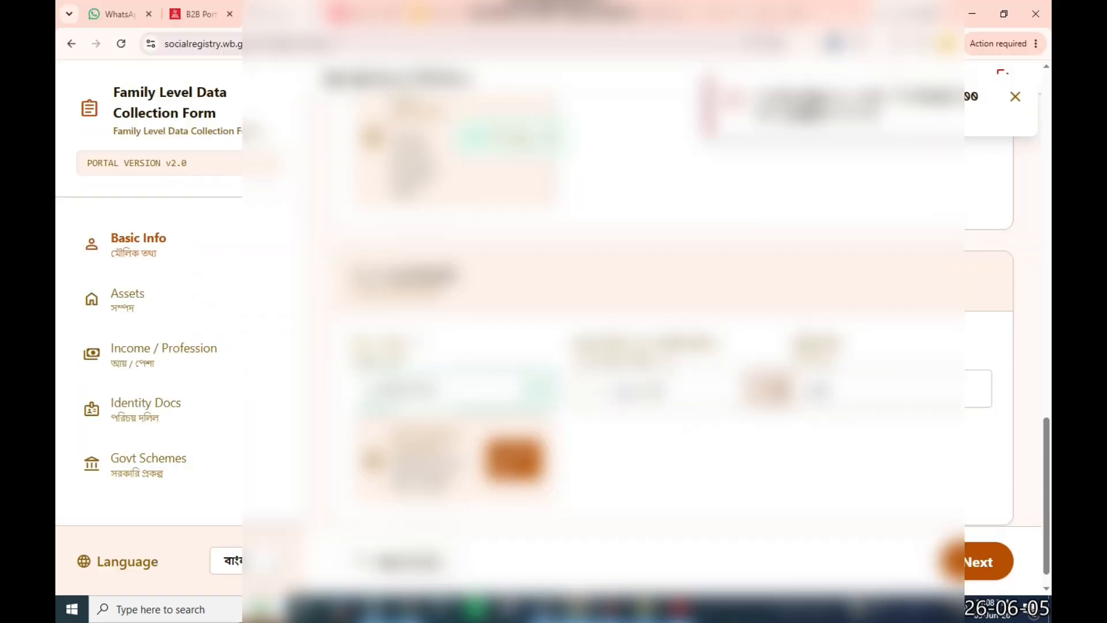
Step: Compress MA.pdf with Pi7 Resize PDF and download it as MAAA.pdf (186 KB)
click(683, 14)
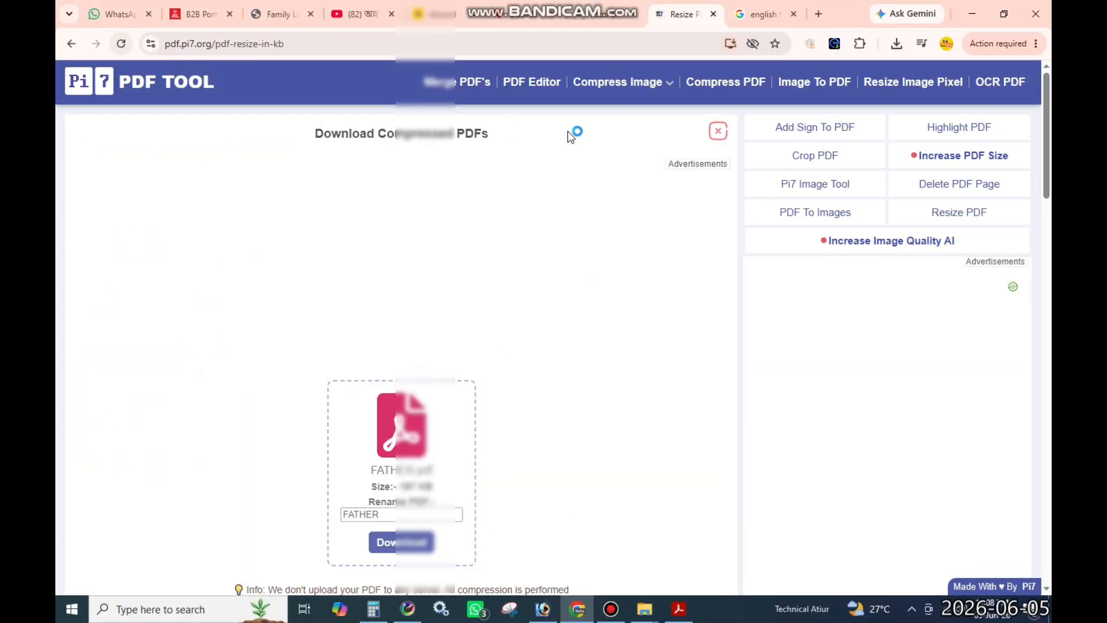
click(718, 131)
click(459, 180)
click(407, 213)
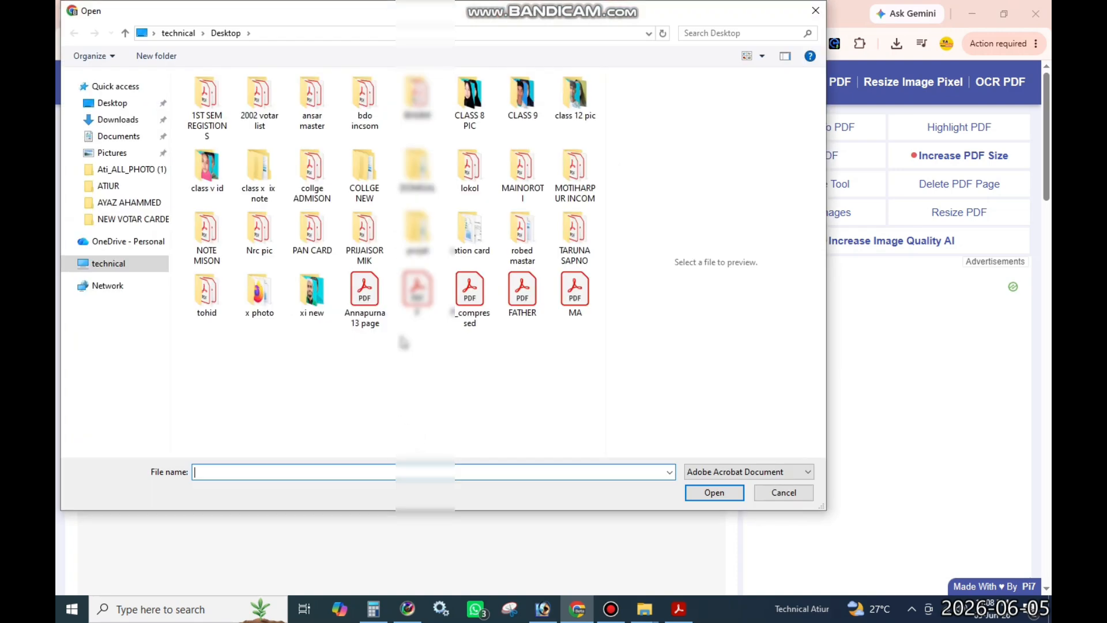
click(575, 291)
click(714, 492)
click(495, 334)
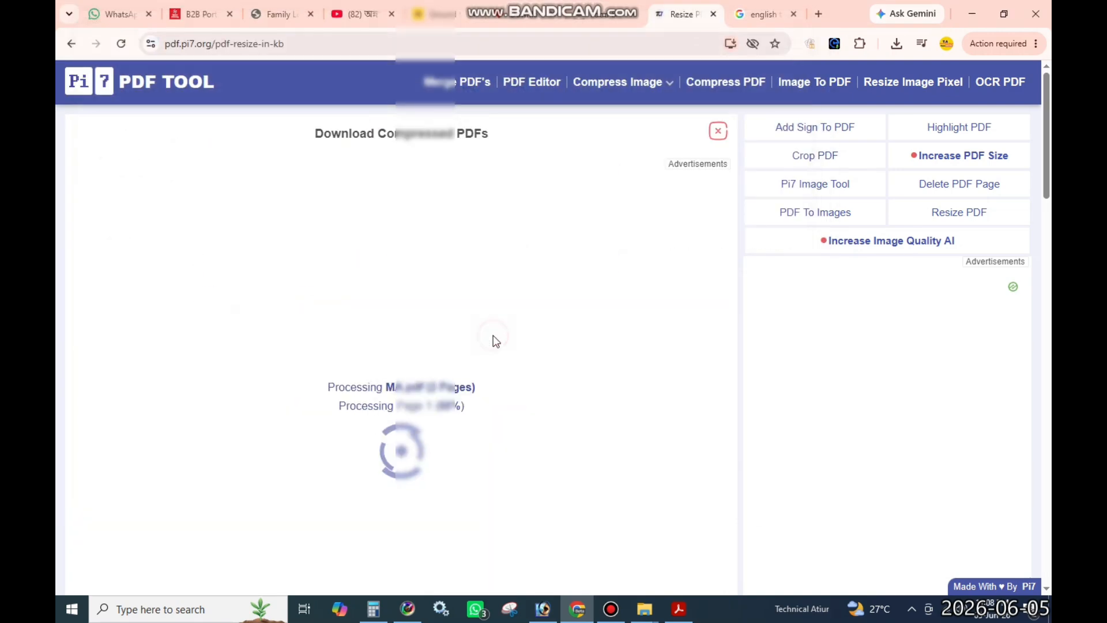
click(440, 513)
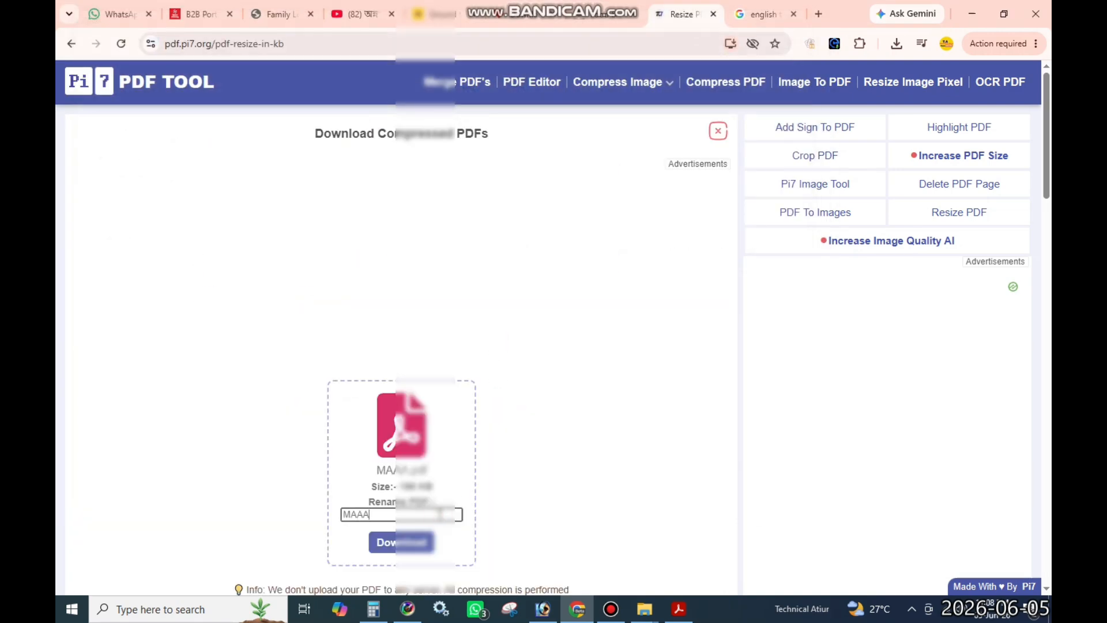
click(412, 542)
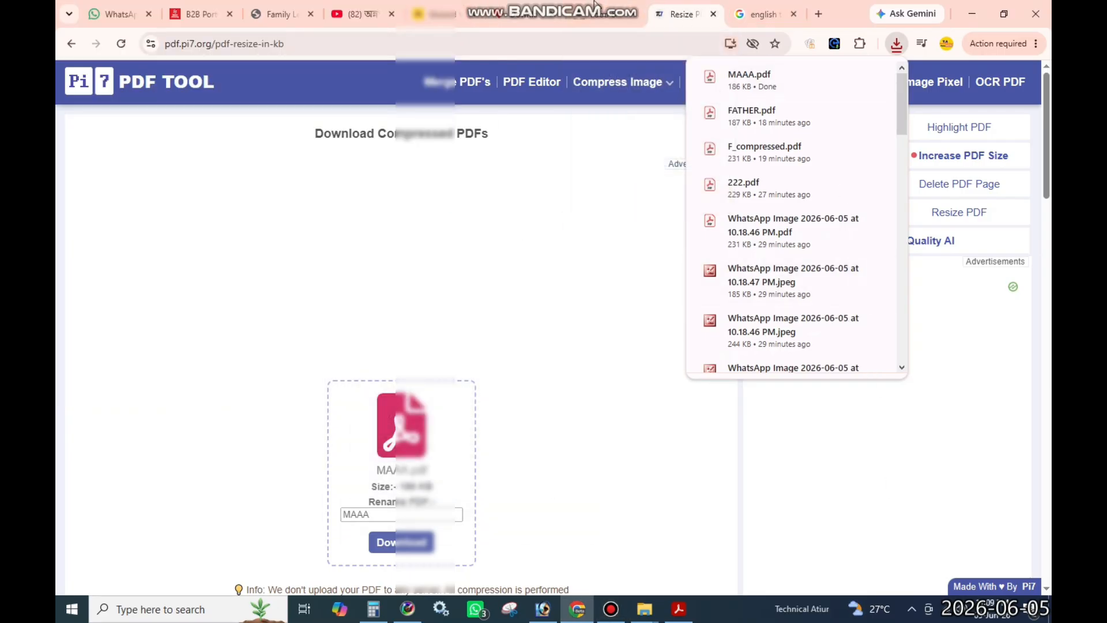
Step: Upload MAAA.pdf as the voter card document on the family form
click(282, 13)
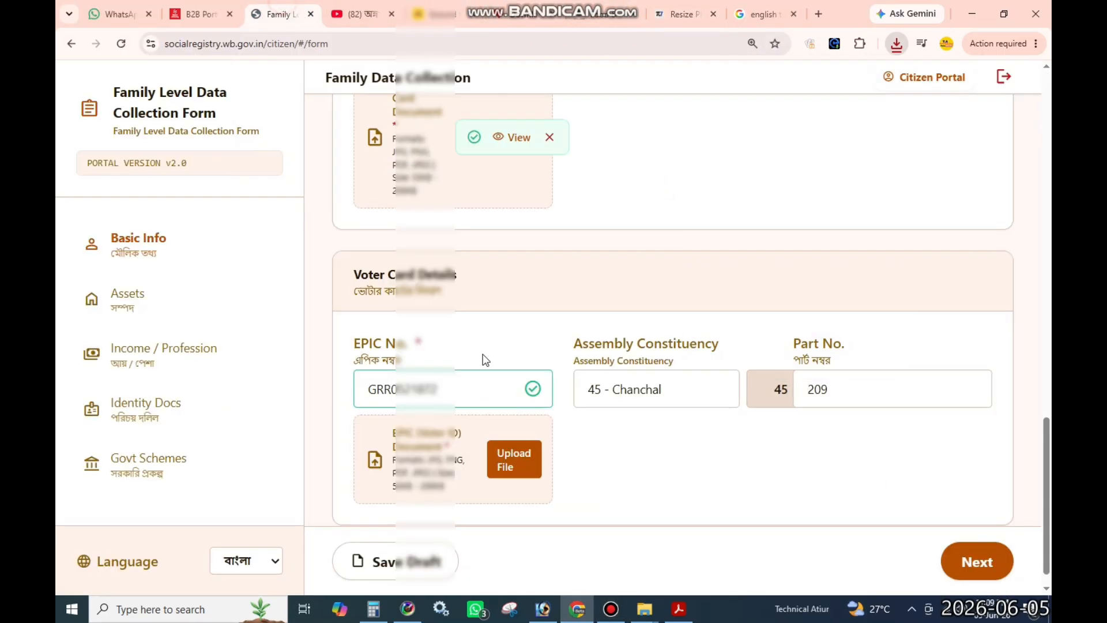
click(500, 460)
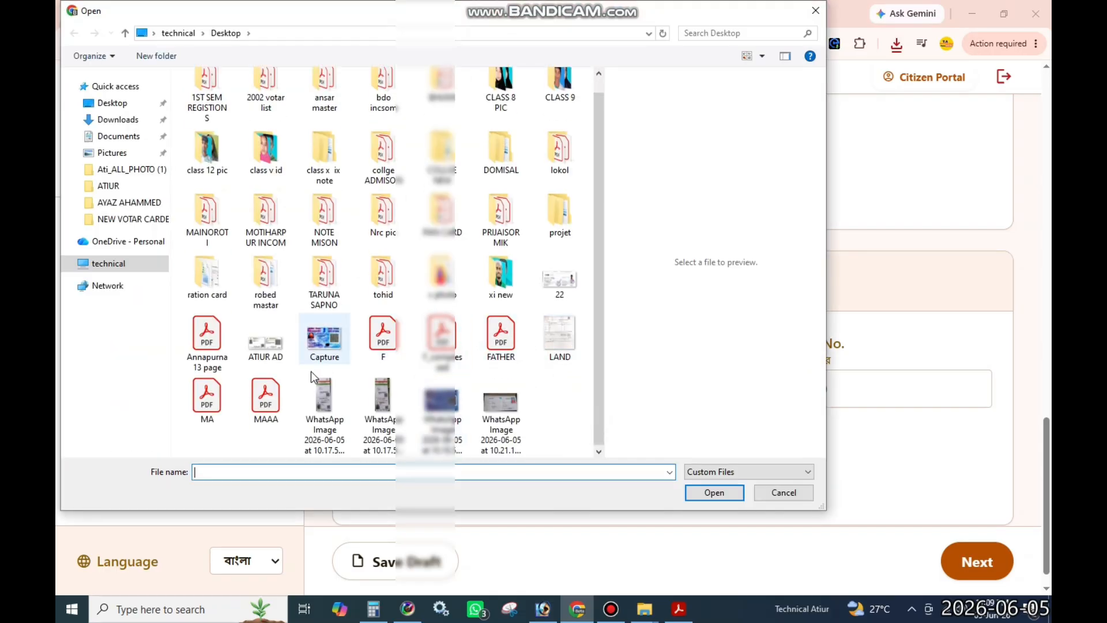
click(266, 398)
click(714, 492)
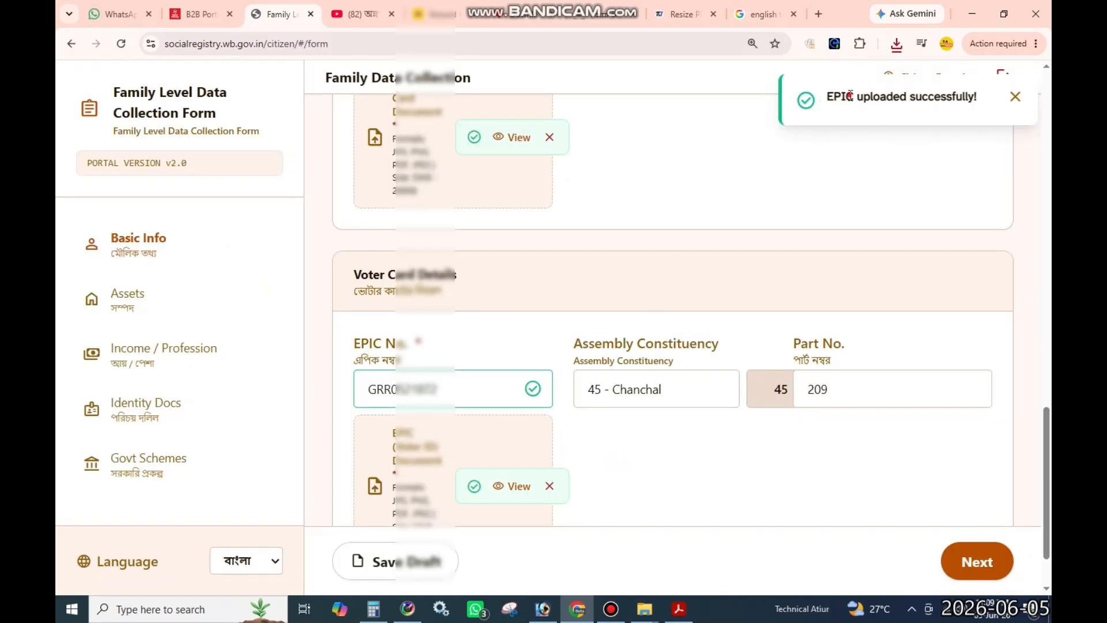
Step: Save the form as a draft and advance to the Assets section
drag(851, 96, 955, 97)
click(855, 121)
scroll(550, 216, down, 1)
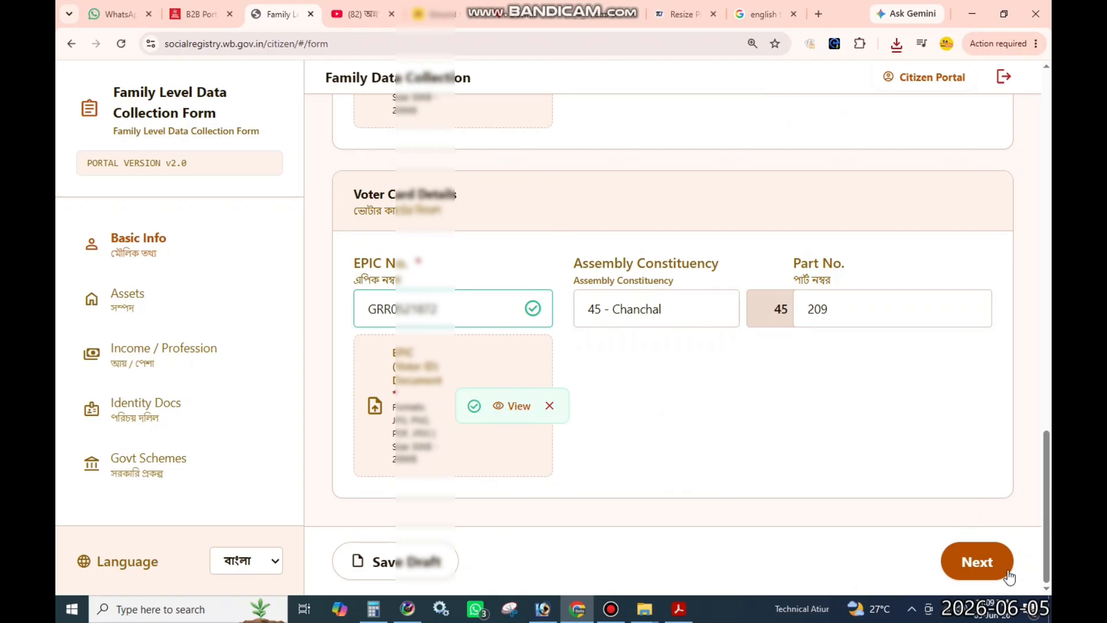
click(429, 556)
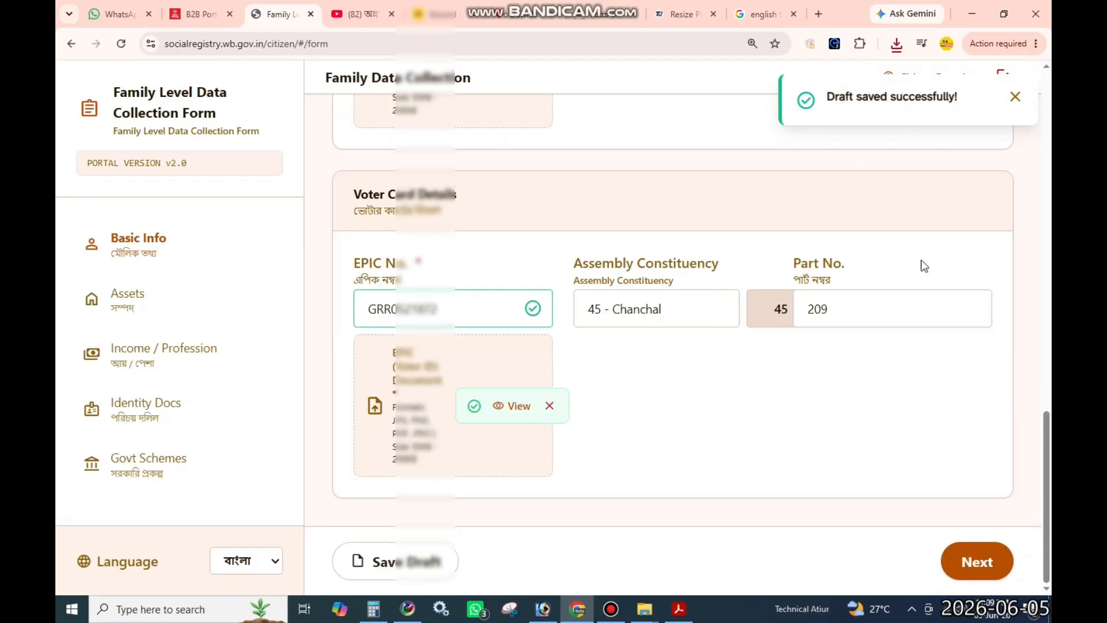
click(980, 570)
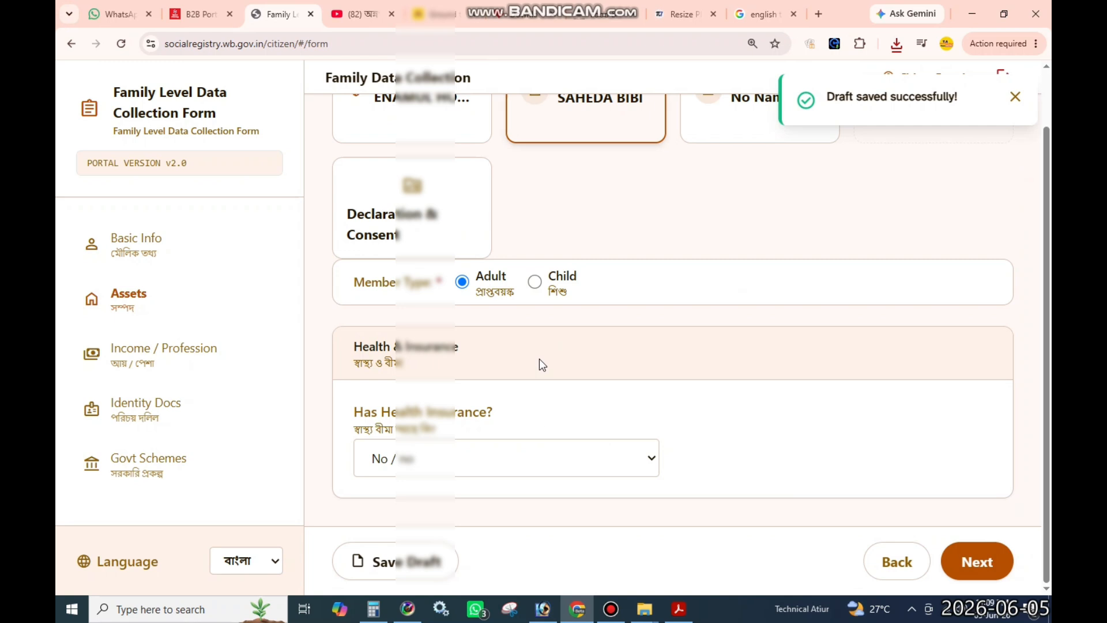
Step: Answer Yes to having health insurance and set its type to Government
drag(351, 365, 430, 364)
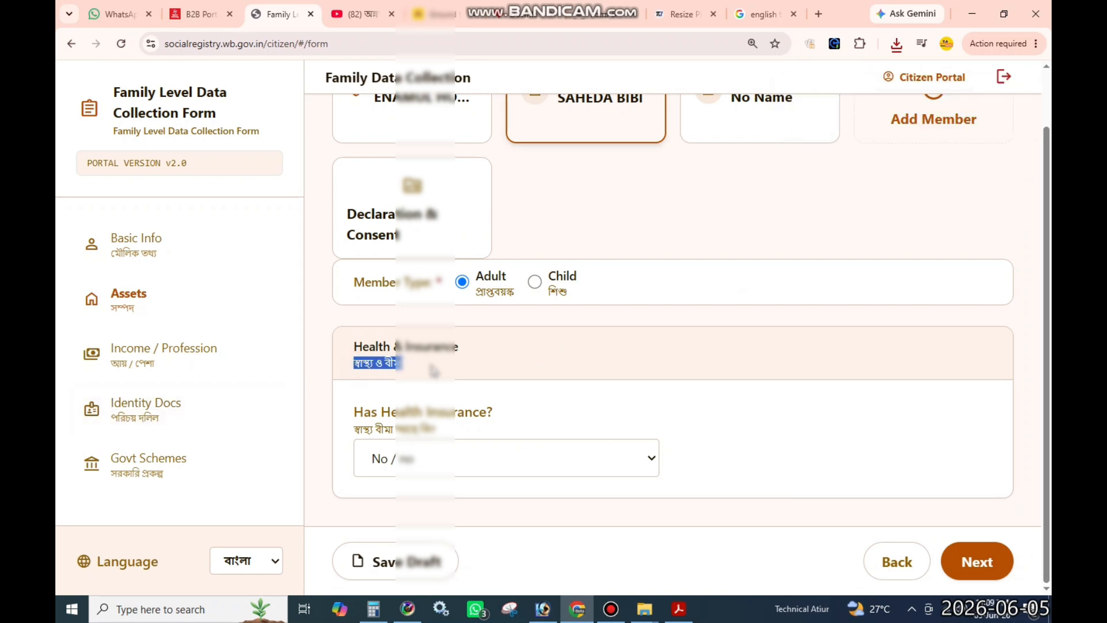
click(430, 365)
click(427, 453)
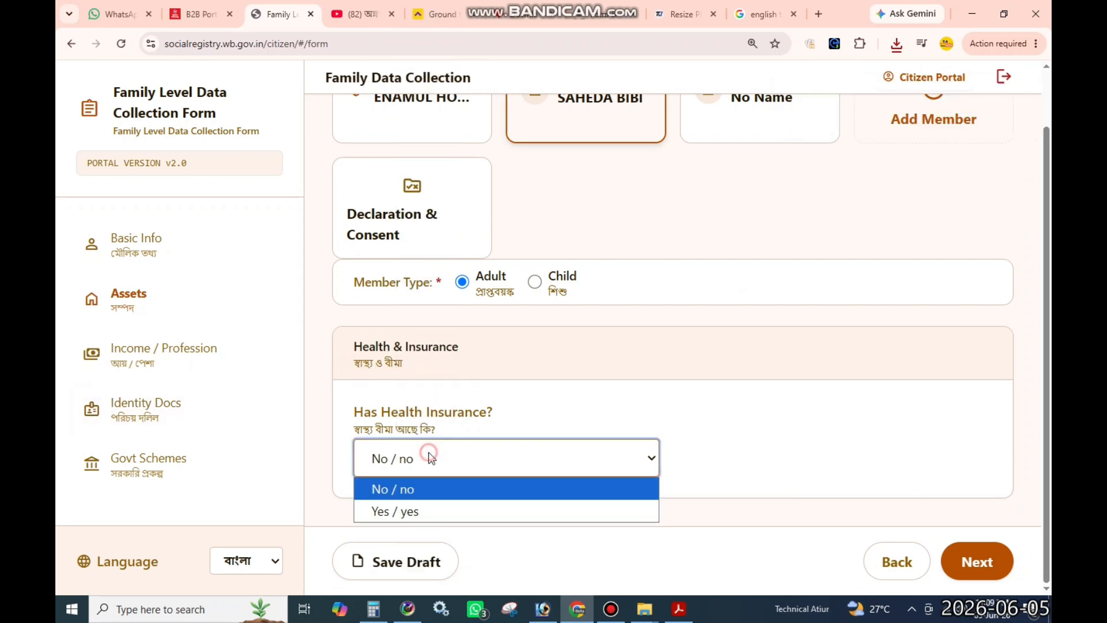
click(414, 511)
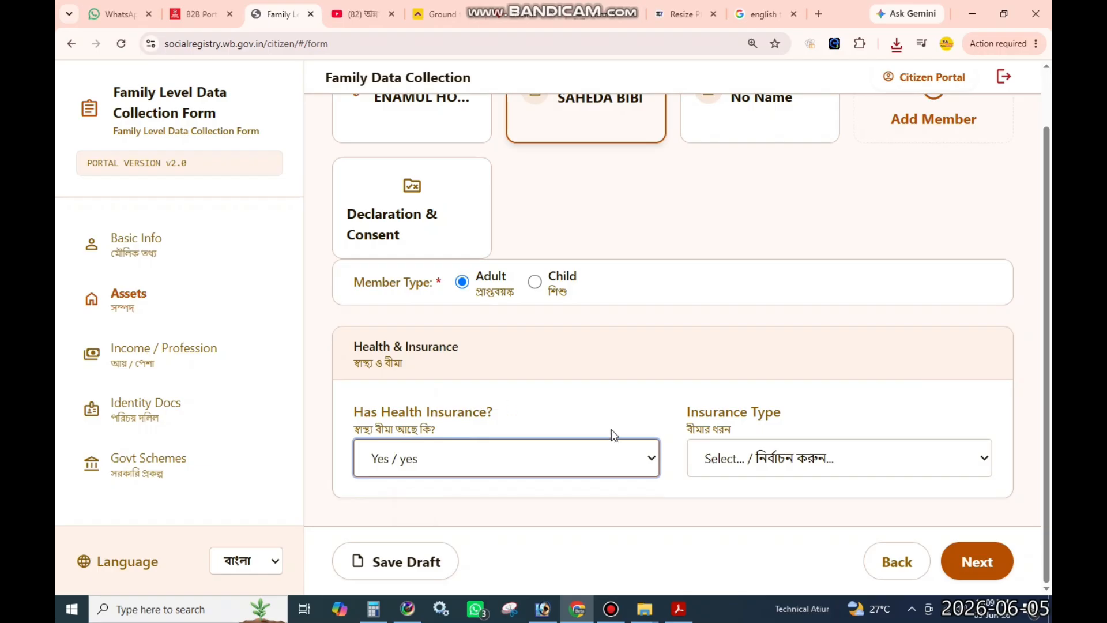
click(774, 458)
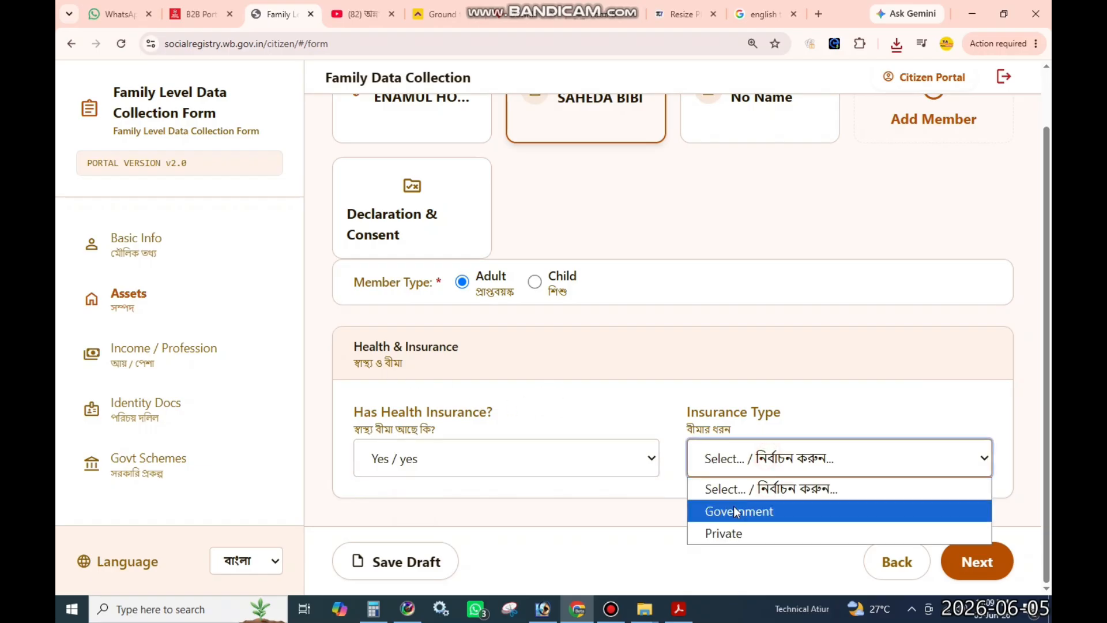
click(734, 509)
Step: Choose the Swasthya Sathi scheme, paste the member's URN number, and continue to Income / Profession
scroll(488, 360, down, 2)
click(431, 437)
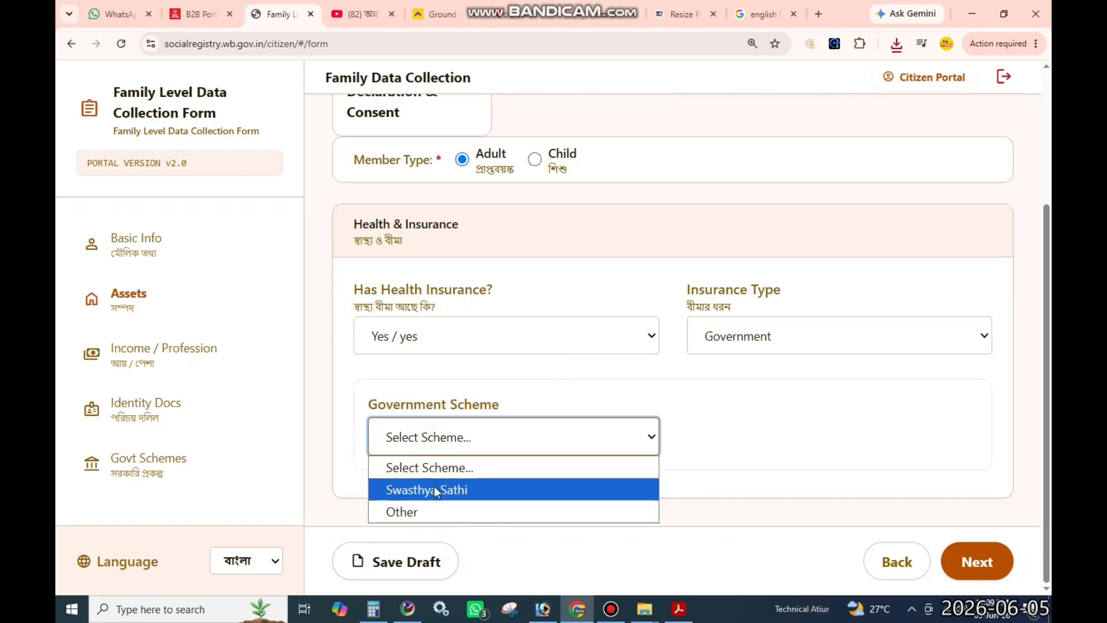
click(434, 486)
click(758, 440)
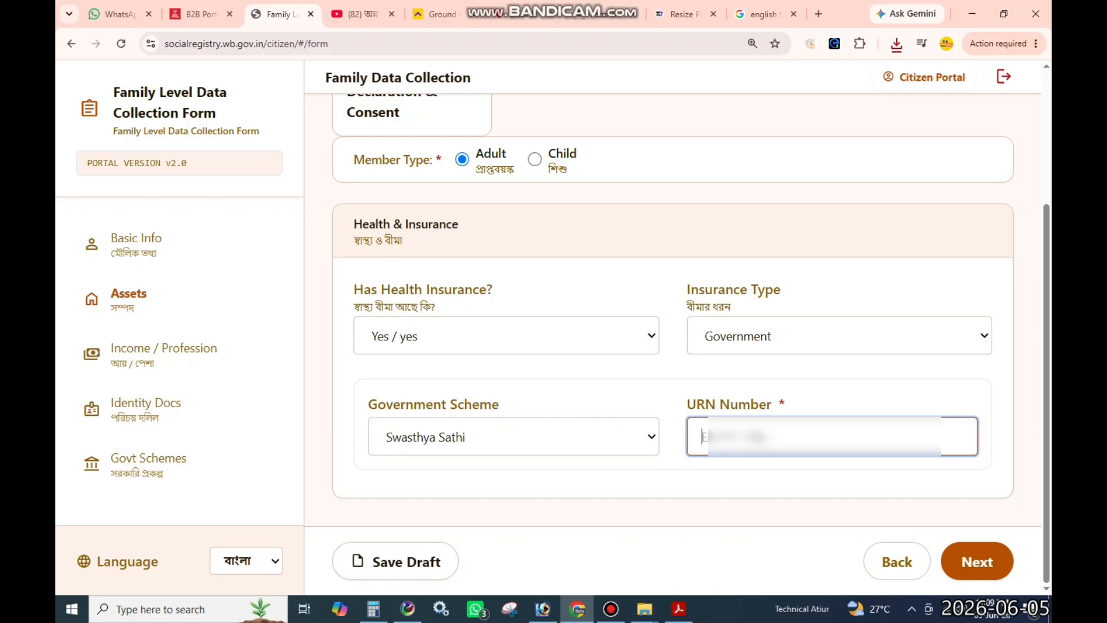
key(ctrl+v)
click(818, 402)
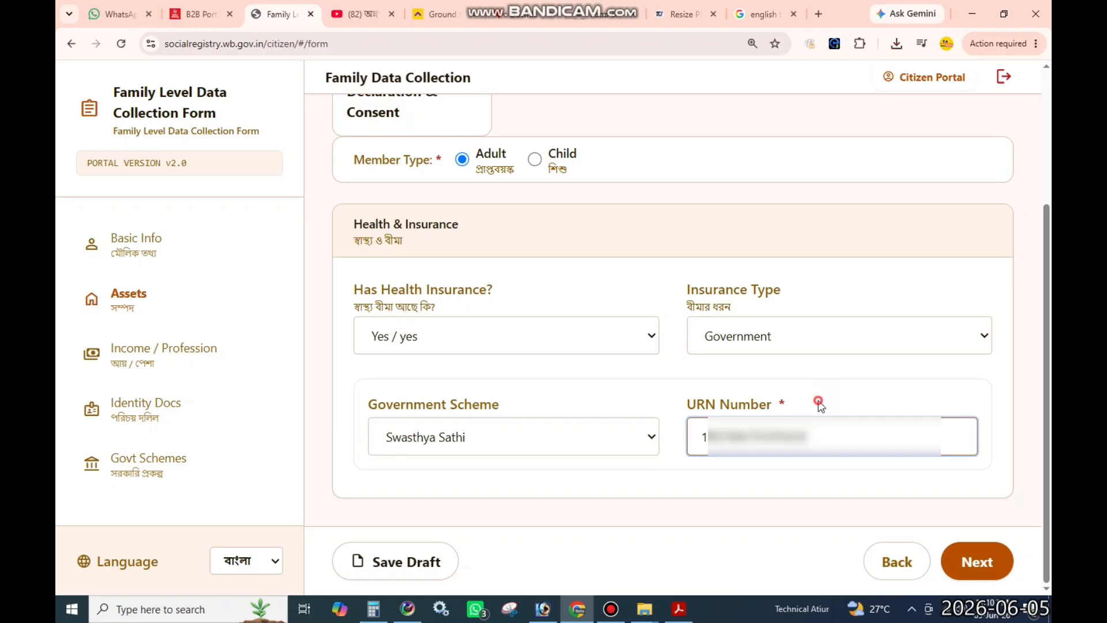
click(977, 562)
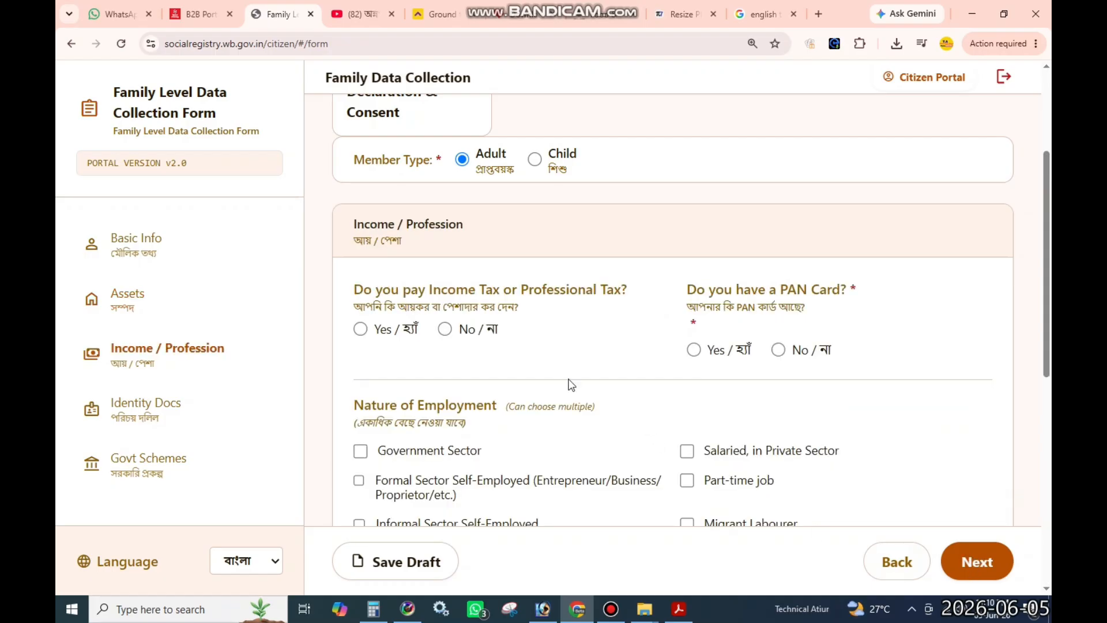
Step: Answer No to paying income tax and Yes to holding a PAN card
click(451, 328)
click(695, 351)
scroll(678, 321, down, 2)
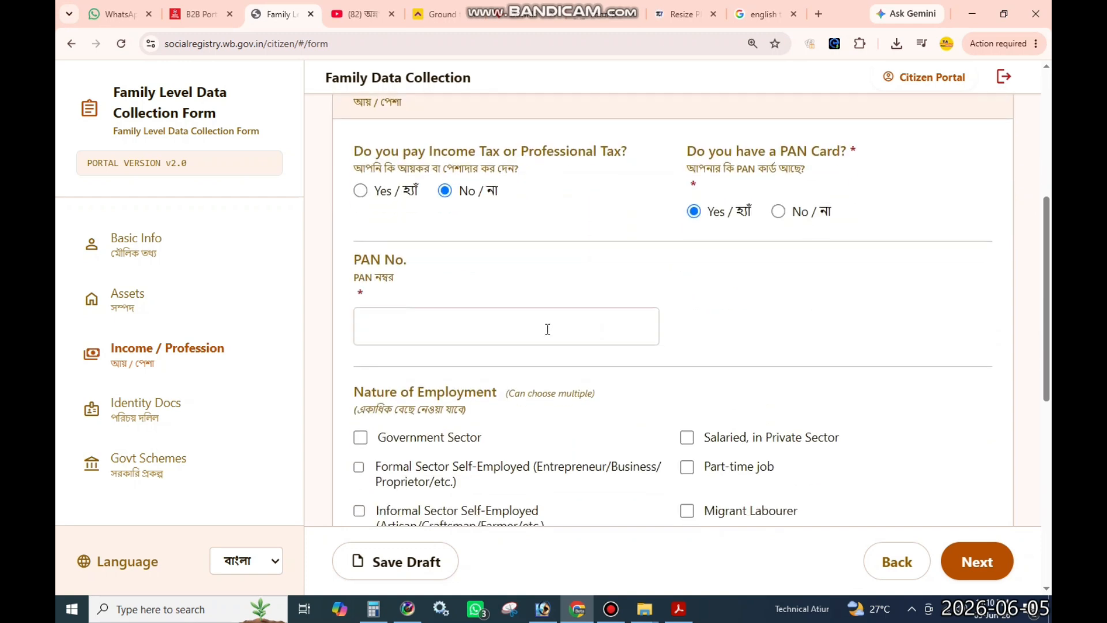
Step: Enter the member's PAN number, checking it against a saved file on the desktop
click(450, 318)
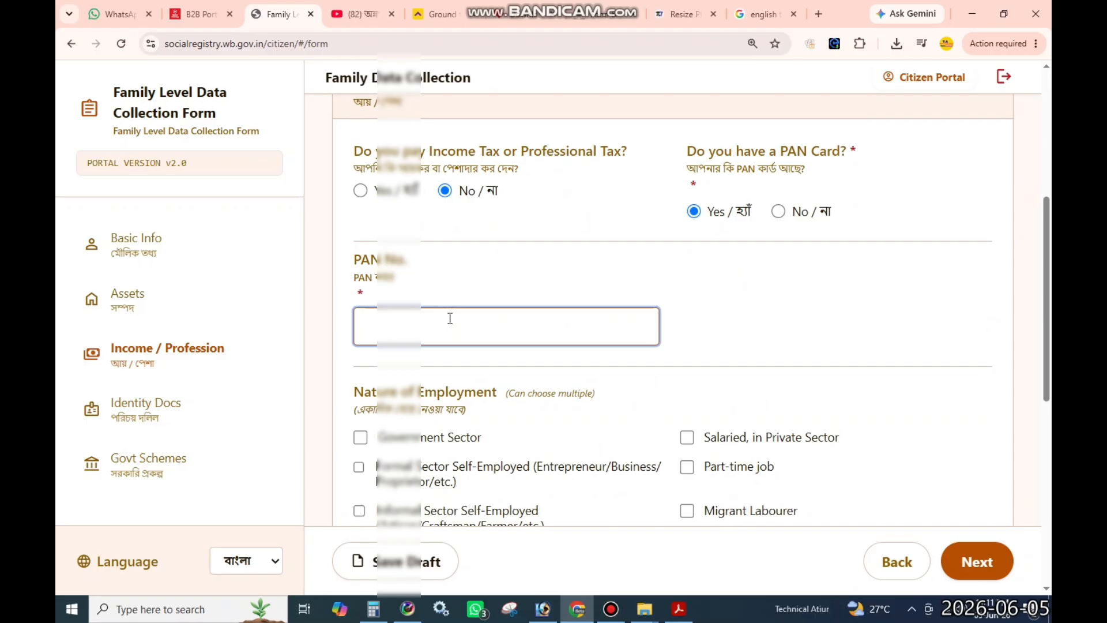
scroll(450, 318, up, 1)
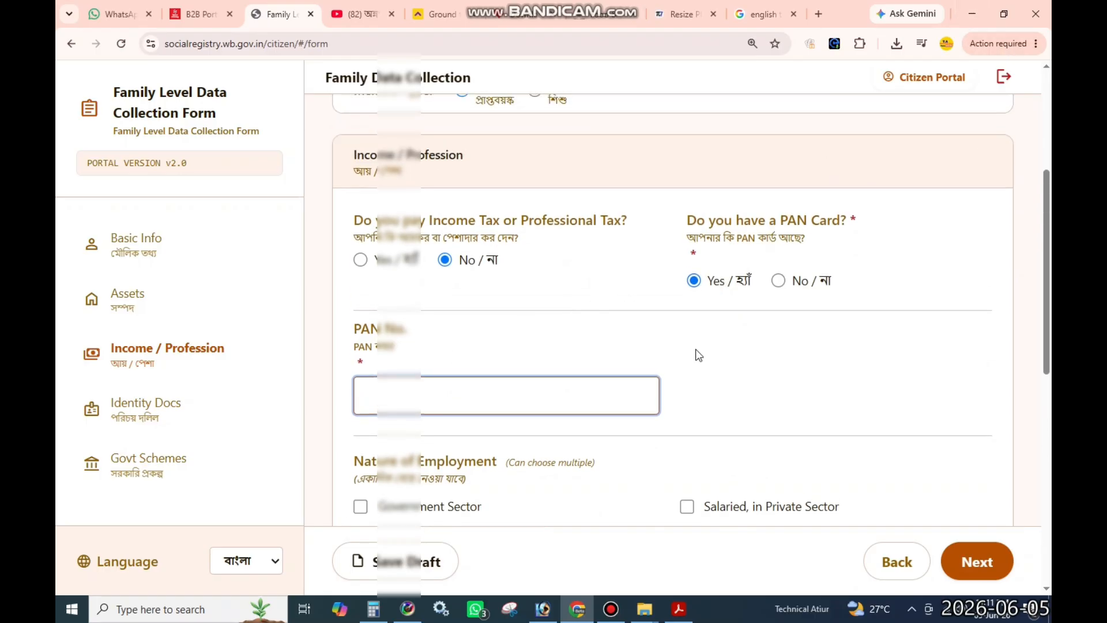
scroll(696, 355, down, 1)
click(972, 14)
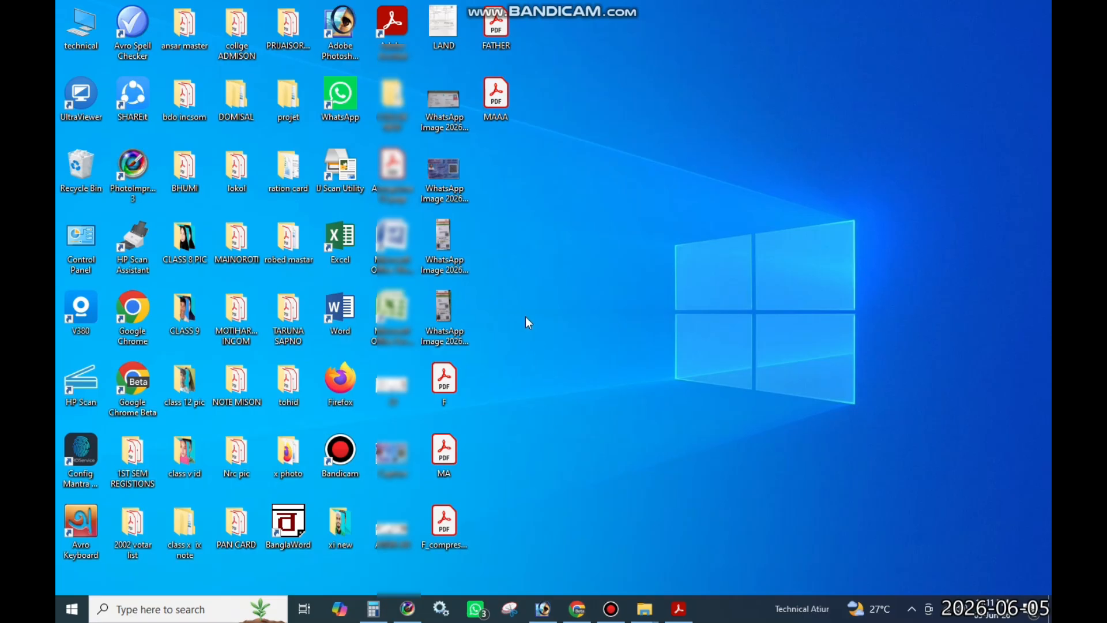
double_click(396, 456)
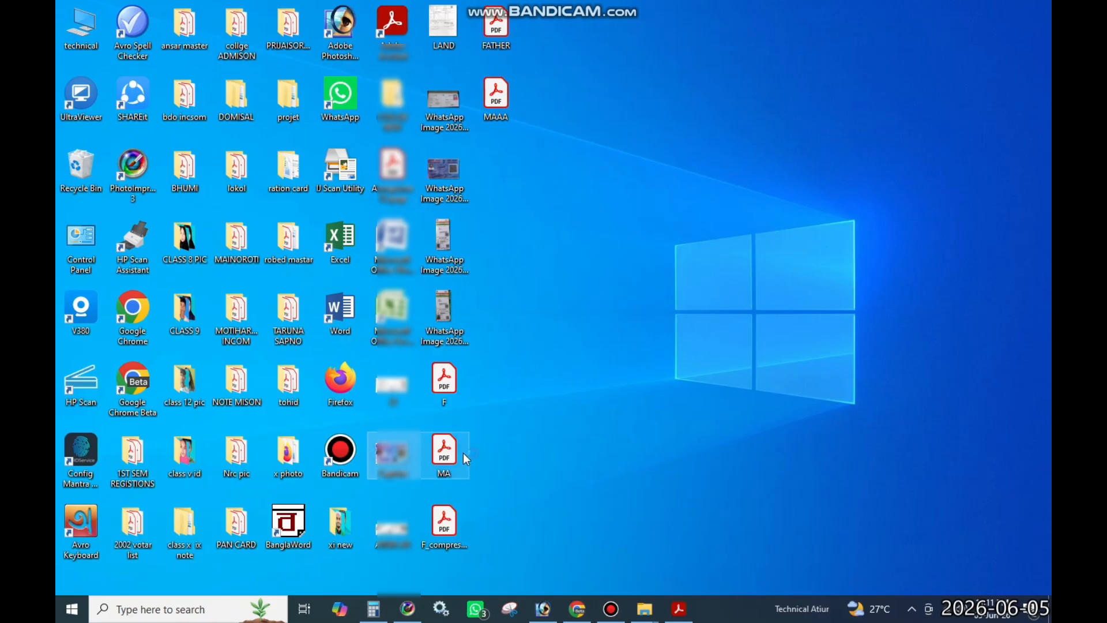
text(A)
text(S4)
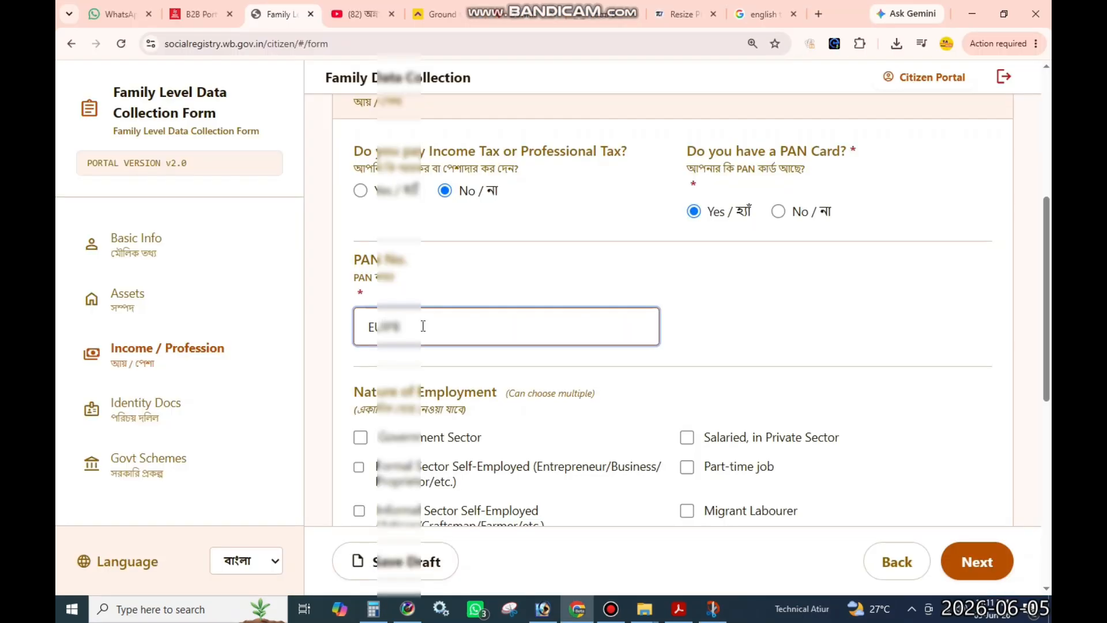
text(***F)
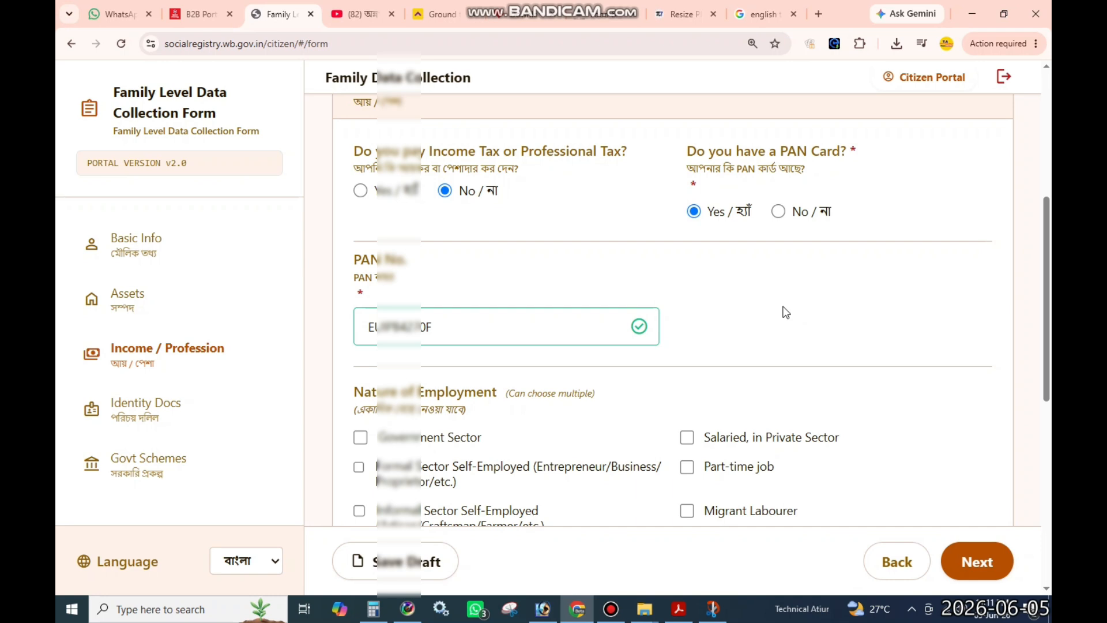
scroll(797, 314, down, 5)
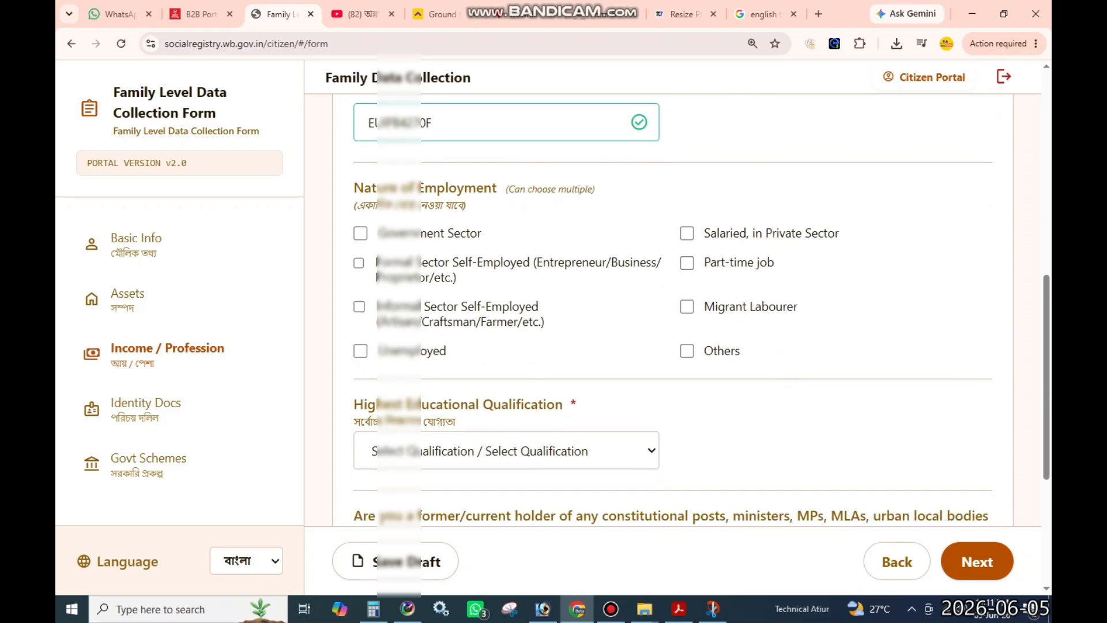
Step: Mark the member's occupation as Unemployed
scroll(490, 330, up, 1)
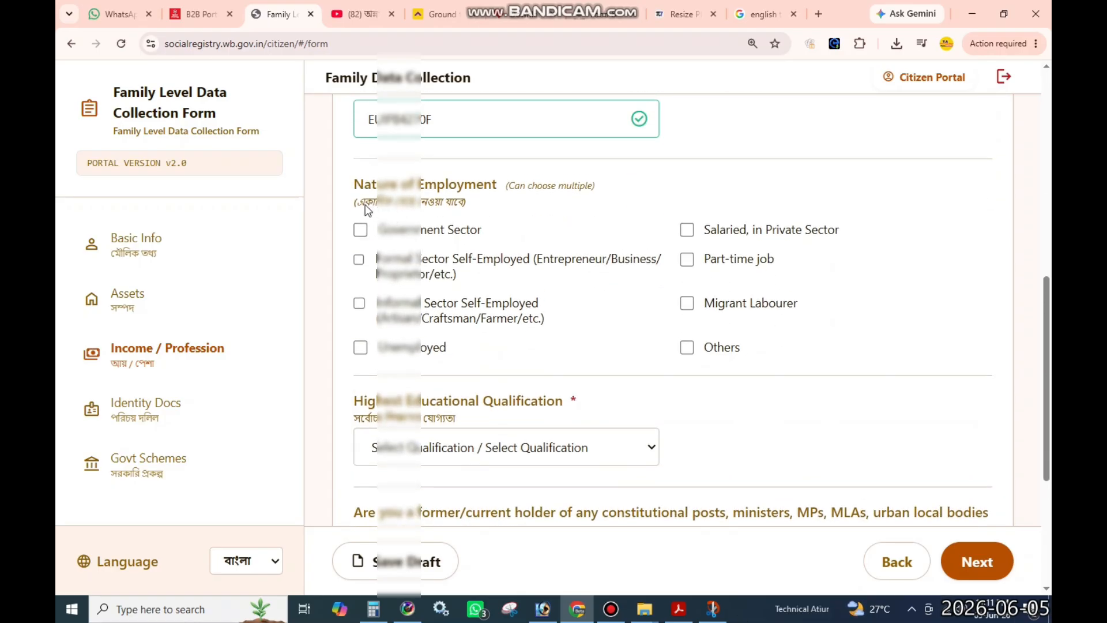
drag(352, 202, 463, 205)
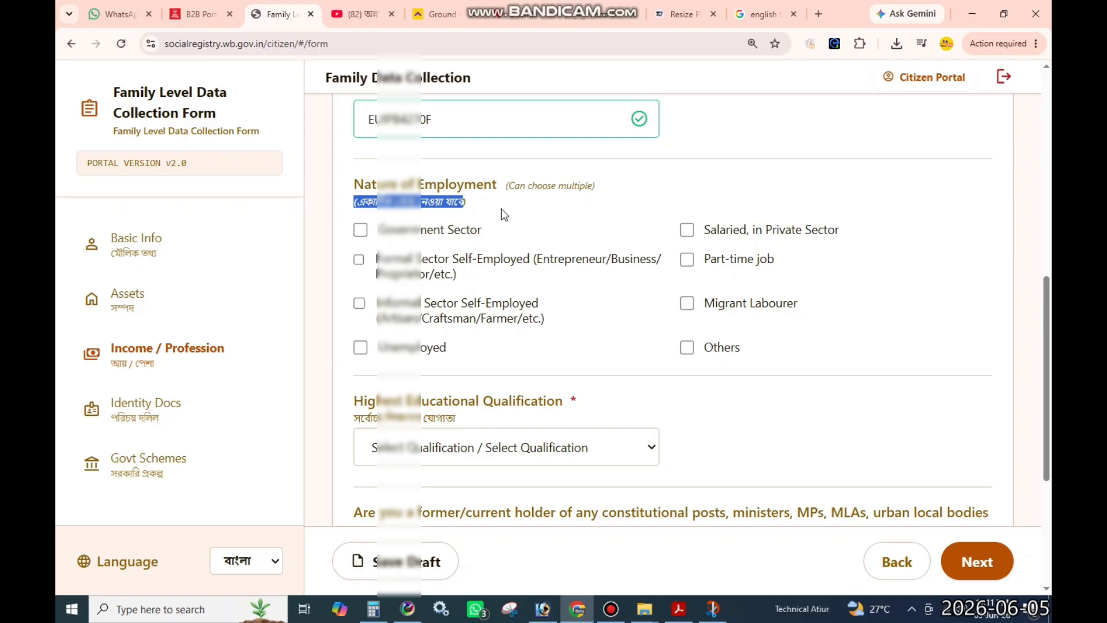
scroll(500, 209, down, 1)
click(530, 141)
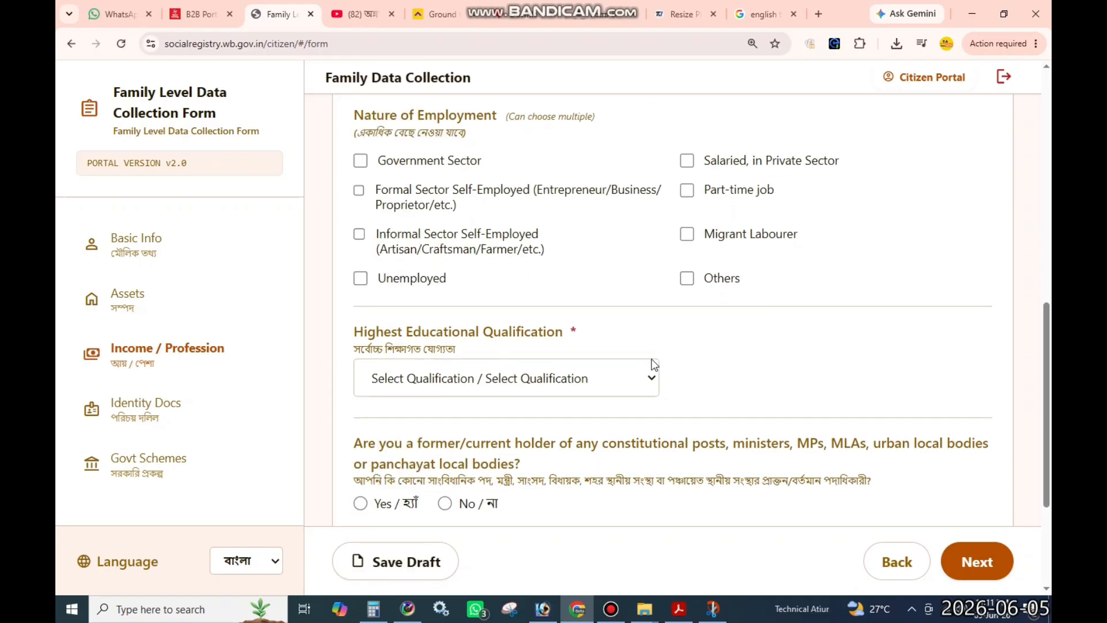
click(360, 279)
Step: Set highest qualification to Illiterate and answer No to constitutional post, government pension and GST
scroll(869, 286, down, 1)
drag(634, 268, 449, 269)
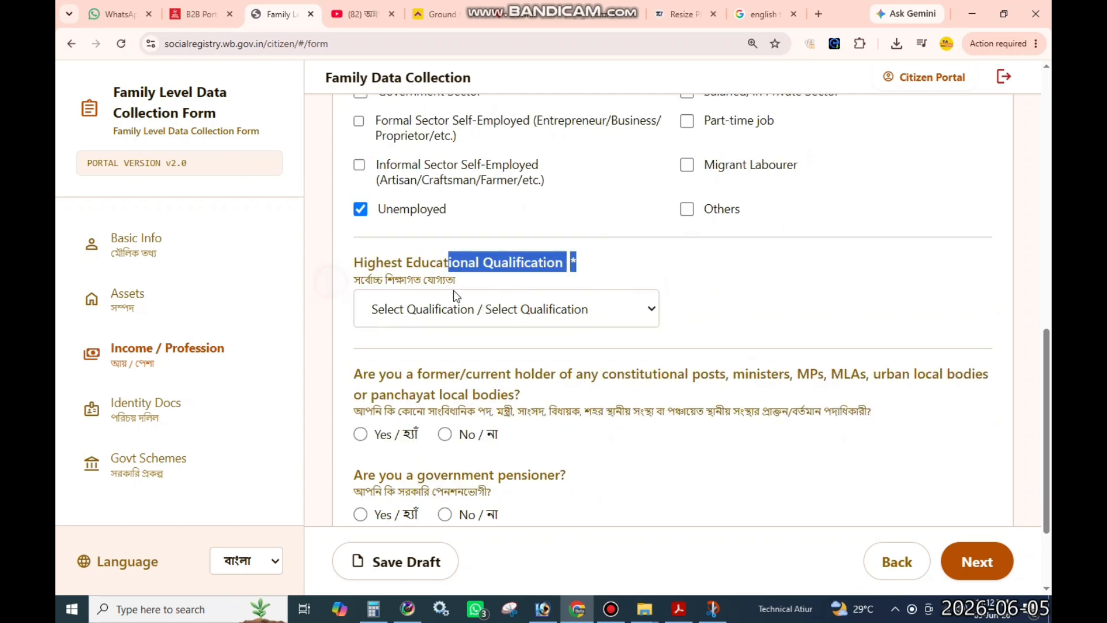
click(448, 308)
click(424, 362)
click(762, 268)
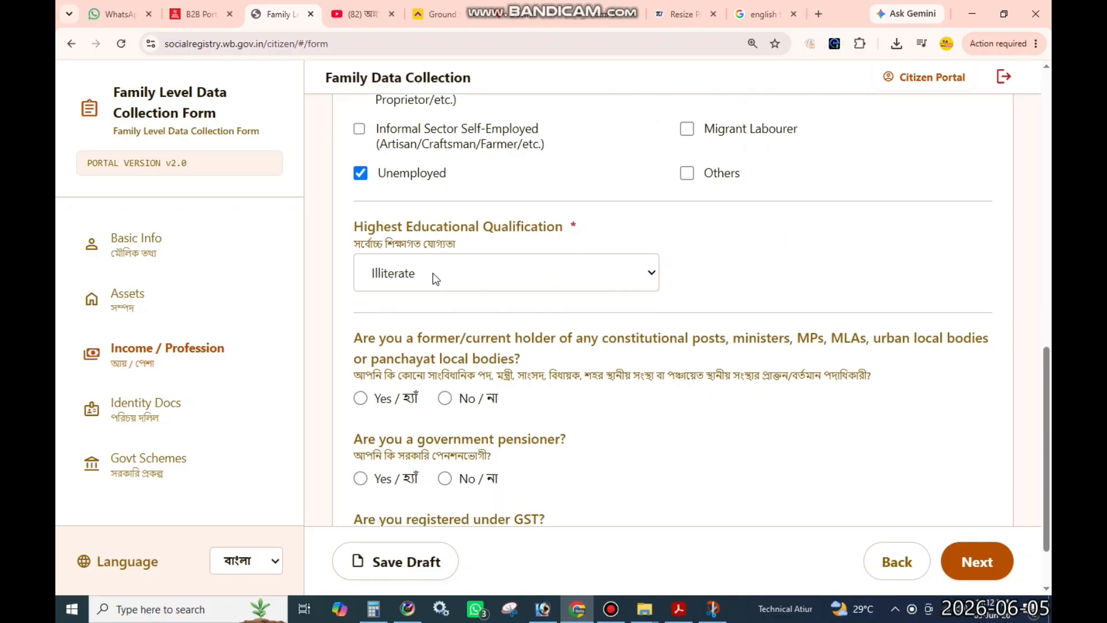
scroll(438, 285, down, 2)
click(459, 311)
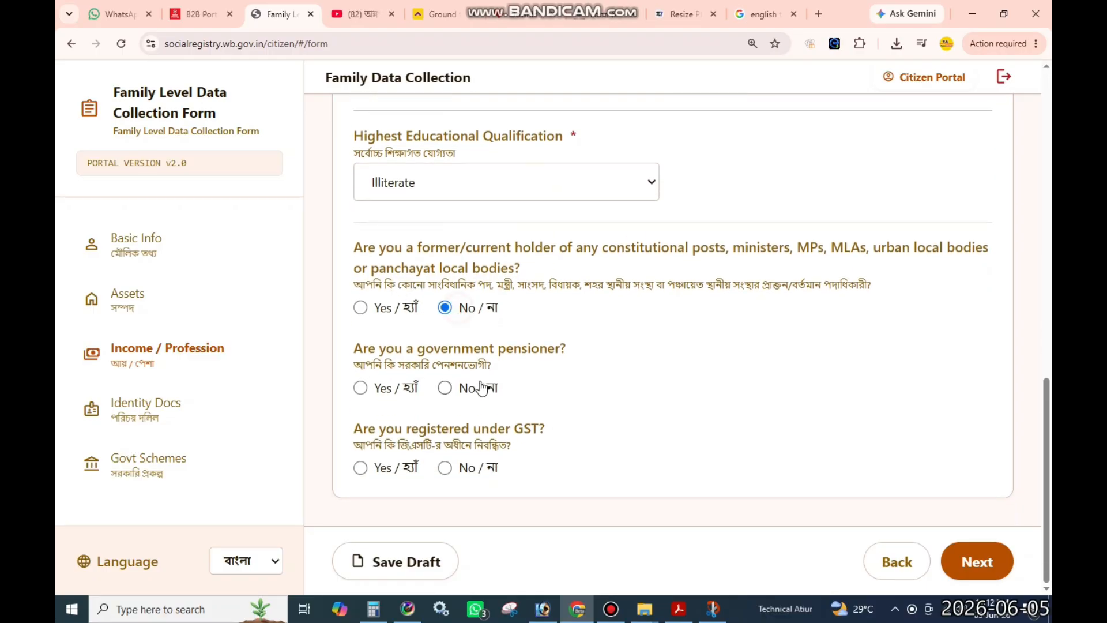
click(445, 388)
click(445, 468)
Step: Pass Identity Docs with both answers left Not Applicable and reach the Annapurna Yojana question
click(976, 562)
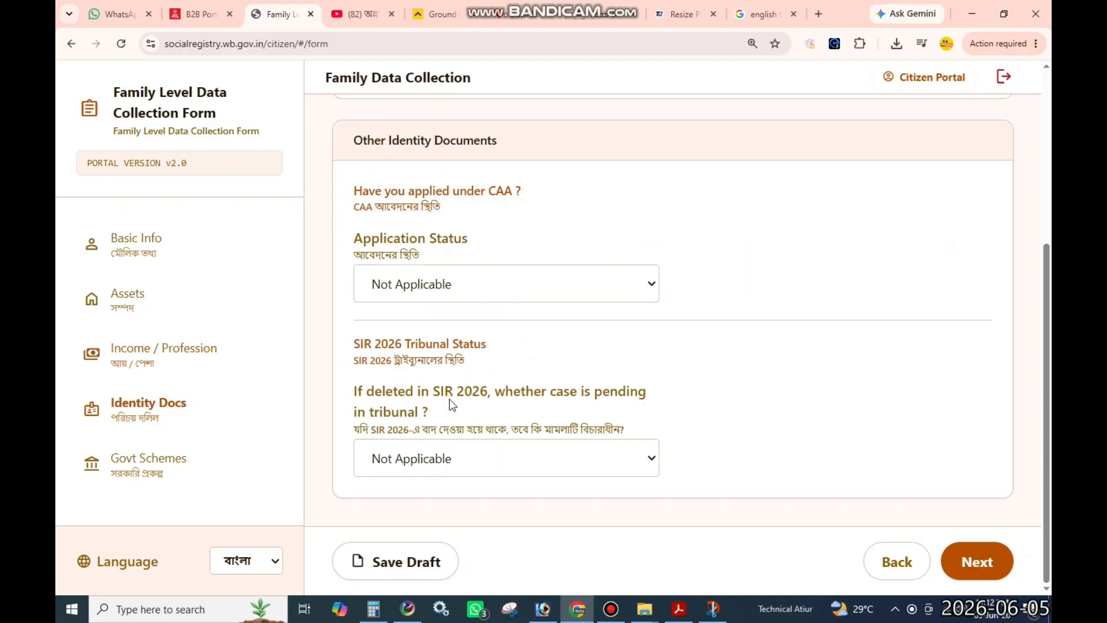
drag(343, 340, 526, 388)
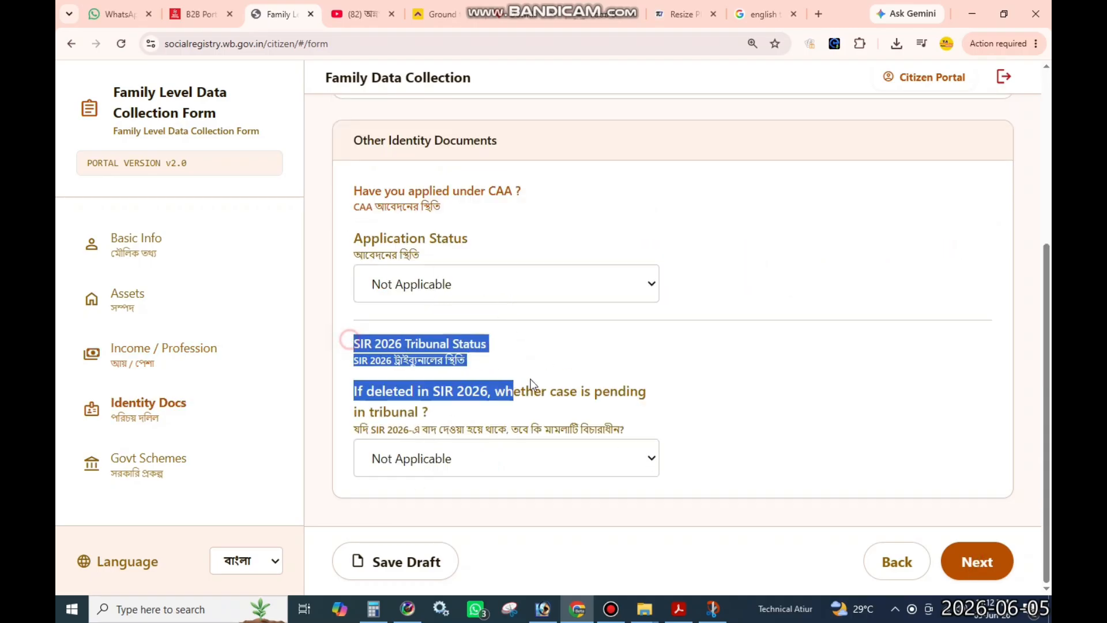
click(606, 363)
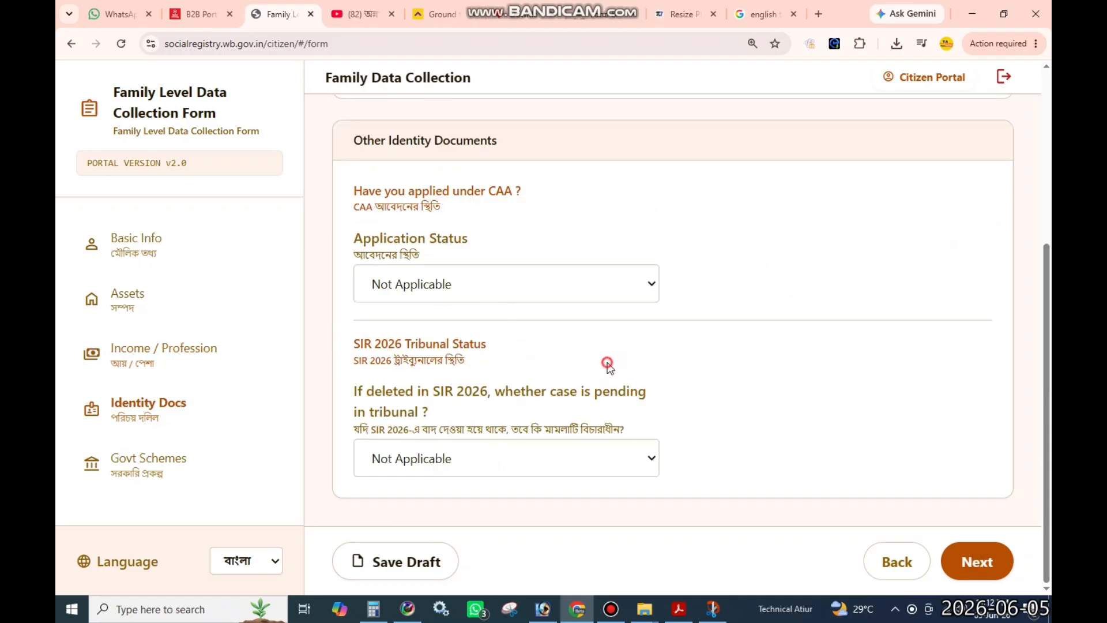
click(975, 558)
drag(355, 266, 556, 268)
drag(348, 280, 552, 286)
Step: Answer Yes to applying for Annapurna Yojana
click(595, 283)
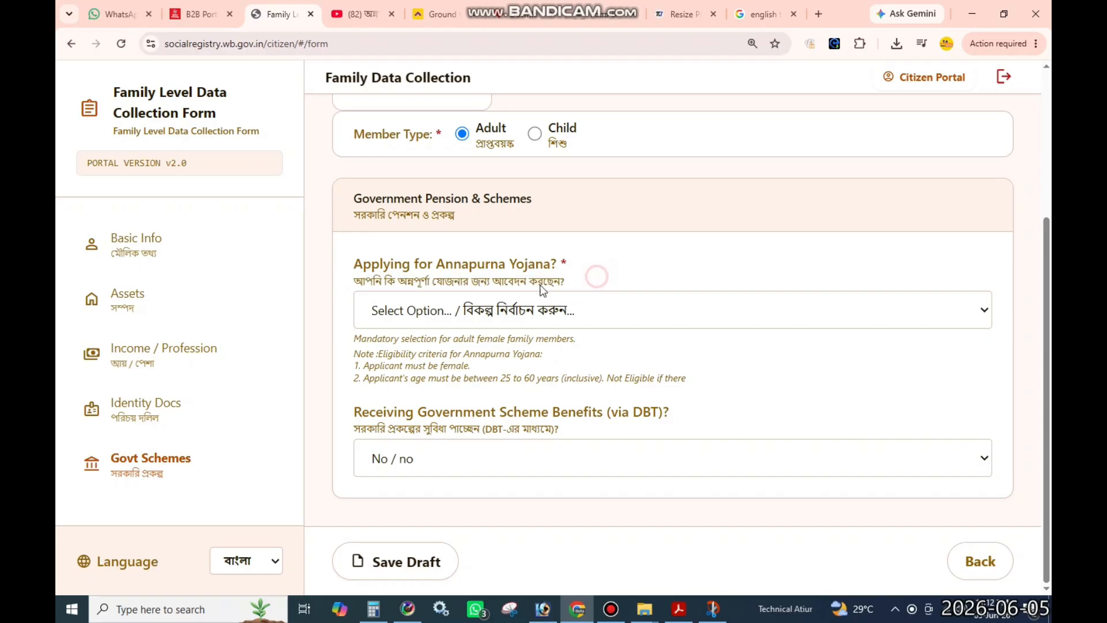
click(507, 310)
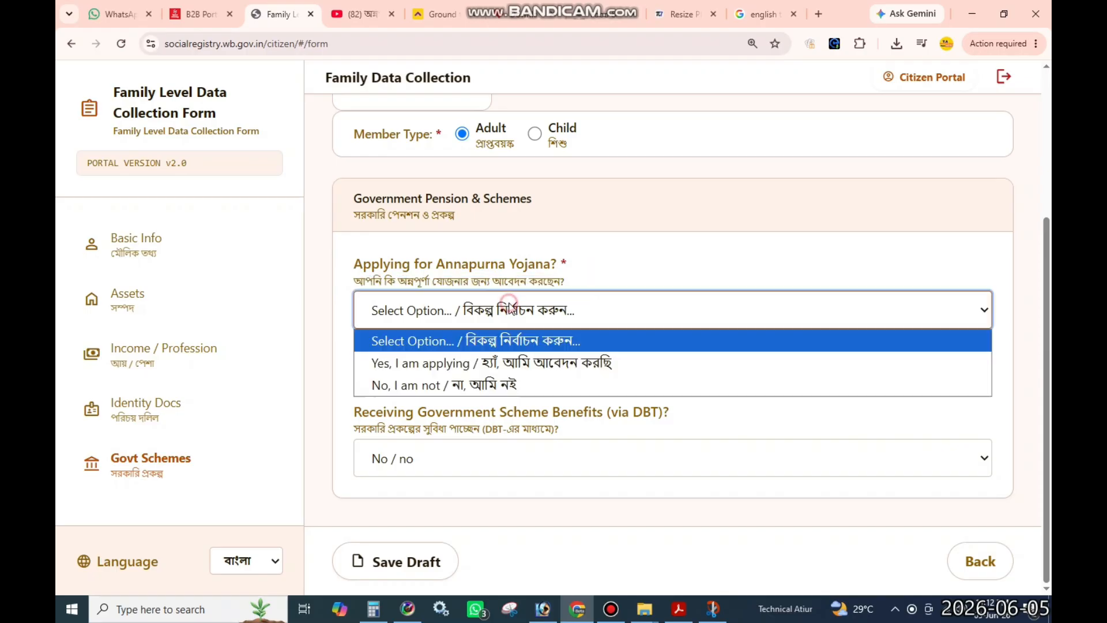
click(484, 364)
click(611, 238)
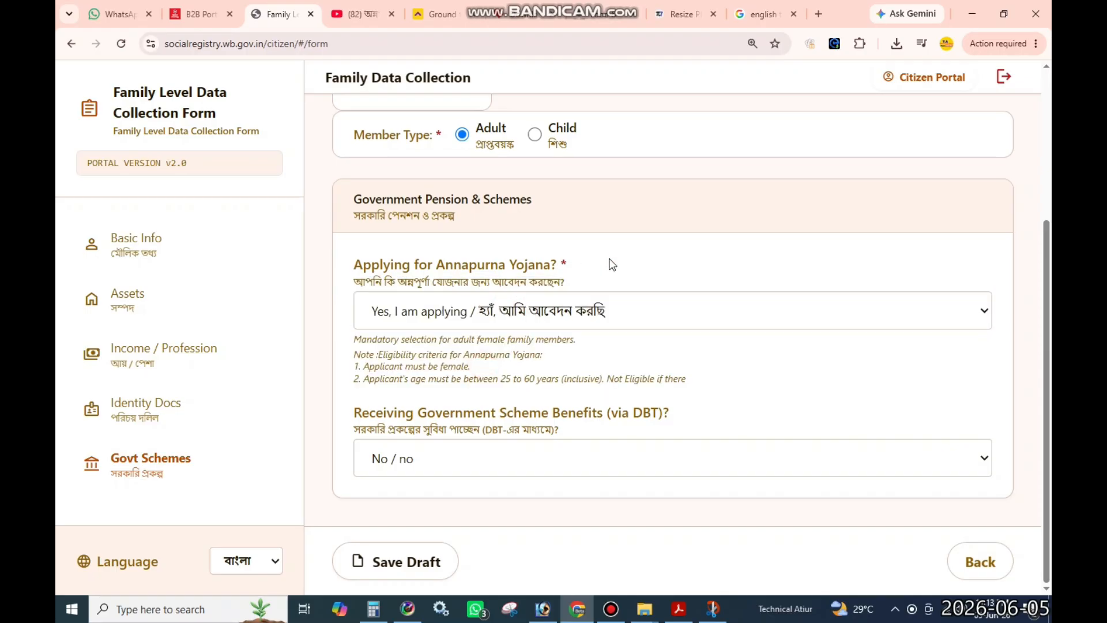
Step: Review the Annapurna Yojana eligibility notes for adult female applicants
scroll(611, 262, up, 4)
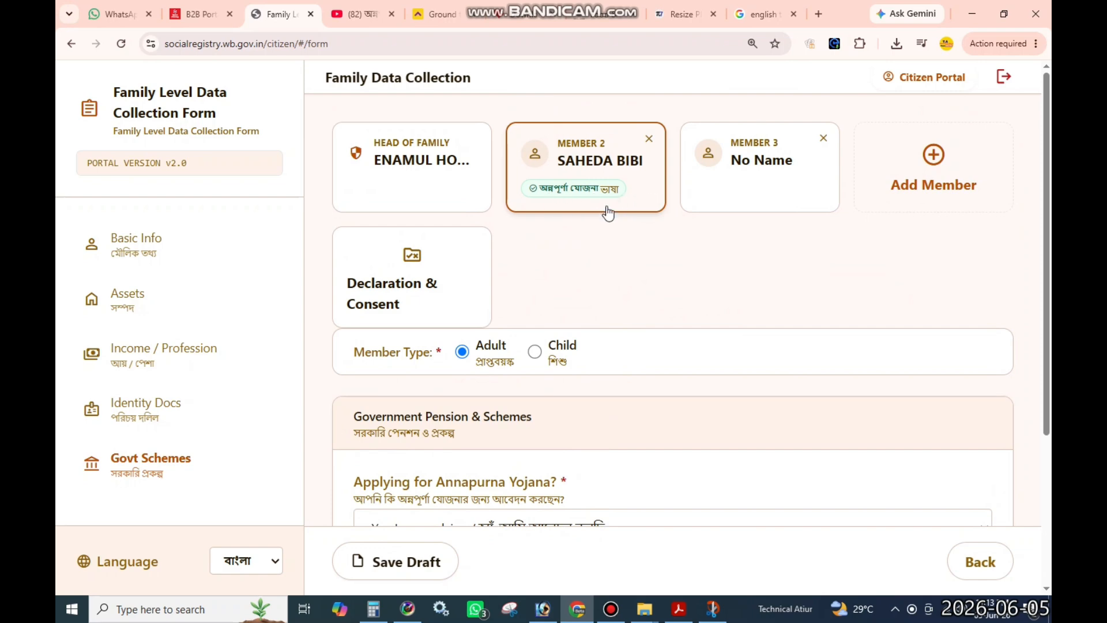
scroll(608, 213, down, 4)
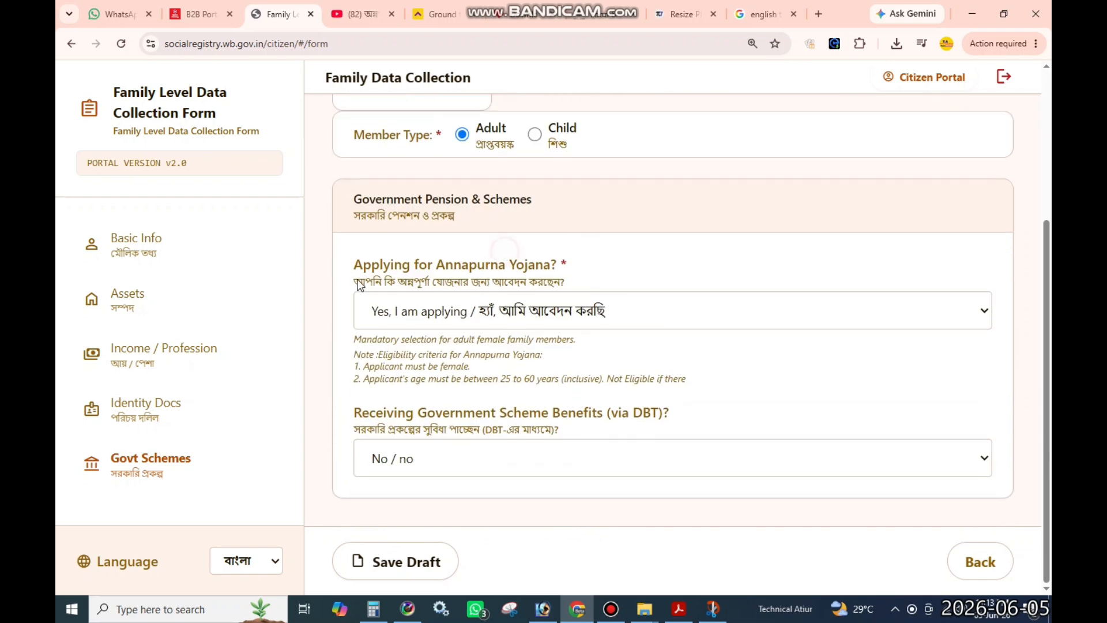
drag(358, 284, 568, 282)
click(589, 281)
drag(360, 341, 566, 345)
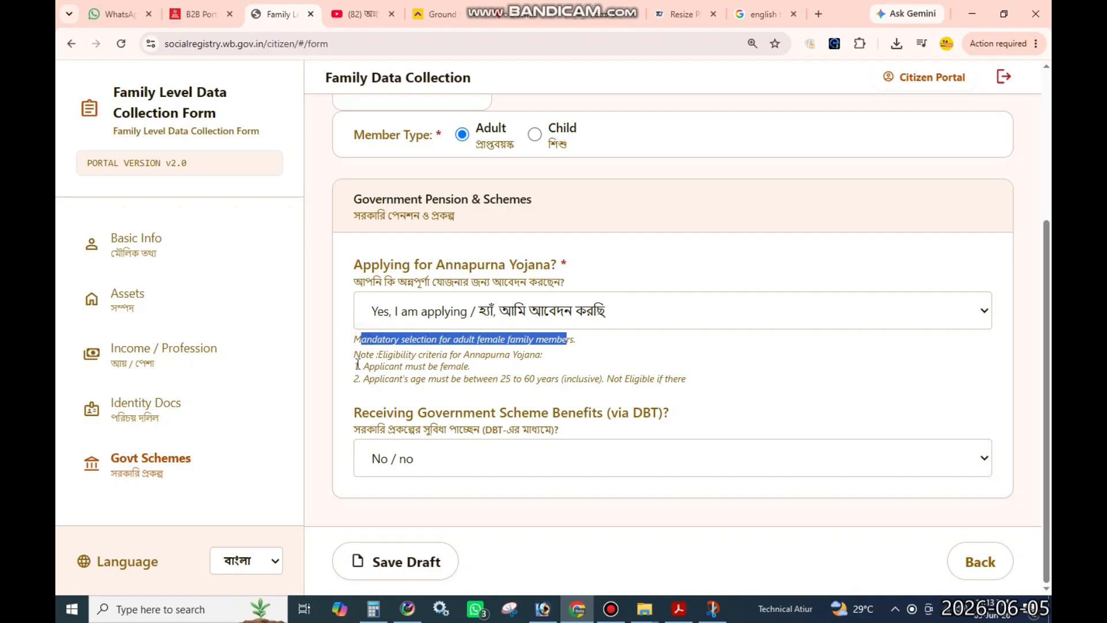
drag(357, 356, 532, 358)
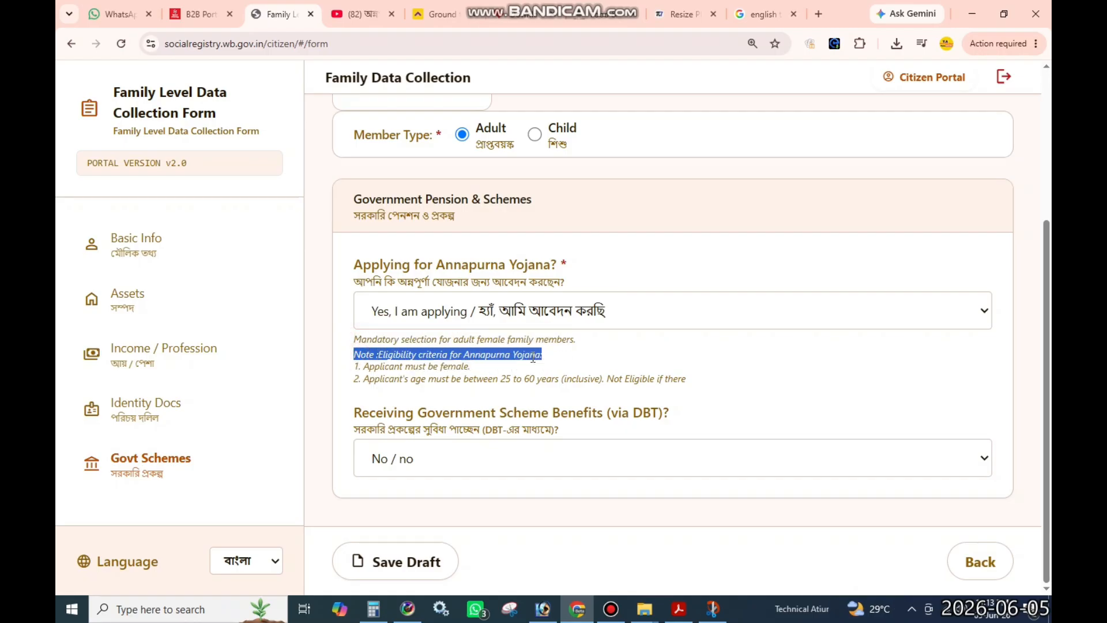
drag(358, 367, 519, 383)
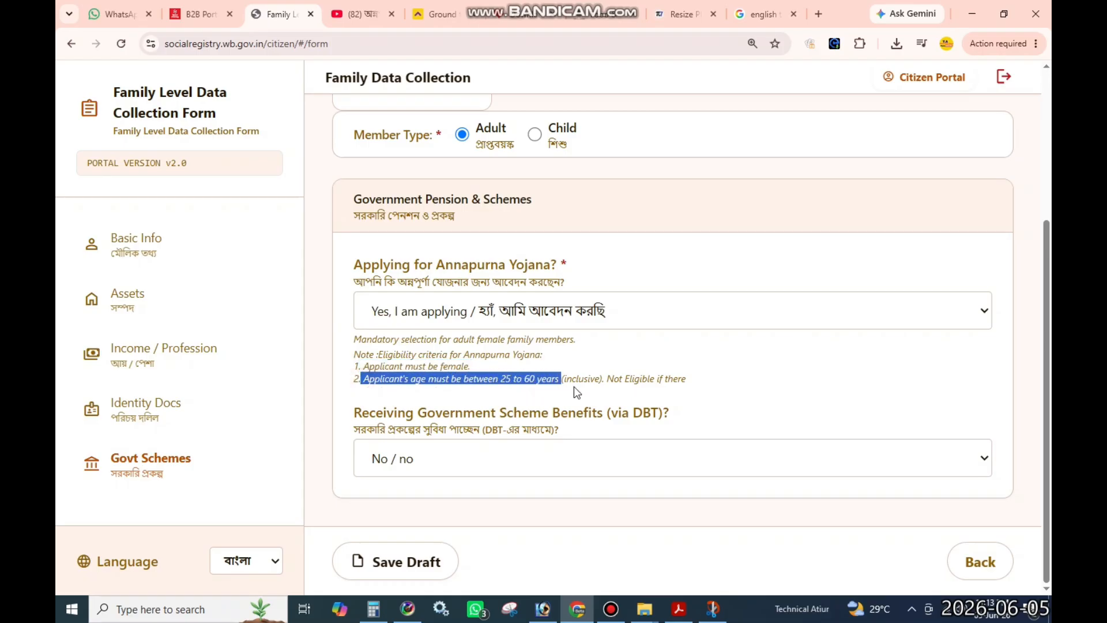
drag(676, 394, 692, 393)
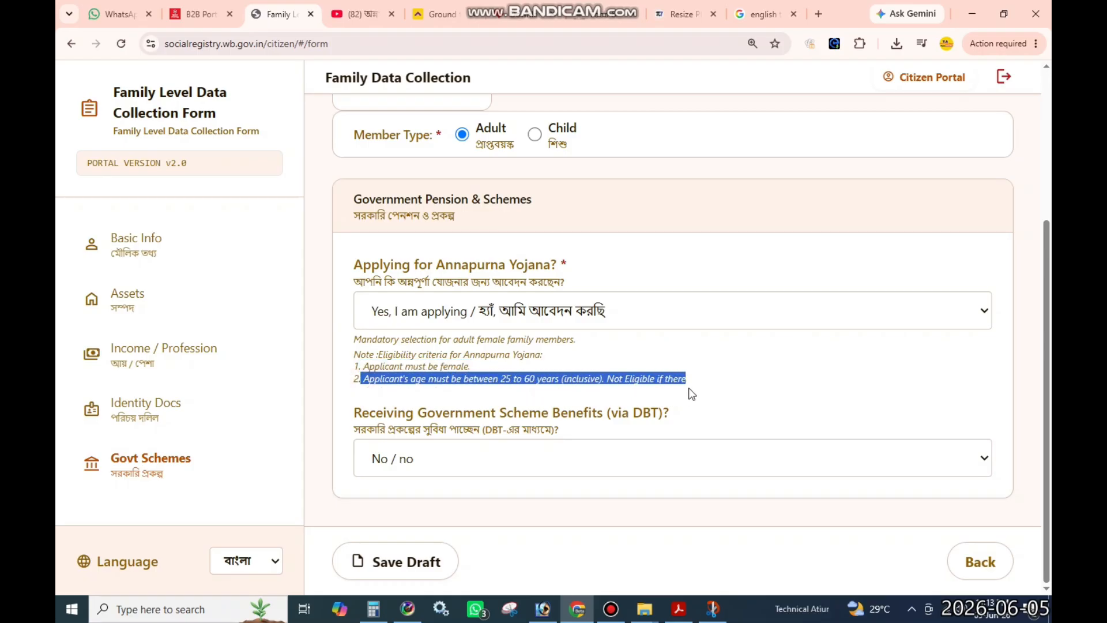
click(673, 362)
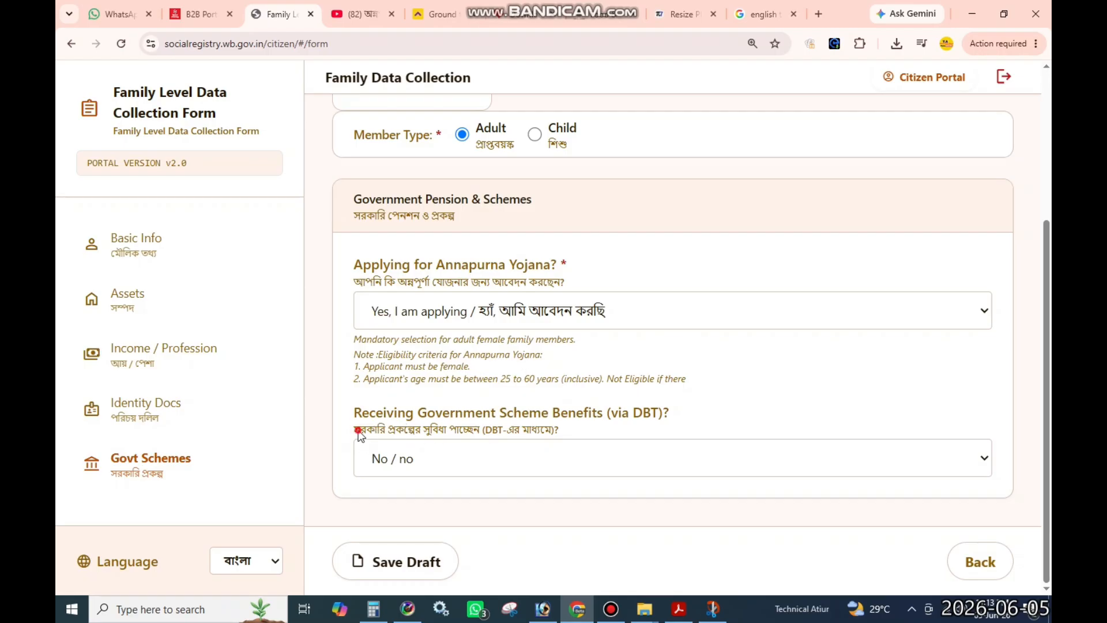
Step: Answer Yes to receiving government scheme benefits via DBT
drag(358, 431, 558, 426)
click(523, 394)
click(400, 461)
click(398, 497)
click(404, 463)
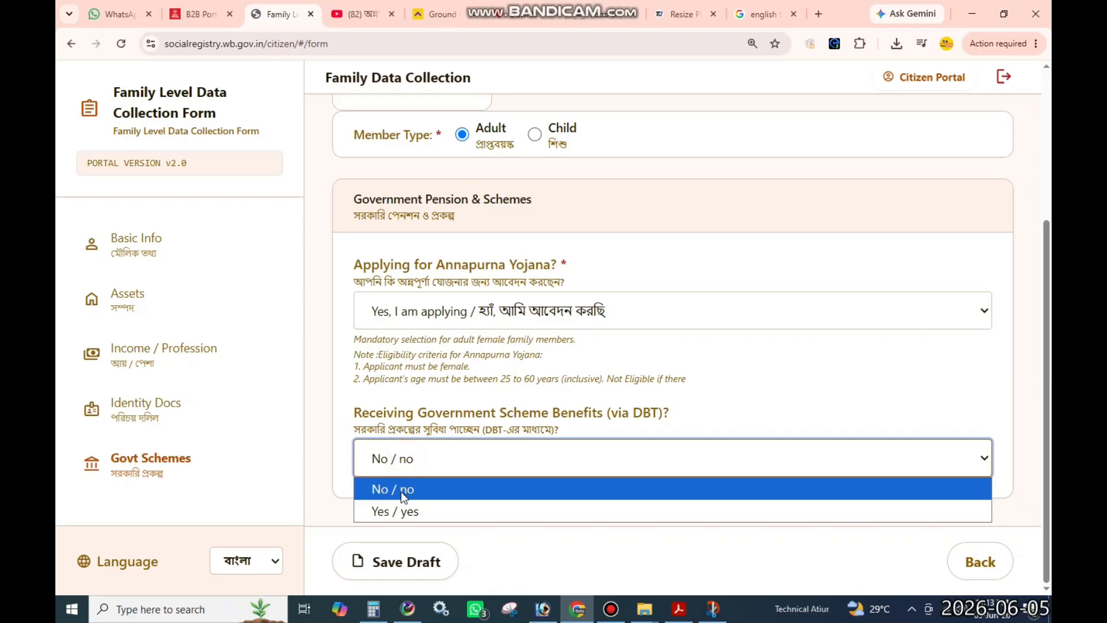
click(400, 511)
scroll(404, 404, down, 3)
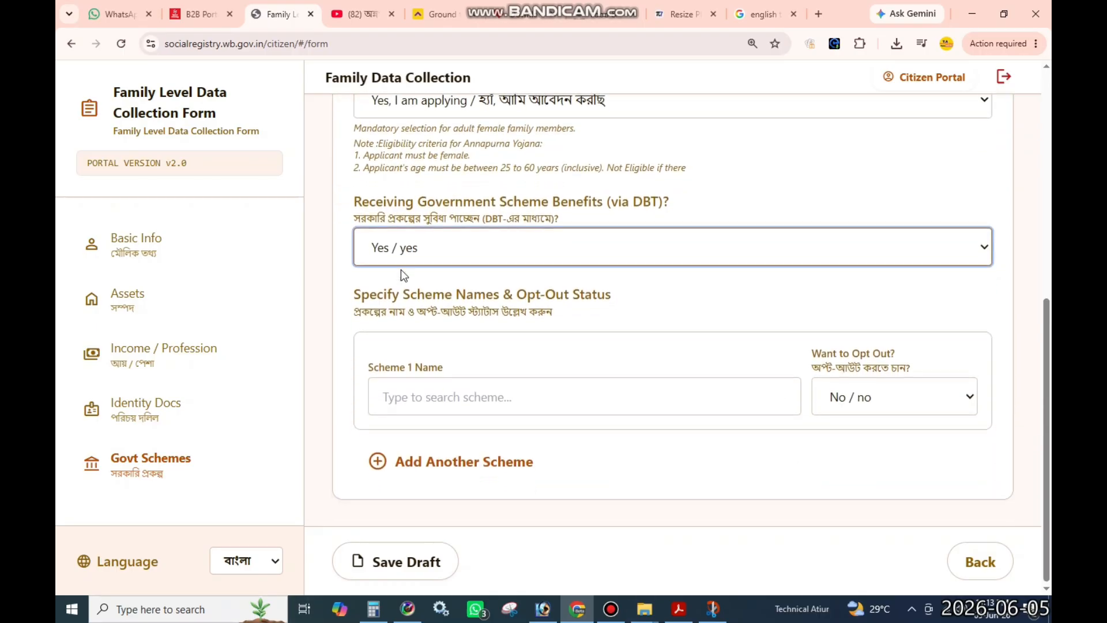
Step: List LAXMI BANDAR, KISOK BONDU and PM-KISHAN as Schemes 1–3
click(426, 396)
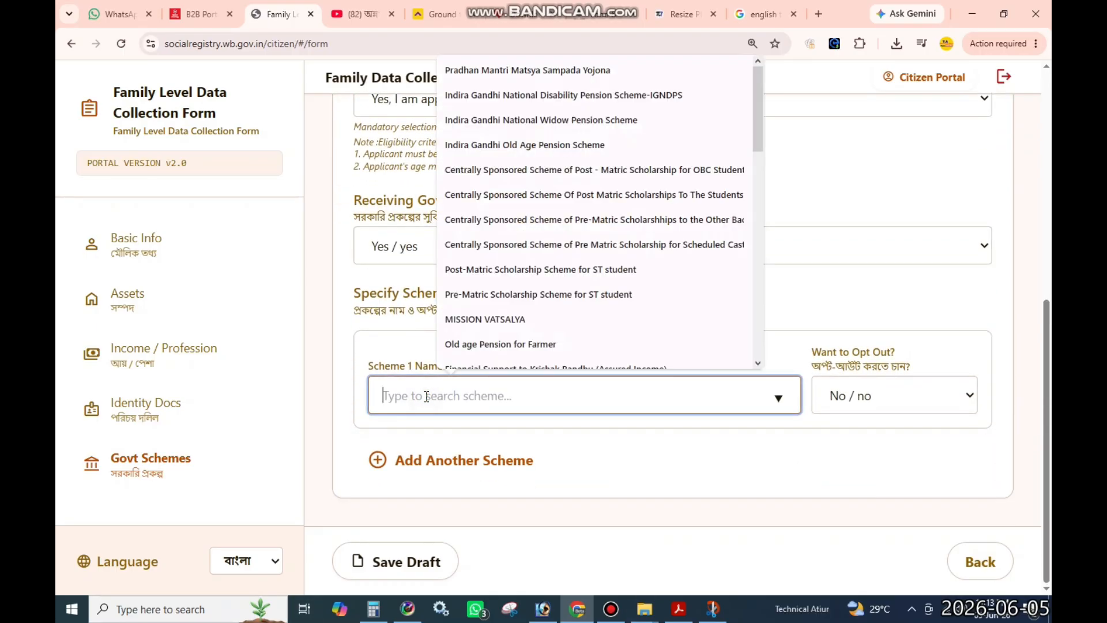
text(L)
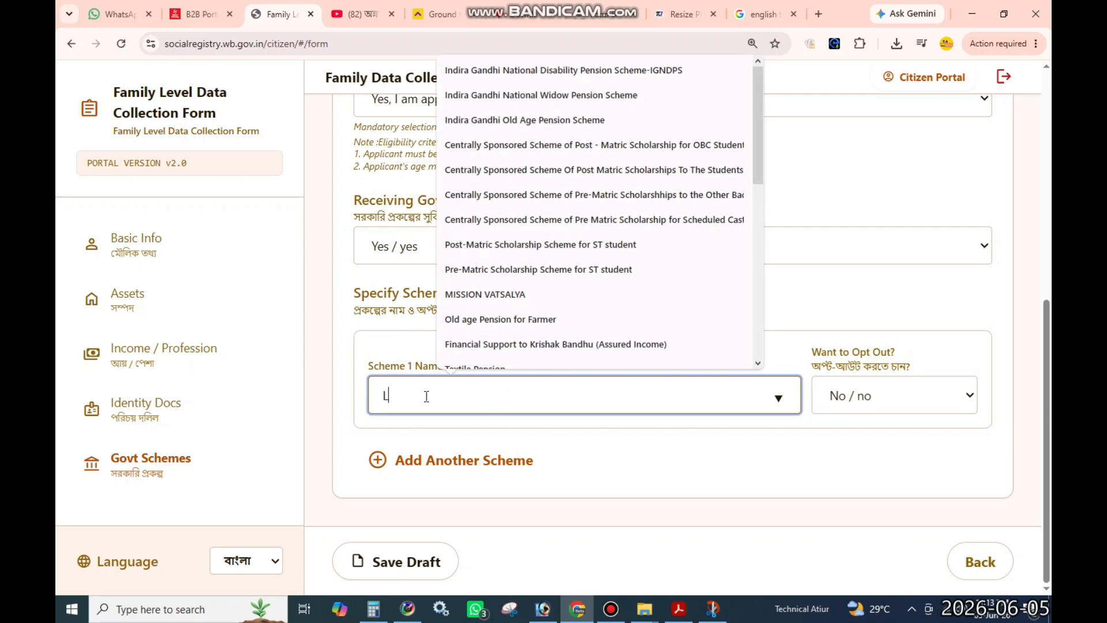
text(AXMI BANDAR)
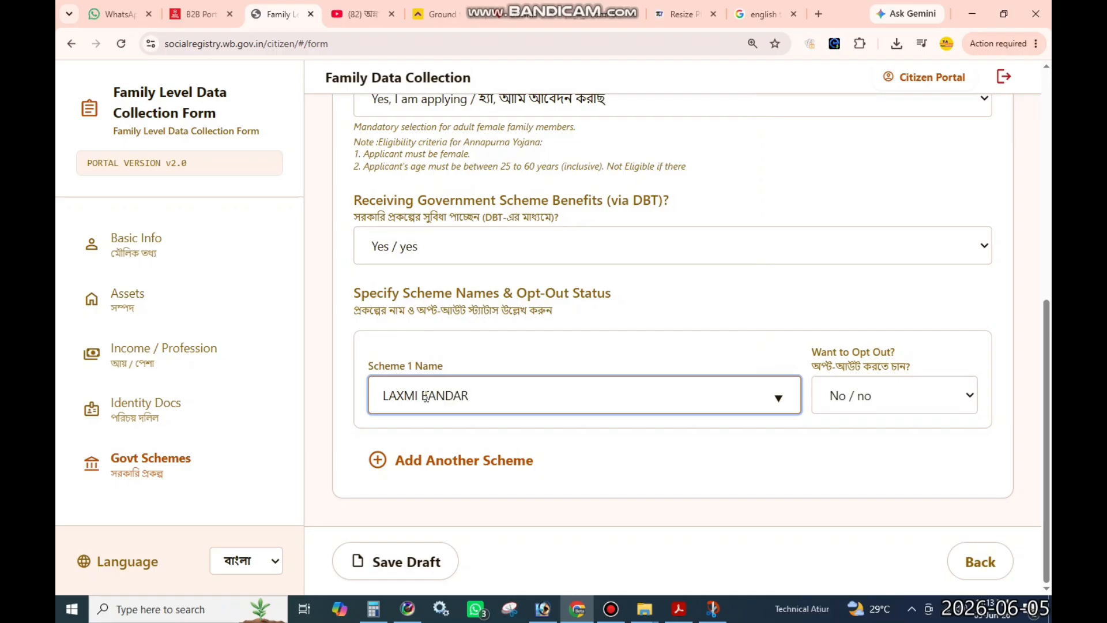
click(521, 350)
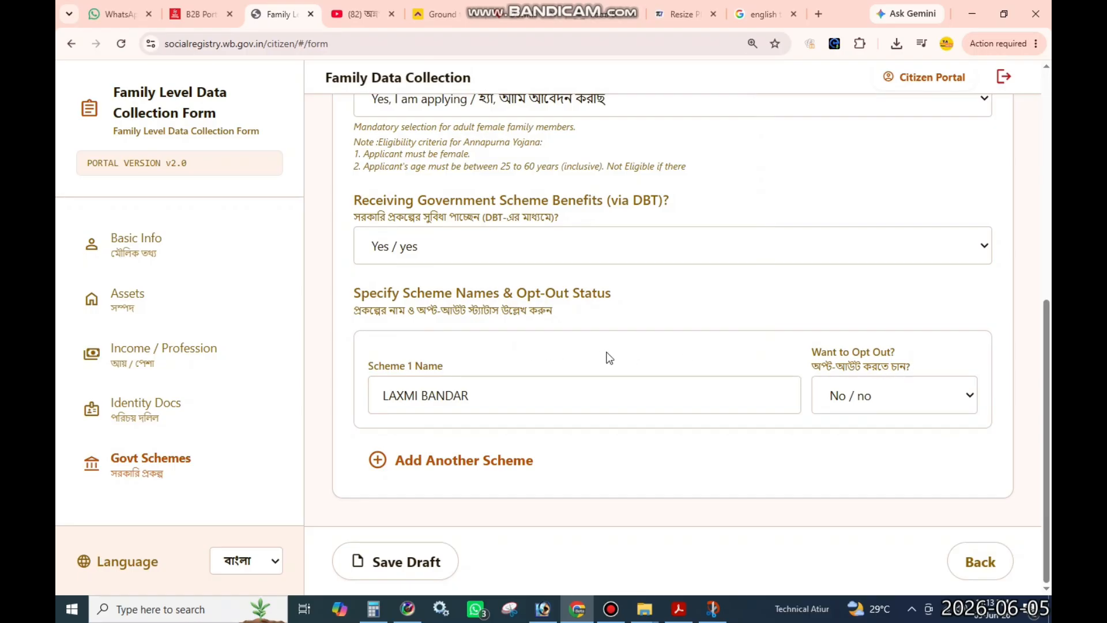
click(442, 470)
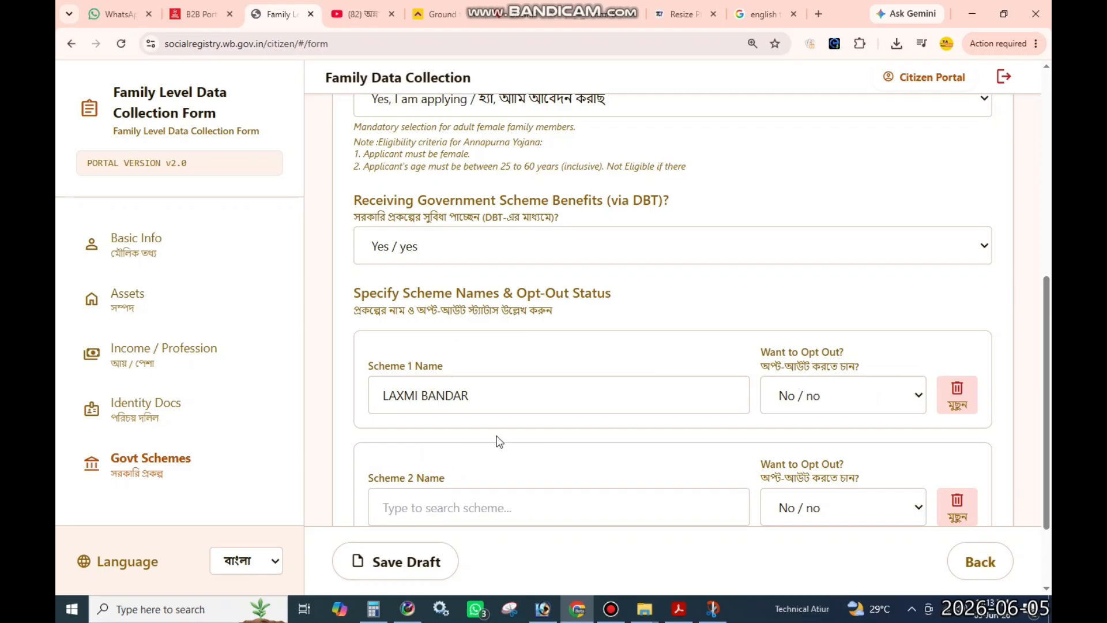
scroll(494, 439, down, 1)
click(455, 438)
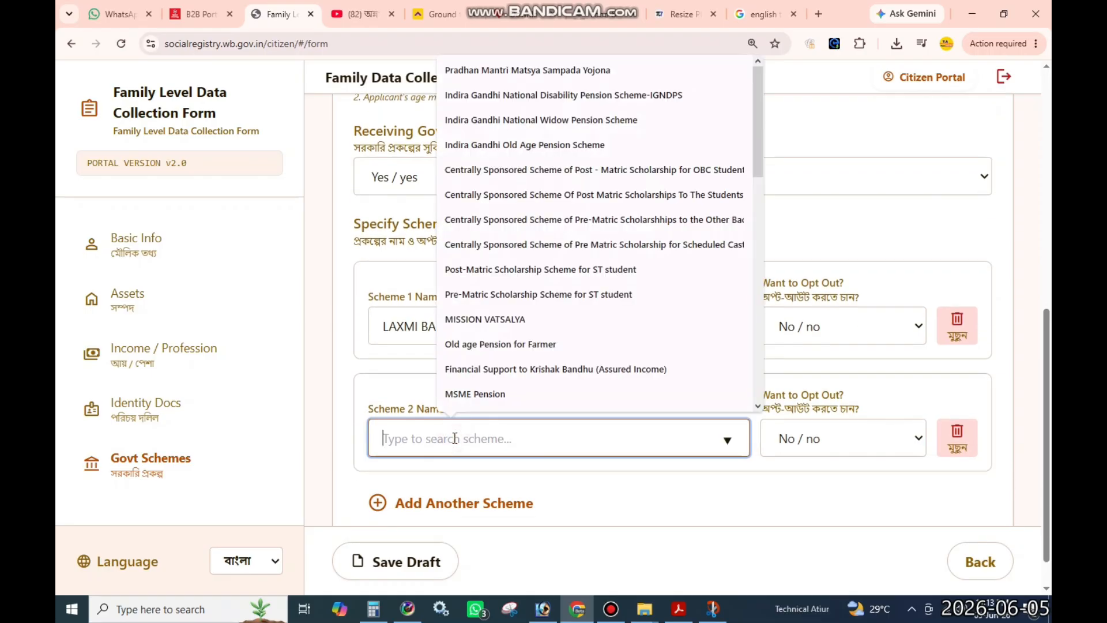
text(Kl)
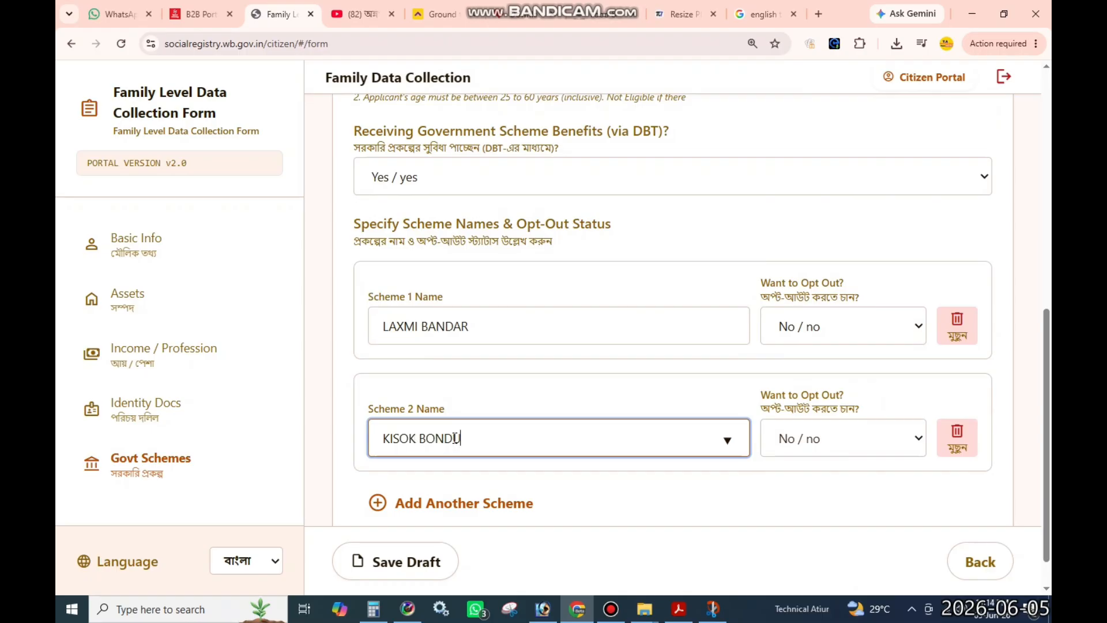
scroll(472, 467, down, 1)
click(459, 470)
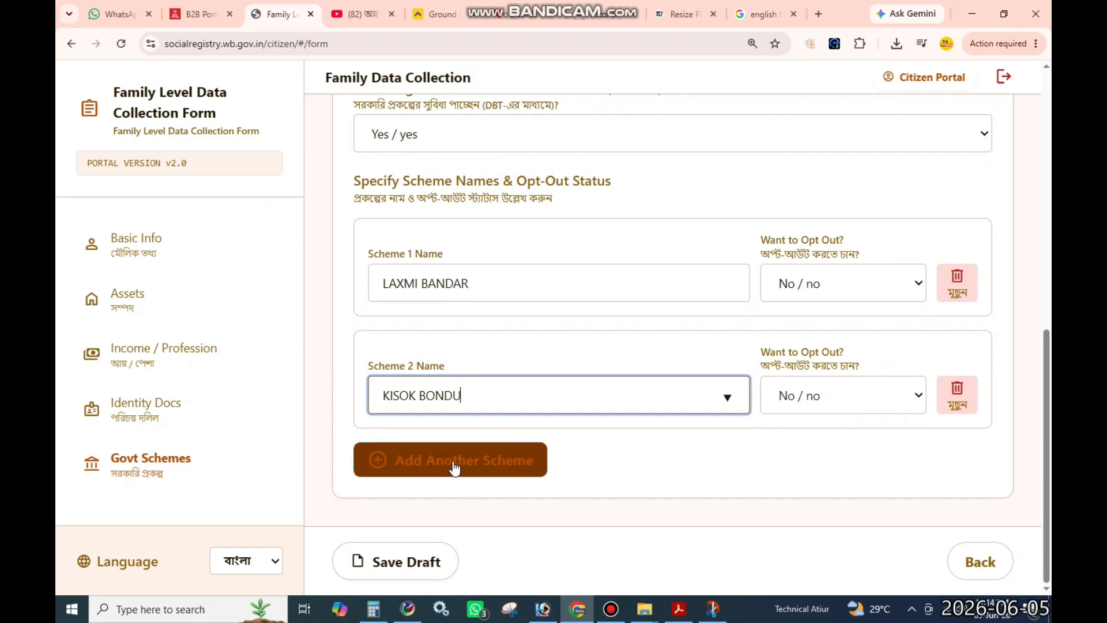
scroll(438, 438, down, 1)
click(432, 427)
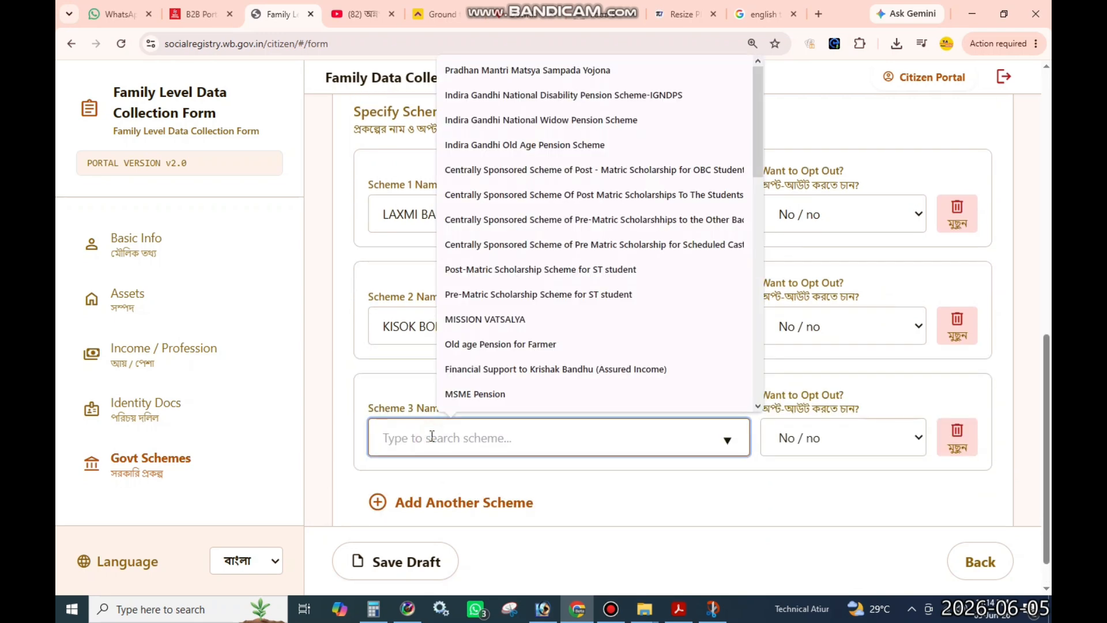
text(PM-KISHAN)
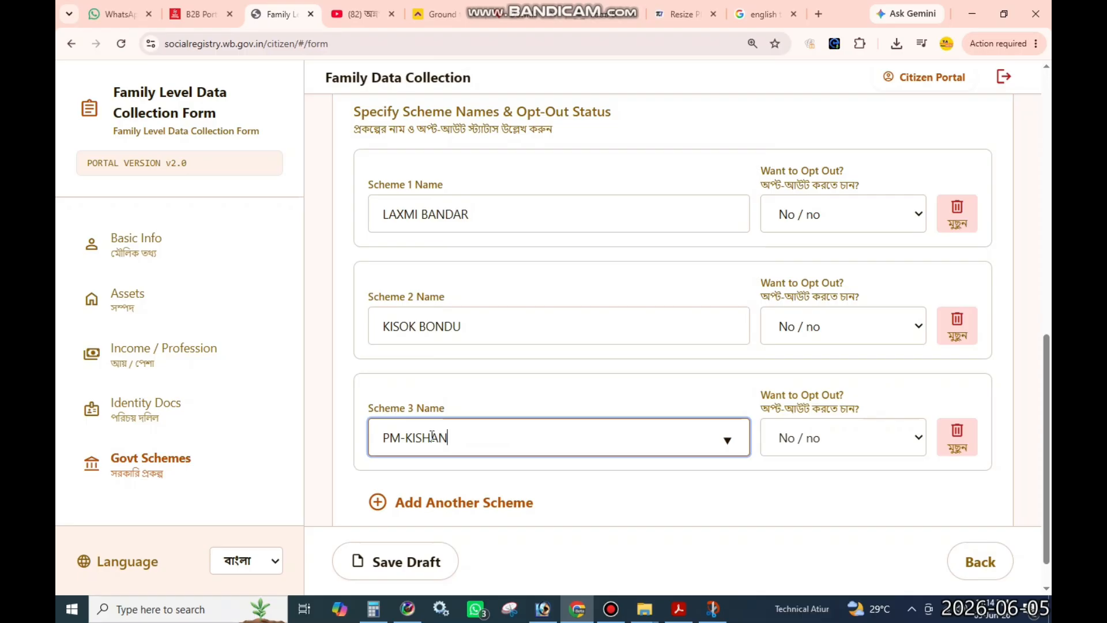
click(648, 478)
Step: Save the draft with opt-out left as No and return to the member overview
scroll(410, 244, down, 1)
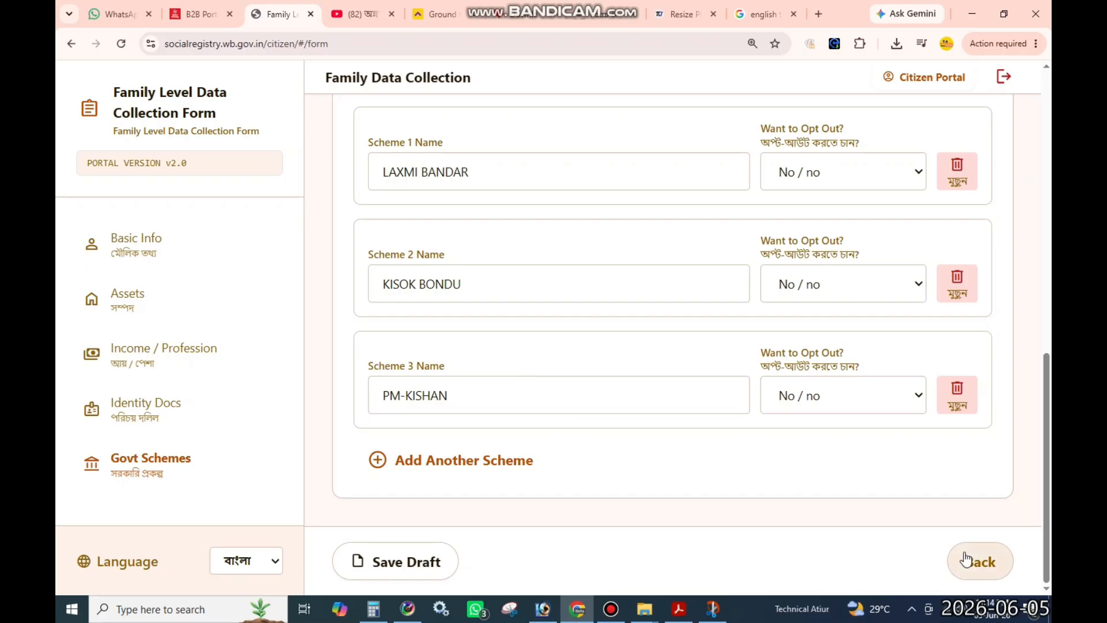
click(403, 557)
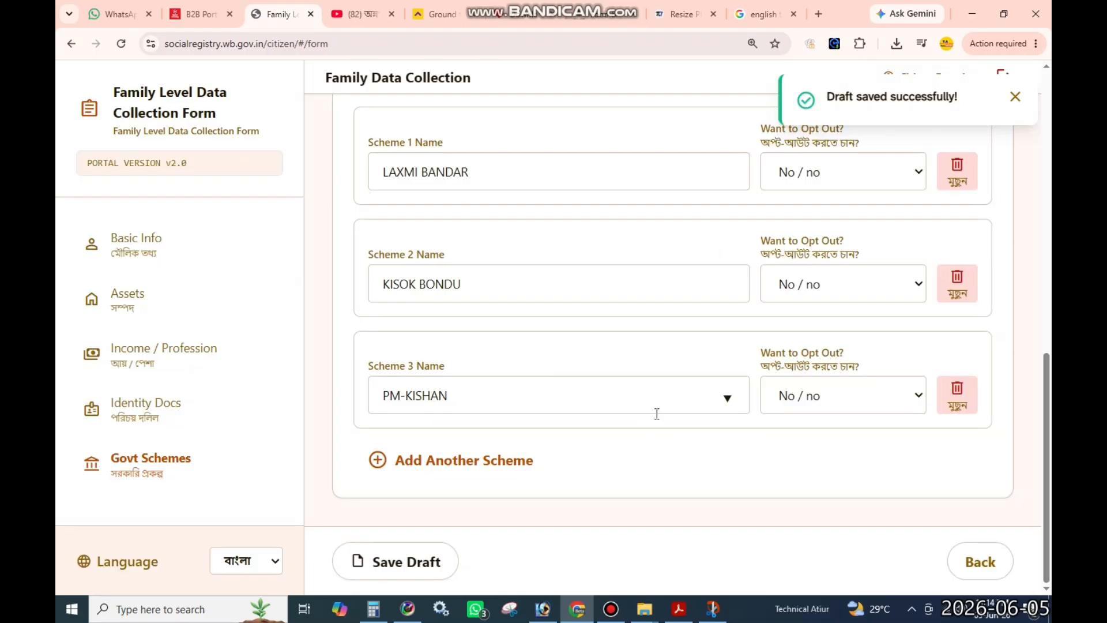
click(966, 568)
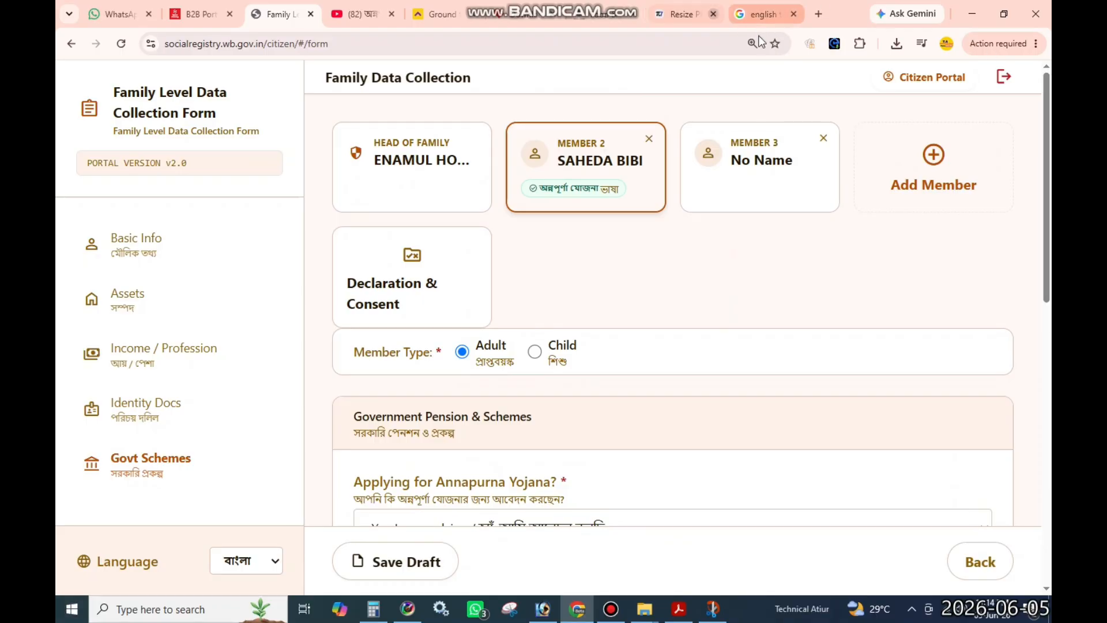
Step: Open the third member's Basic Info page
click(735, 183)
scroll(737, 173, down, 2)
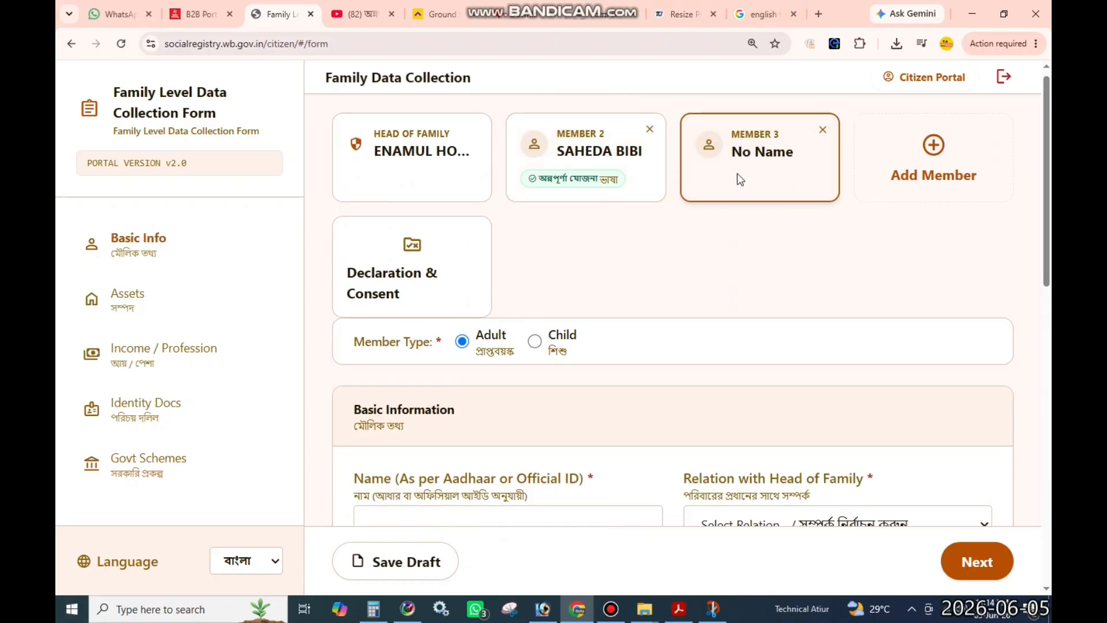
drag(467, 221, 501, 229)
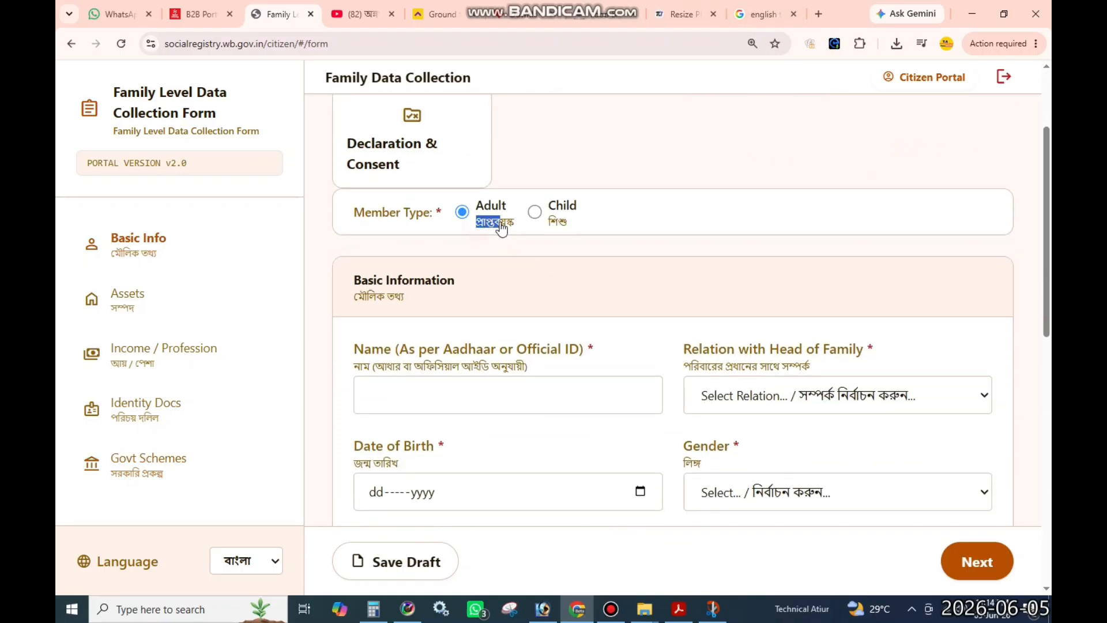
click(680, 143)
scroll(682, 138, up, 2)
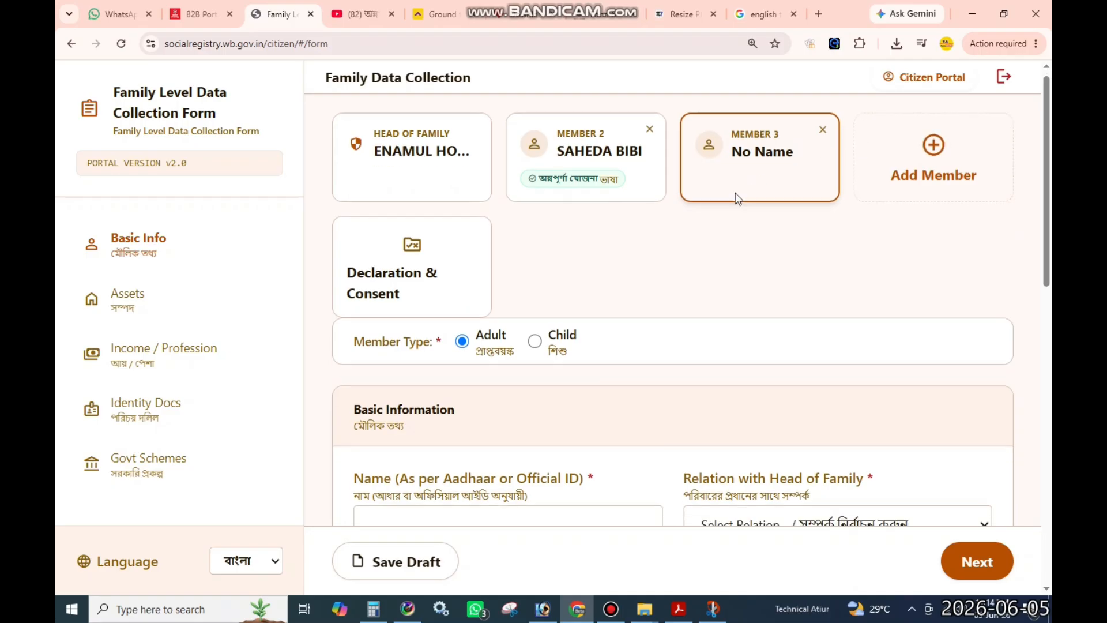
scroll(734, 198, down, 1)
scroll(556, 312, down, 3)
drag(354, 215, 607, 199)
click(604, 196)
Step: Enter the third member's full name and set relation to head of family as Son
click(438, 258)
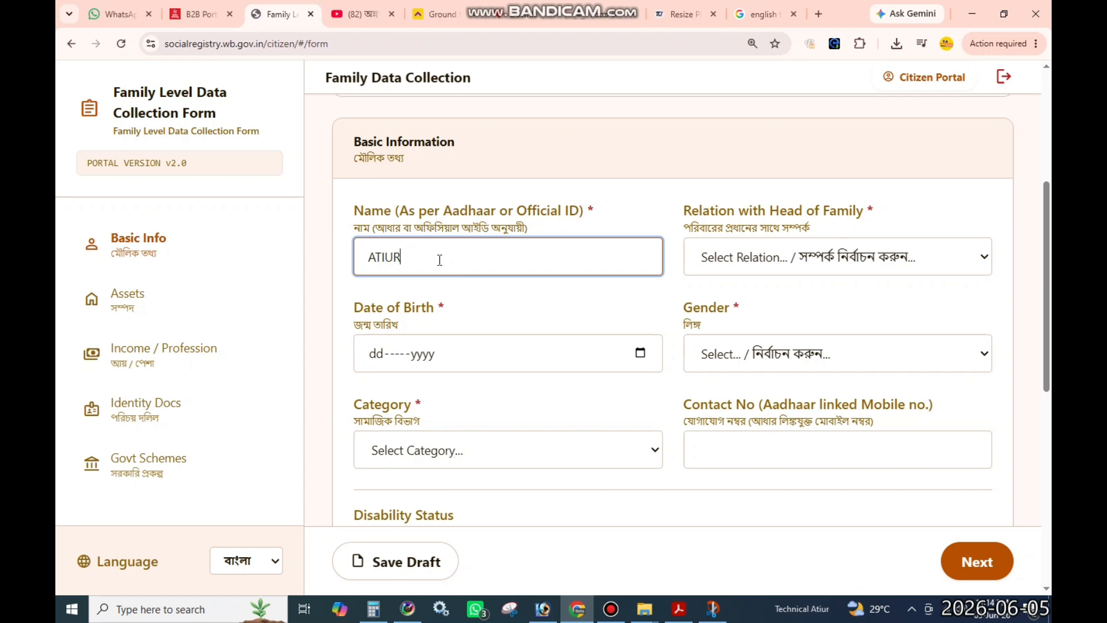
click(510, 196)
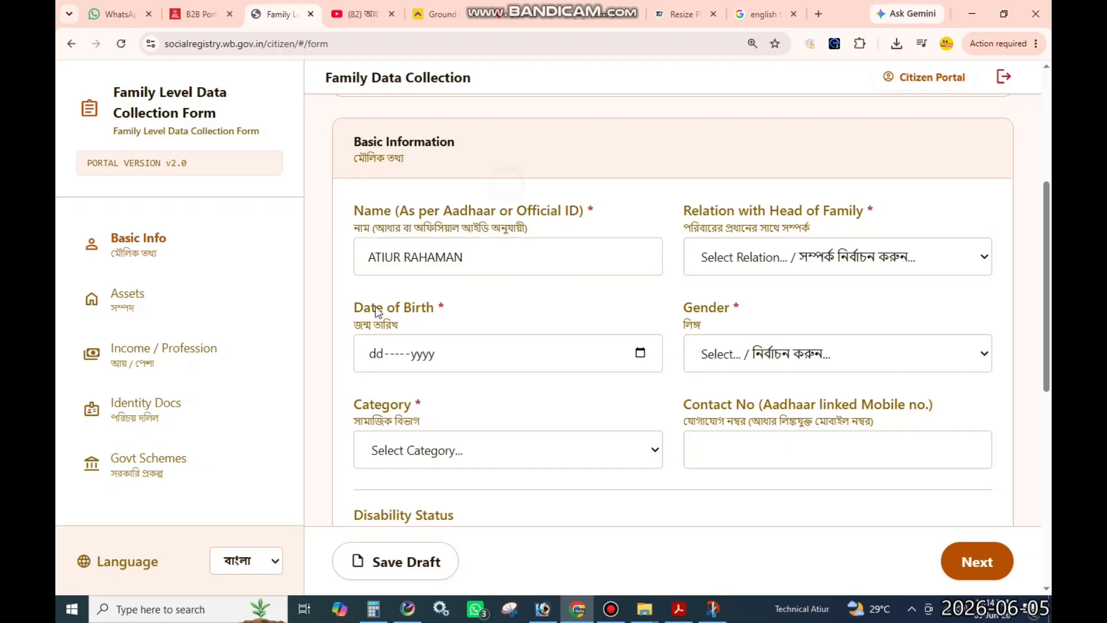
click(729, 259)
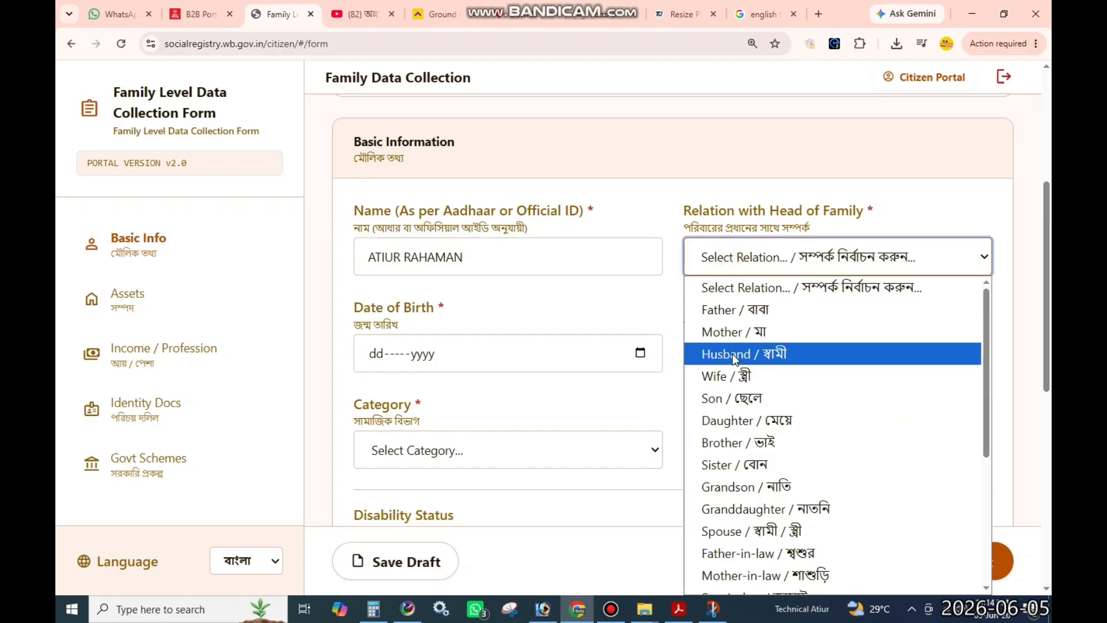
click(724, 398)
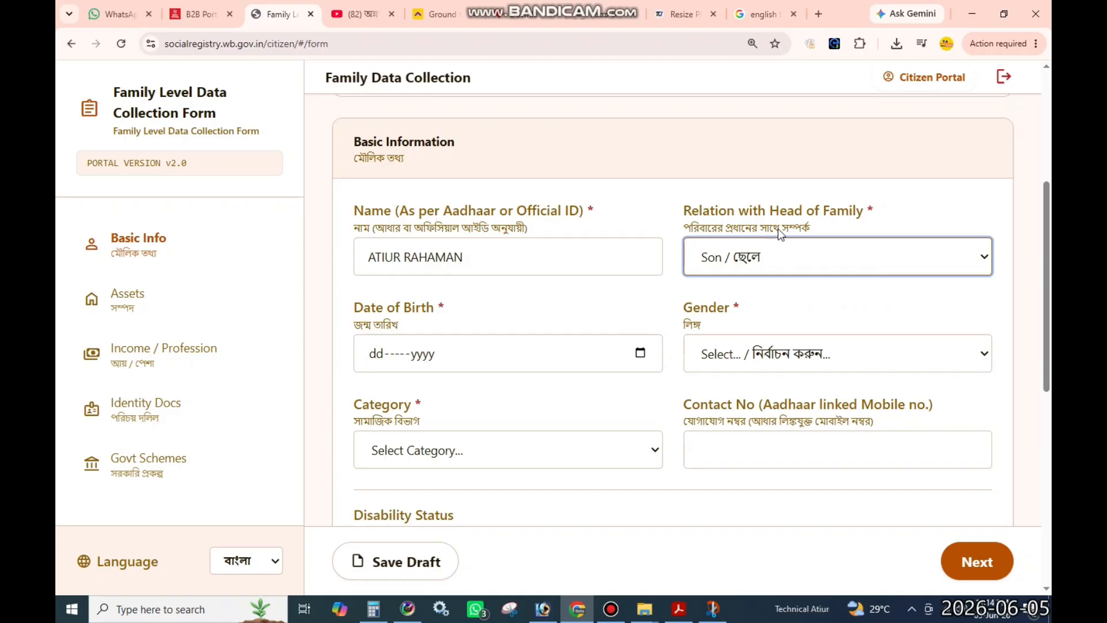
click(733, 177)
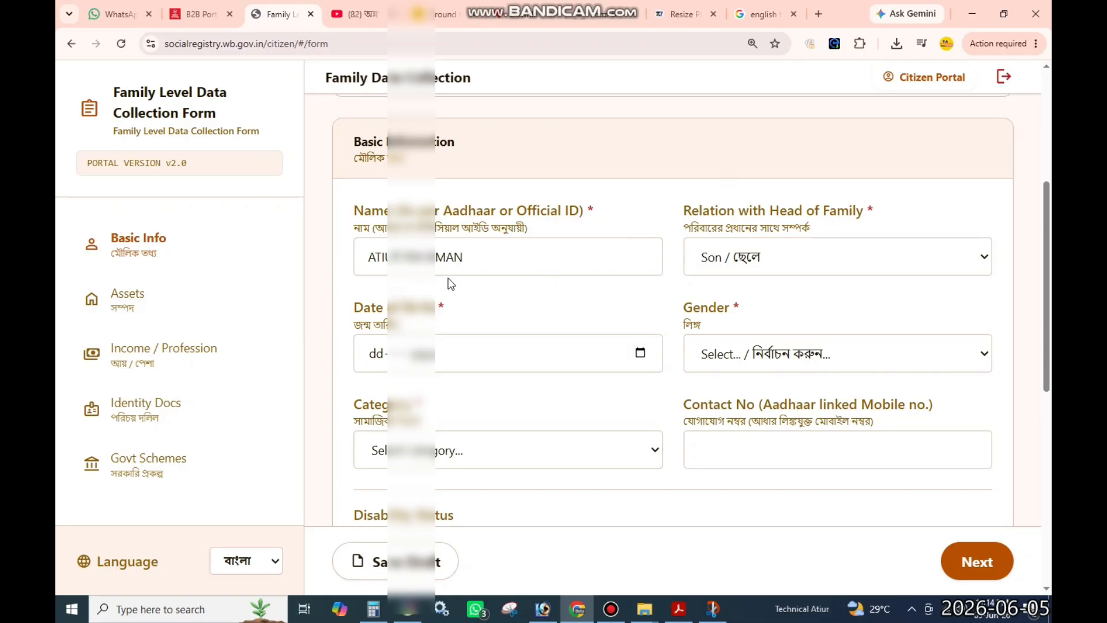
Step: Enter the son's date of birth as 10 February of the chosen year in the date picker
scroll(484, 282, down, 1)
click(651, 285)
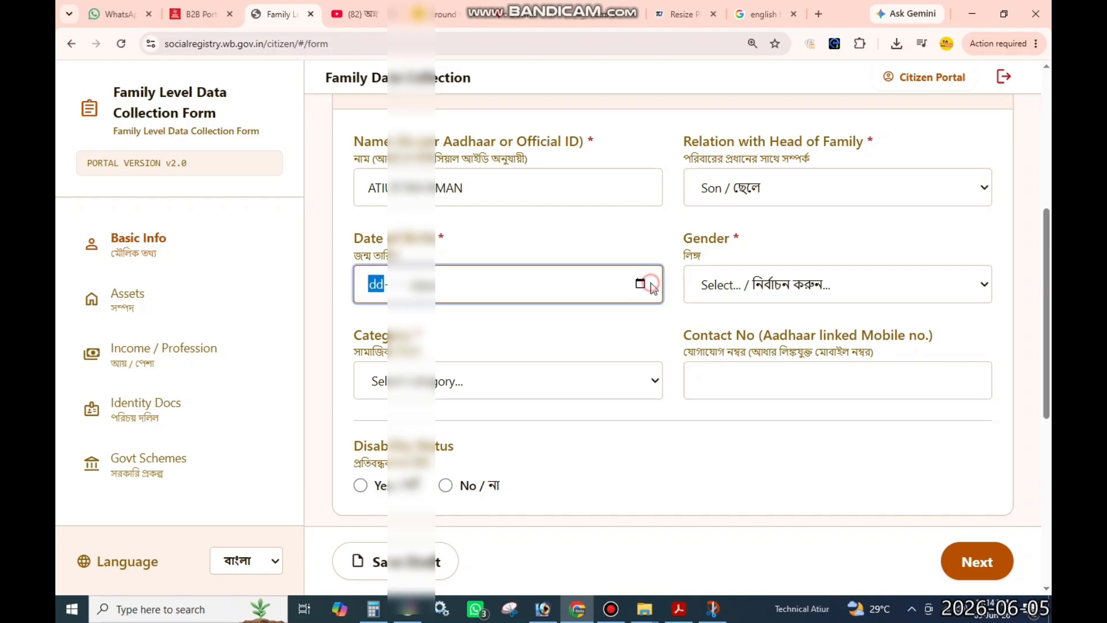
click(639, 284)
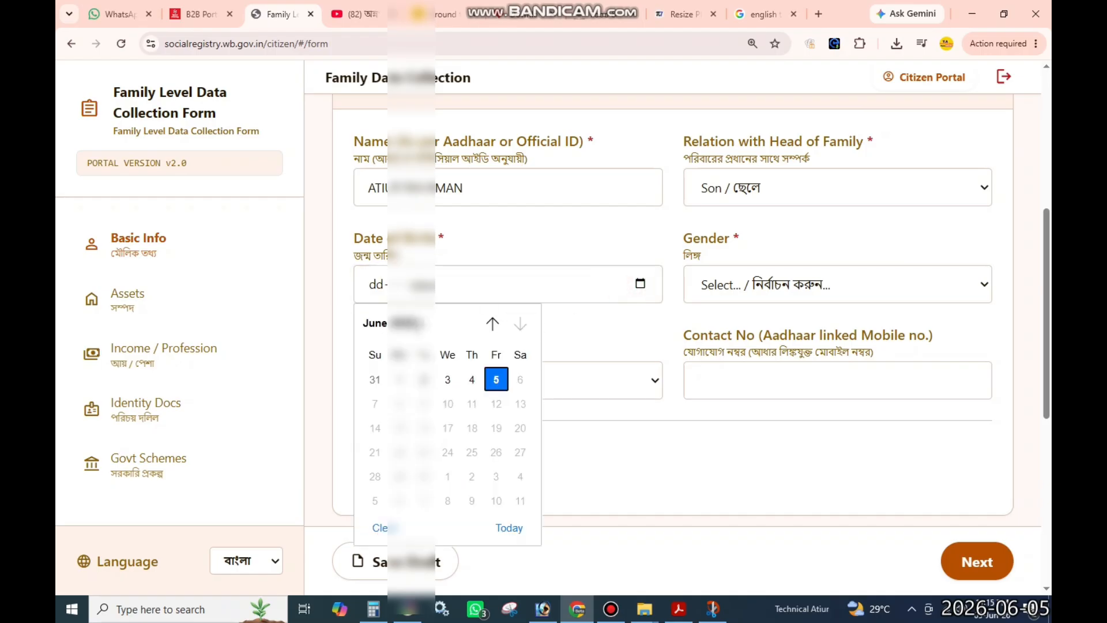
click(414, 323)
scroll(462, 403, up, 5)
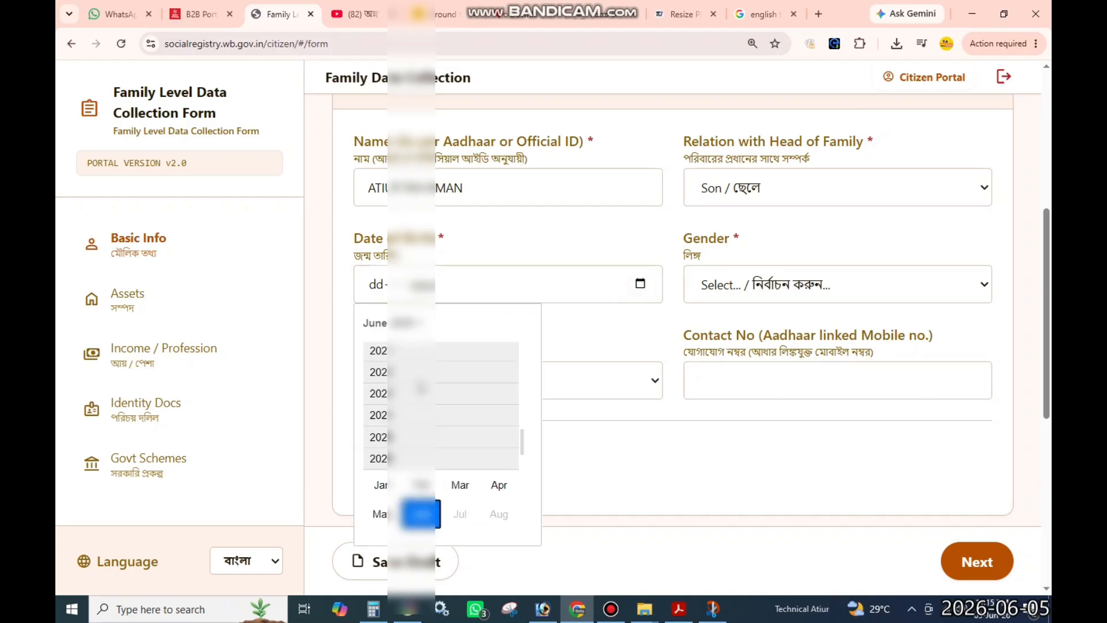
scroll(421, 388, up, 4)
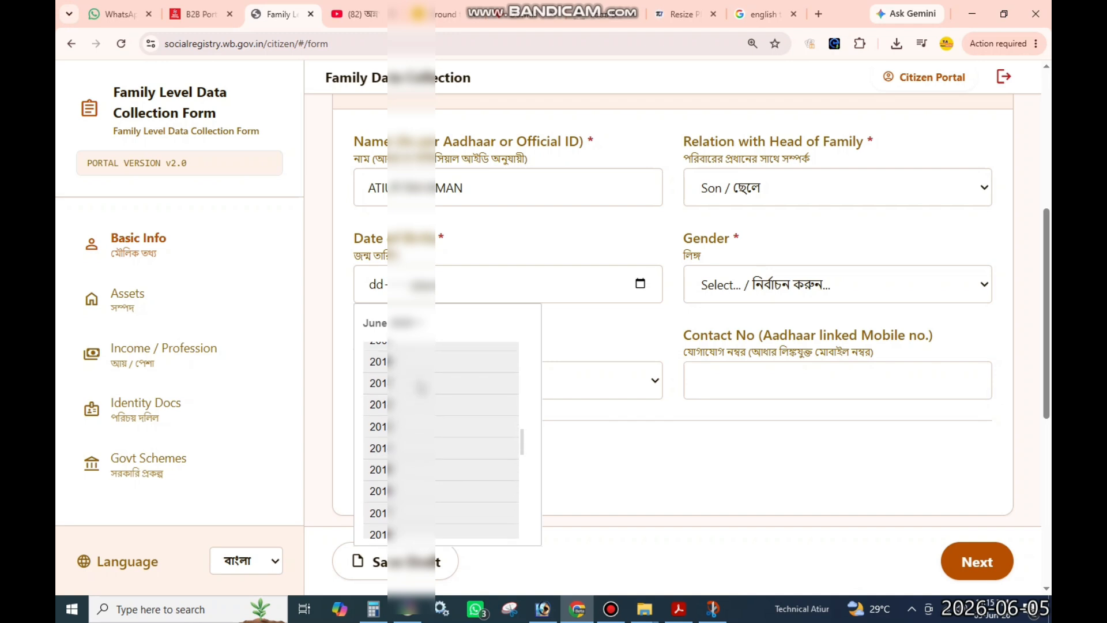
scroll(421, 387, up, 3)
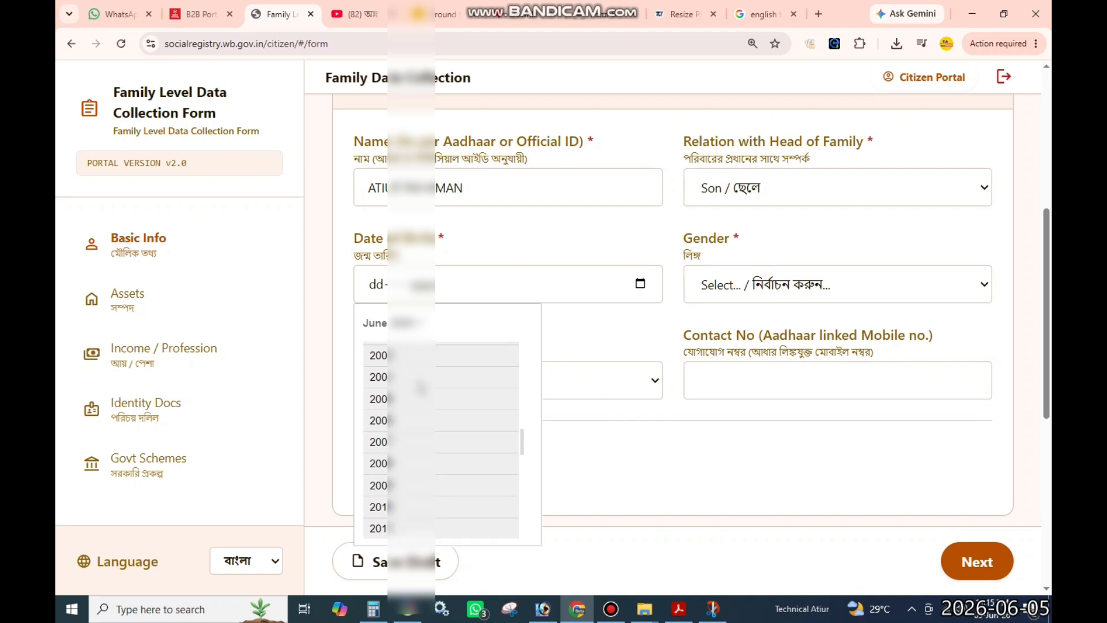
click(406, 383)
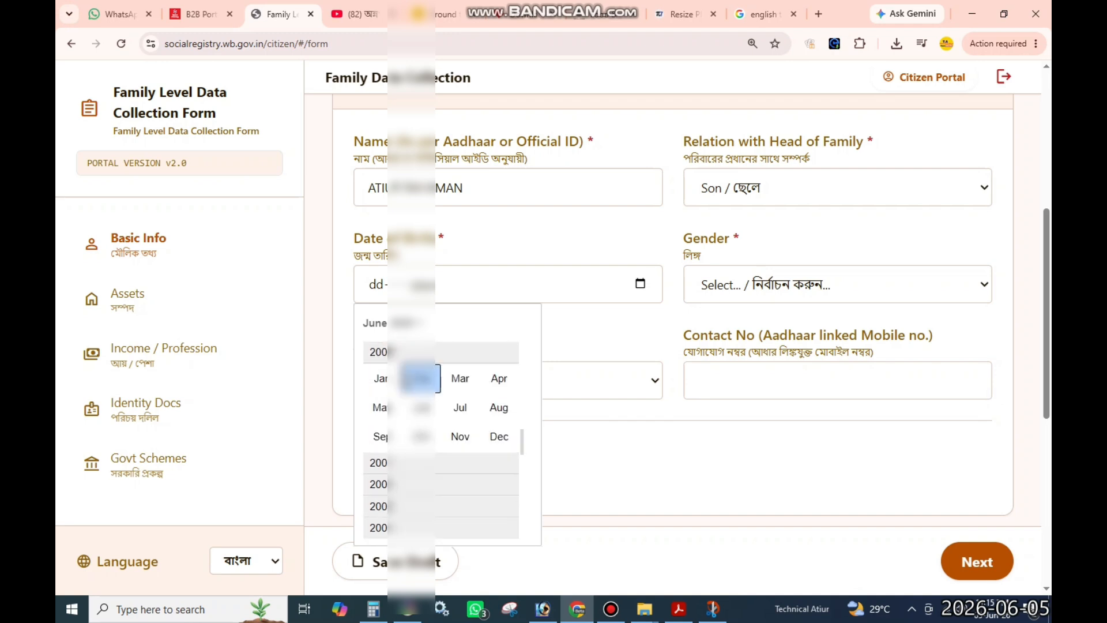
click(459, 376)
click(469, 398)
Step: Set gender to Male and category to UR, and enter the contact mobile number
click(715, 285)
click(721, 334)
scroll(712, 334, down, 1)
click(508, 311)
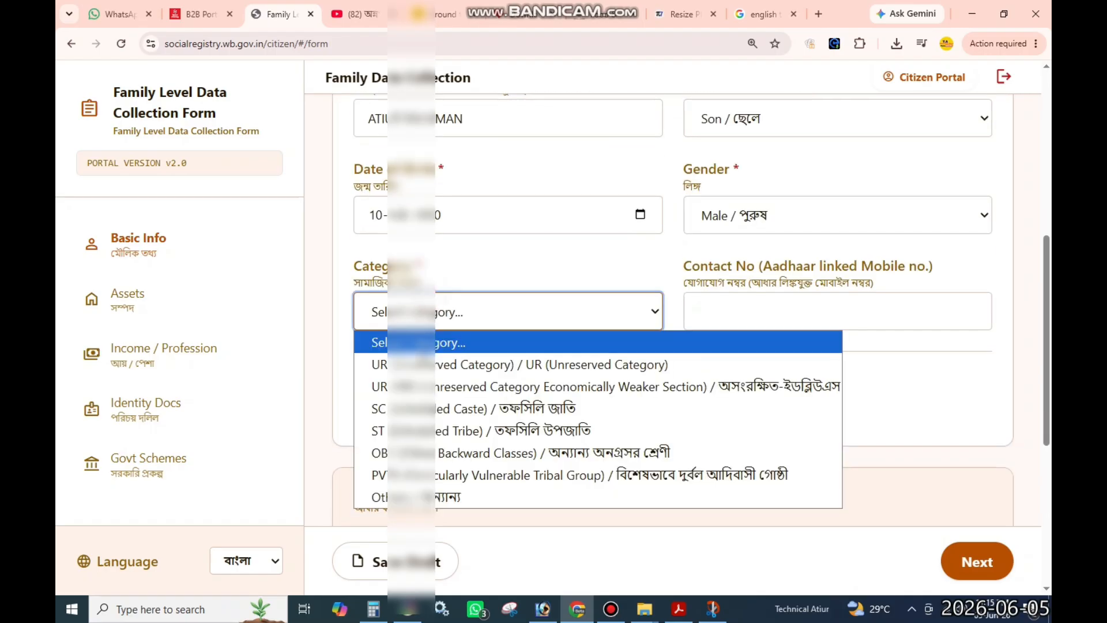
click(519, 361)
click(731, 311)
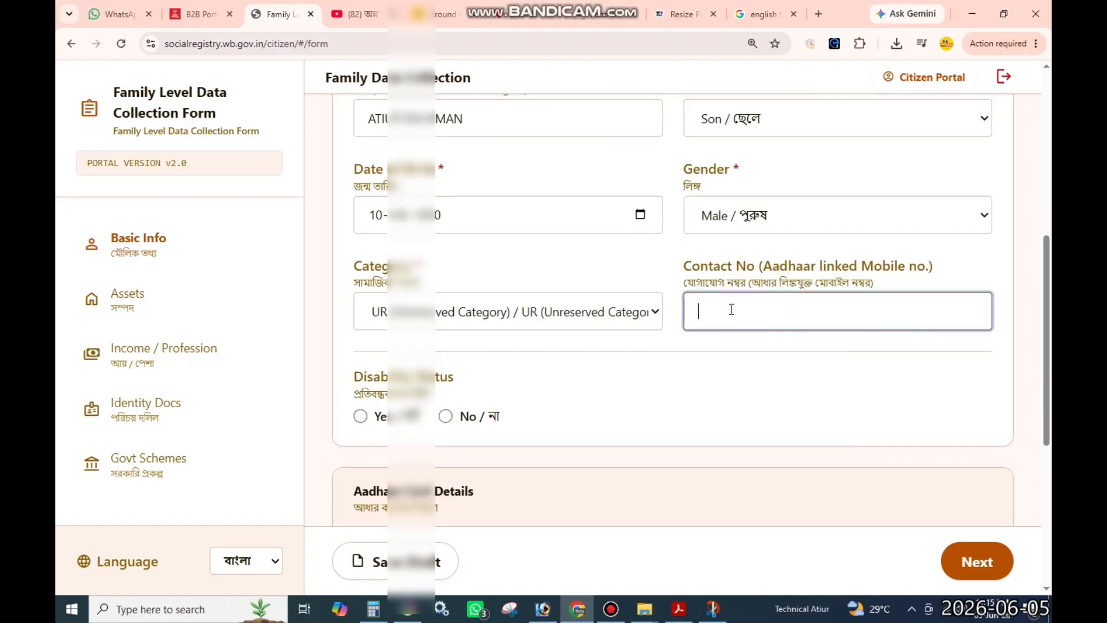
Step: Mark disability status as No and enter the member's Aadhaar number
scroll(634, 317, down, 1)
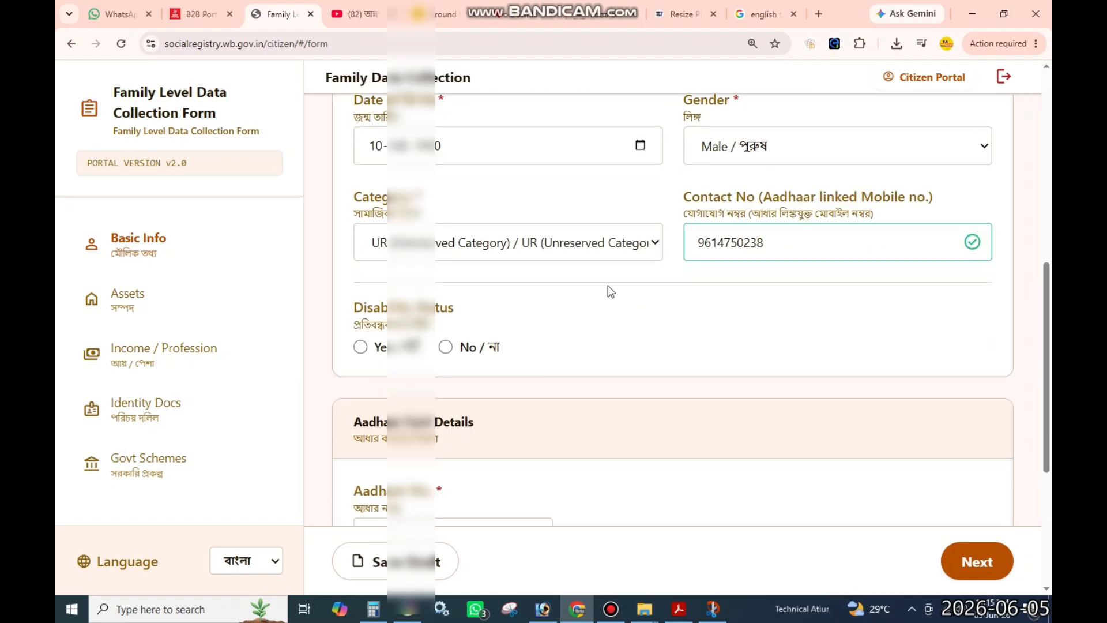
scroll(610, 288, down, 2)
click(445, 208)
scroll(355, 254, down, 1)
click(448, 330)
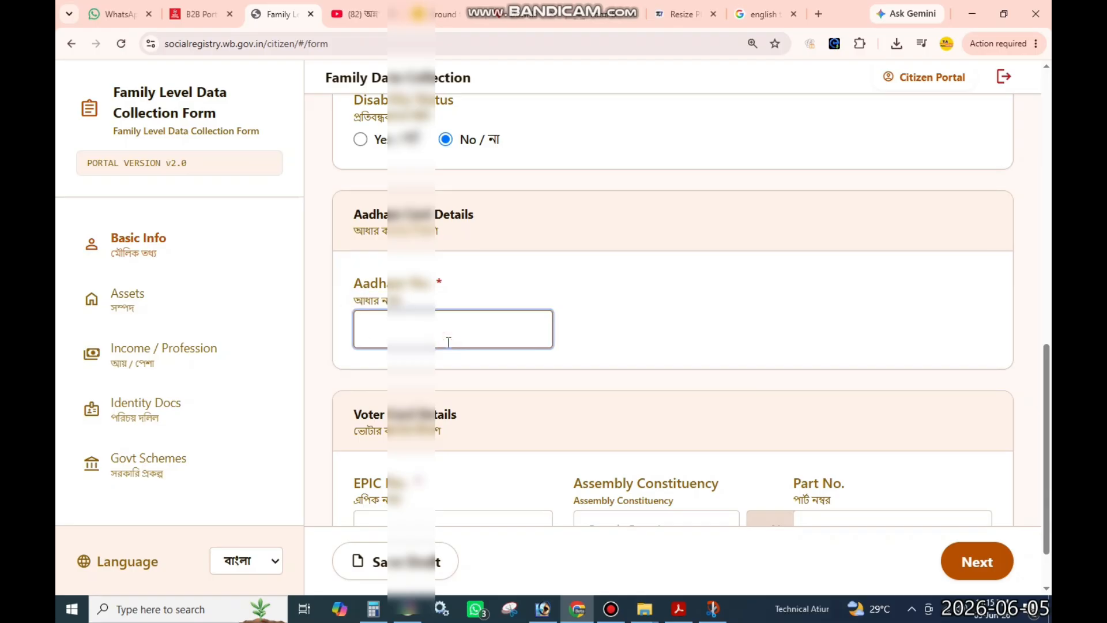
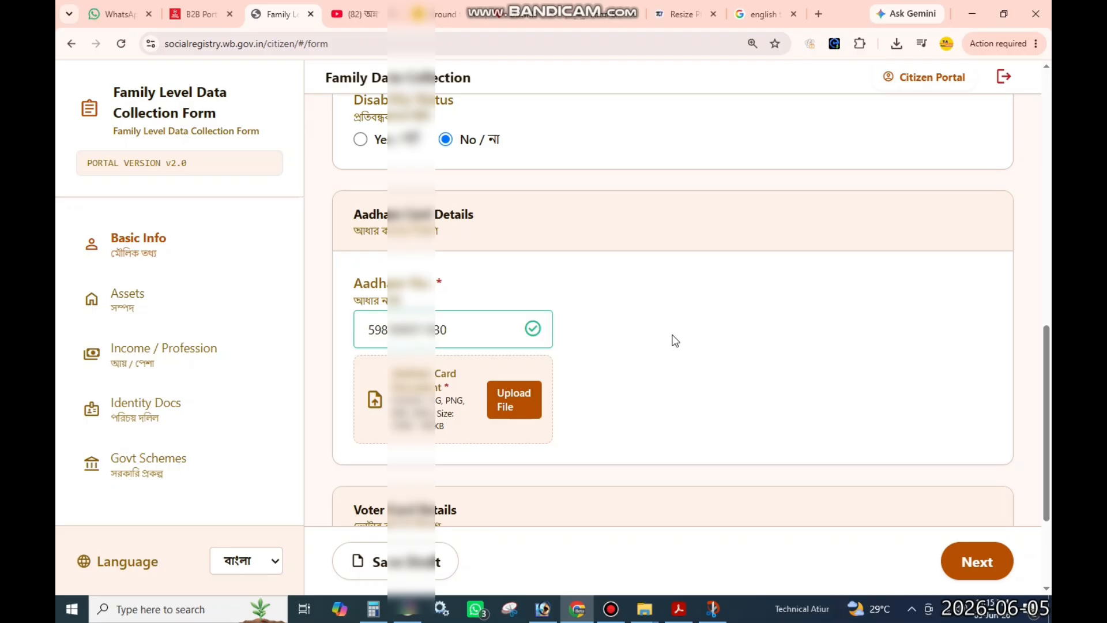
Step: Upload the Aadhaar card image after previewing it
click(512, 407)
click(265, 343)
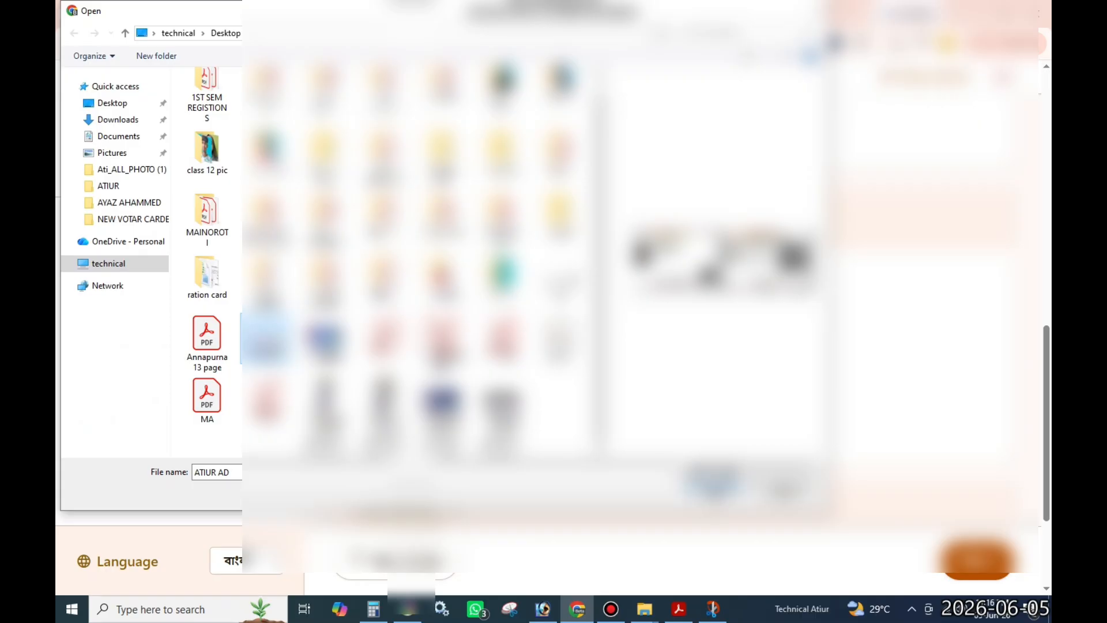
right_click(261, 343)
click(323, 113)
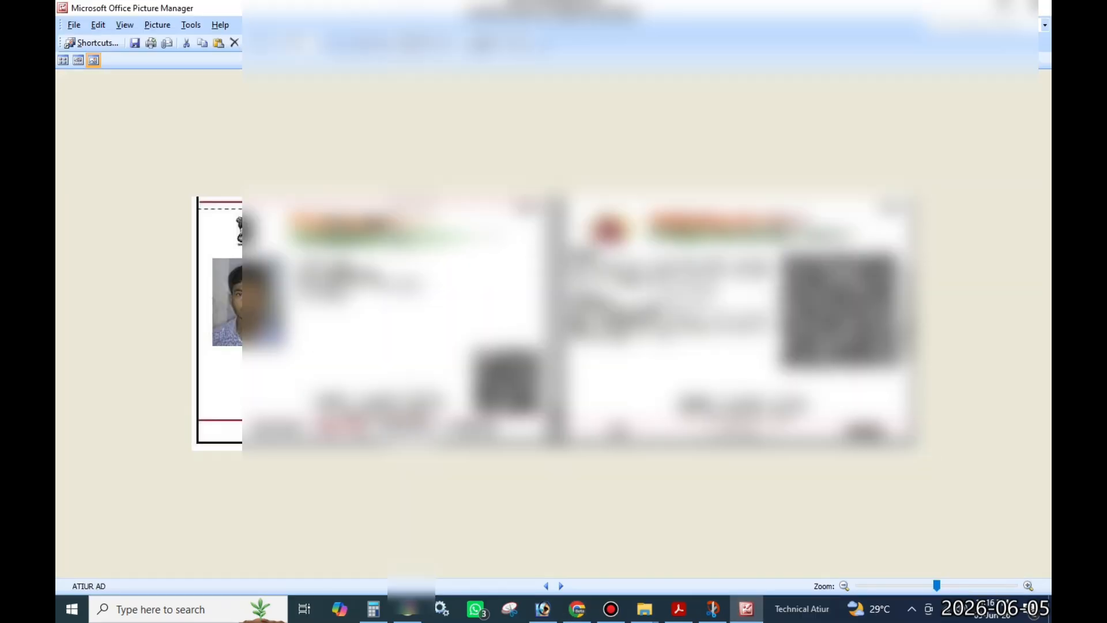
click(971, 8)
click(713, 497)
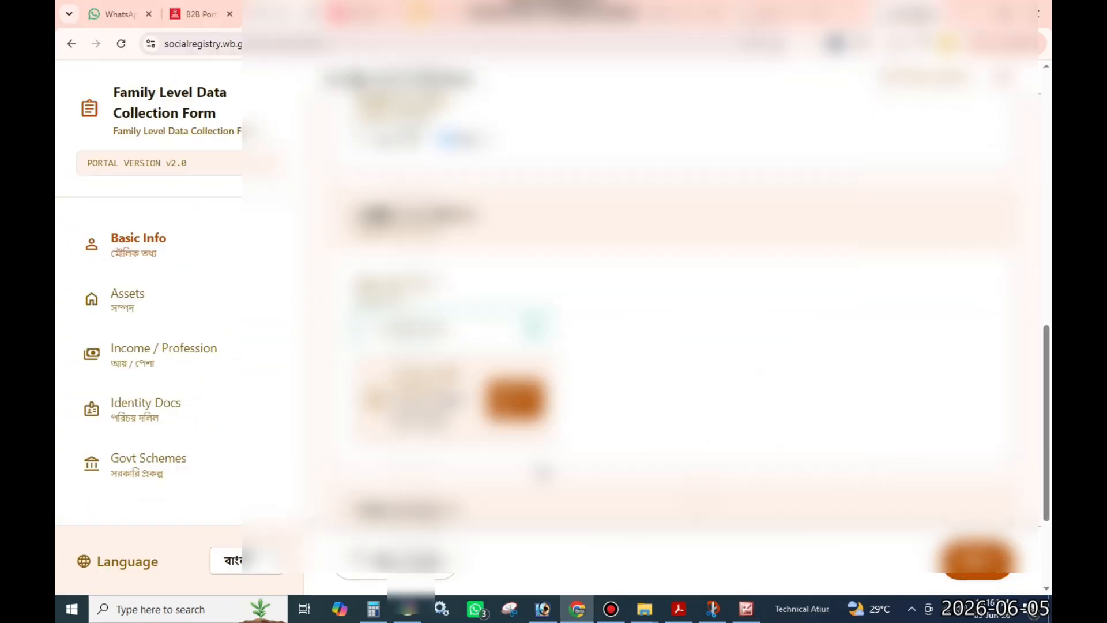
click(513, 399)
scroll(639, 312, down, 2)
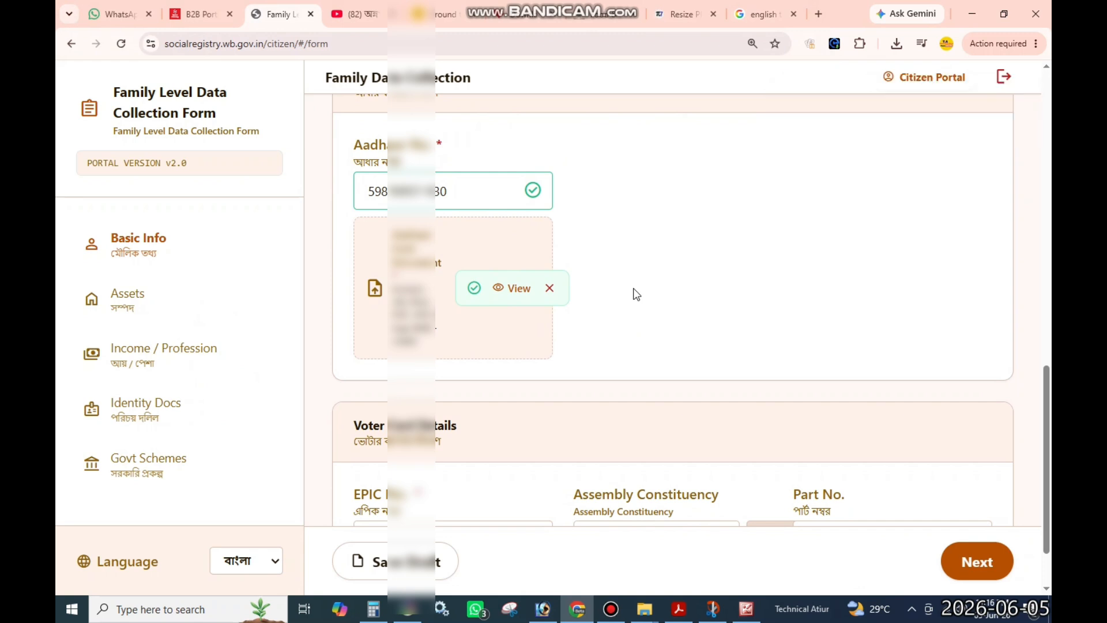
Step: Enter the voter card's EPIC number
scroll(656, 255, down, 2)
click(396, 462)
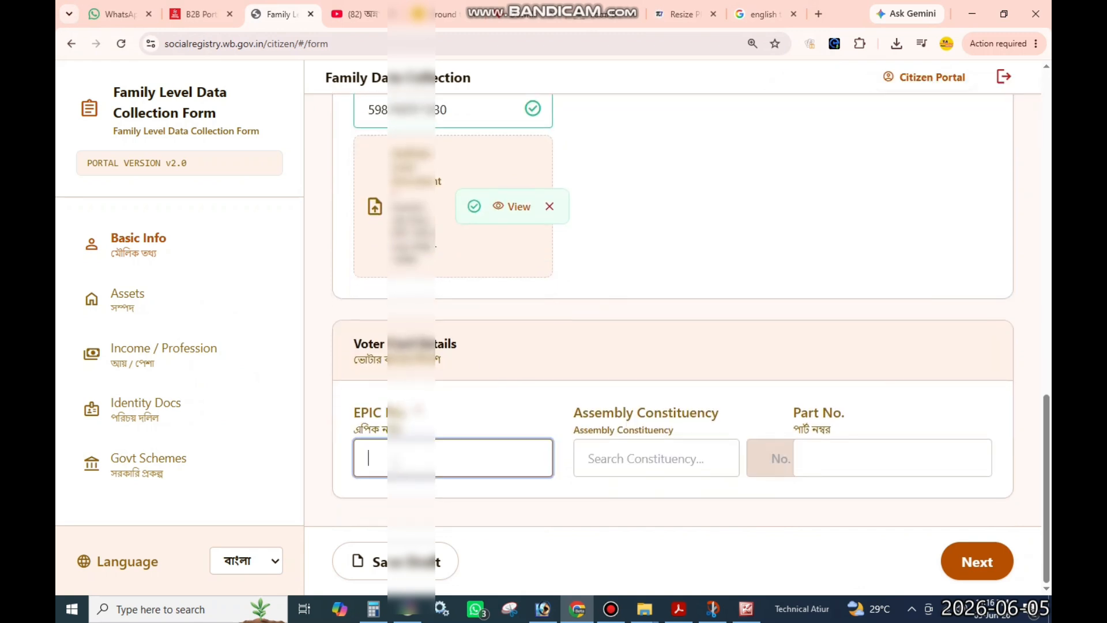
text(IQR)
click(492, 402)
Step: Set Assembly Constituency to 45 - Chanchal and Part No. to 209, then start the voter ID upload
scroll(450, 370, down, 1)
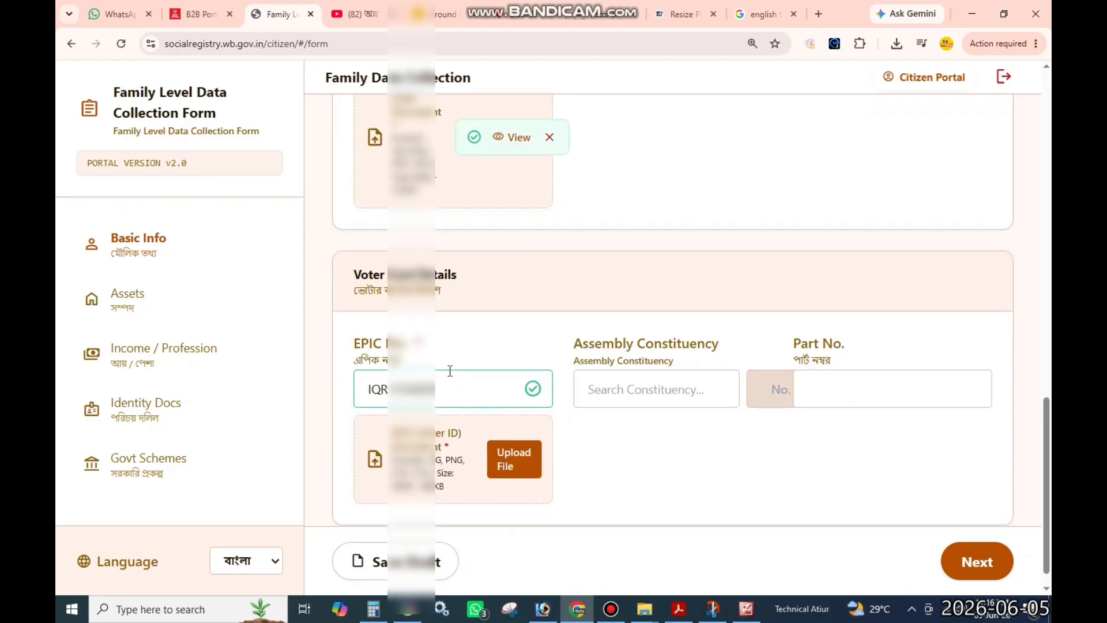
click(653, 395)
text(45)
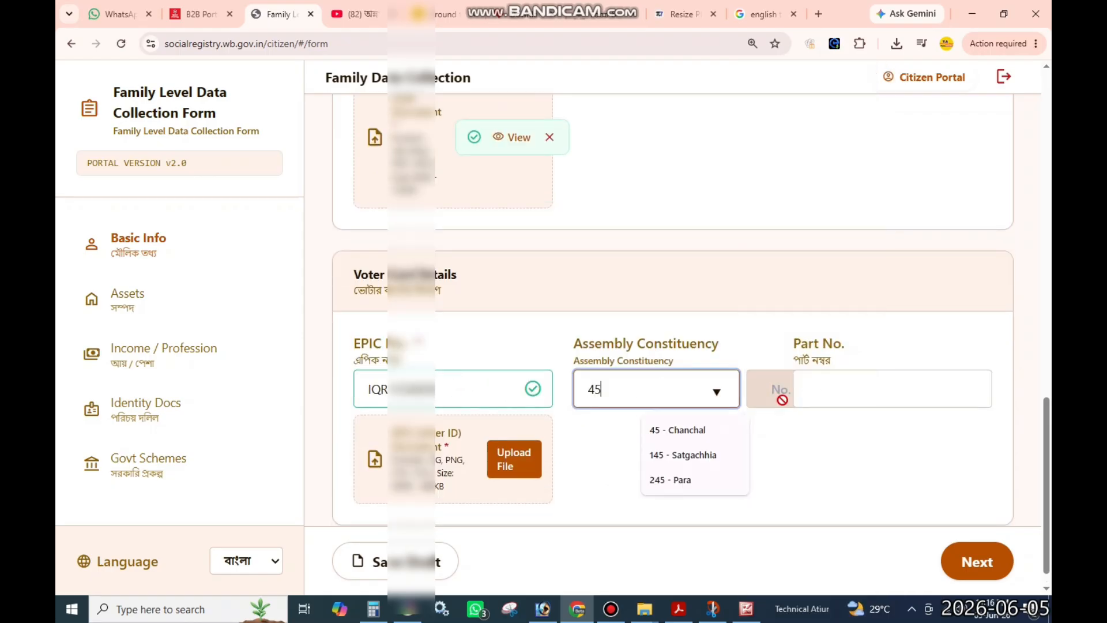
click(672, 427)
click(853, 390)
text(209)
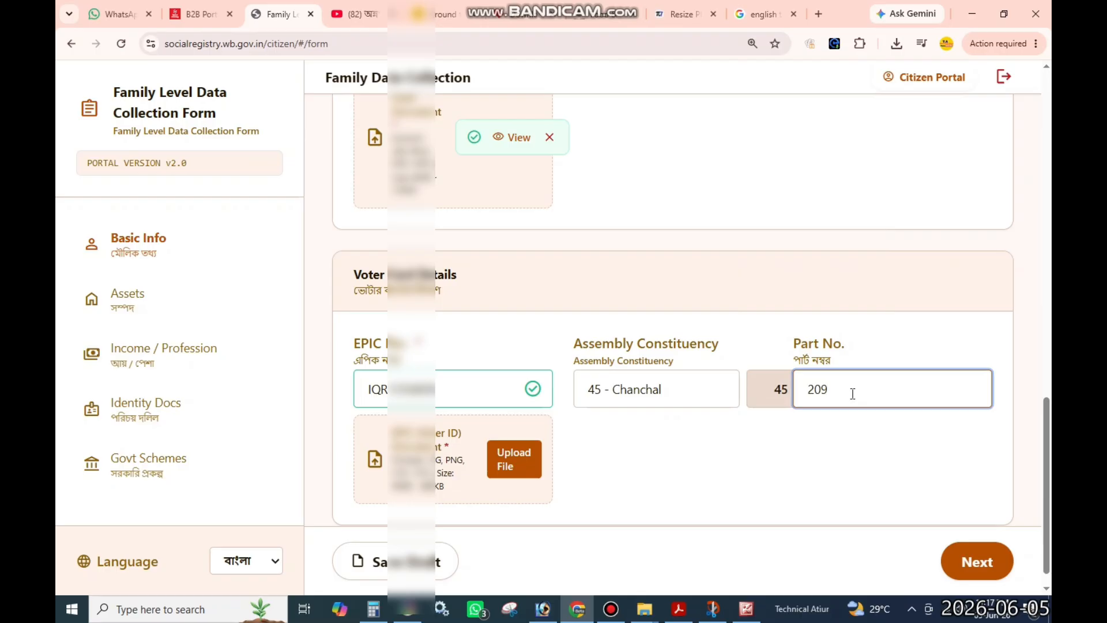
click(781, 473)
scroll(658, 445, down, 1)
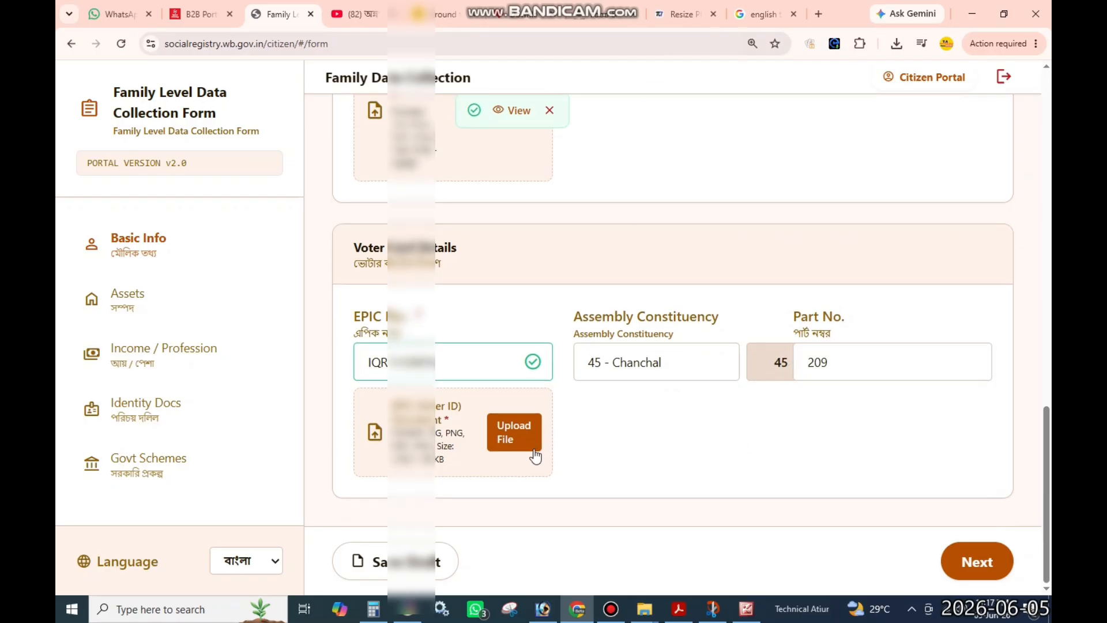
click(513, 433)
scroll(574, 413, down, 1)
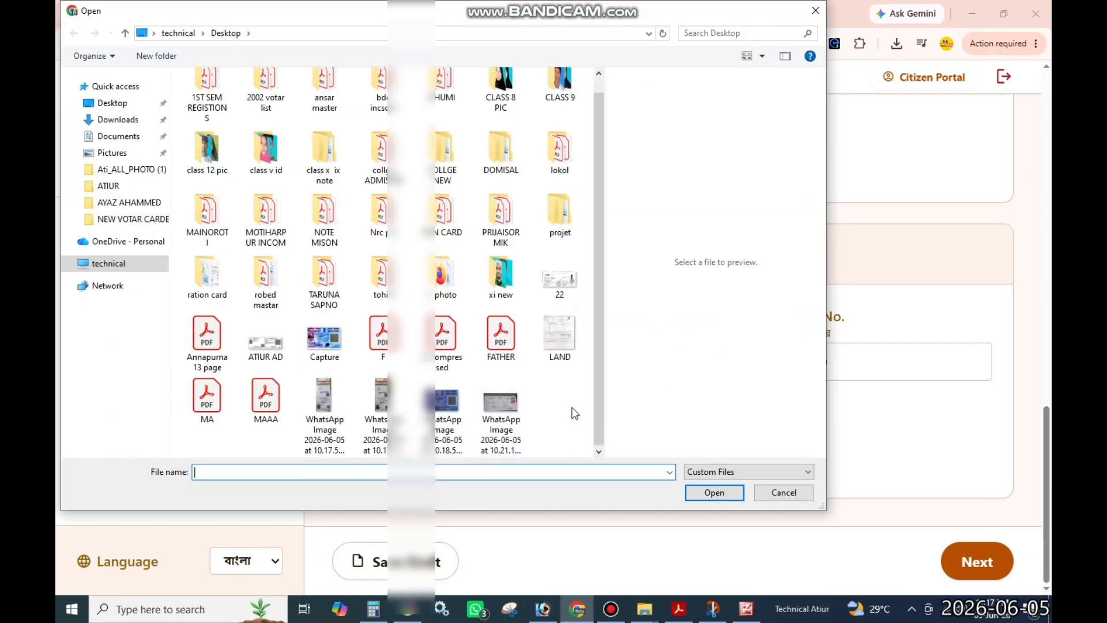
Step: Cancel the file choice and review the two voter card photos in the viewer
click(785, 493)
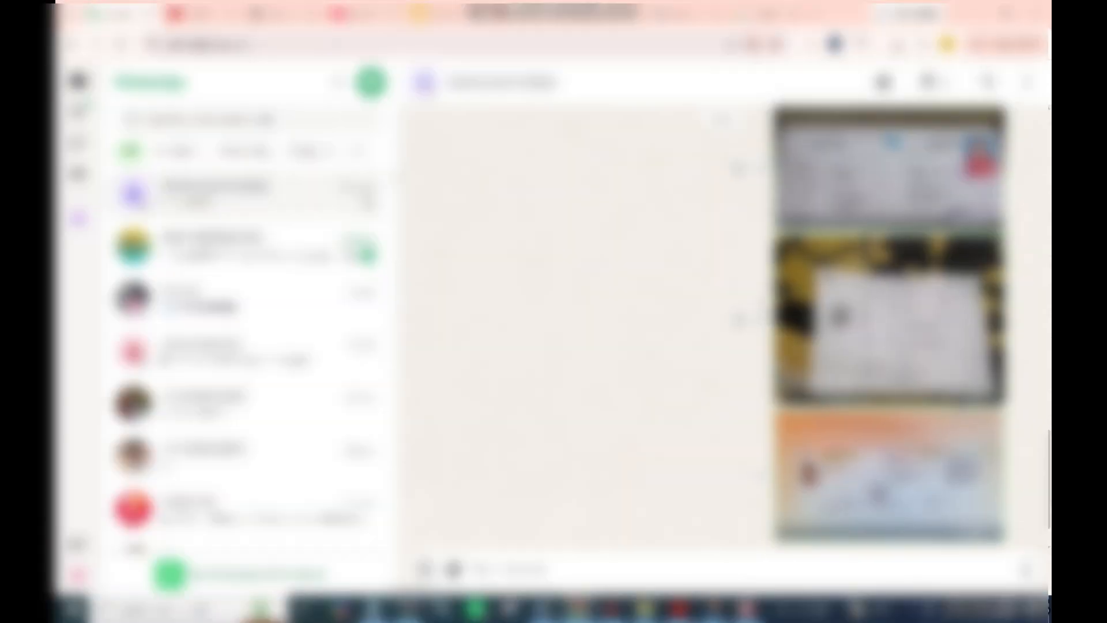
scroll(891, 323, up, 10)
click(891, 277)
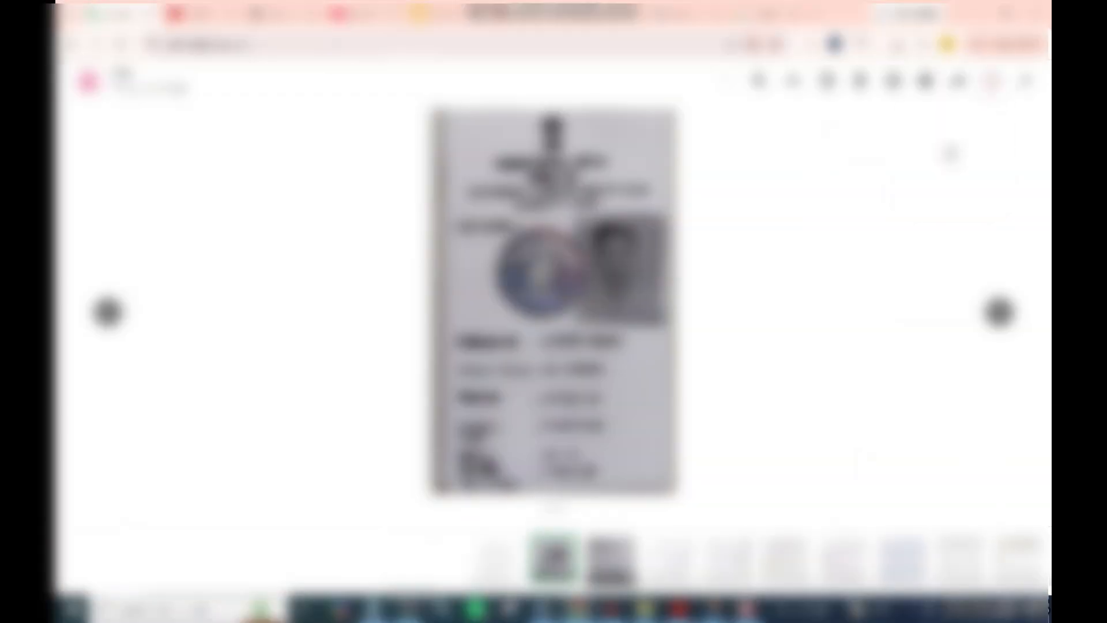
click(1000, 312)
click(993, 82)
click(952, 138)
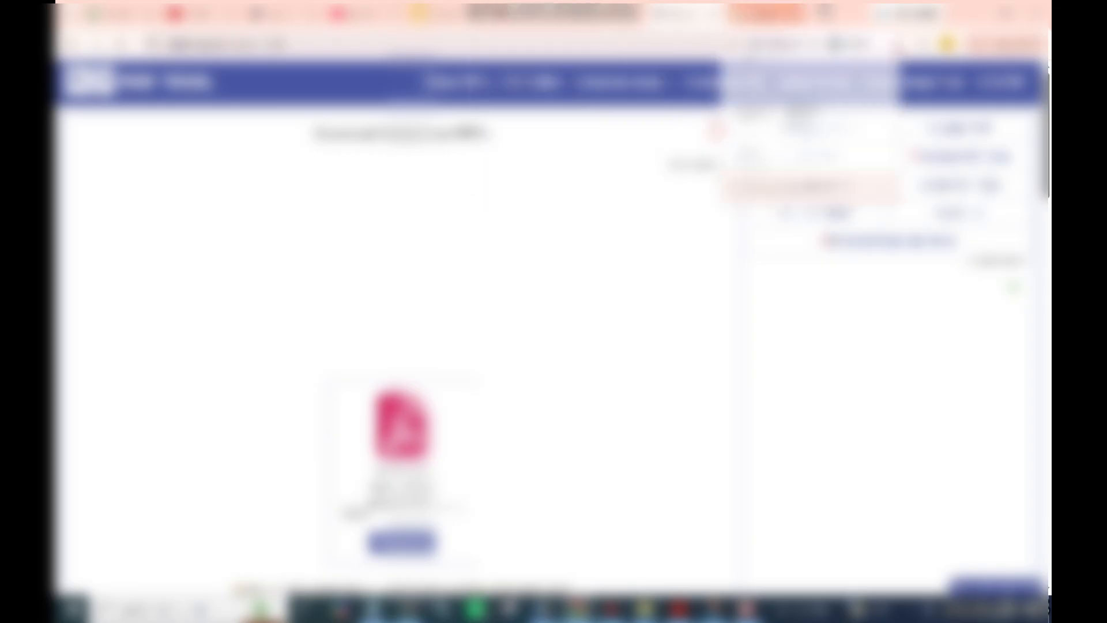
Step: Convert the two voter card images into one PDF with small margins on iLovePDF
click(823, 13)
click(323, 44)
click(245, 133)
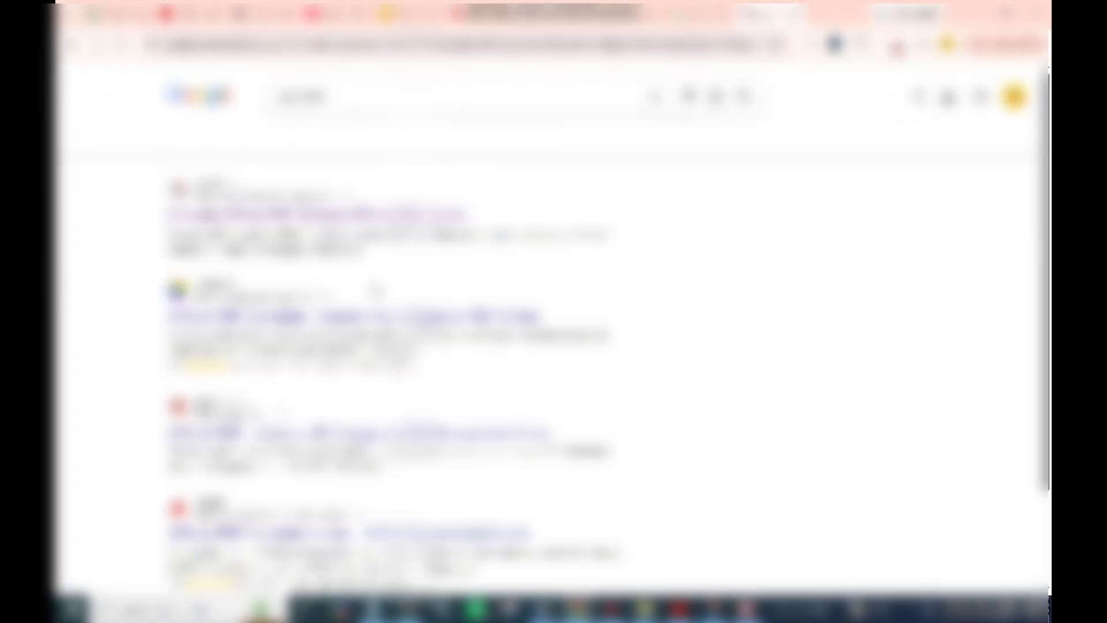
click(295, 220)
click(583, 237)
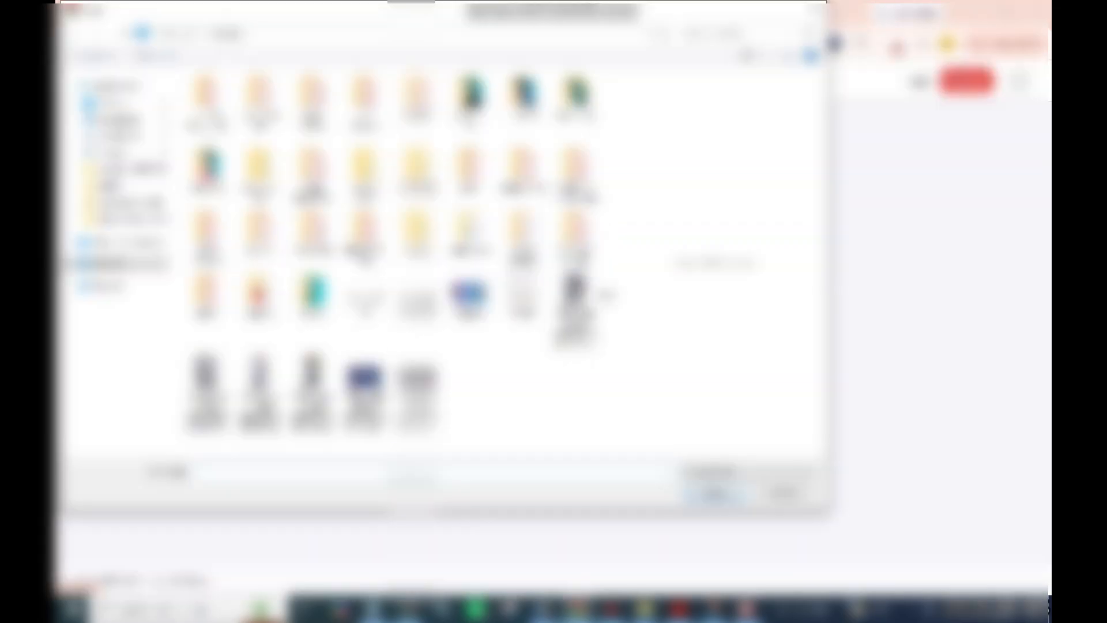
click(574, 308)
ctrl+click(209, 392)
click(716, 495)
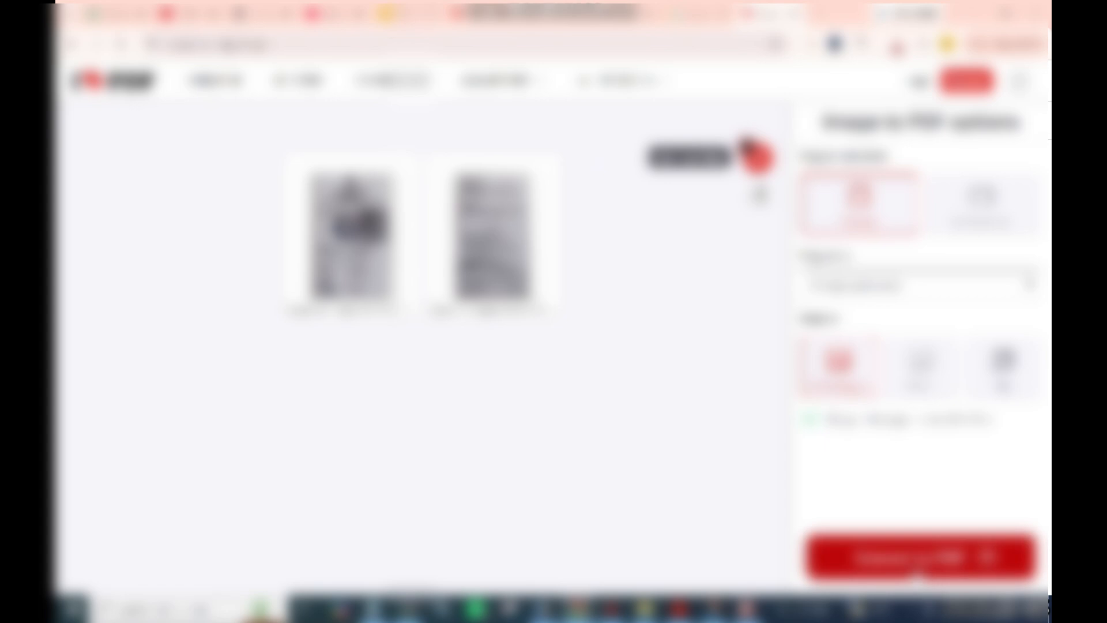
click(920, 369)
click(906, 551)
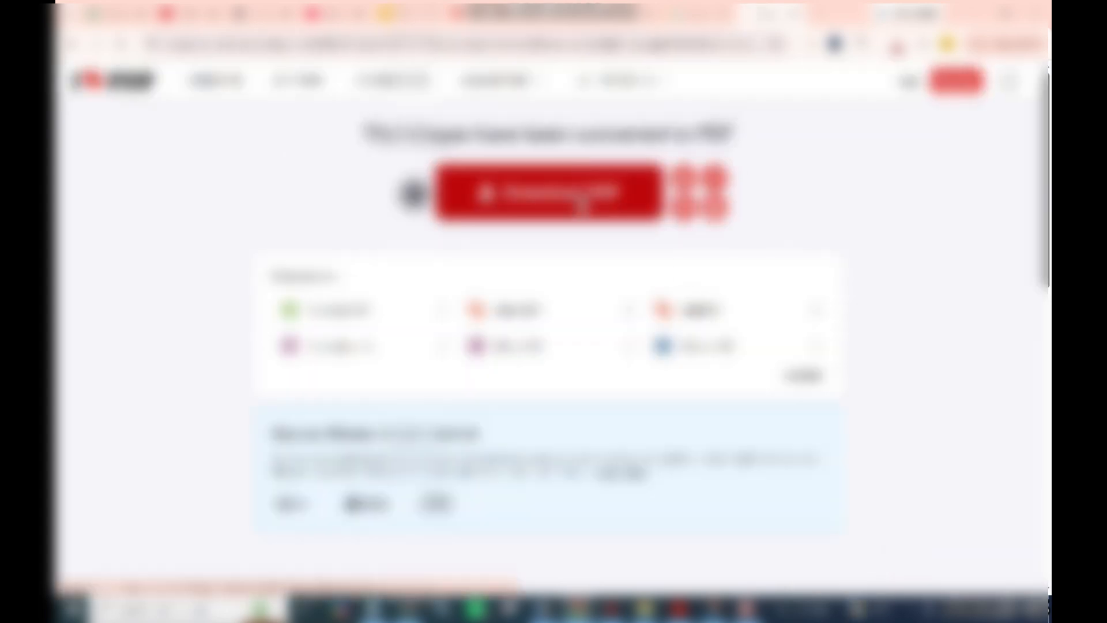
Step: Check the downloaded PDF and open it in Acrobat from the form's file dialog
click(899, 48)
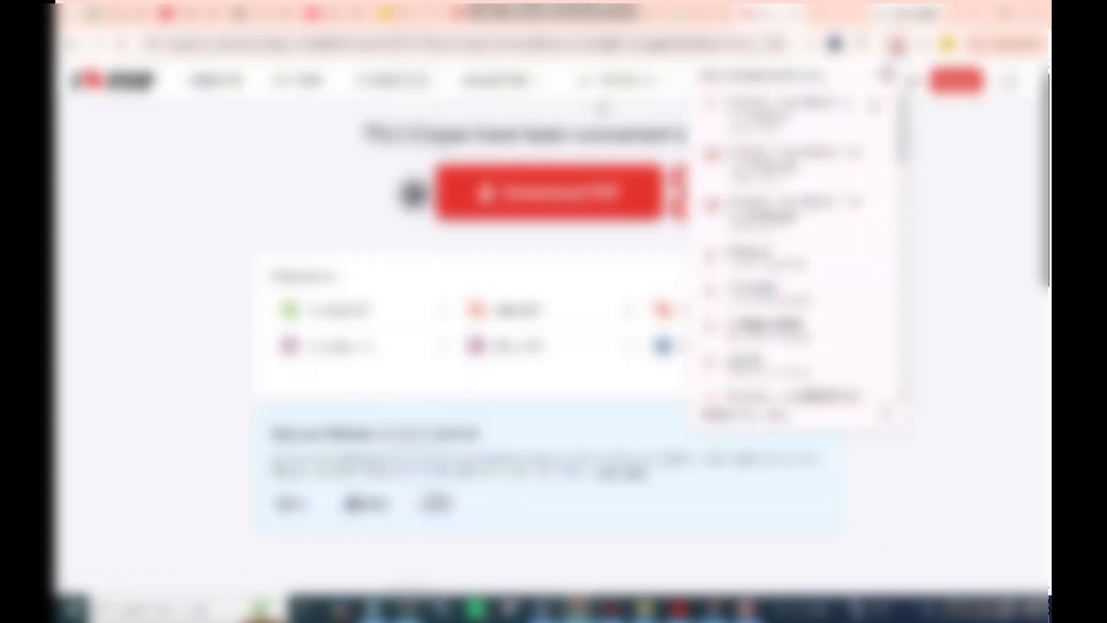
click(336, 15)
click(503, 441)
scroll(496, 424, down, 3)
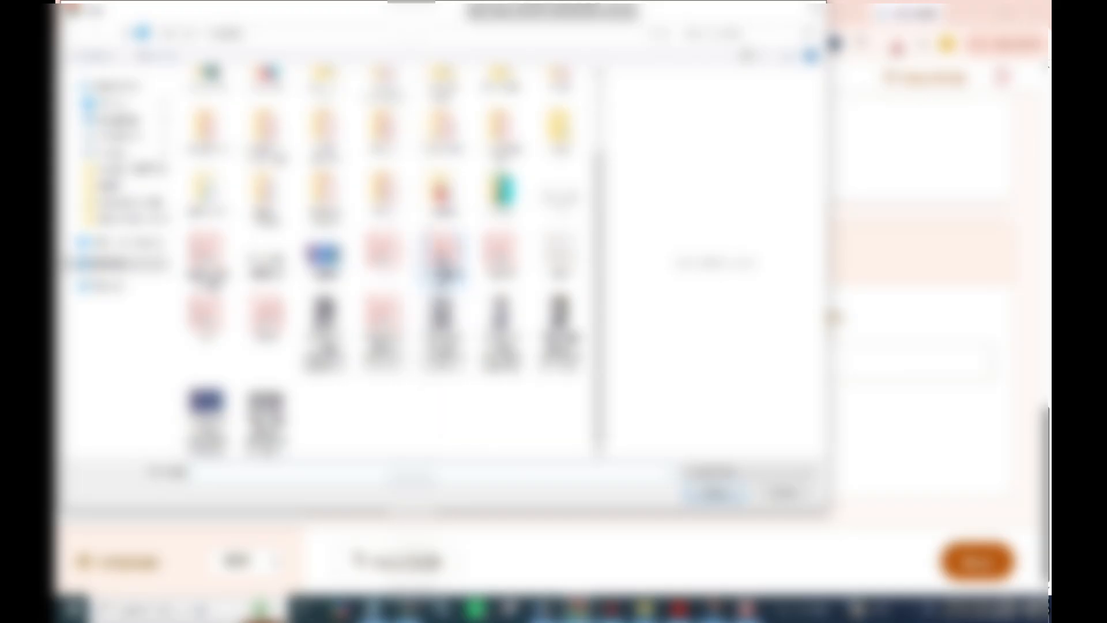
right_click(441, 257)
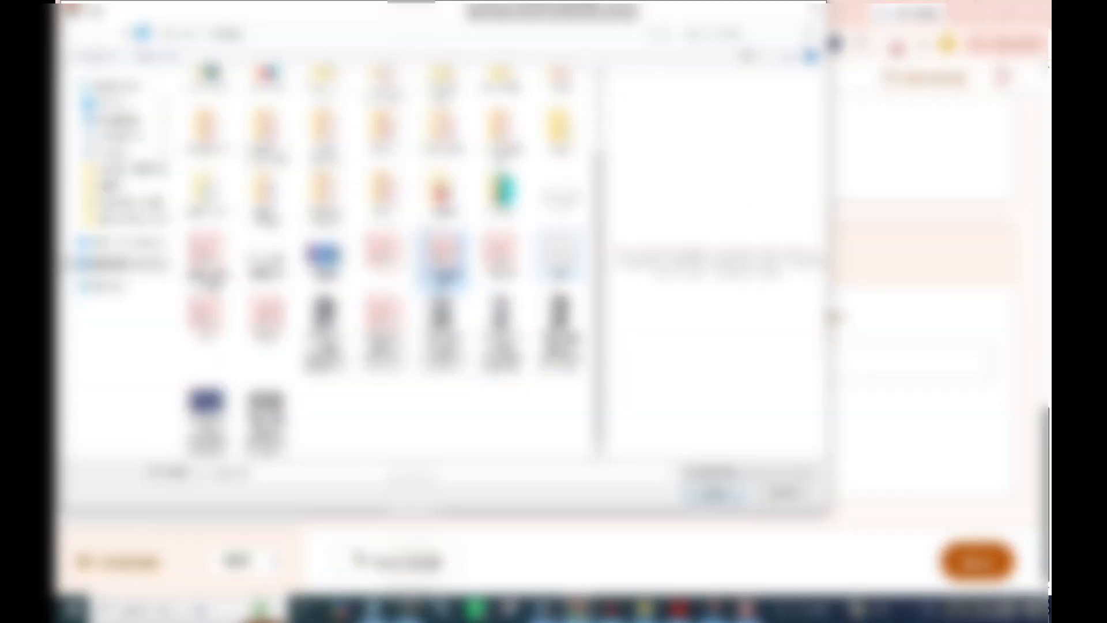
right_click(381, 334)
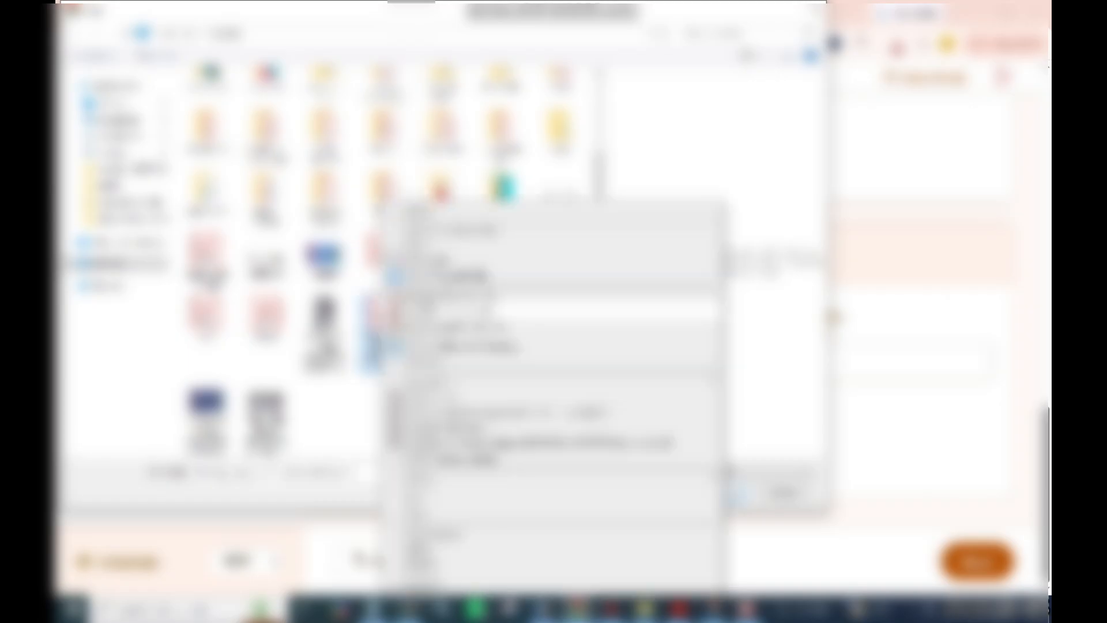
click(438, 230)
scroll(651, 323, down, 10)
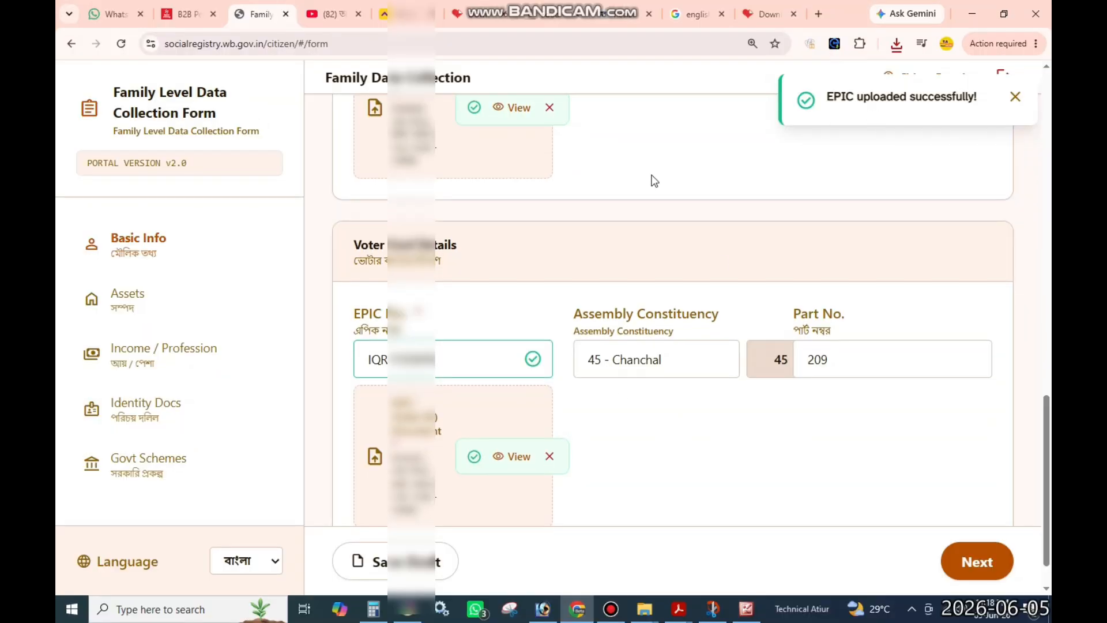
Step: Record Government health insurance with the chosen scheme, then continue to Income / Profession
scroll(655, 190, down, 1)
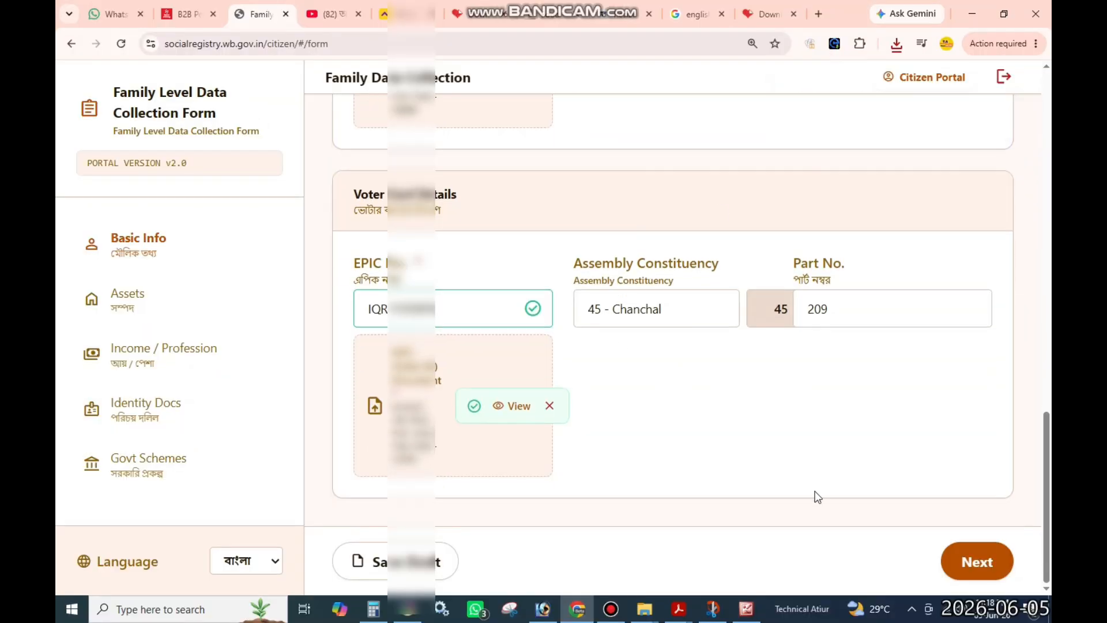
click(980, 559)
drag(353, 344, 450, 370)
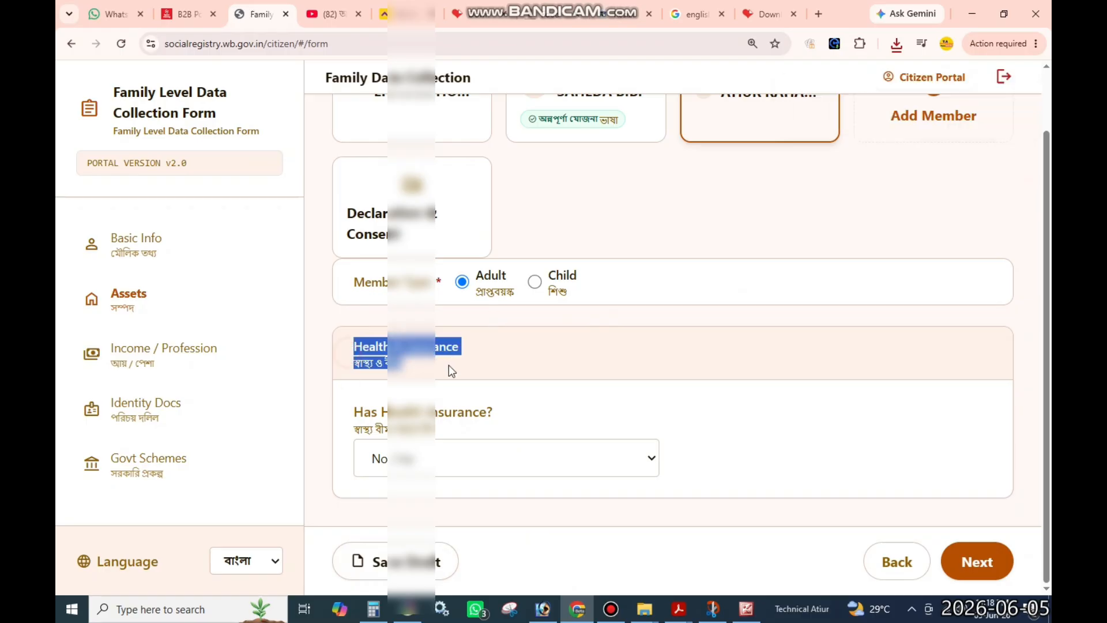
click(425, 459)
click(406, 510)
click(744, 459)
click(737, 511)
scroll(635, 462, down, 3)
click(470, 435)
click(454, 489)
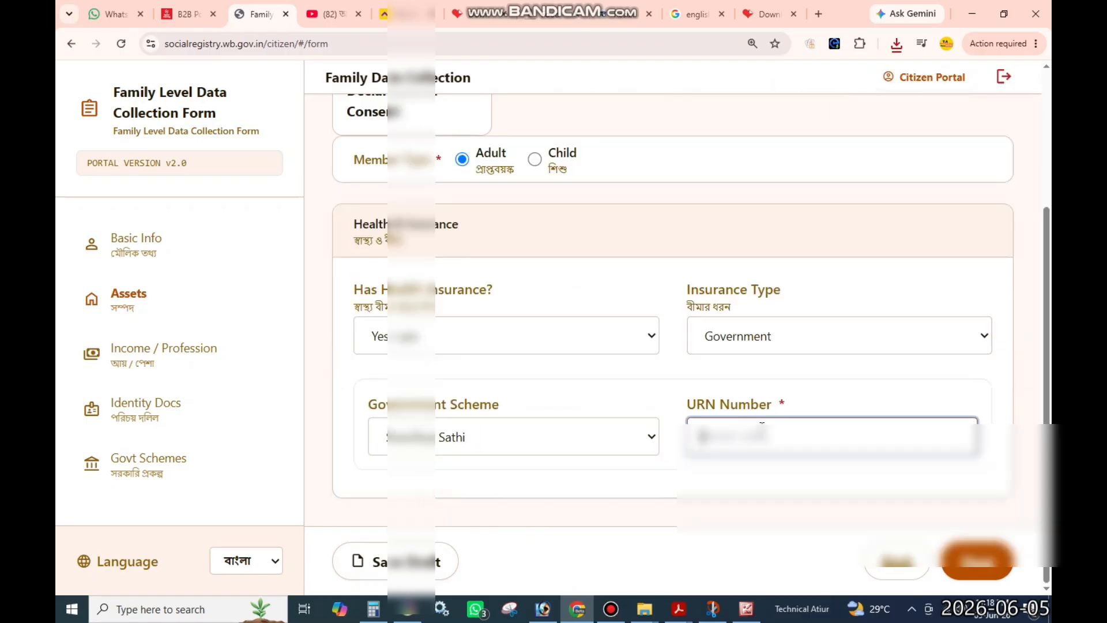
click(977, 561)
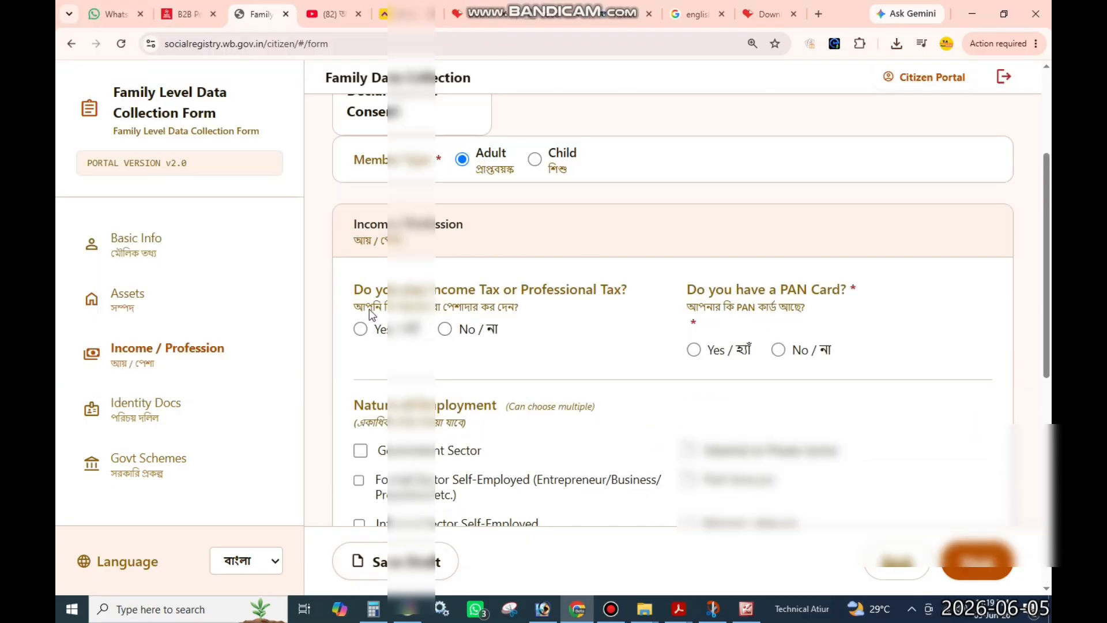
Step: Answer No to income tax, Yes to PAN card, and enter the PAN number
click(445, 329)
click(694, 349)
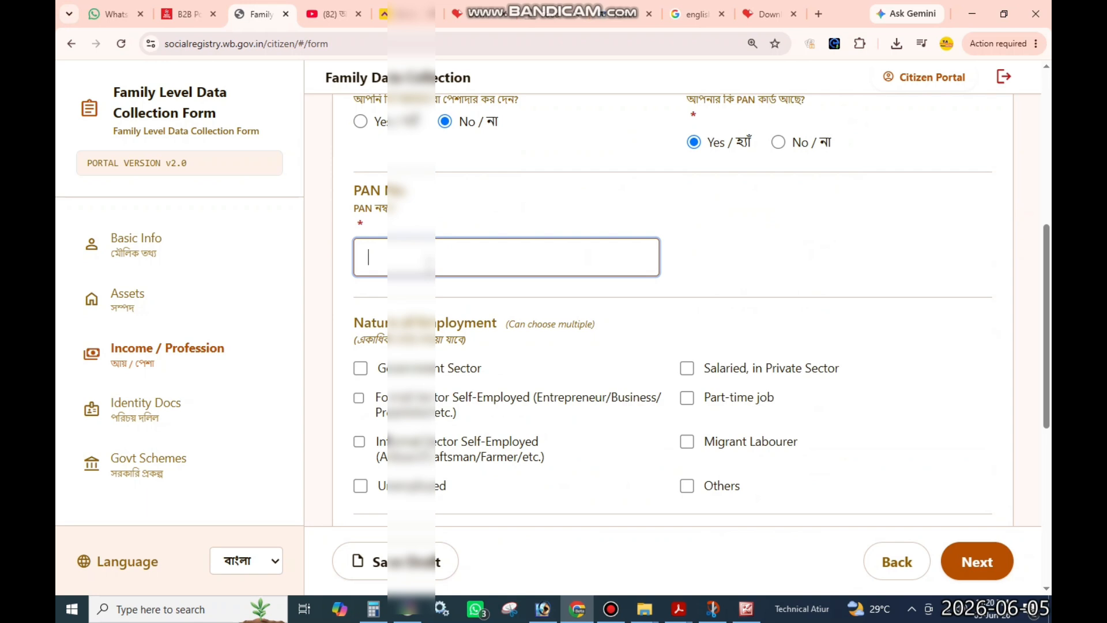
text(B)
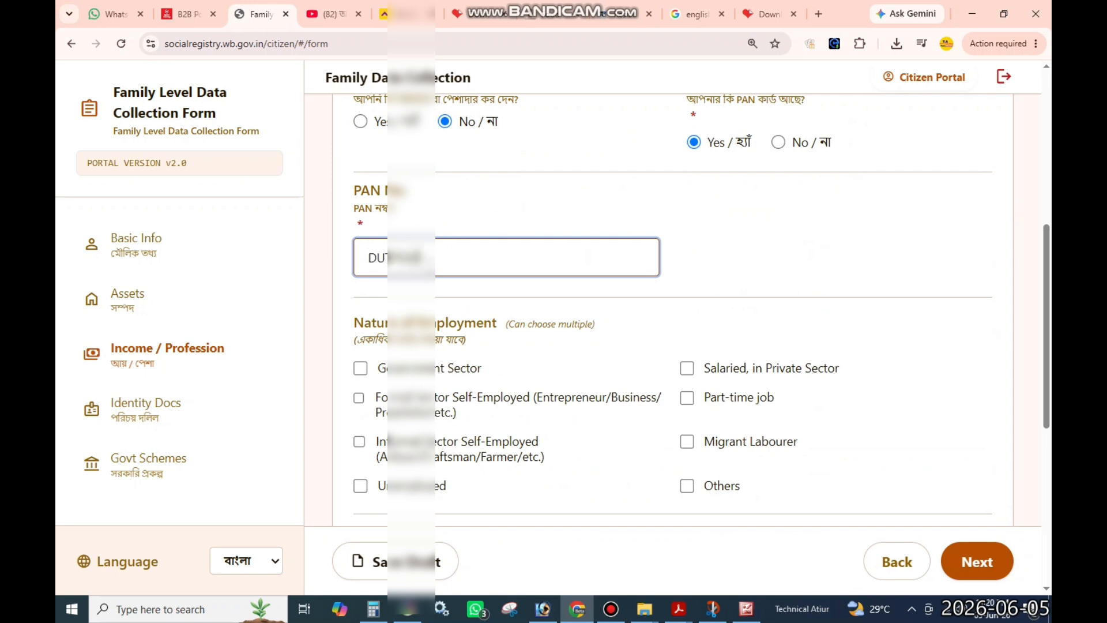
scroll(740, 296, up, 1)
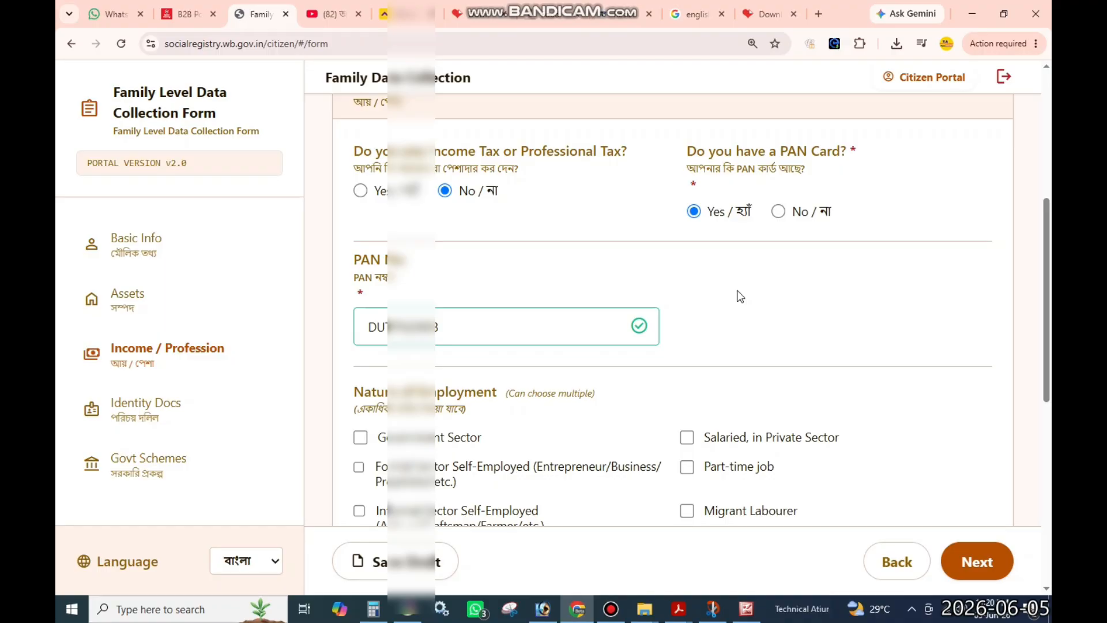
scroll(739, 295, down, 3)
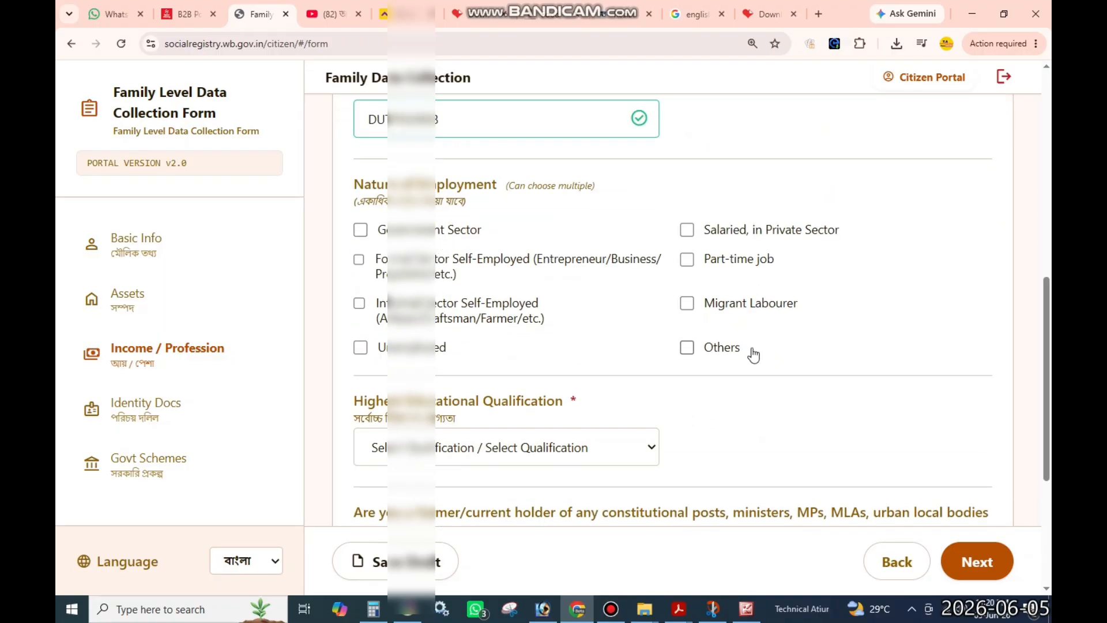
Step: Mark Unemployed, 12th-level qualification, and No to constitutional post, pension and GST
click(398, 347)
scroll(645, 386, down, 3)
click(440, 239)
click(470, 358)
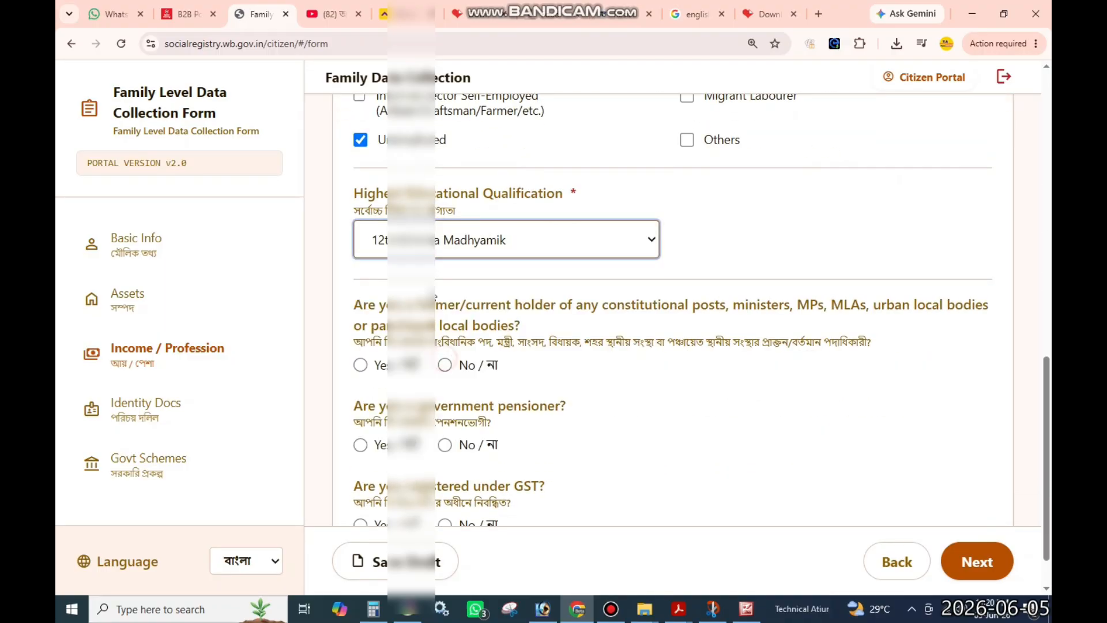
click(427, 242)
scroll(663, 227, down, 1)
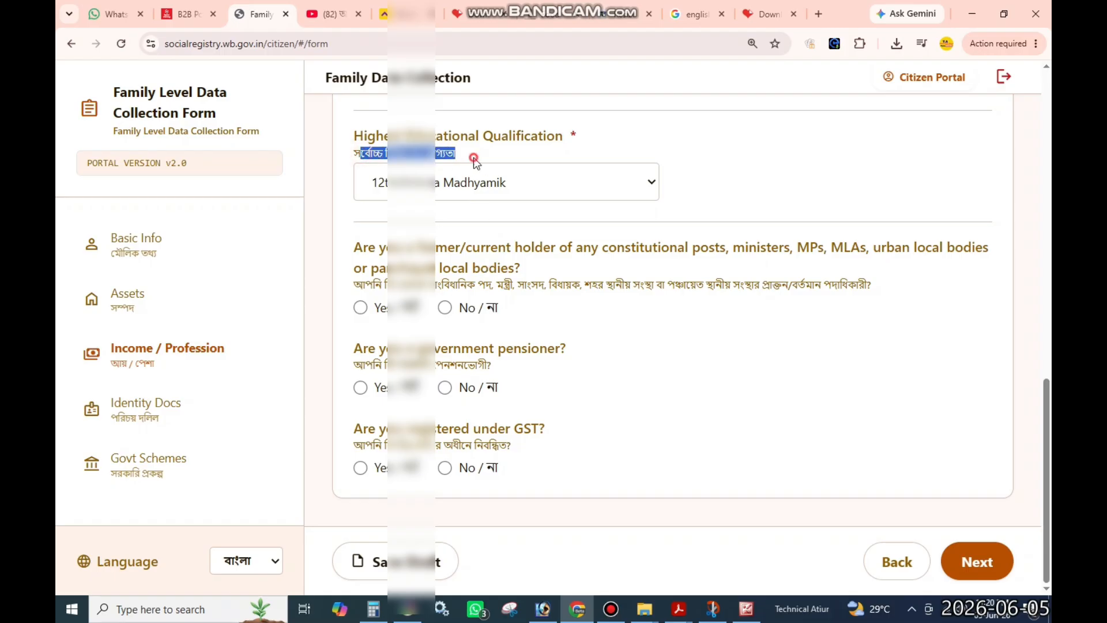
click(445, 307)
click(445, 388)
click(444, 468)
click(976, 562)
Step: Advance to the Govt Schemes step and save the form as a draft
drag(354, 232, 426, 267)
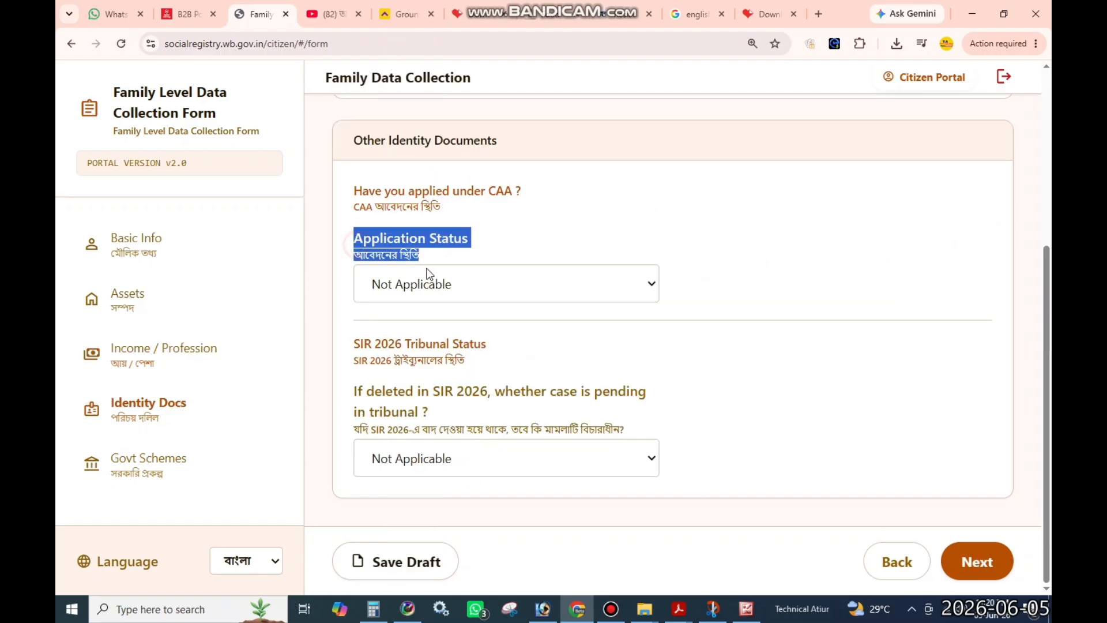
click(519, 222)
click(977, 562)
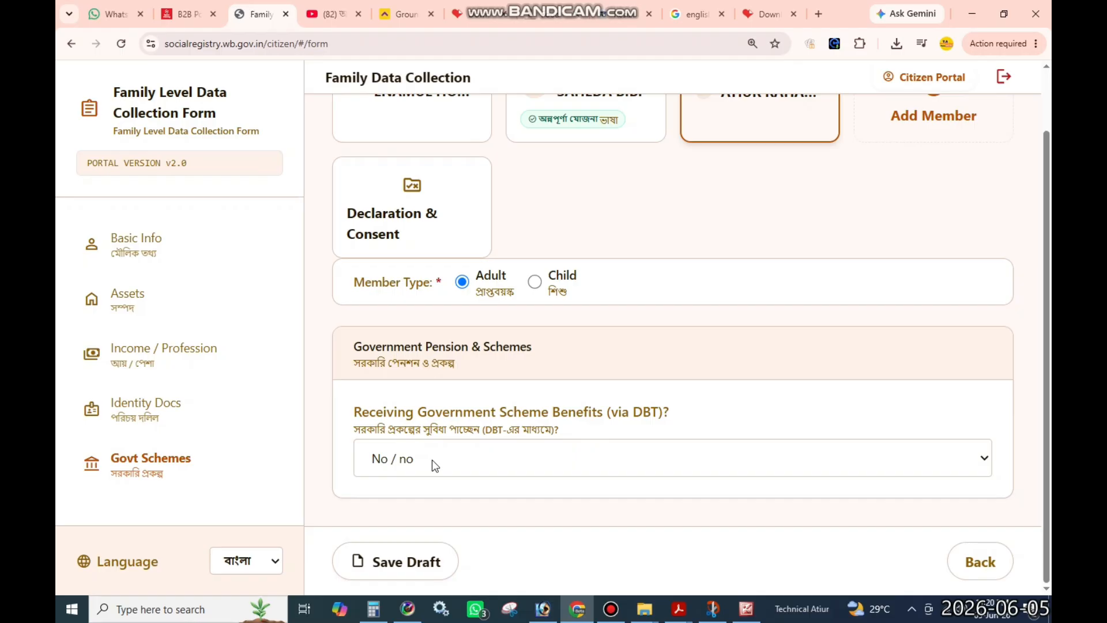
click(429, 557)
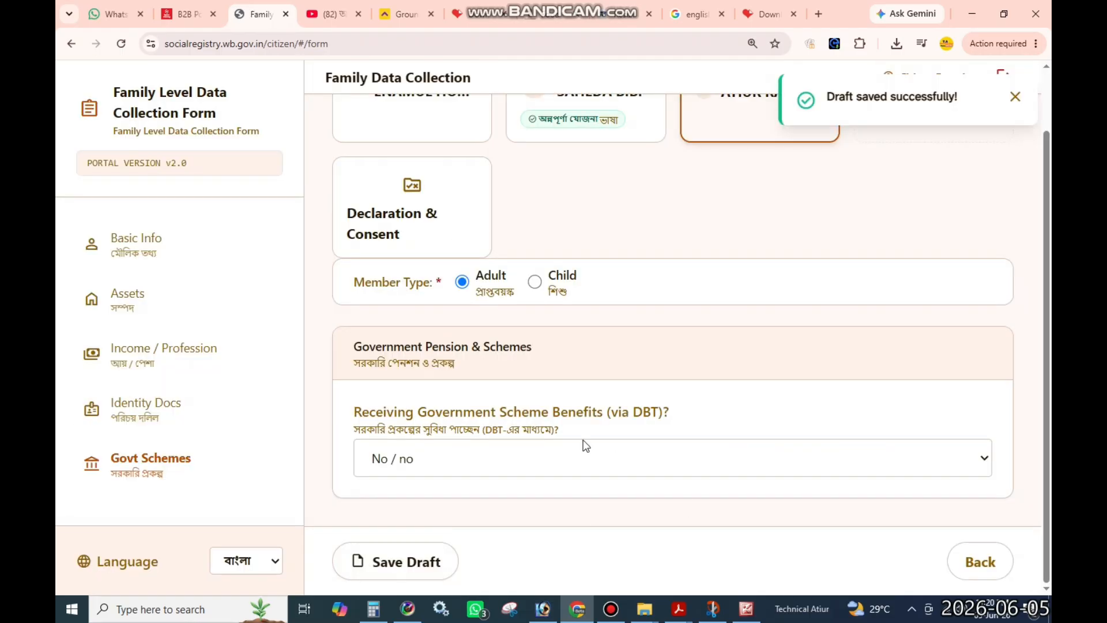
Step: Agree to the Declaration & Consent and submit the family application
scroll(588, 419, up, 1)
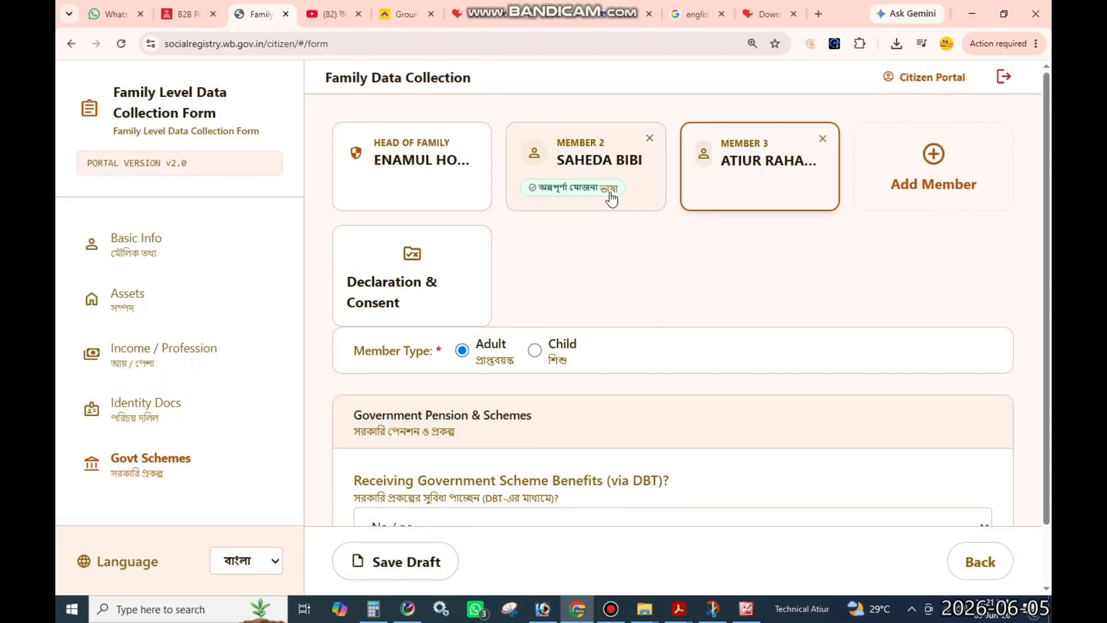
scroll(514, 248, down, 1)
scroll(607, 216, up, 1)
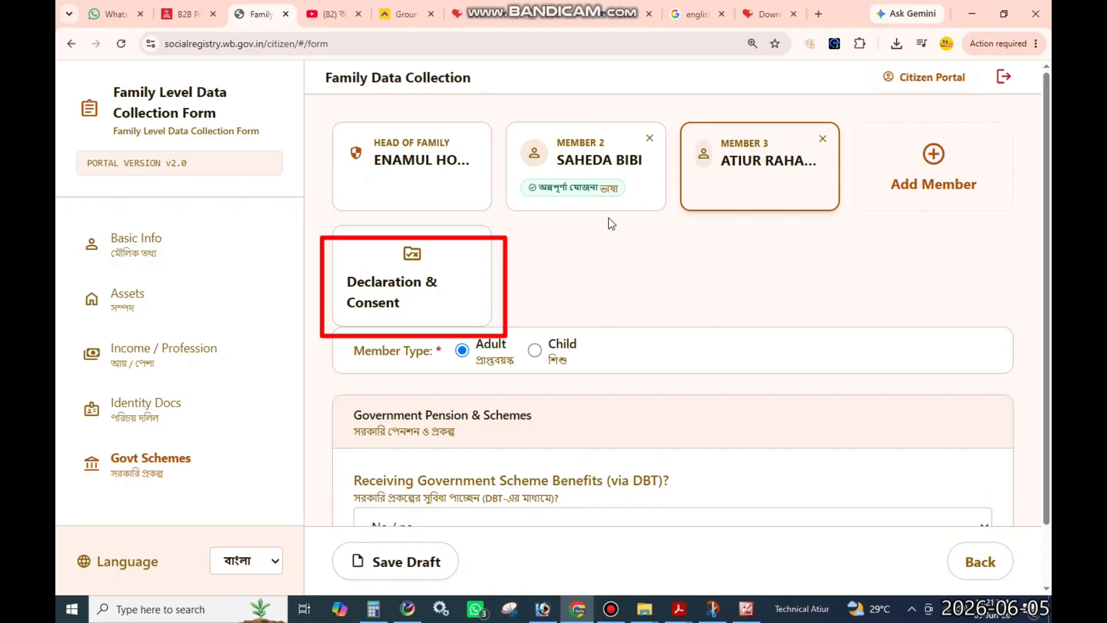
click(421, 275)
drag(126, 433, 541, 463)
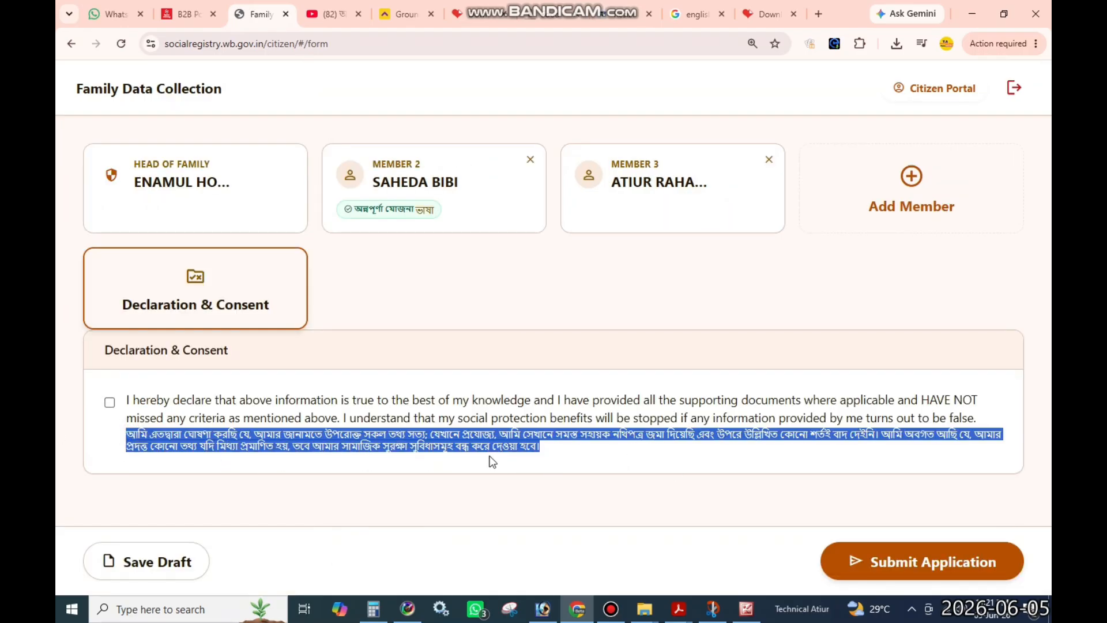
click(58, 390)
click(881, 567)
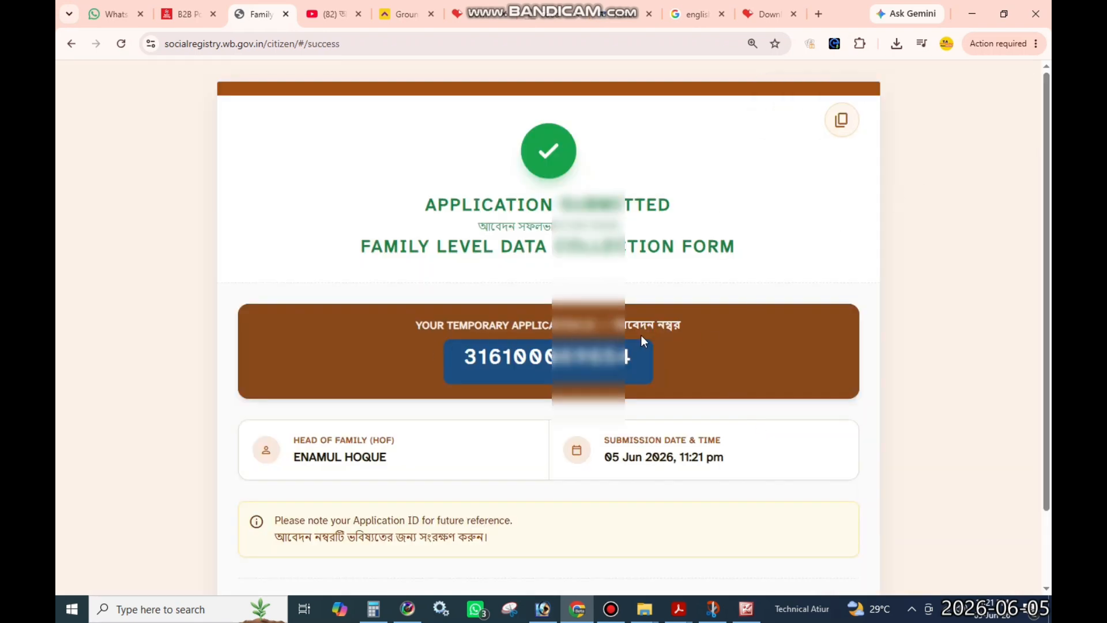
Step: Print the Application Submitted page with its temporary number to a PDF file
scroll(641, 334, down, 2)
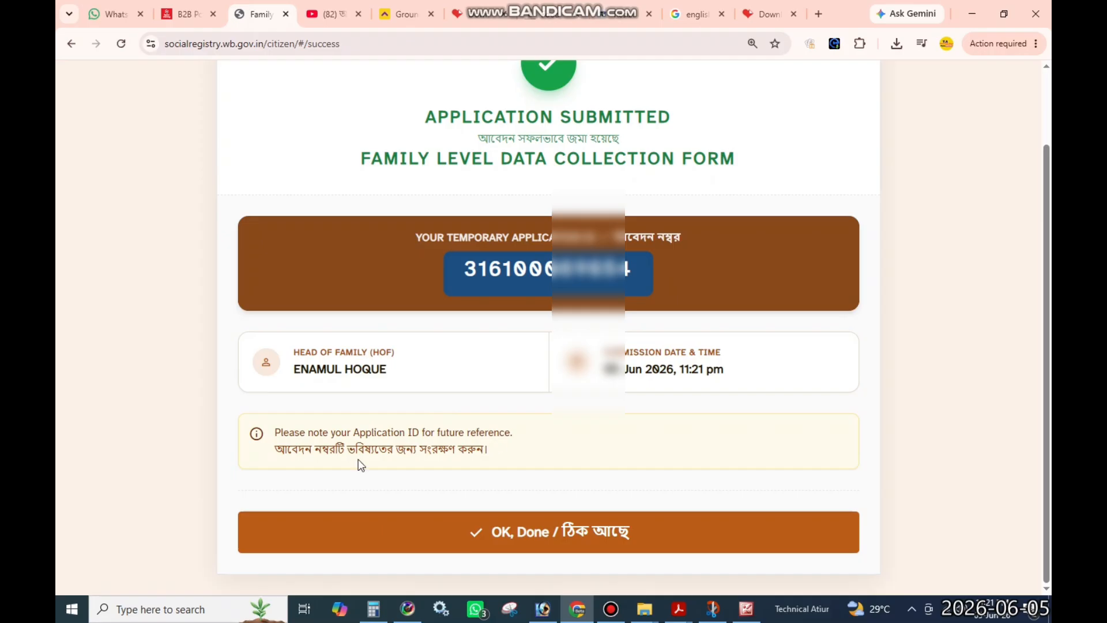
scroll(453, 456, up, 2)
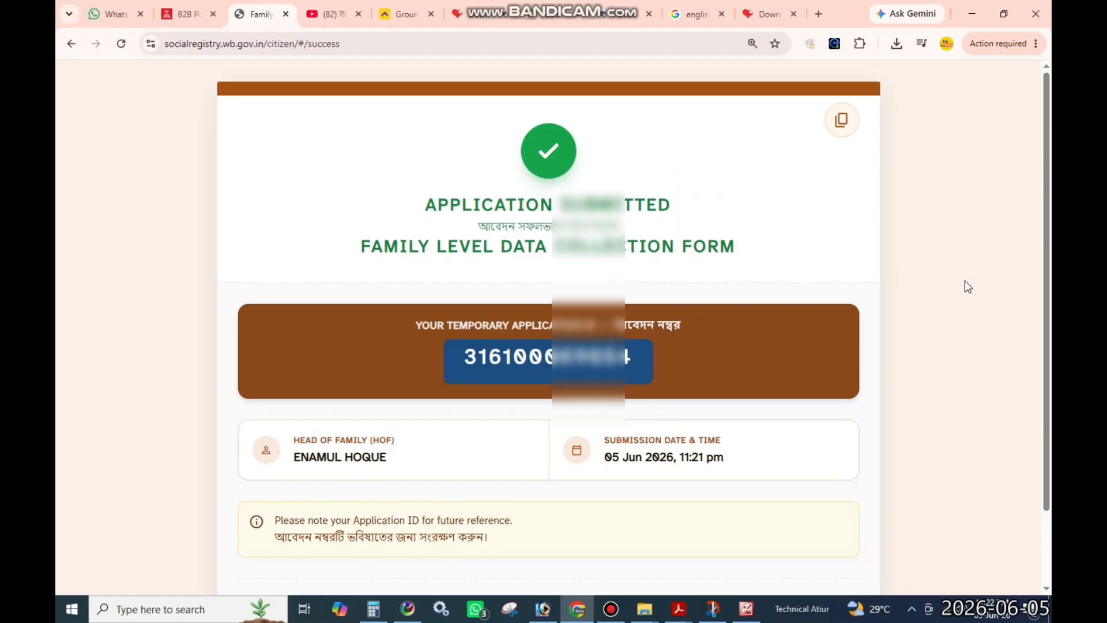
scroll(875, 276, down, 1)
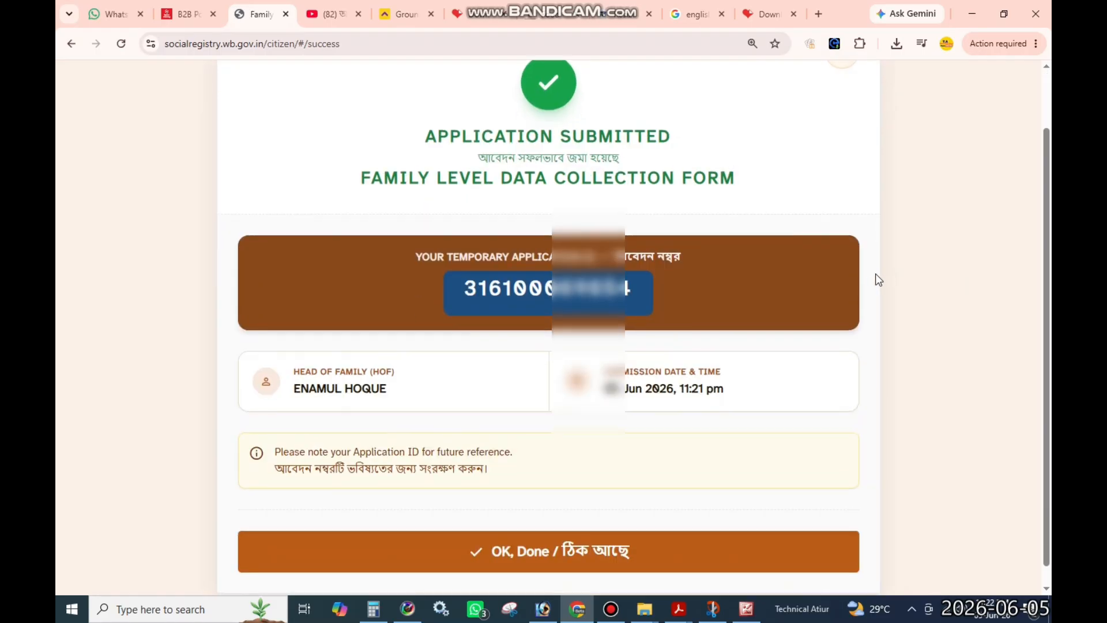
scroll(900, 280, up, 1)
key(ctrl+p)
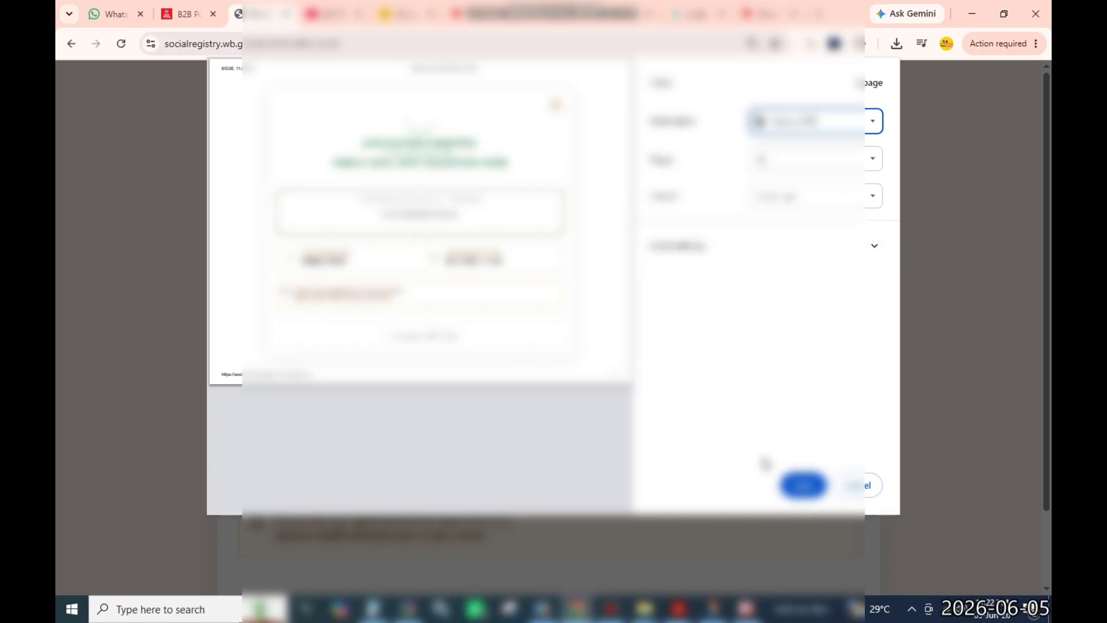
click(802, 484)
click(713, 489)
scroll(699, 415, down, 2)
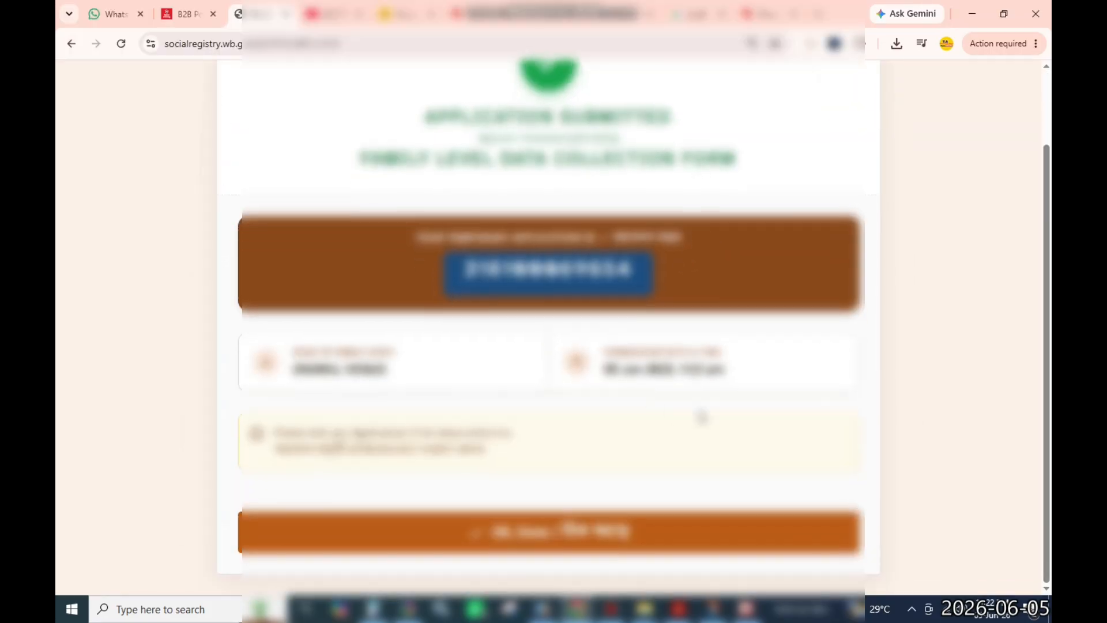